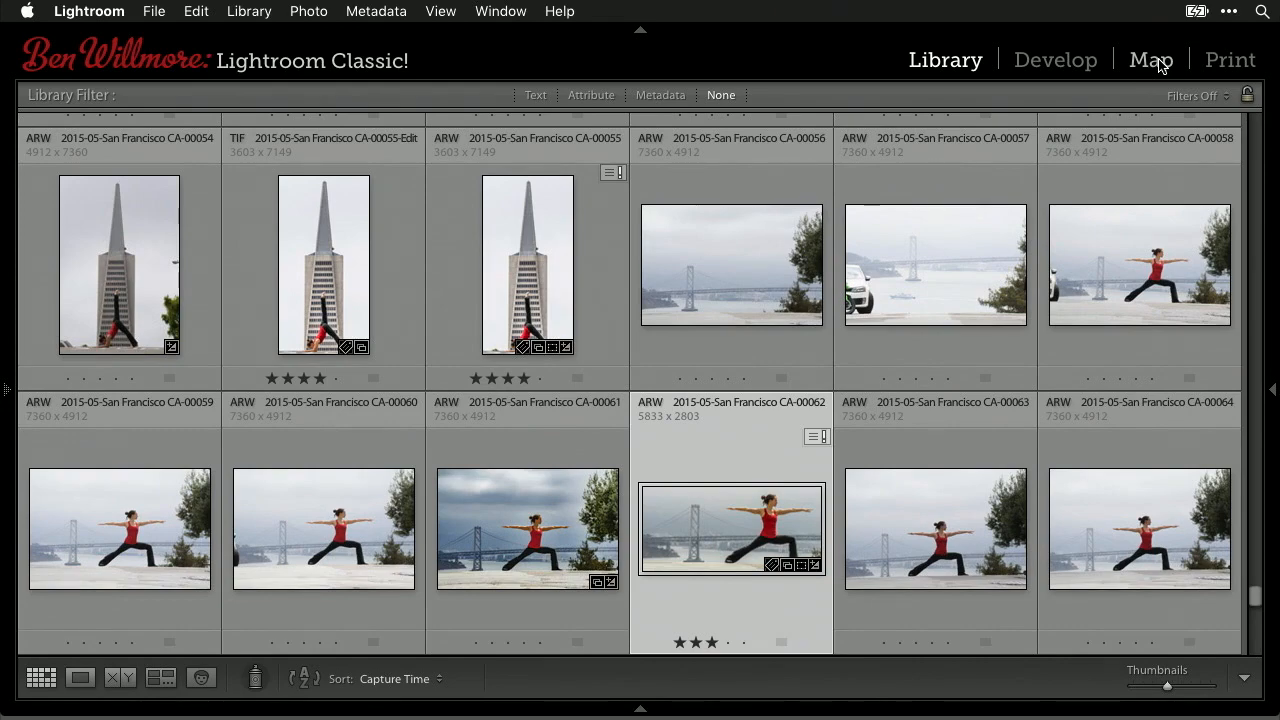
- Open the Map module and zoom in two levels from the world view to the United States
click(1156, 62)
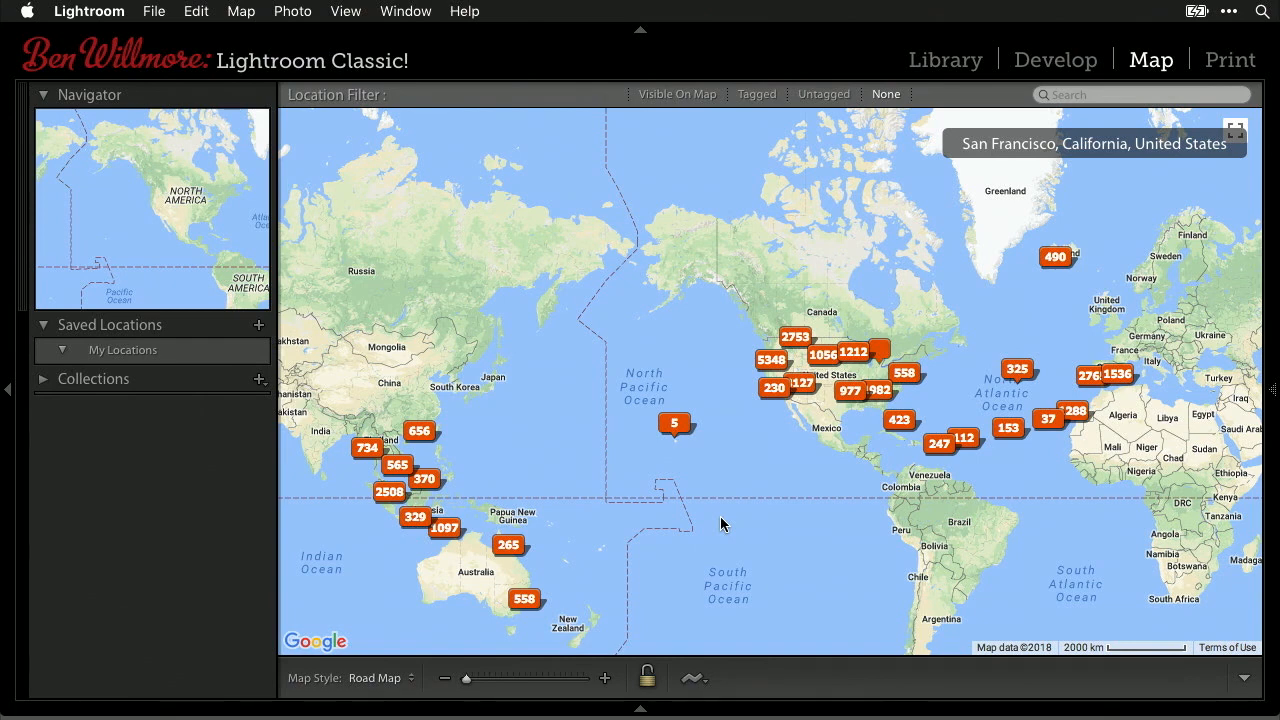
click(604, 679)
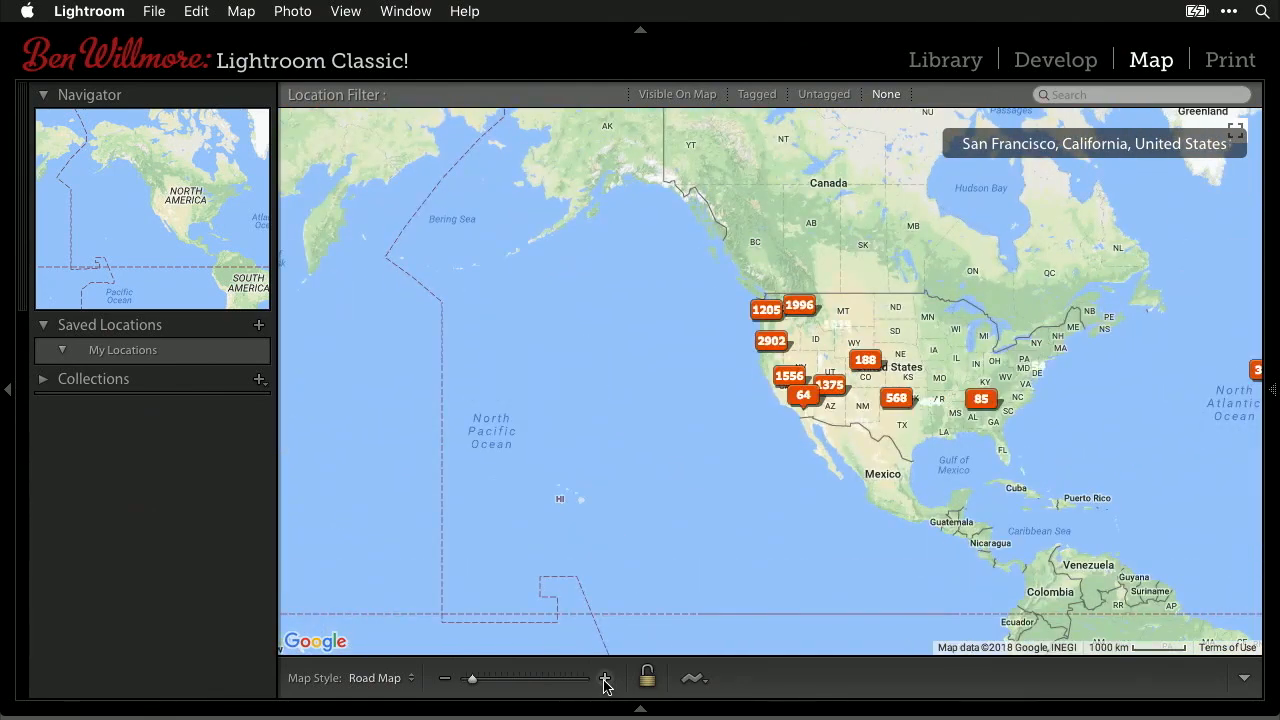
click(604, 679)
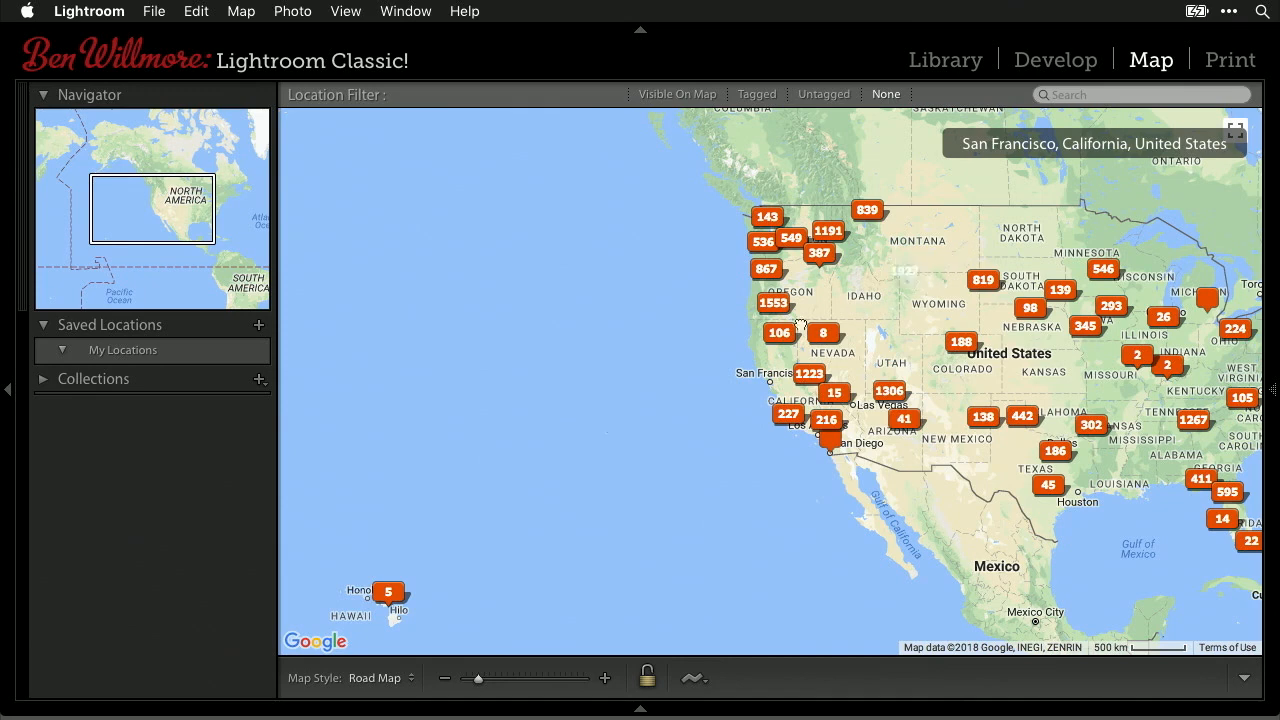
- Pan and zoom the map down to Yellowstone and preview the 37-photo marker near Canyon Village
drag(942, 256, 764, 299)
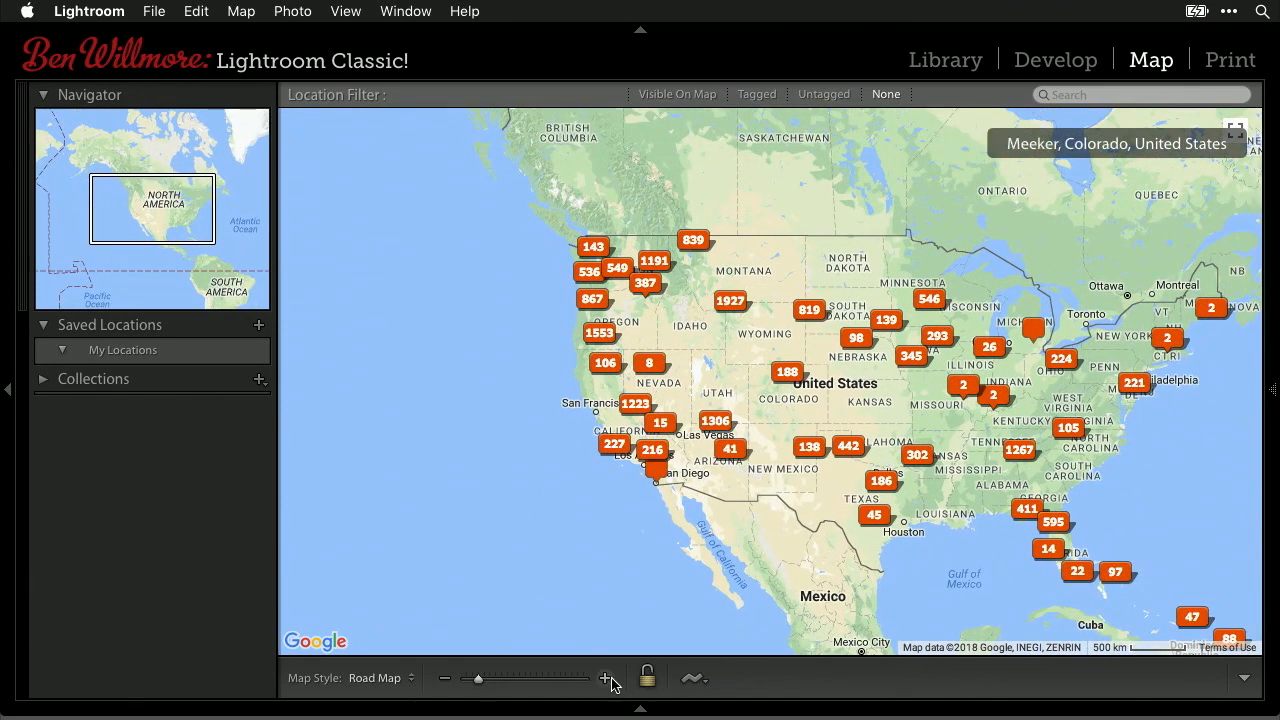
click(604, 680)
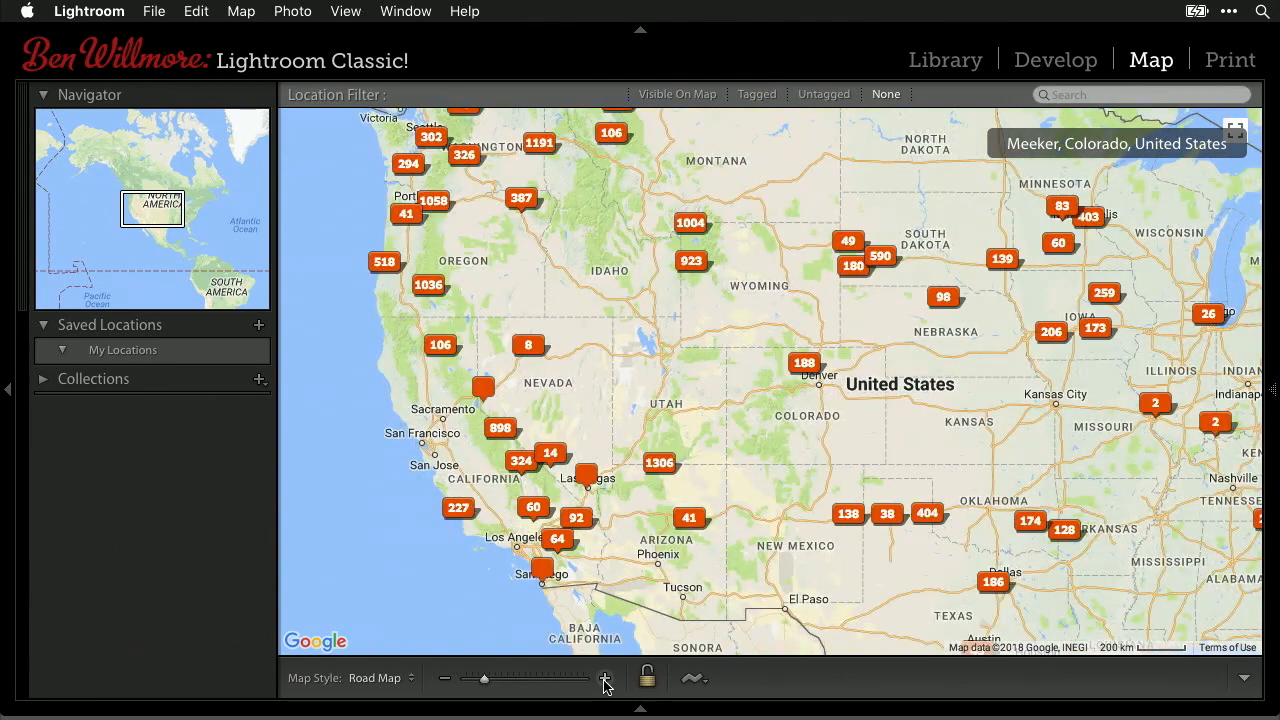
click(604, 680)
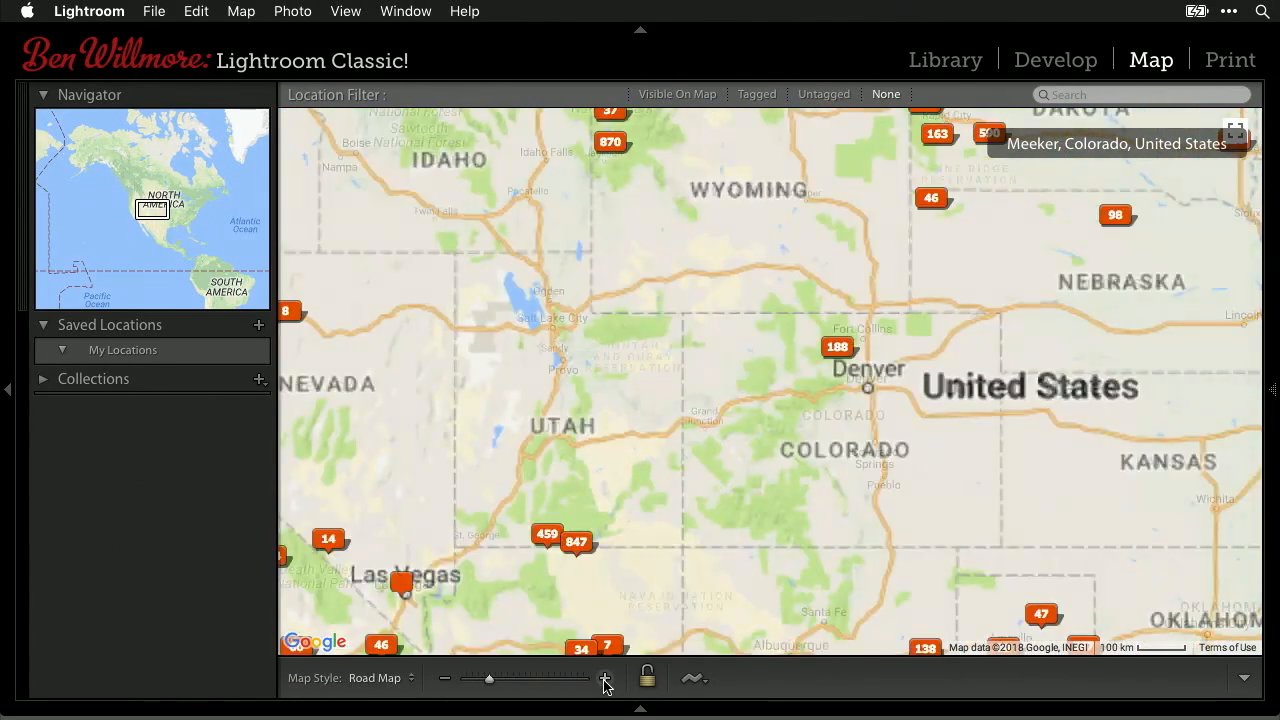
drag(716, 261, 749, 400)
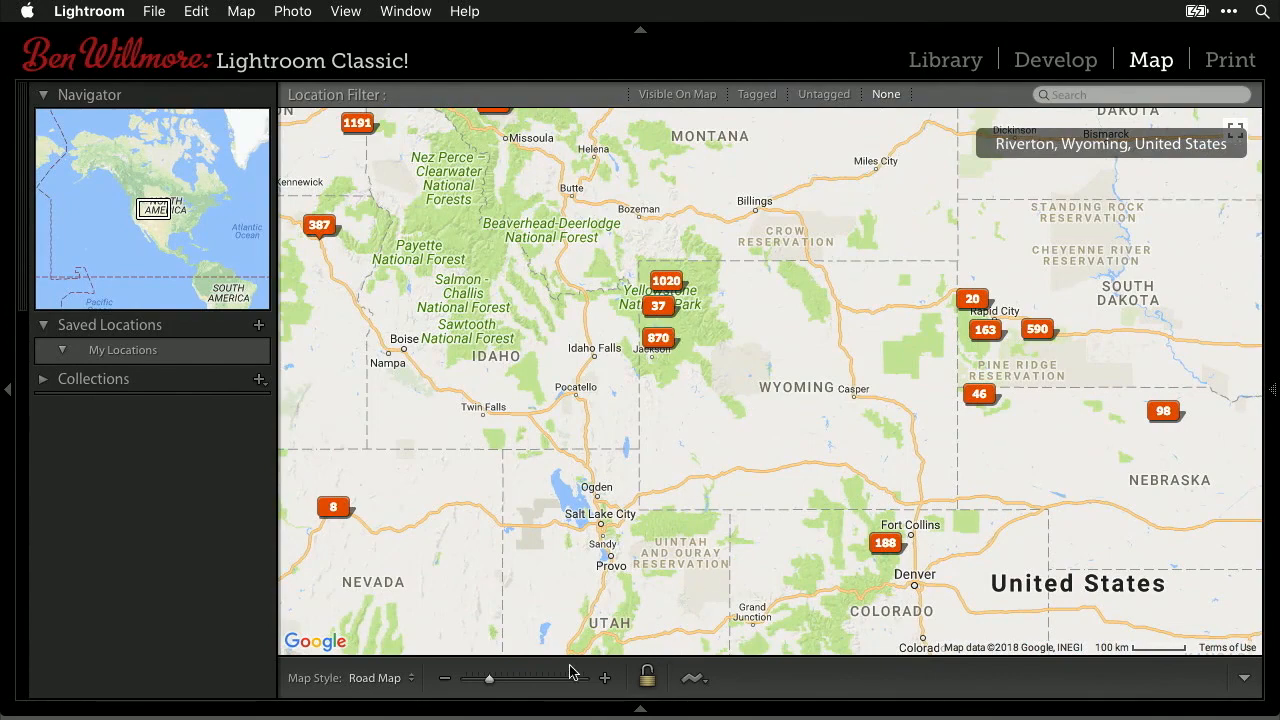
click(605, 679)
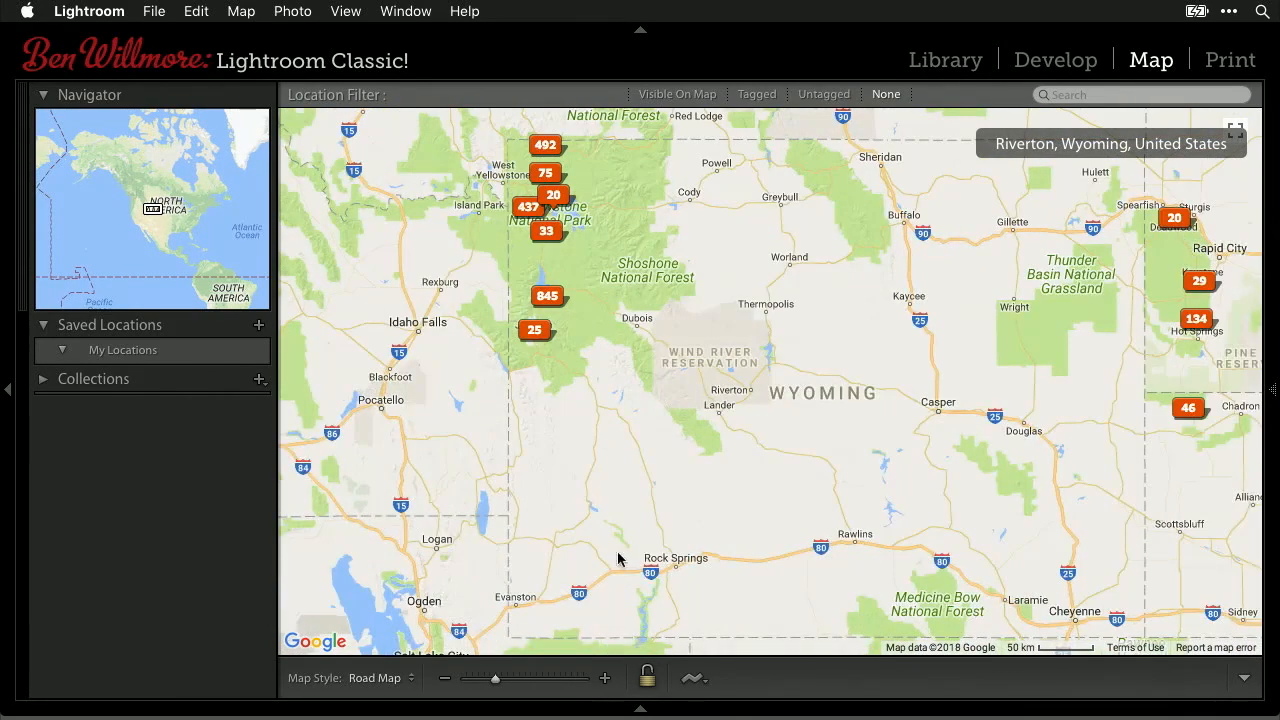
drag(674, 363, 746, 513)
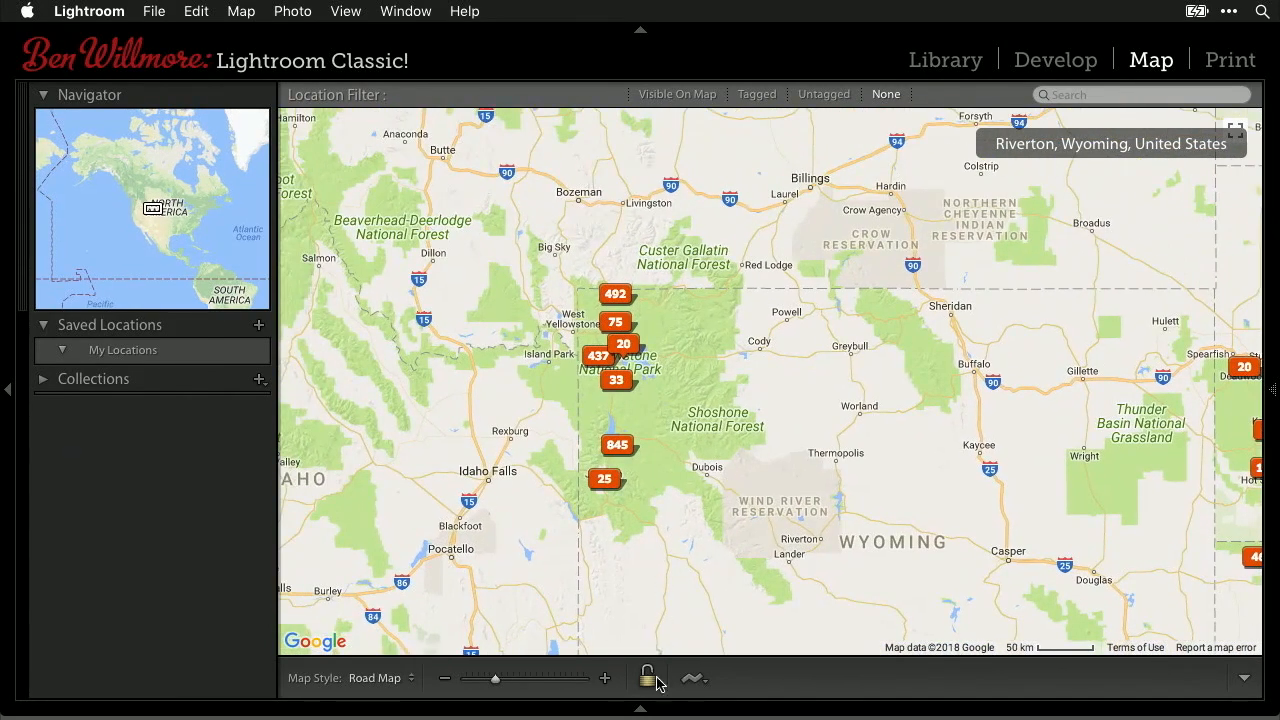
click(605, 678)
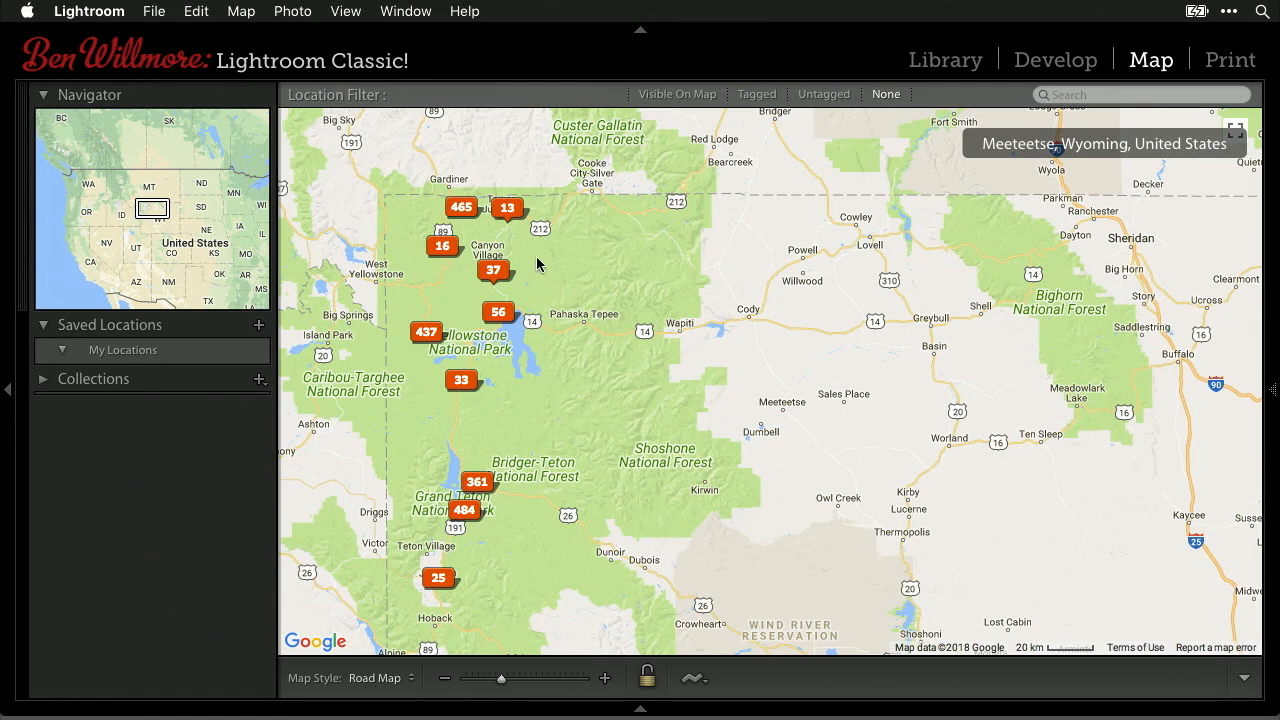
mouse_move(498, 273)
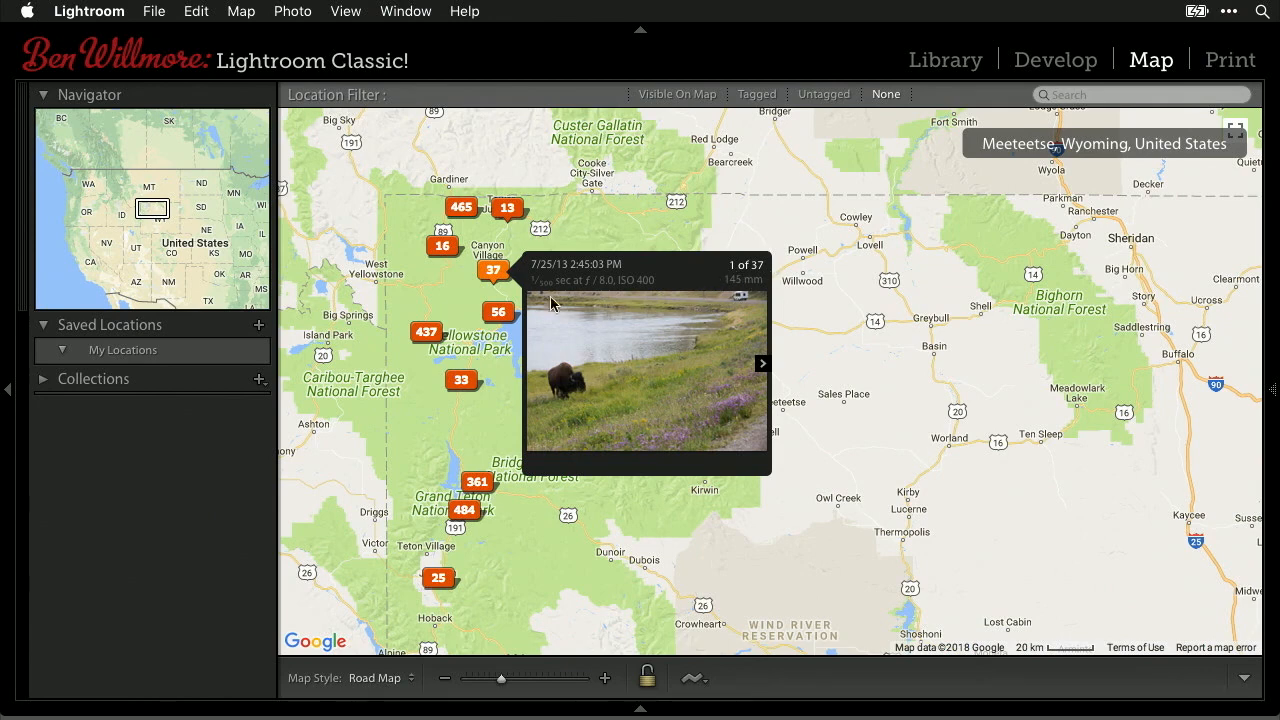
- Step through the photos in the 37-photo Yellowstone cluster preview
click(763, 366)
click(763, 366)
click(763, 366)
click(763, 366)
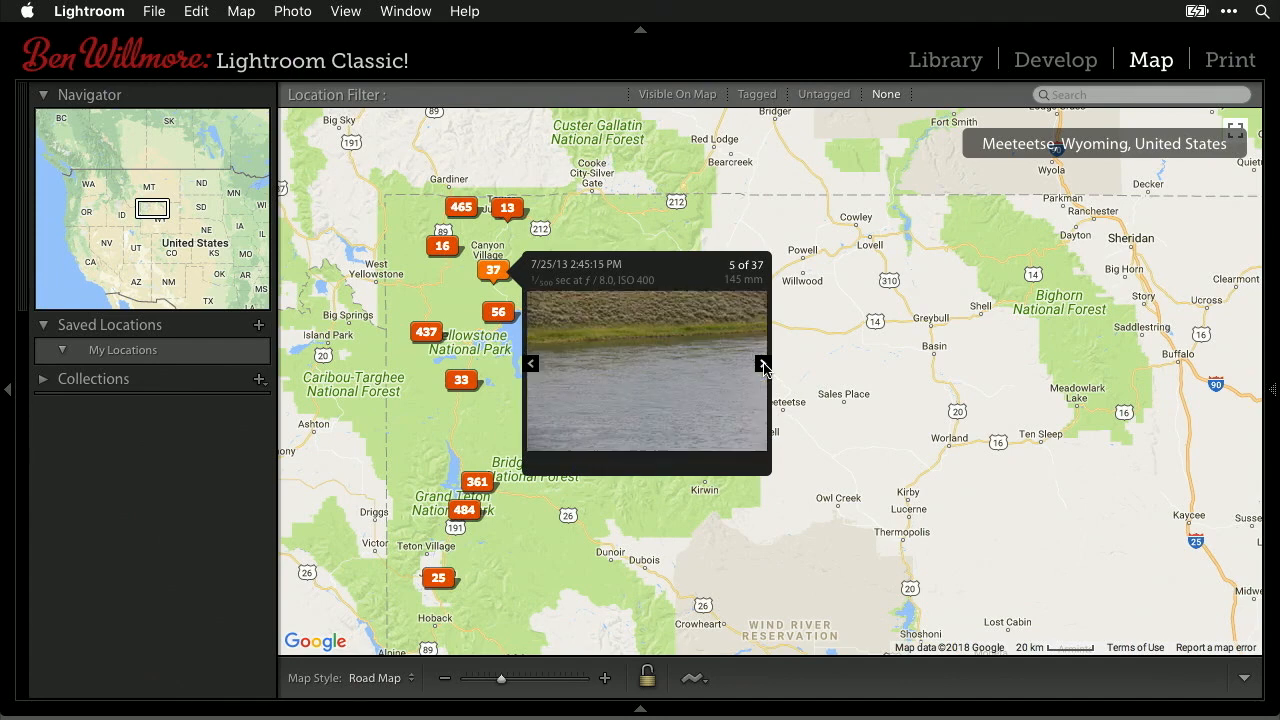
click(763, 366)
click(763, 366)
click(763, 366)
click(763, 366)
click(763, 366)
click(763, 366)
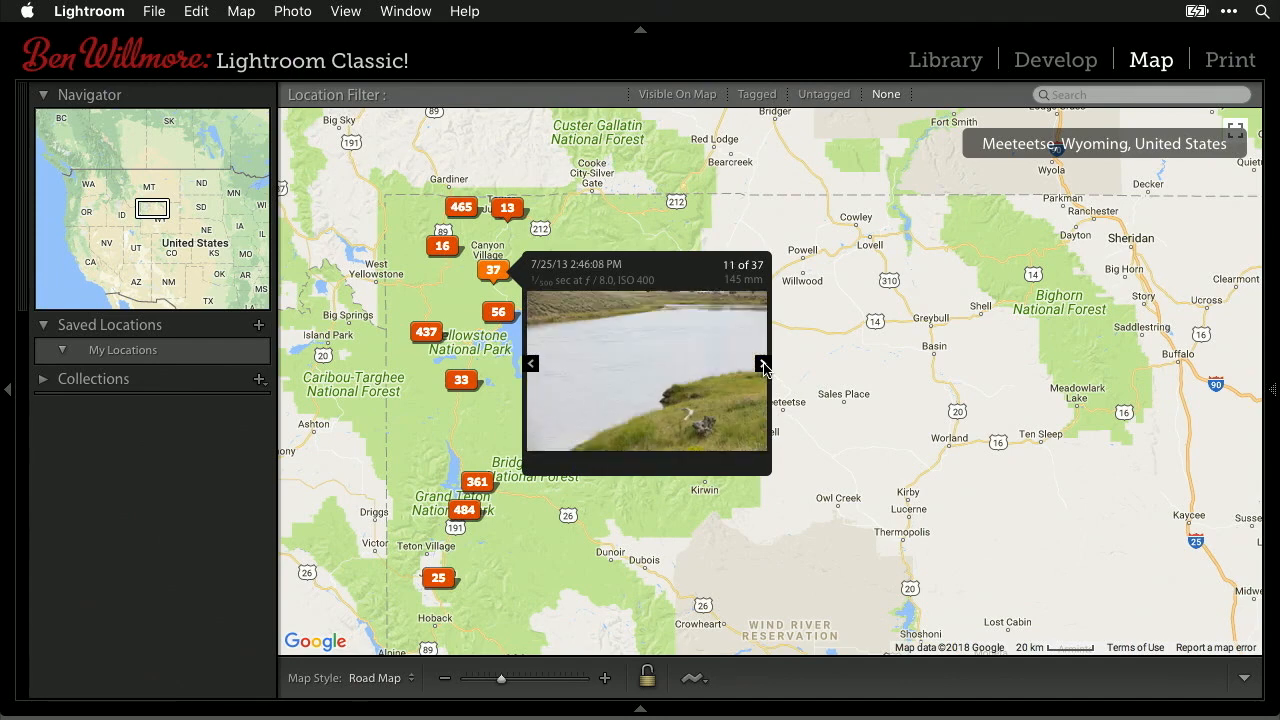
click(763, 366)
click(763, 366)
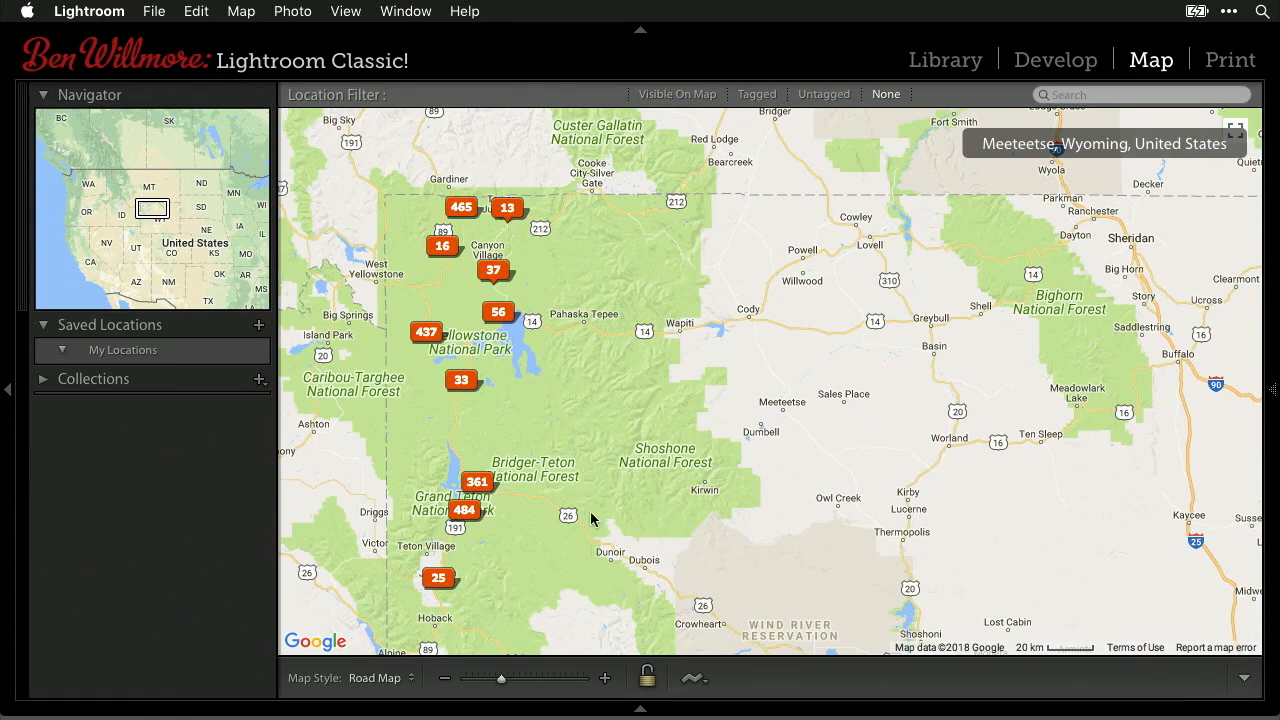
- Zoom in on Yellowstone Lake and view both photos at its 2-photo marker
click(606, 679)
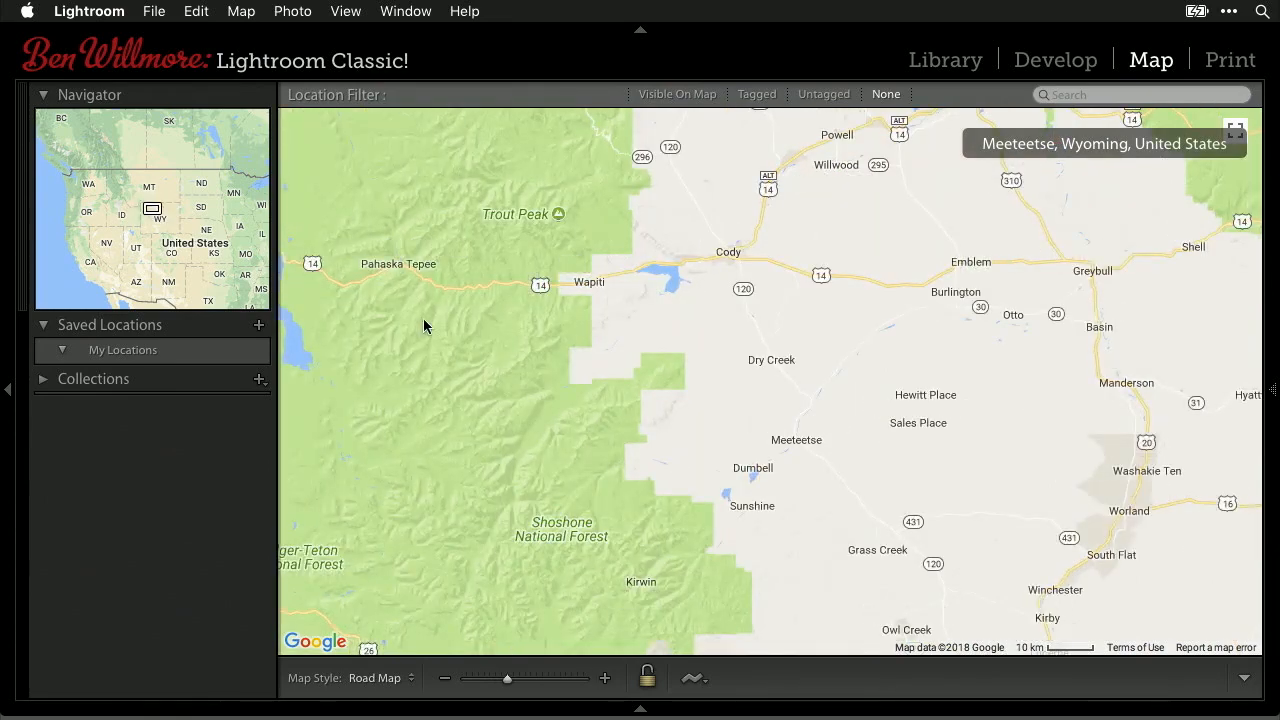
drag(426, 326, 841, 600)
drag(700, 496, 645, 406)
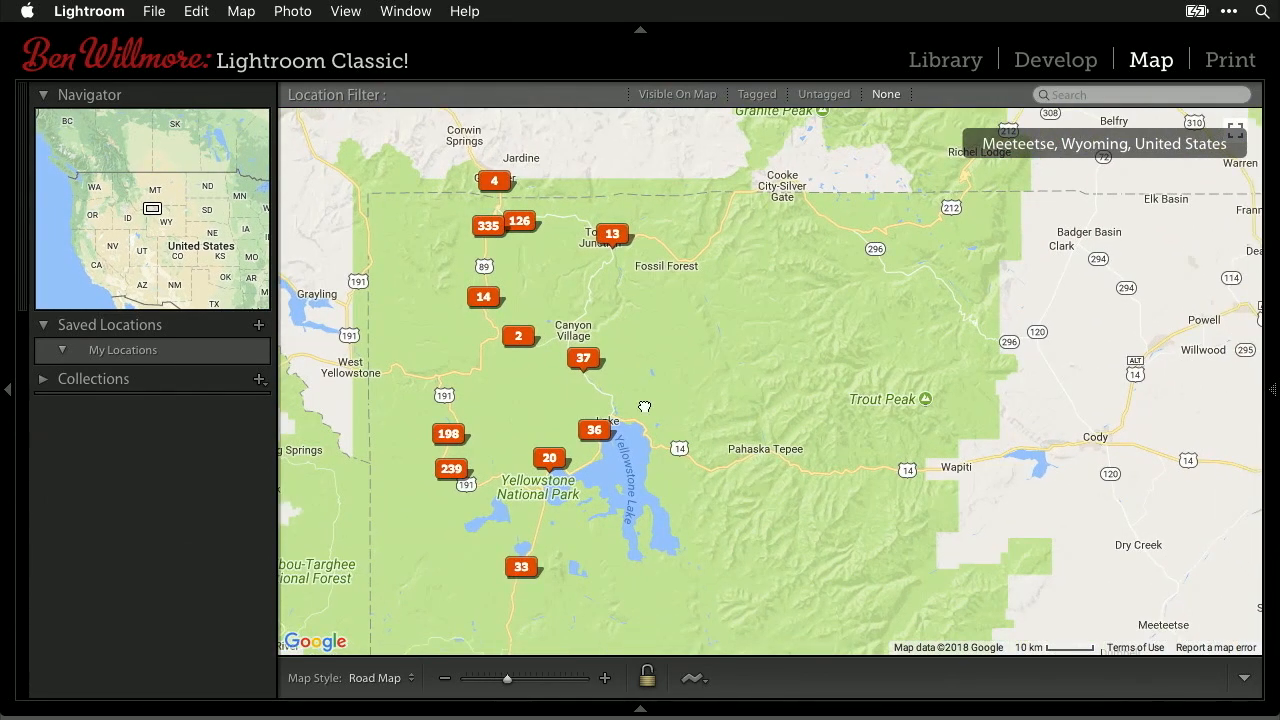
drag(703, 549, 623, 406)
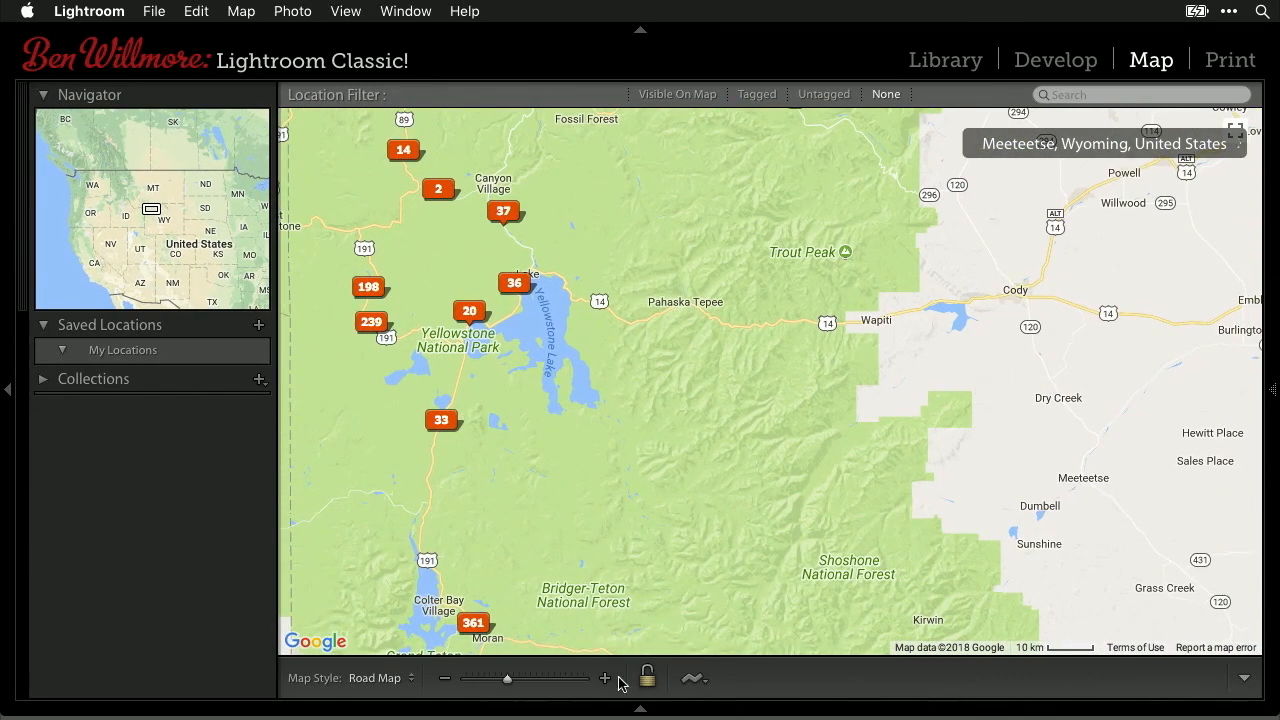
click(604, 680)
drag(277, 173, 498, 262)
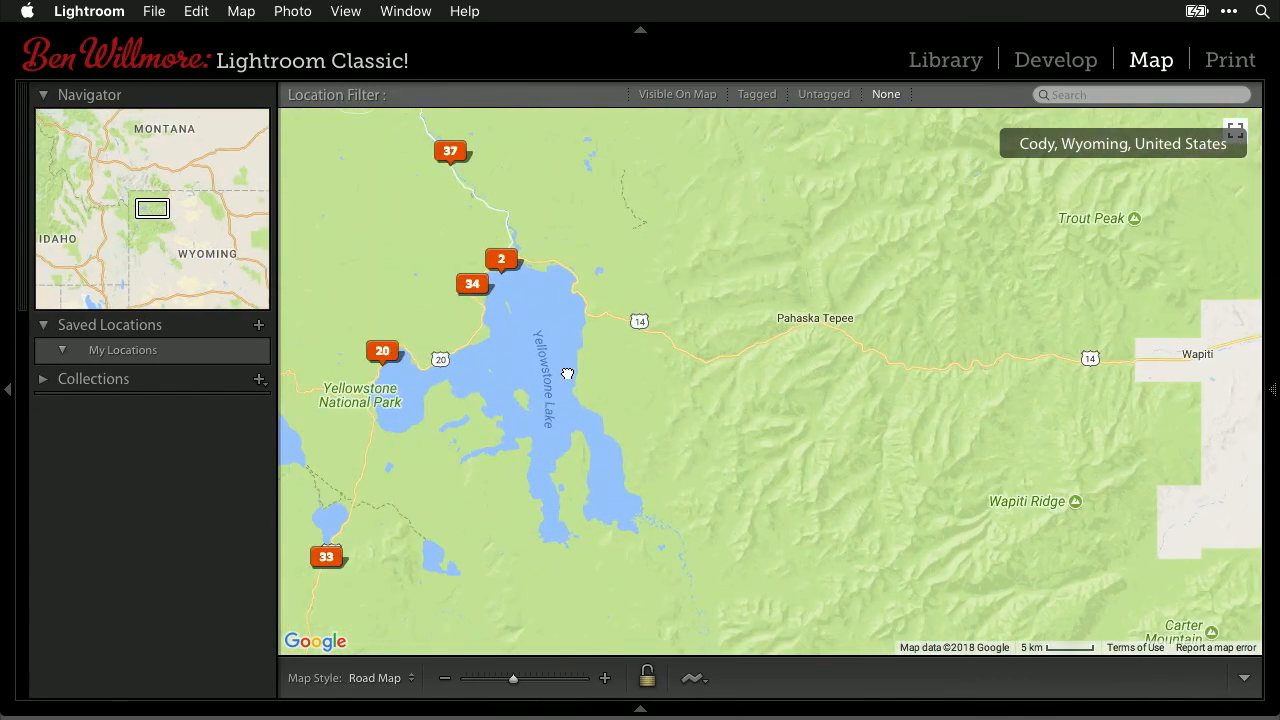
mouse_move(498, 262)
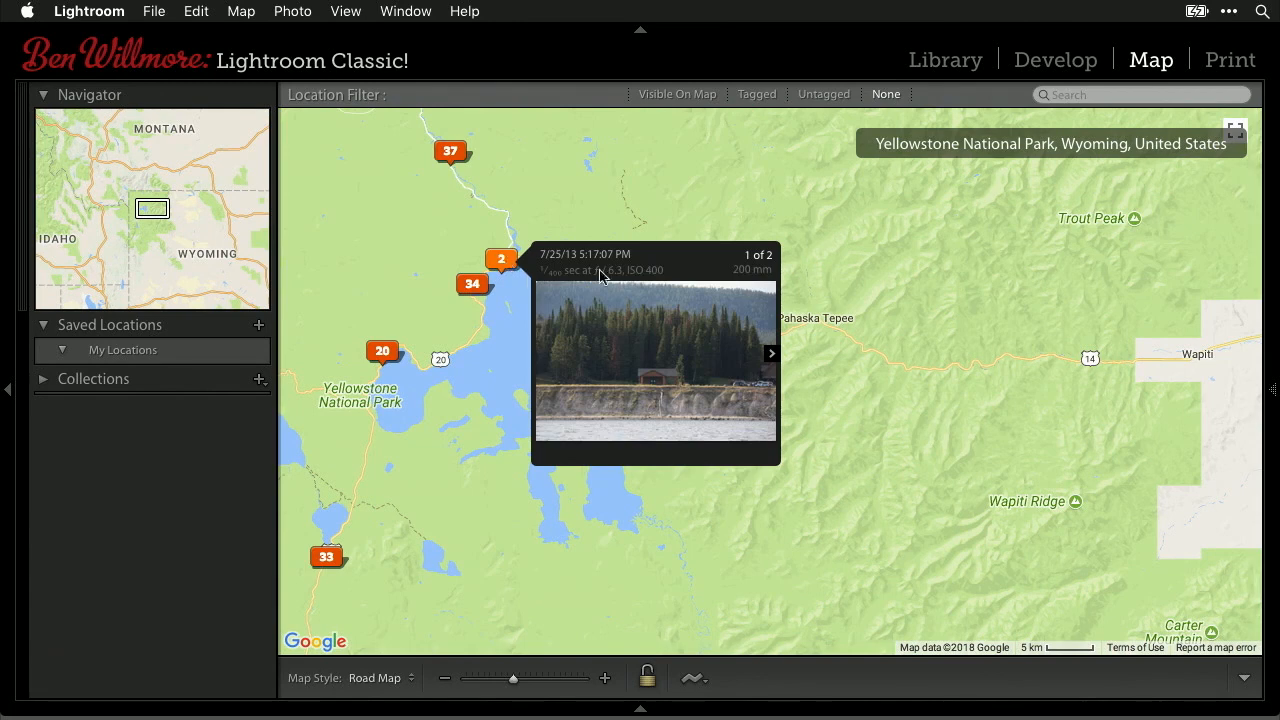
click(767, 356)
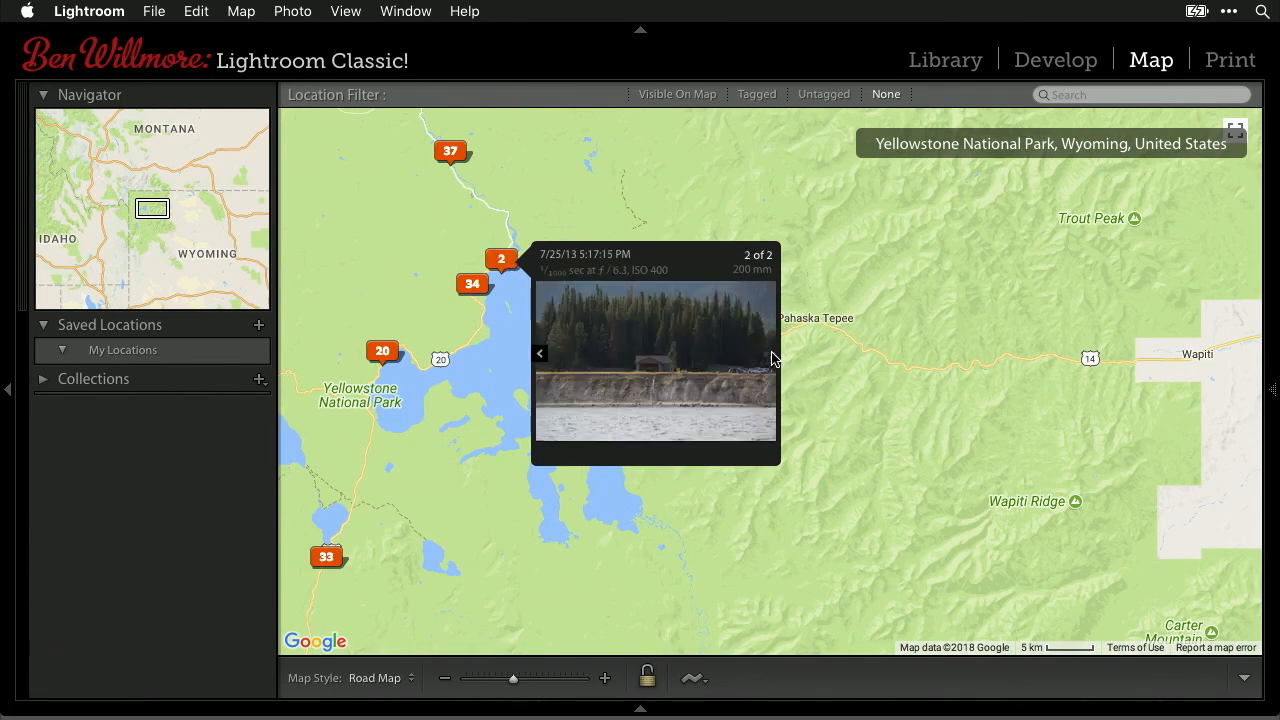
click(540, 353)
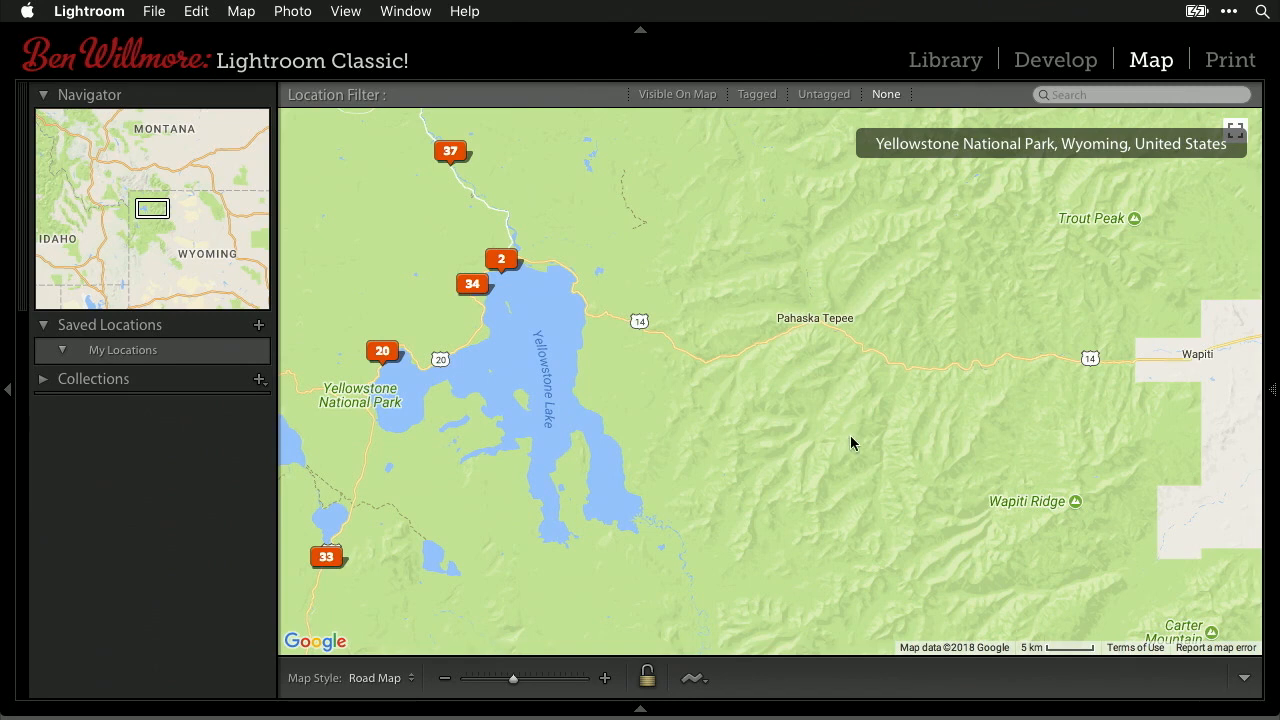
- Zoom the map back out five levels to the Wyoming and Idaho region
click(446, 679)
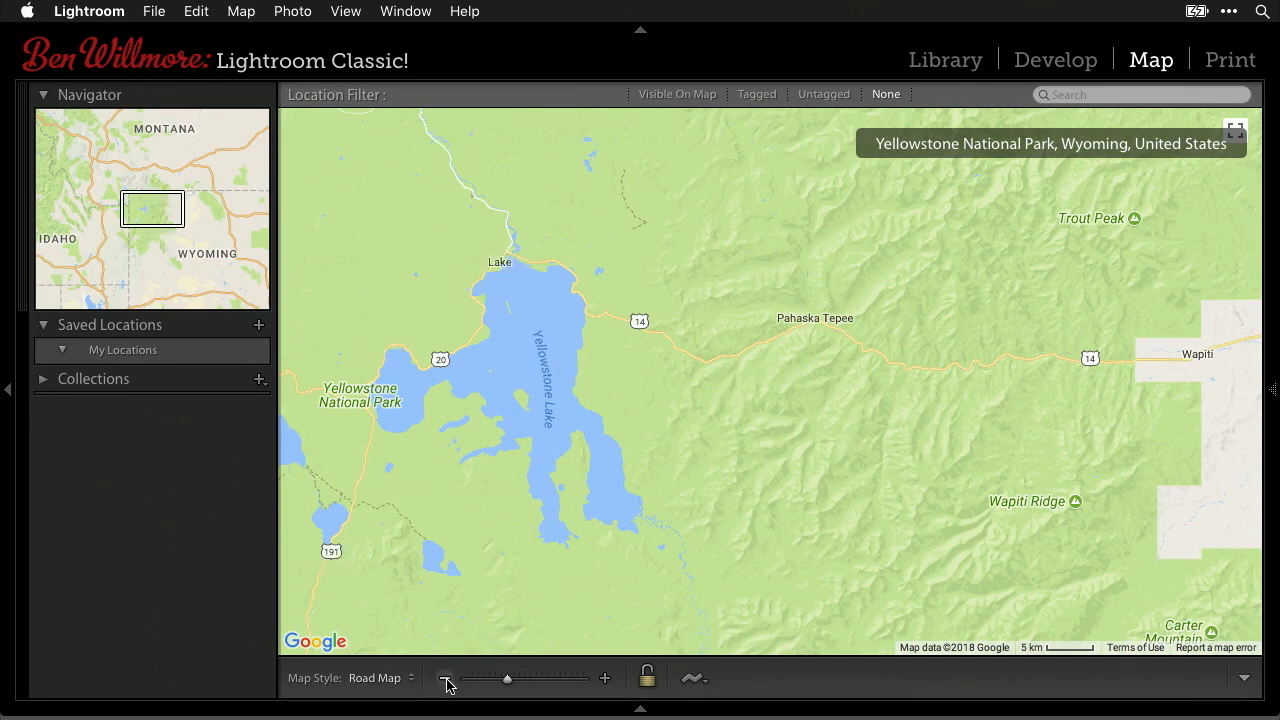
click(446, 679)
click(446, 679)
click(446, 679)
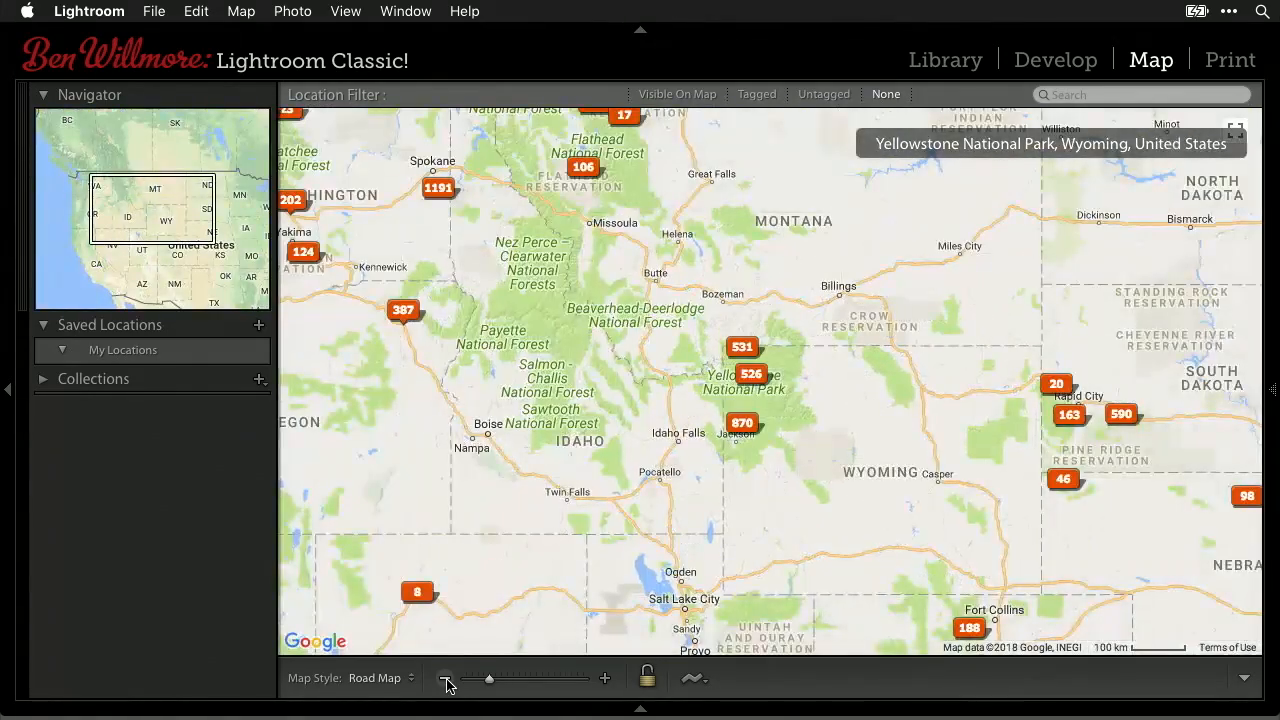
click(446, 679)
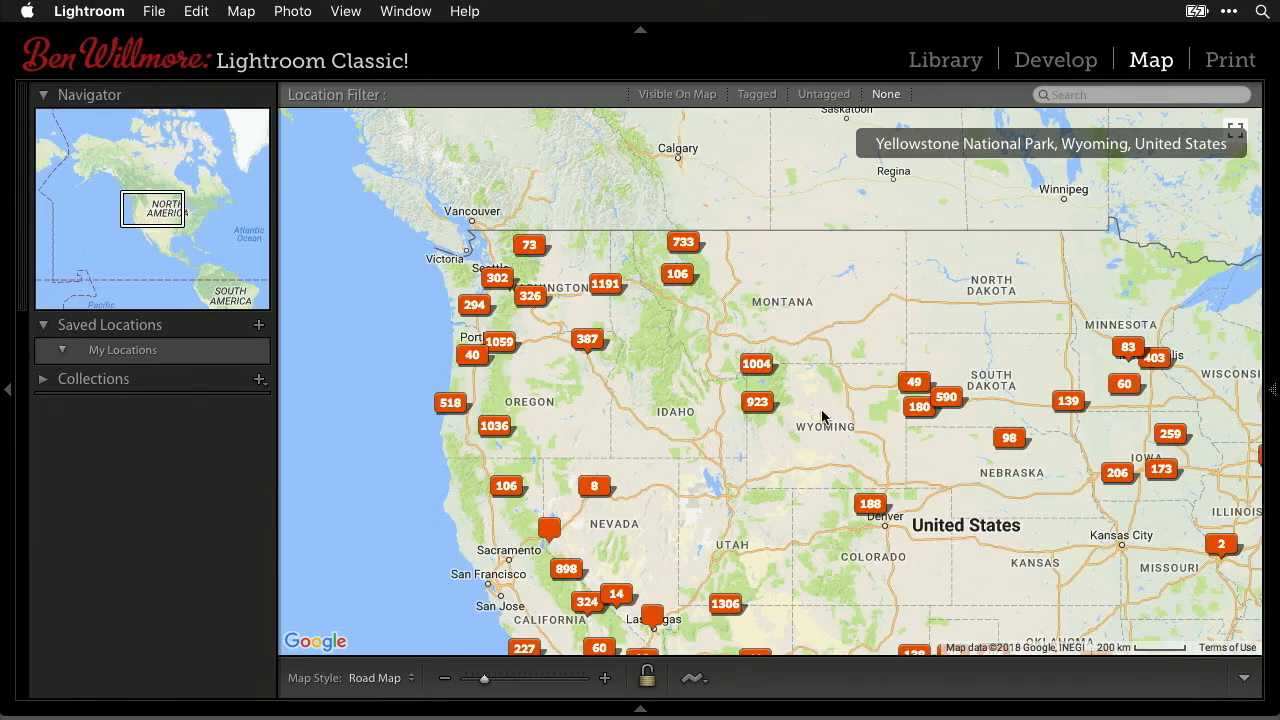
- Pan the map to frame the western US clusters, including 1306 near Las Vegas and 1191 near Seattle
drag(823, 421, 709, 315)
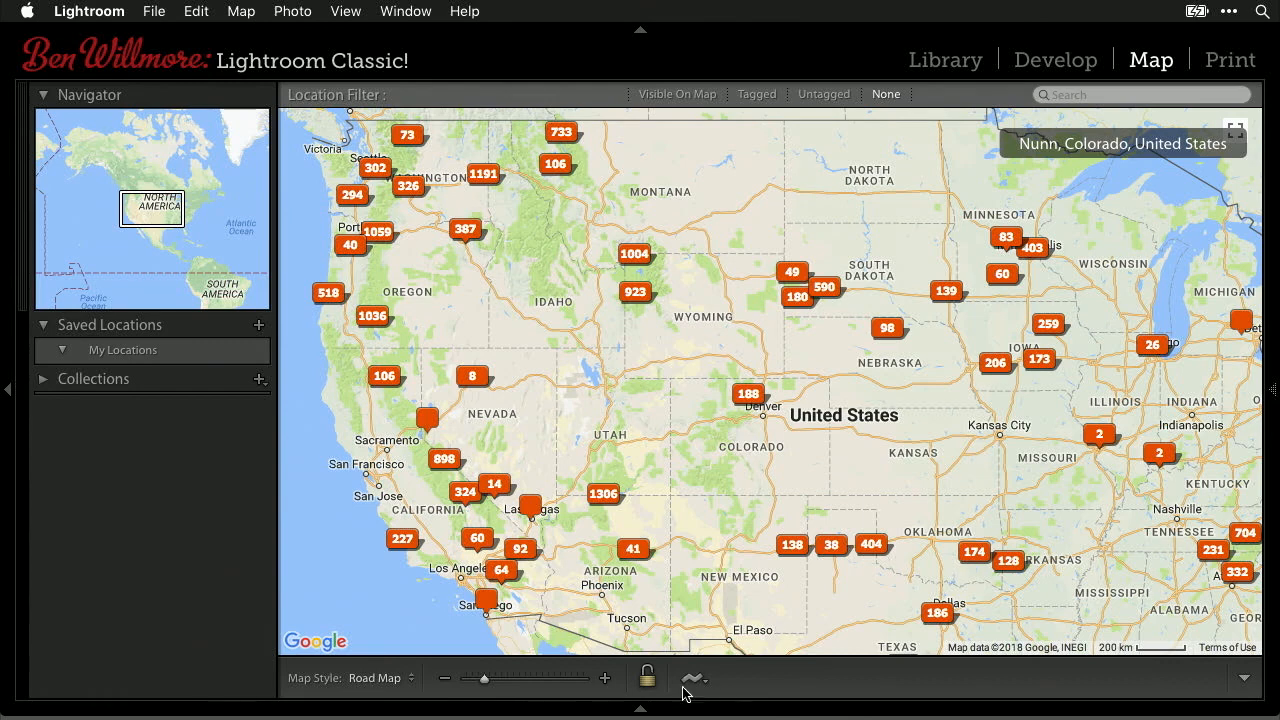
- Glance at the GPS tracklog menu without choosing anything, then return to the Library grid
click(697, 678)
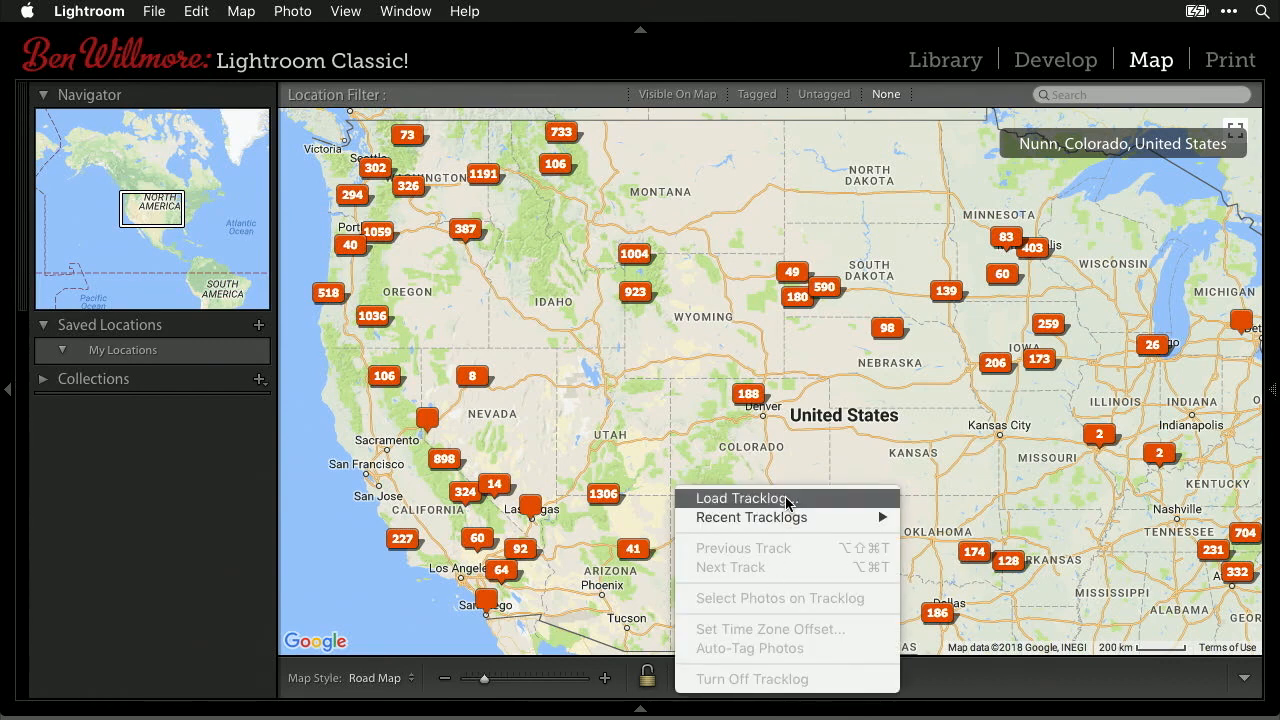
click(1112, 704)
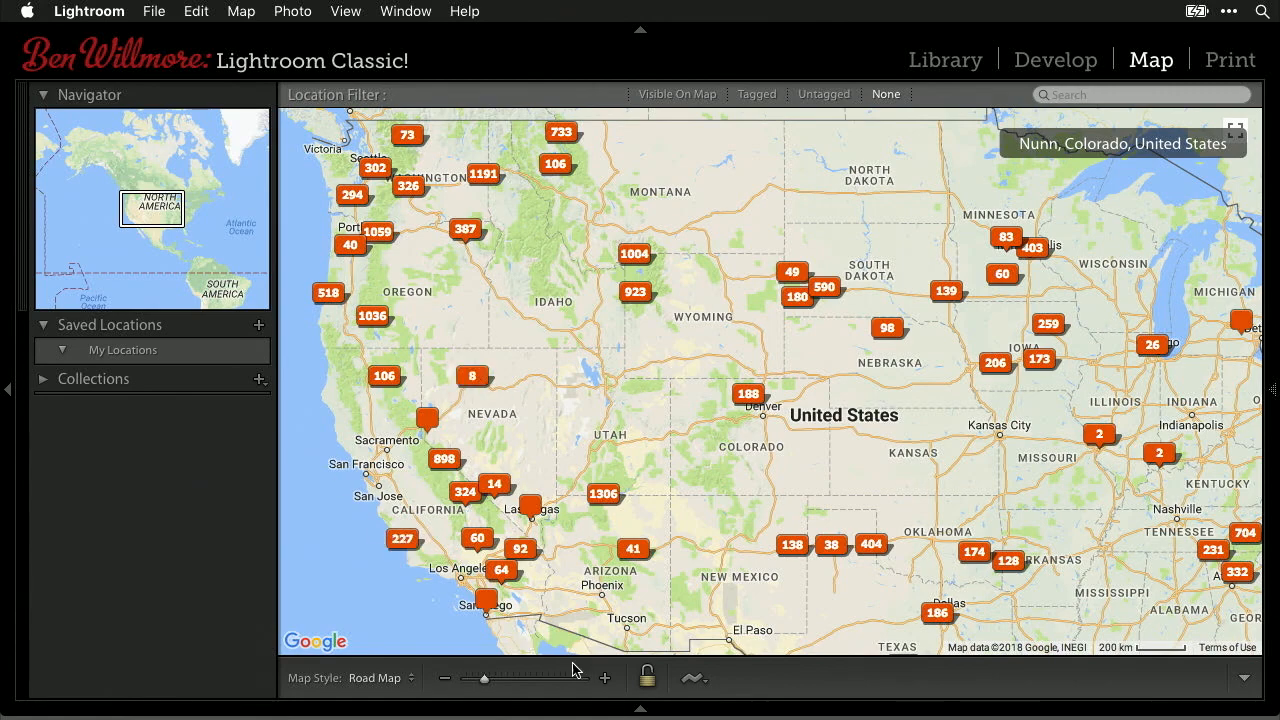
click(945, 62)
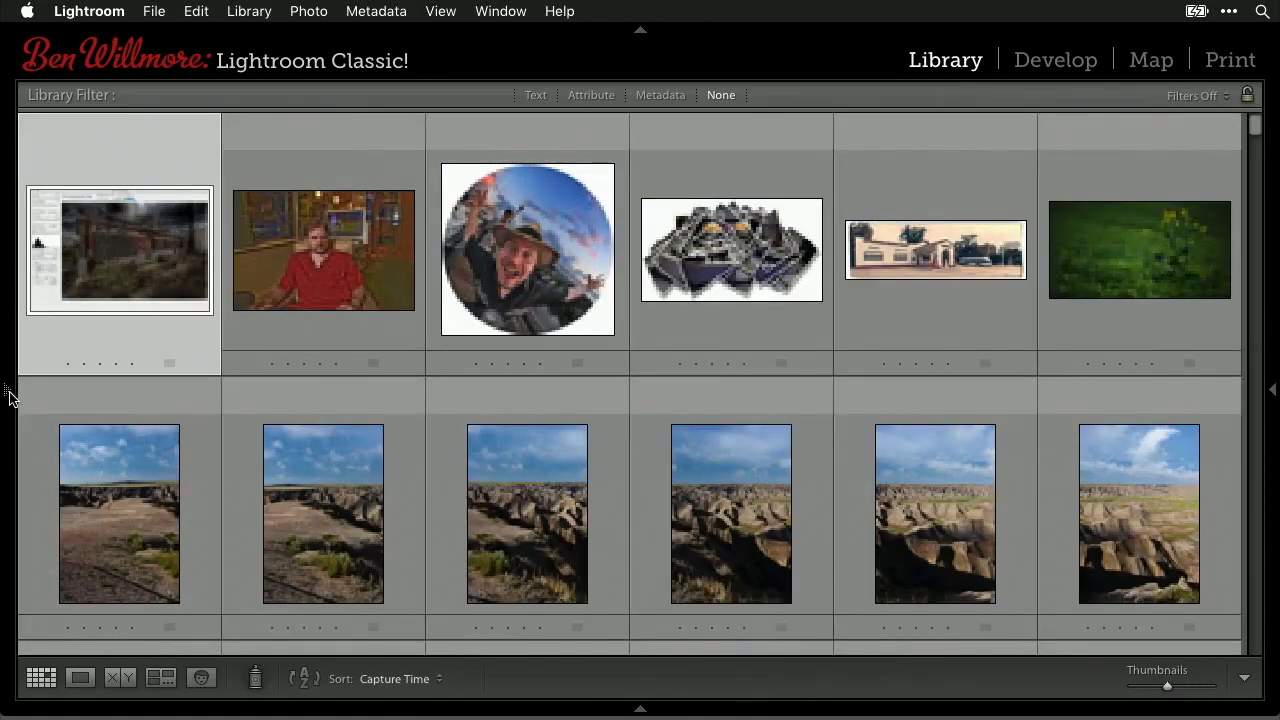
- Select the 12-photo Map collection in the Collections panel and switch to the Map module
mouse_move(6, 392)
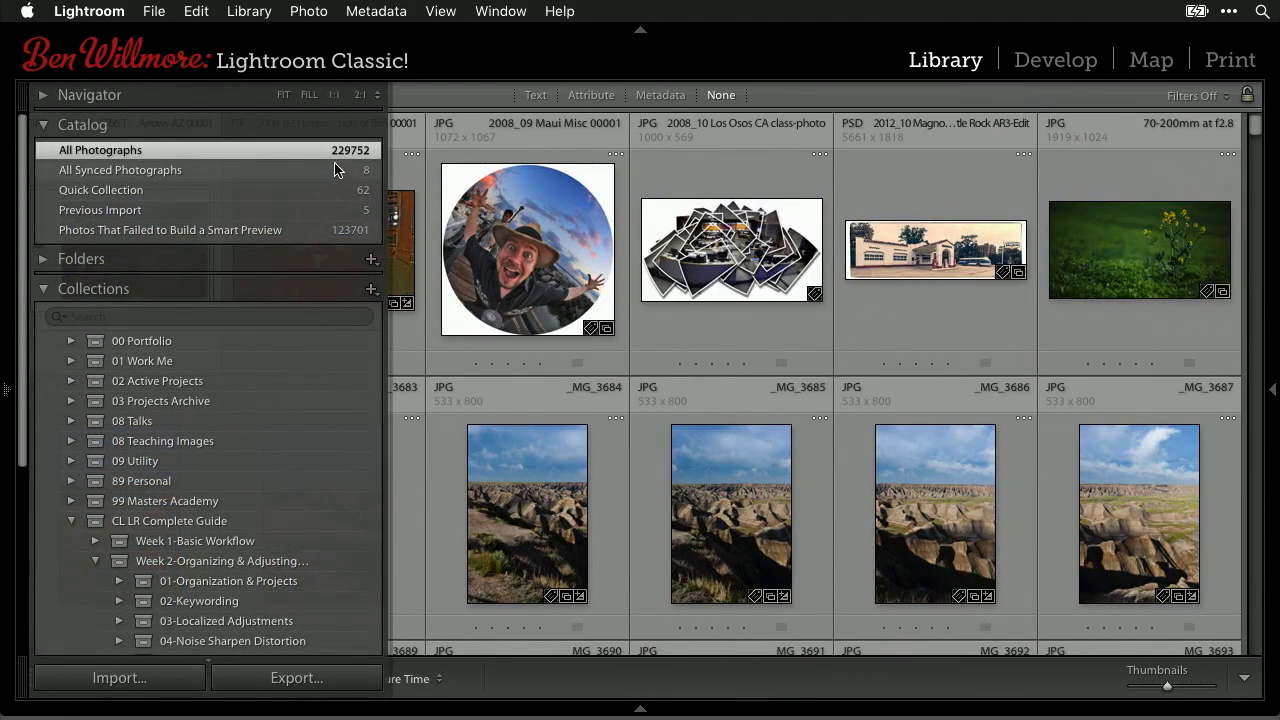
scroll(200, 548, down, 10)
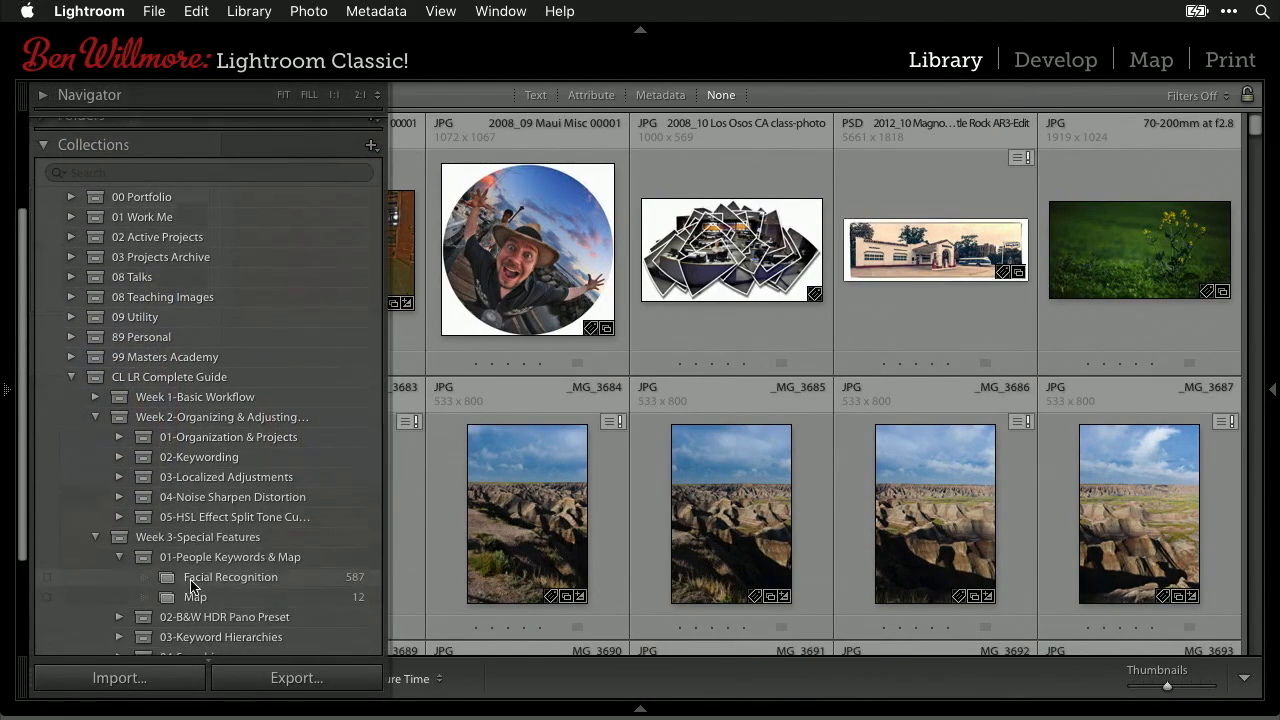
click(195, 480)
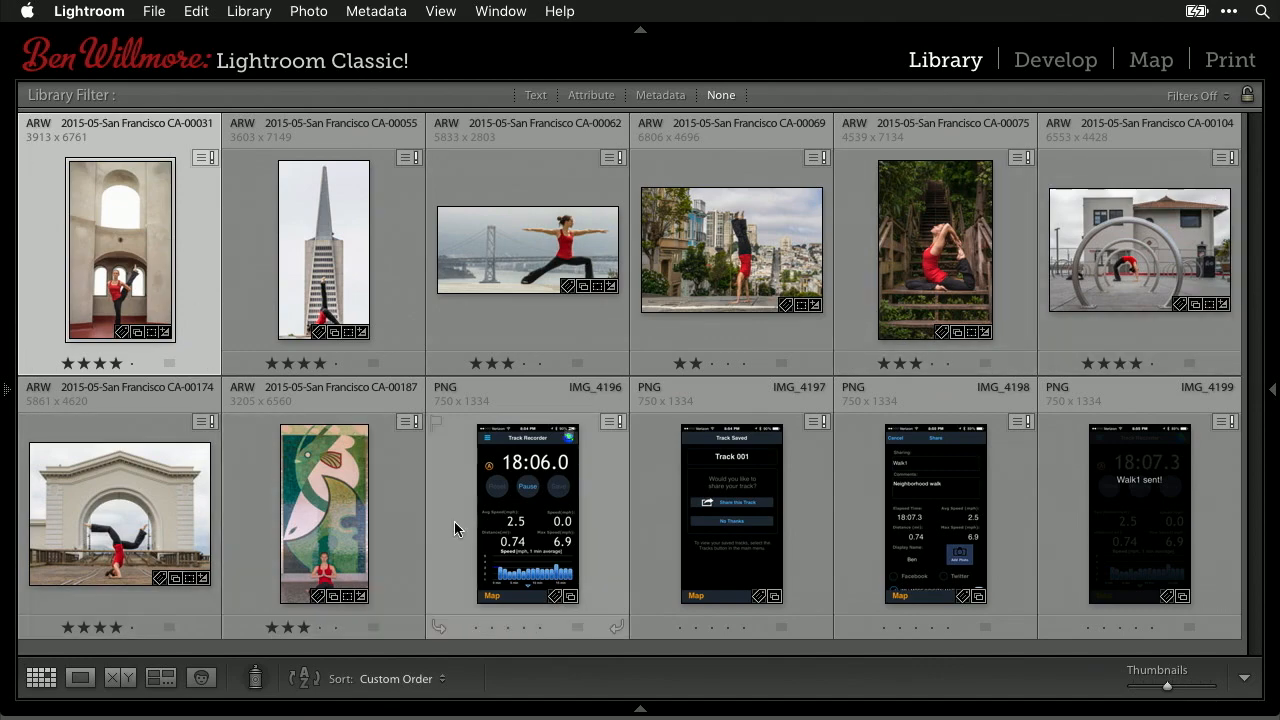
click(1152, 62)
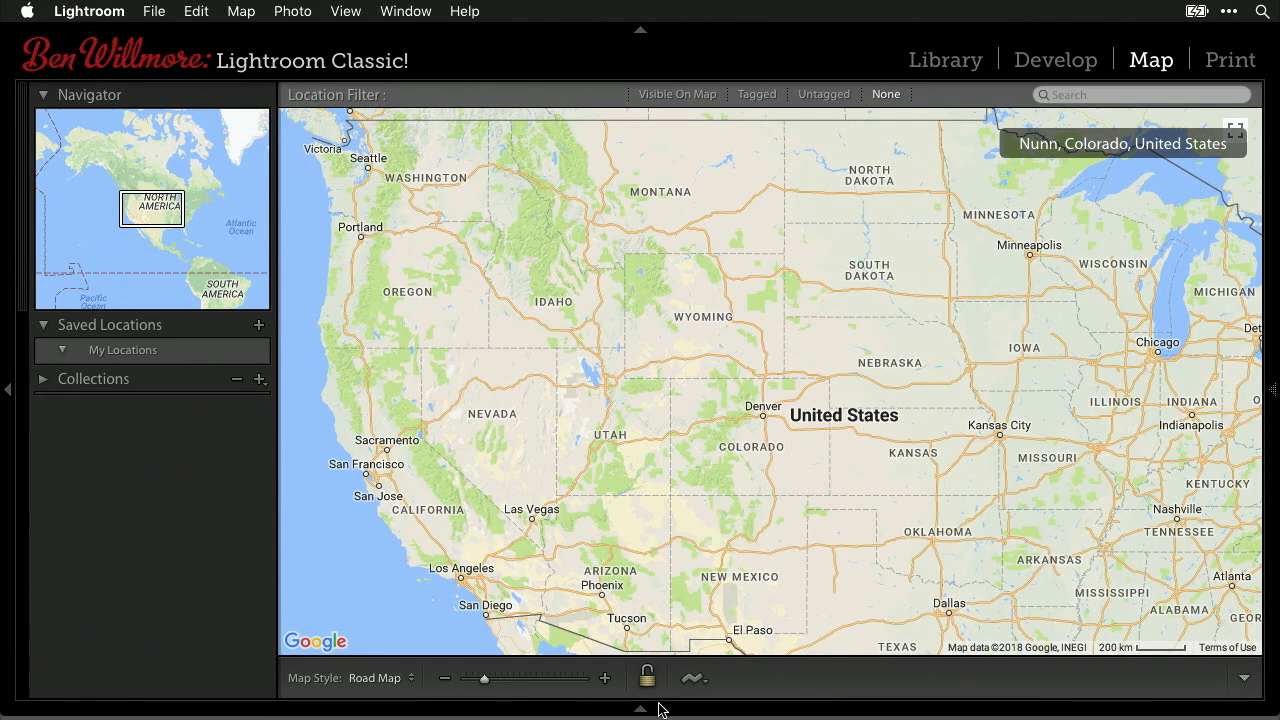
- Show the filmstrip, search the map for 'san francisco', and zoom in on downtown
click(642, 708)
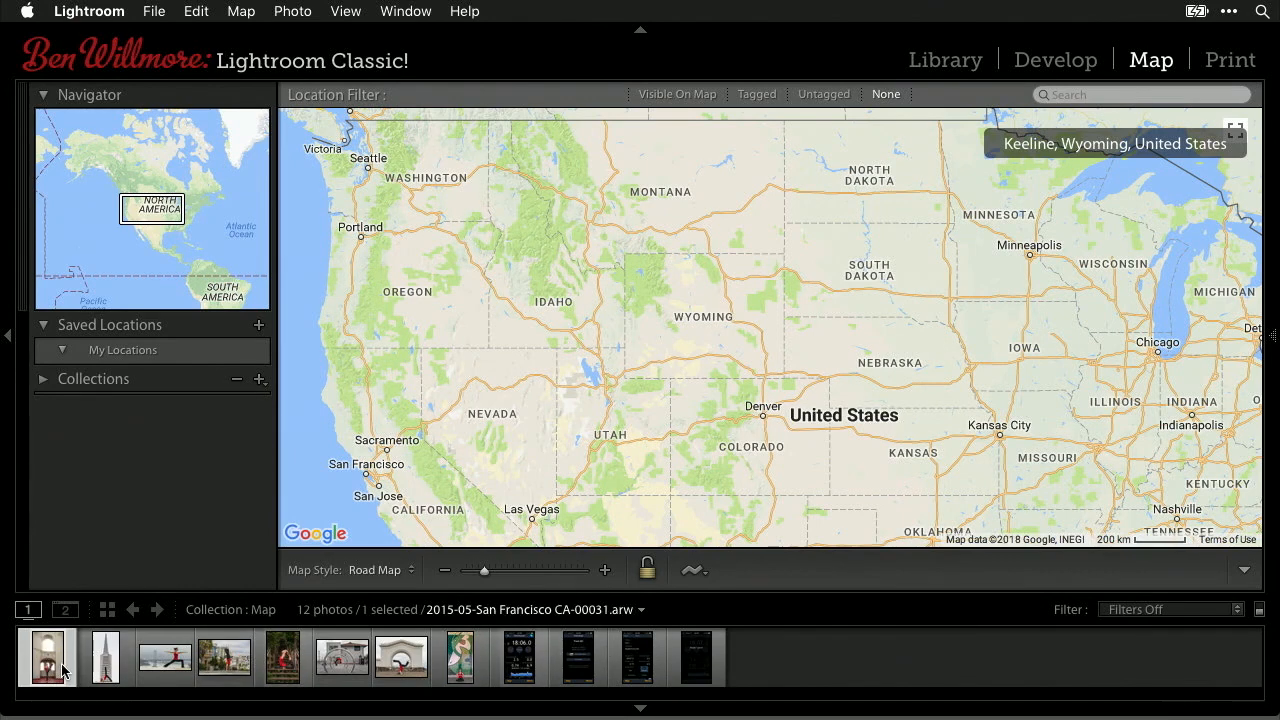
click(1111, 93)
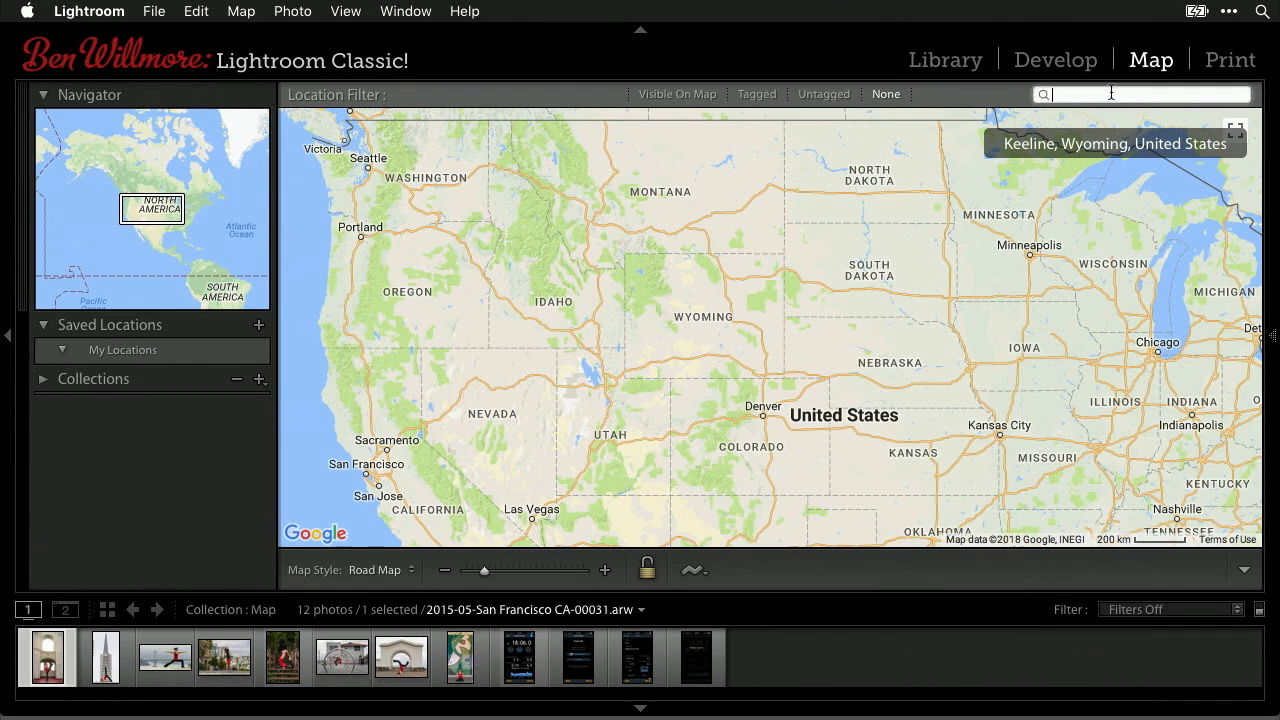
text(san francisco)
key(Return)
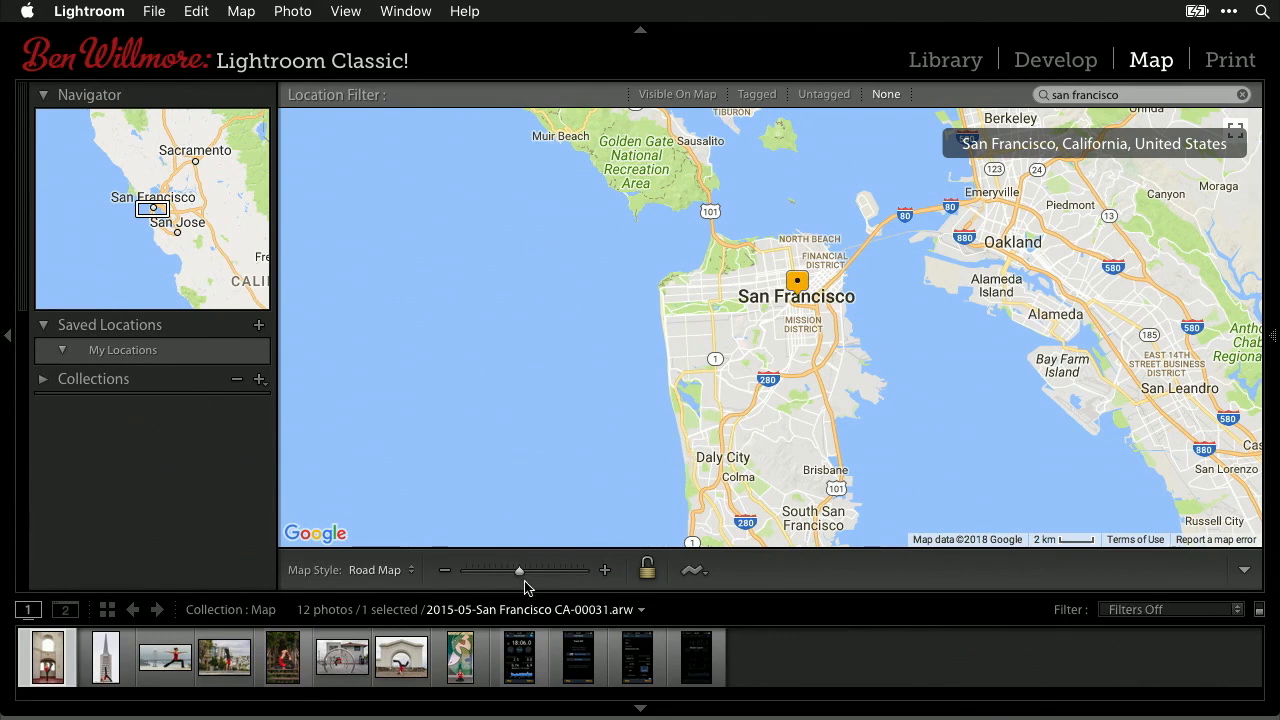
click(604, 571)
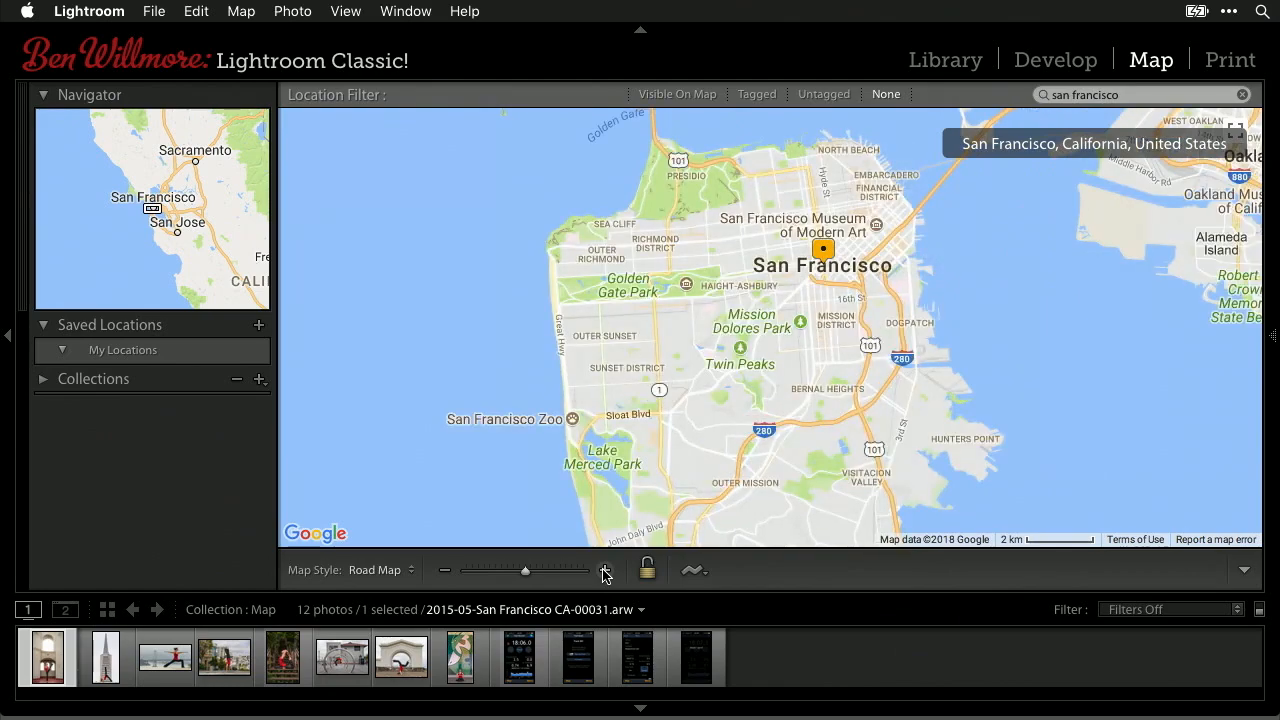
click(604, 571)
drag(1049, 294, 995, 486)
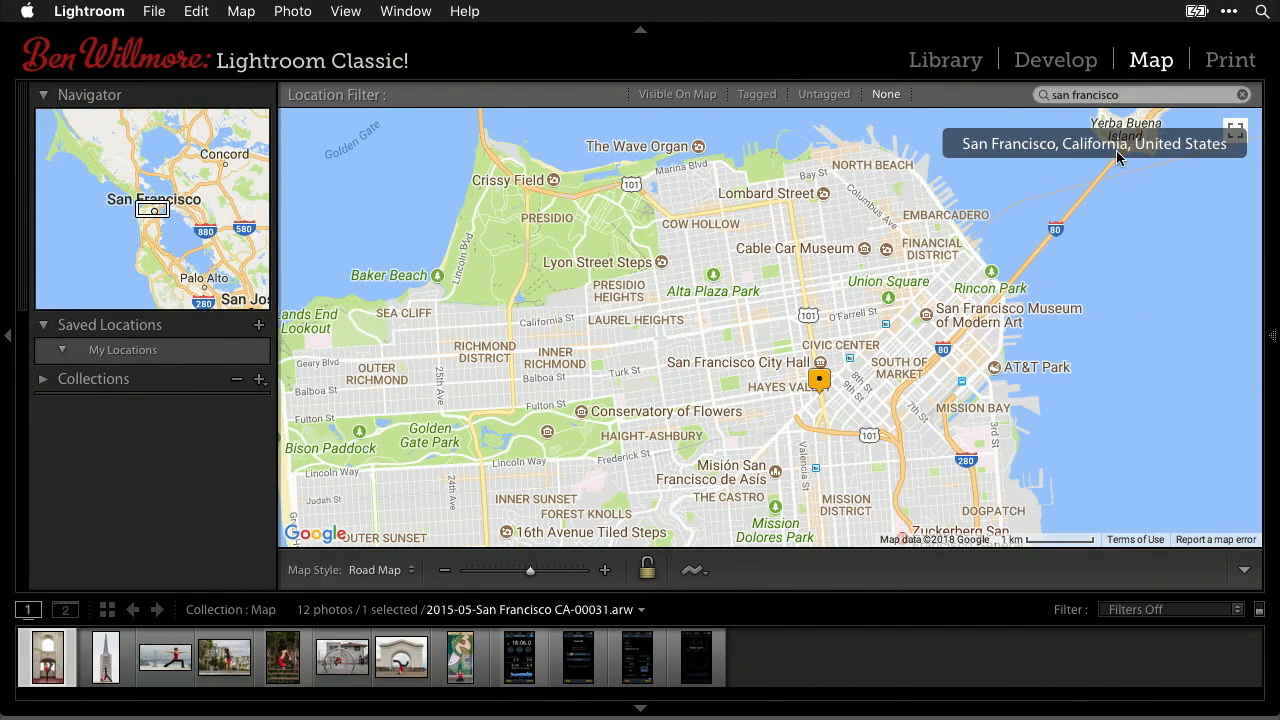
click(1156, 95)
drag(1154, 95, 1083, 52)
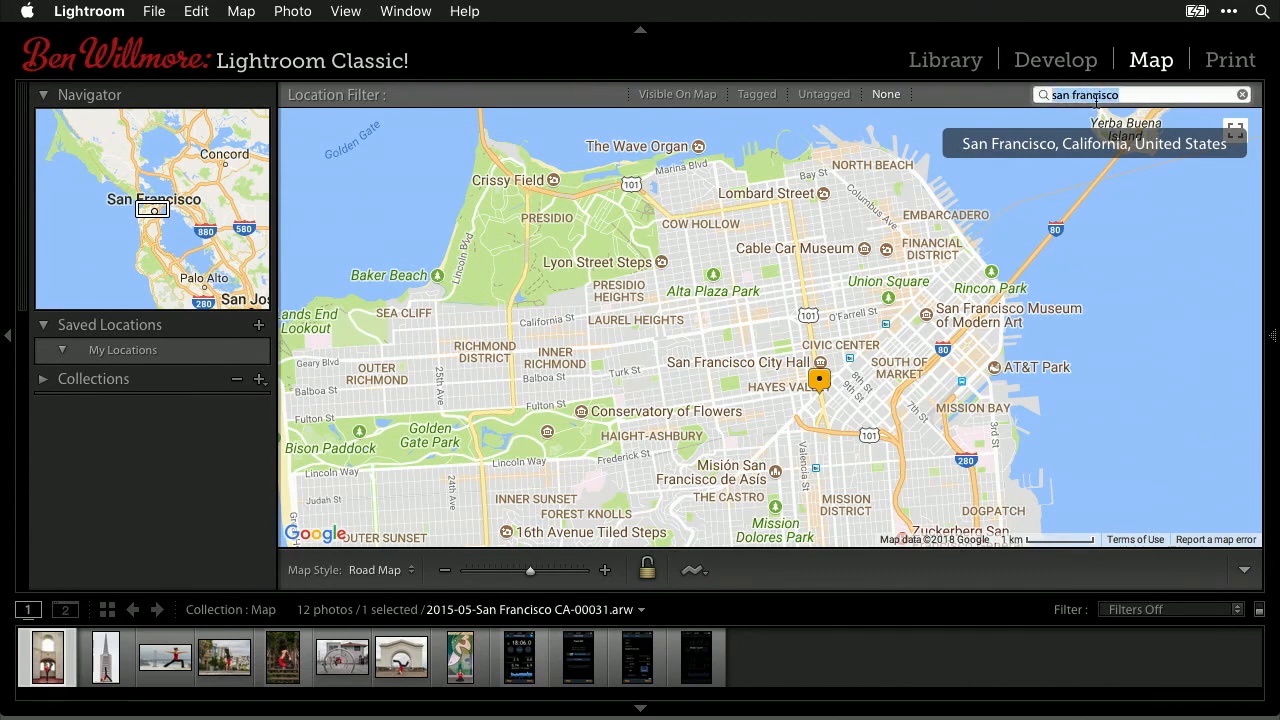
- Search the map for 'coit tower' and pin the Transamerica pyramid photo in Pioneer Park
text(coit tower)
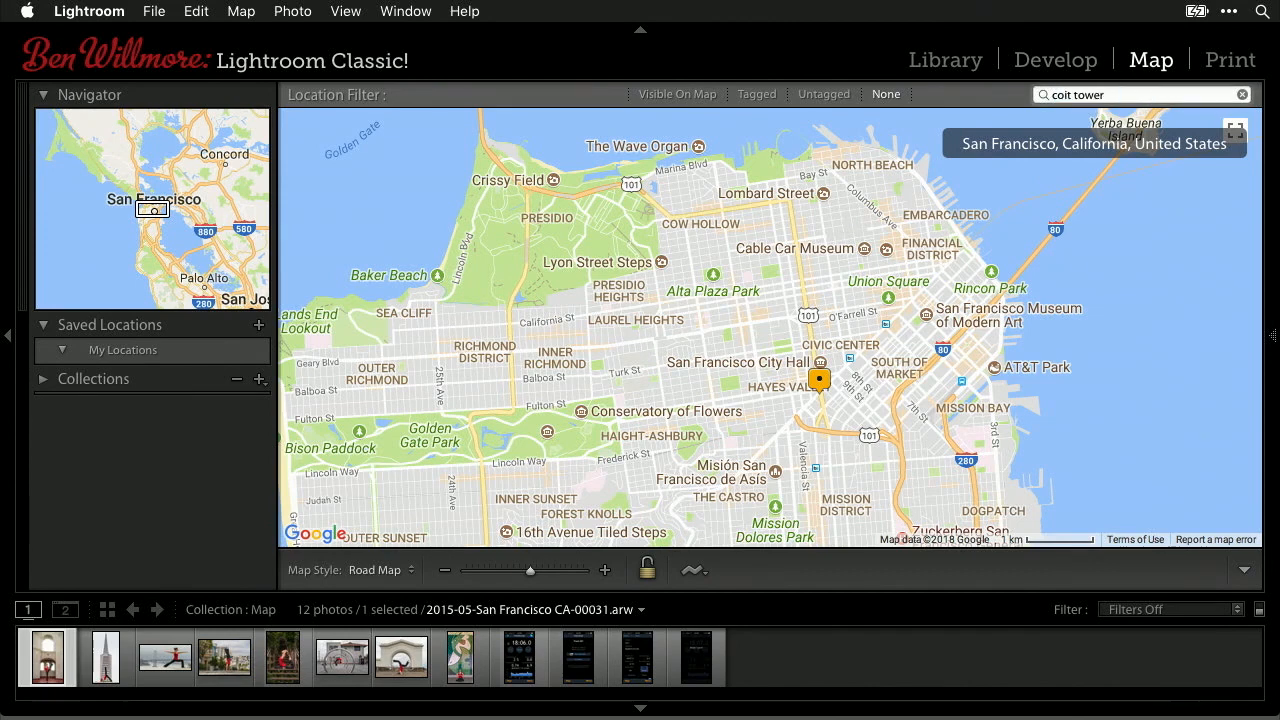
key(Return)
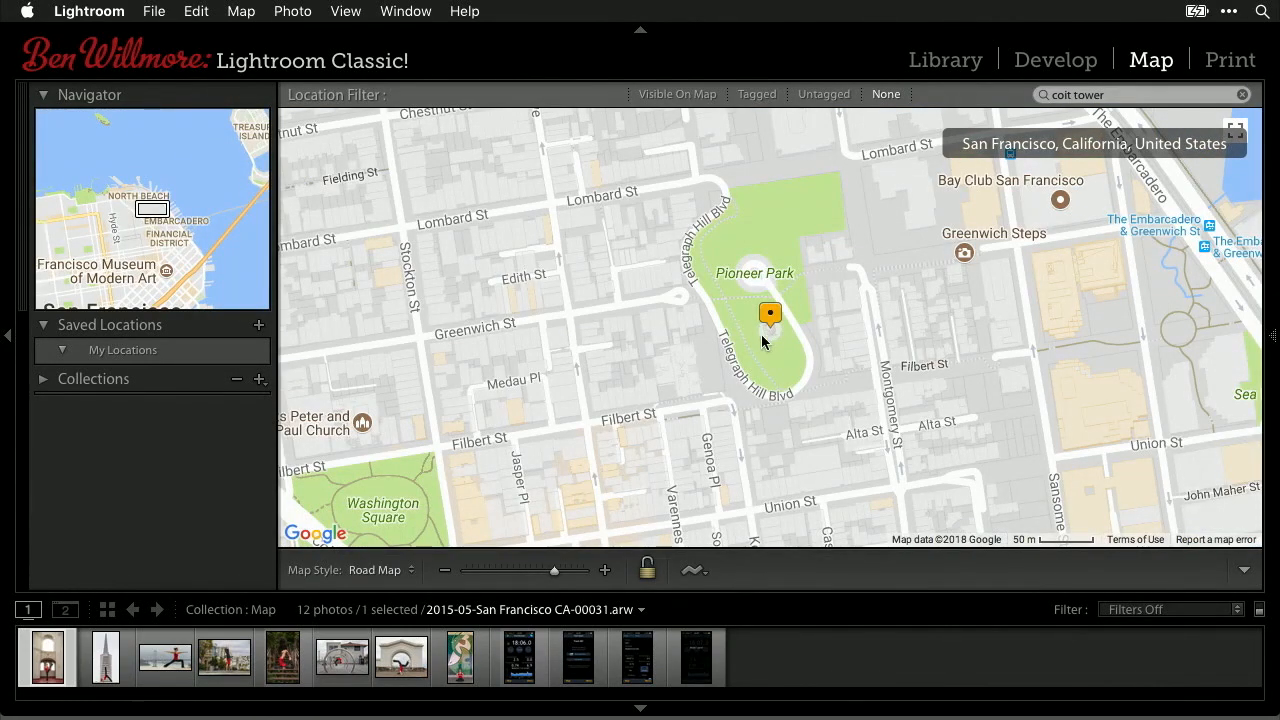
click(107, 657)
drag(50, 661, 771, 327)
drag(771, 327, 767, 343)
- Pin the yoga-on-stairs photo on Filbert St near Napier Lane, east of Coit Tower
click(287, 669)
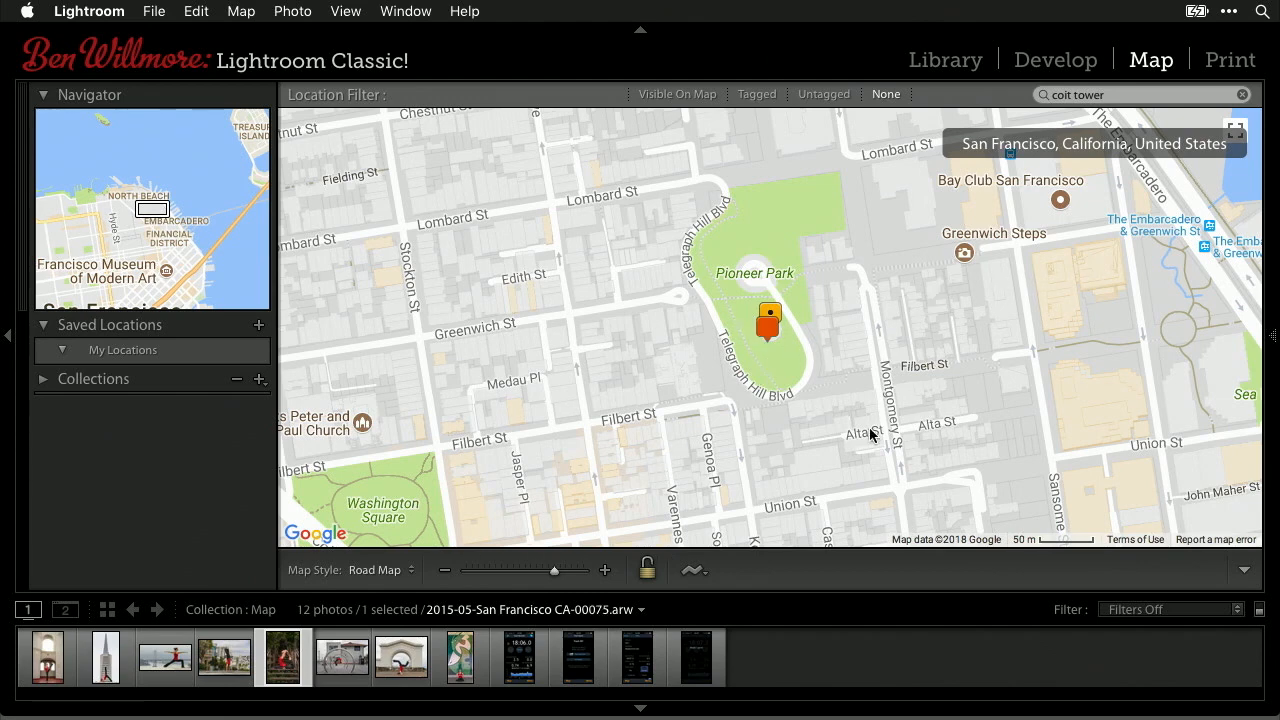
click(604, 570)
click(604, 570)
drag(1153, 271, 825, 432)
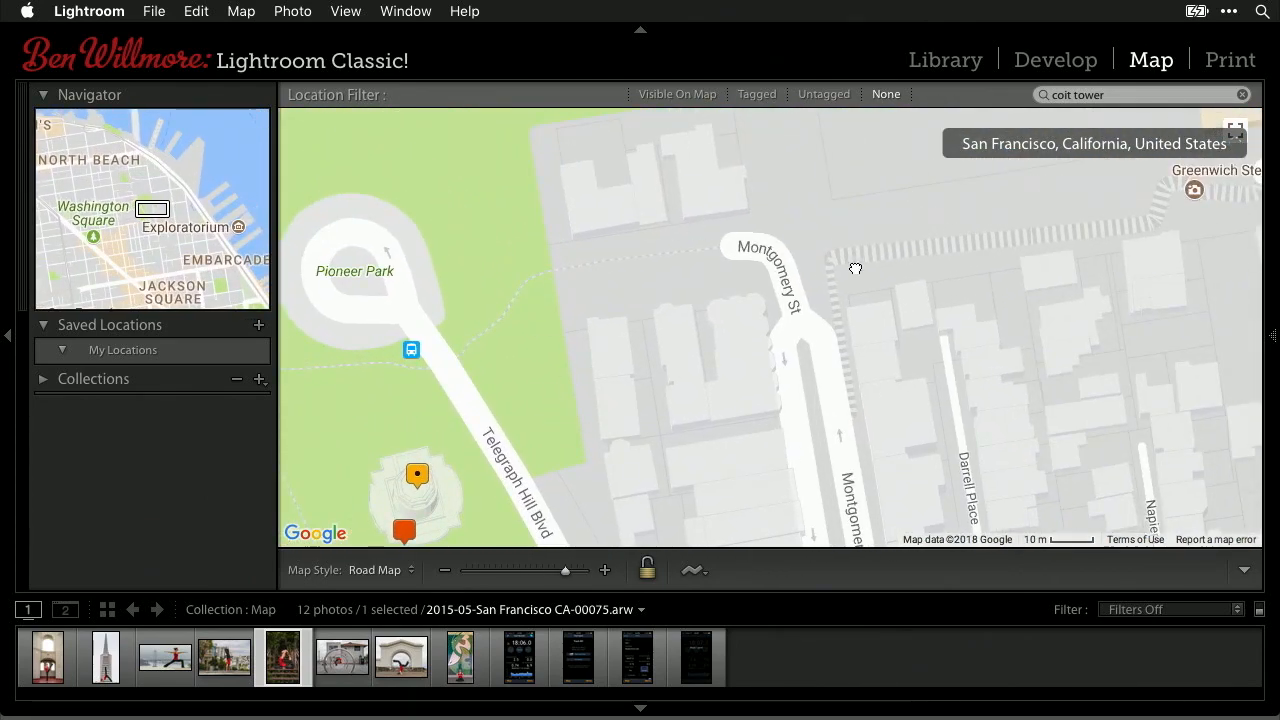
drag(1113, 266, 660, 338)
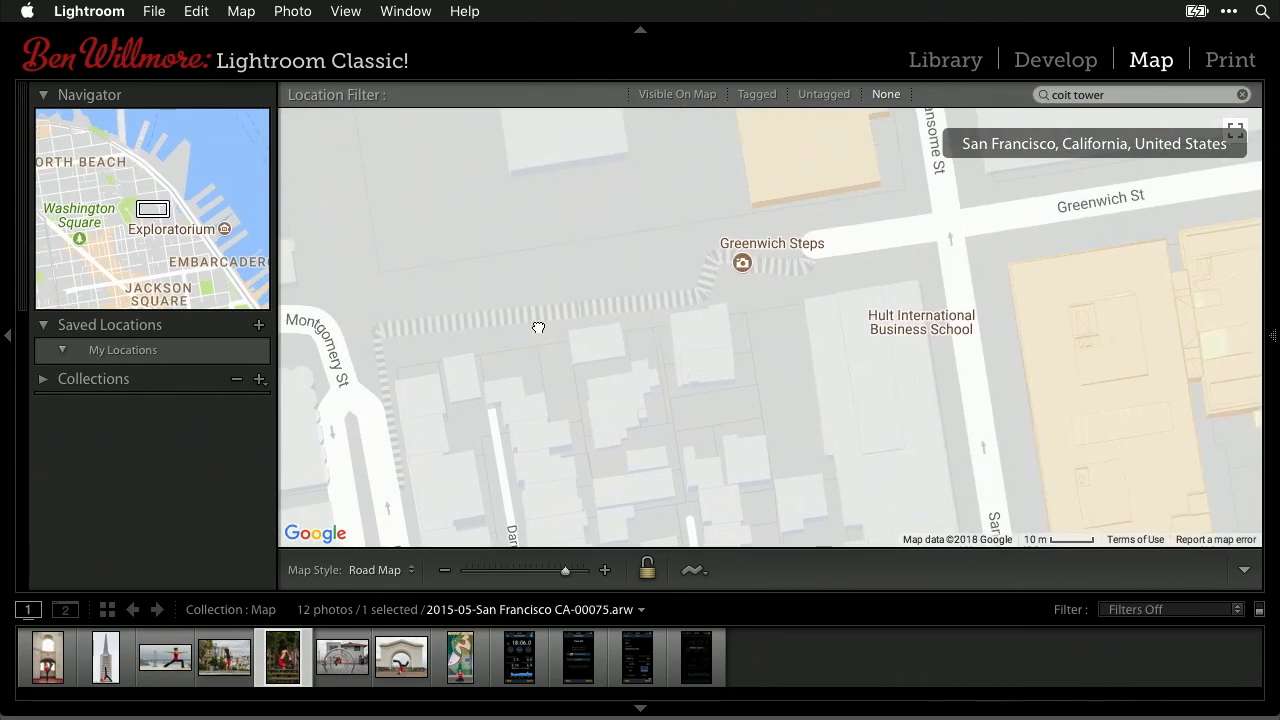
drag(397, 381, 486, 163)
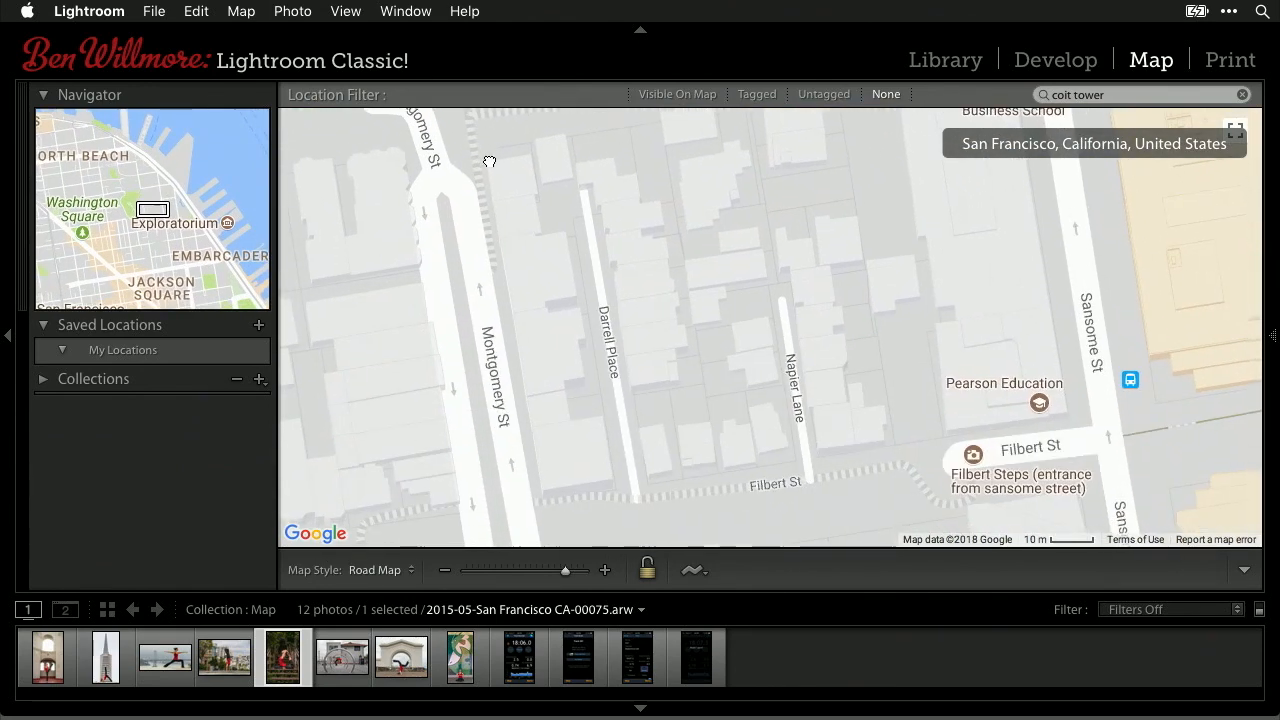
drag(719, 312, 651, 200)
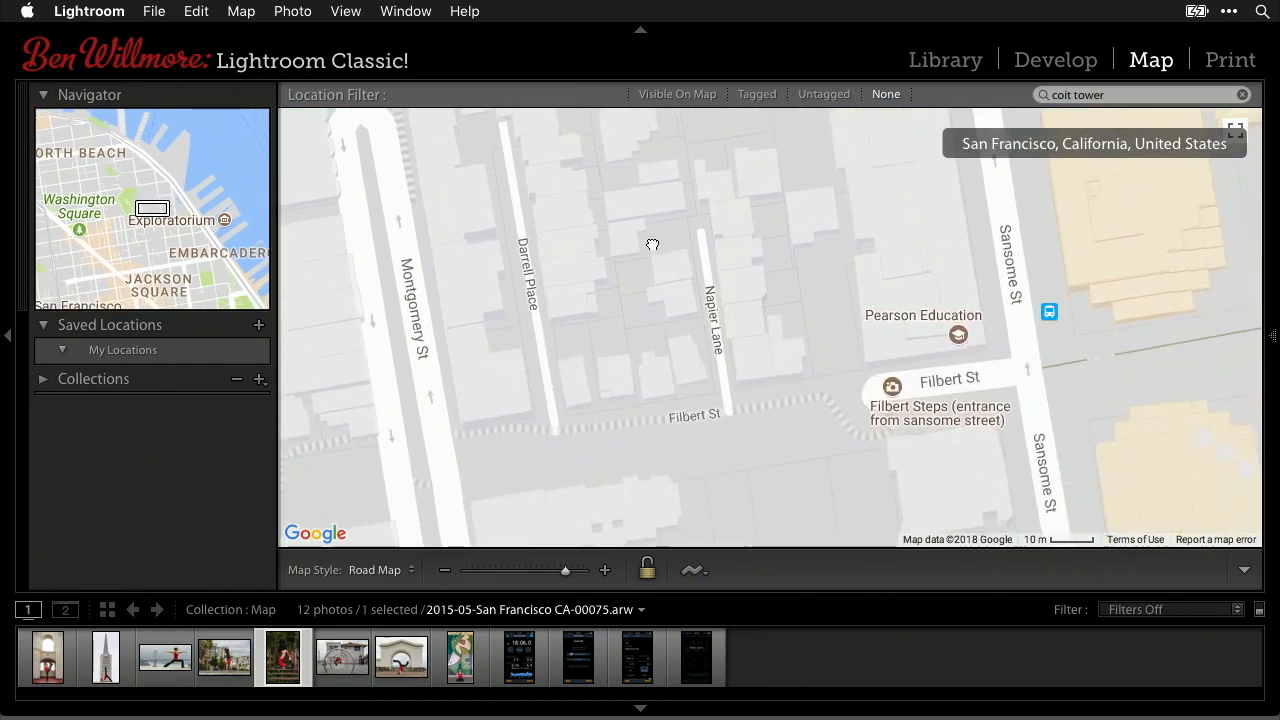
drag(645, 350, 677, 226)
drag(588, 345, 705, 327)
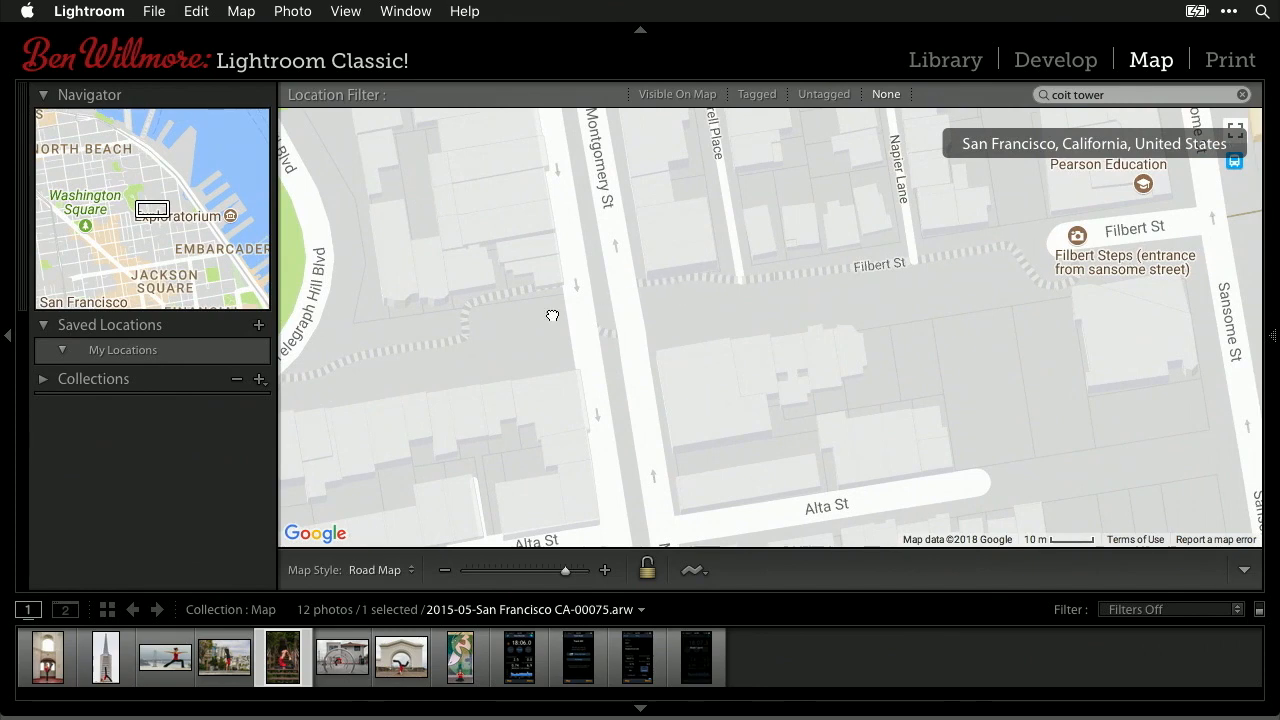
mouse_move(283, 670)
mouse_down()
mouse_move(766, 425)
mouse_move(868, 264)
mouse_move(849, 267)
mouse_up()
drag(680, 323, 1094, 354)
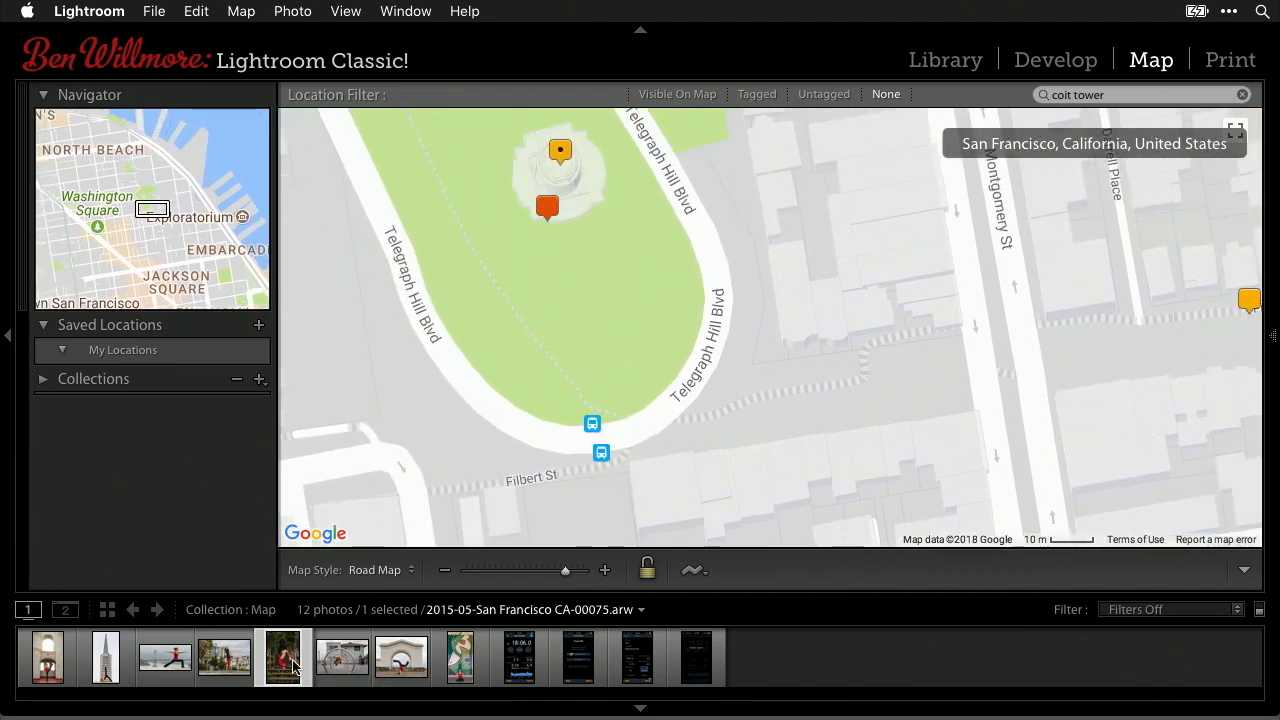
- Check several photos' map pins, then drag the filmstrip taller for larger thumbnails
click(45, 668)
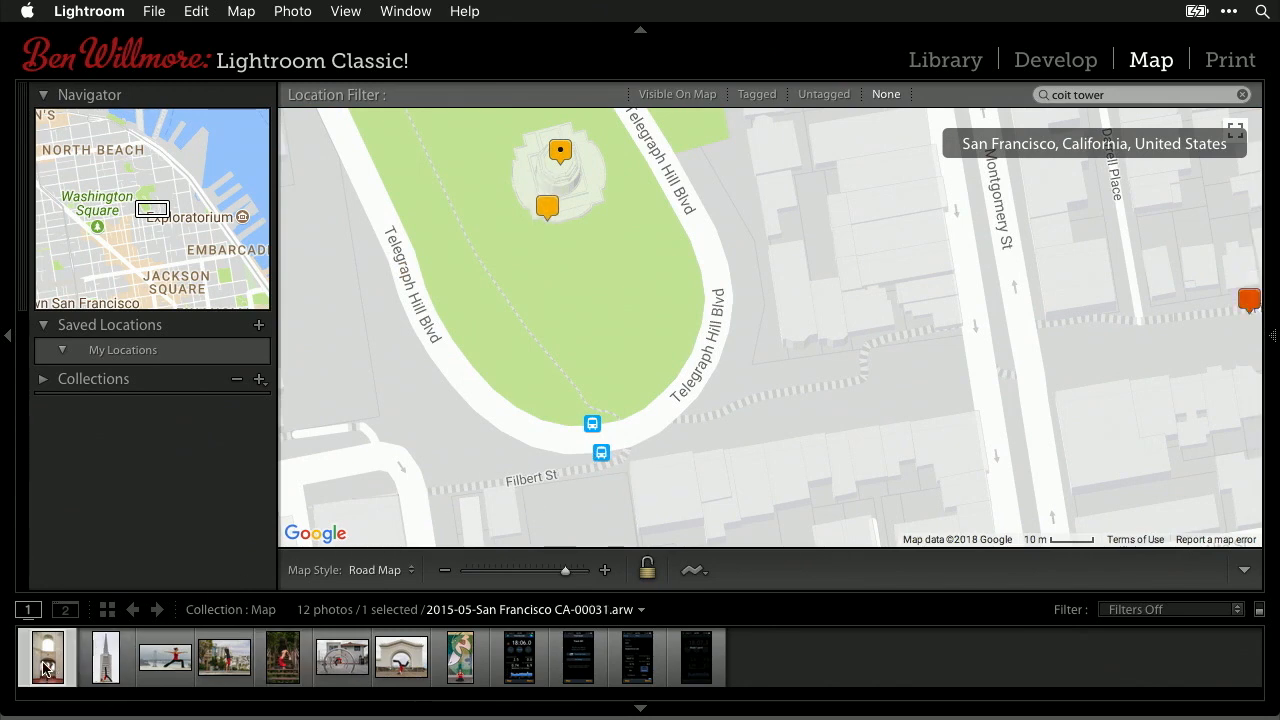
click(287, 666)
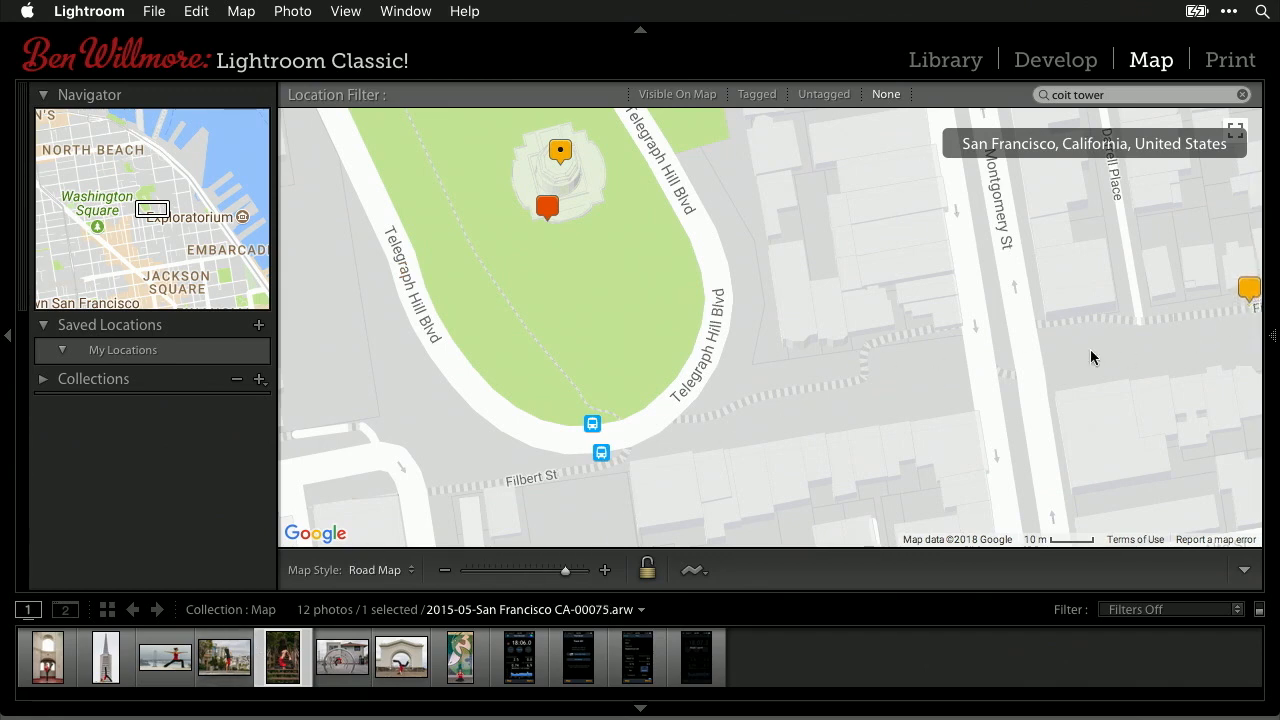
drag(1208, 348, 383, 331)
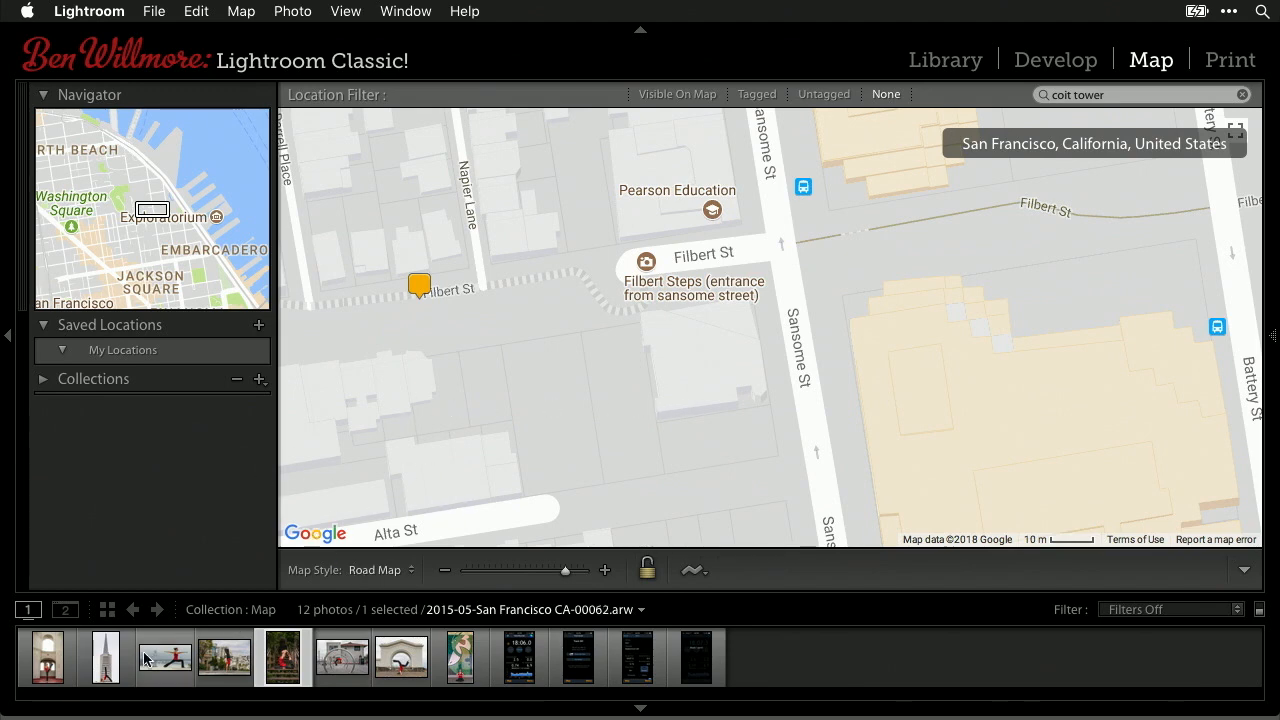
click(107, 677)
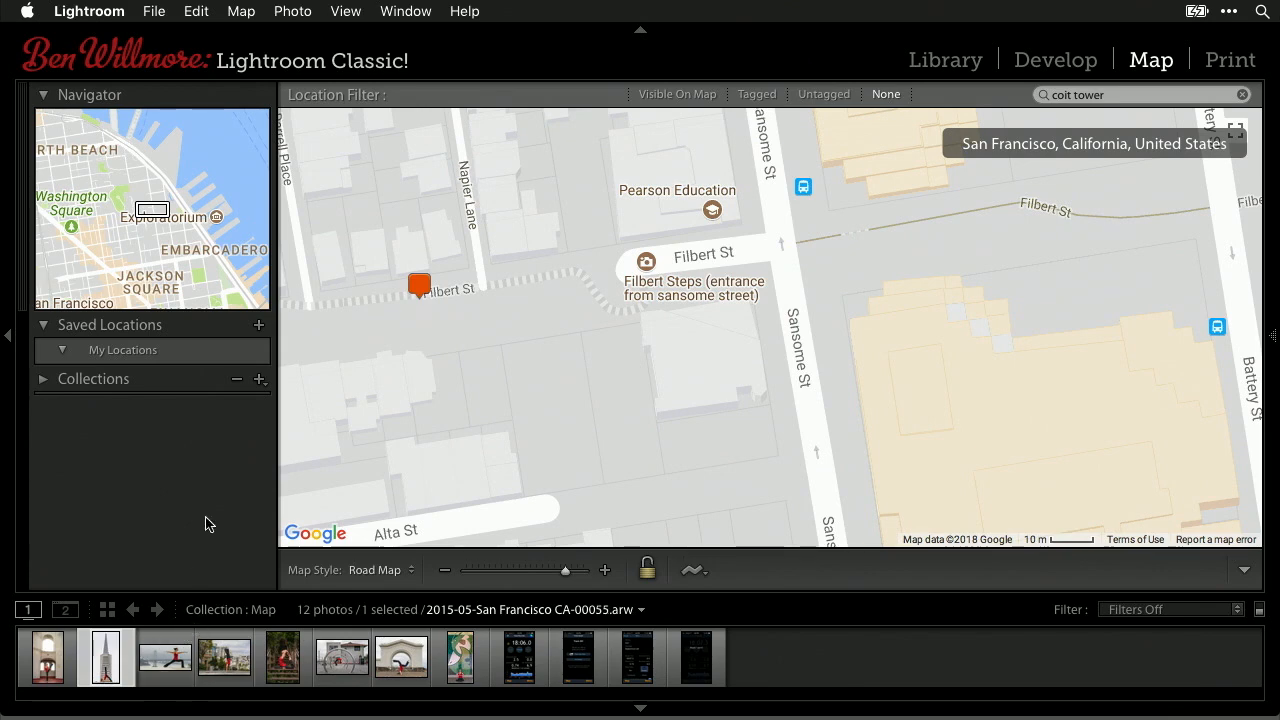
drag(771, 589, 737, 514)
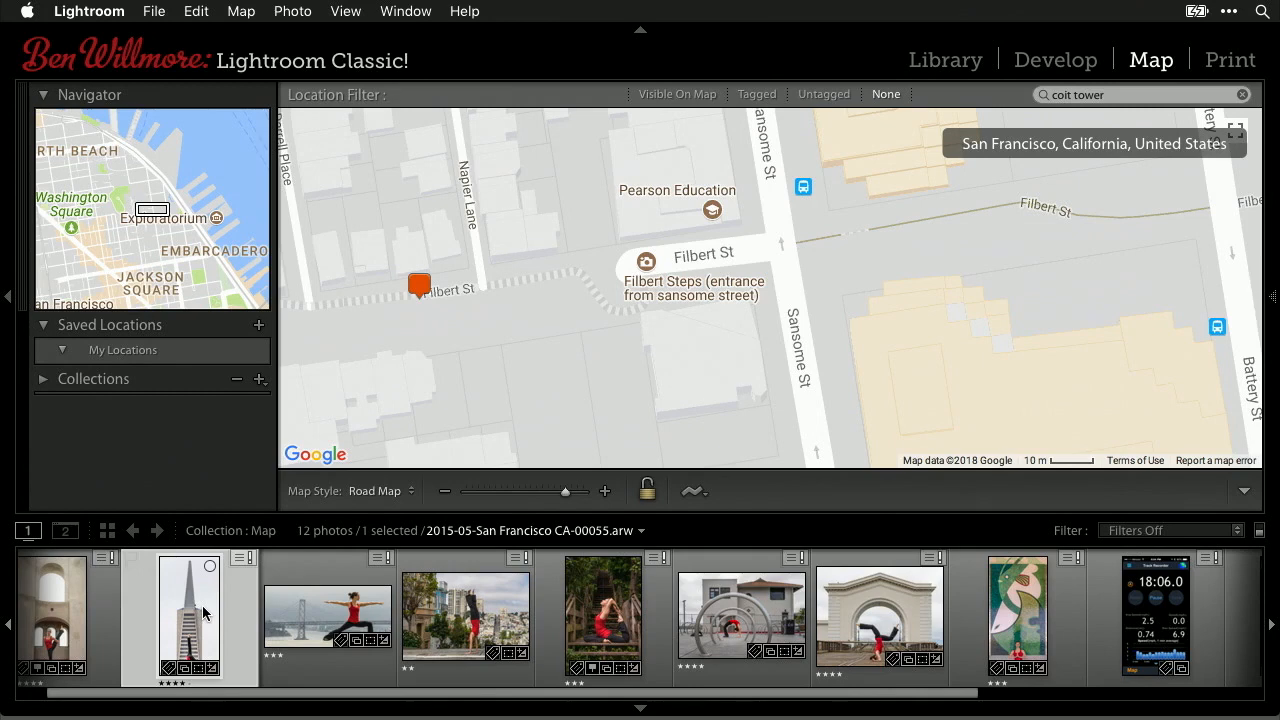
- Shrink the filmstrip, zoom the map out three levels and pan toward Broadway and the Embarcadero
drag(917, 331, 865, 245)
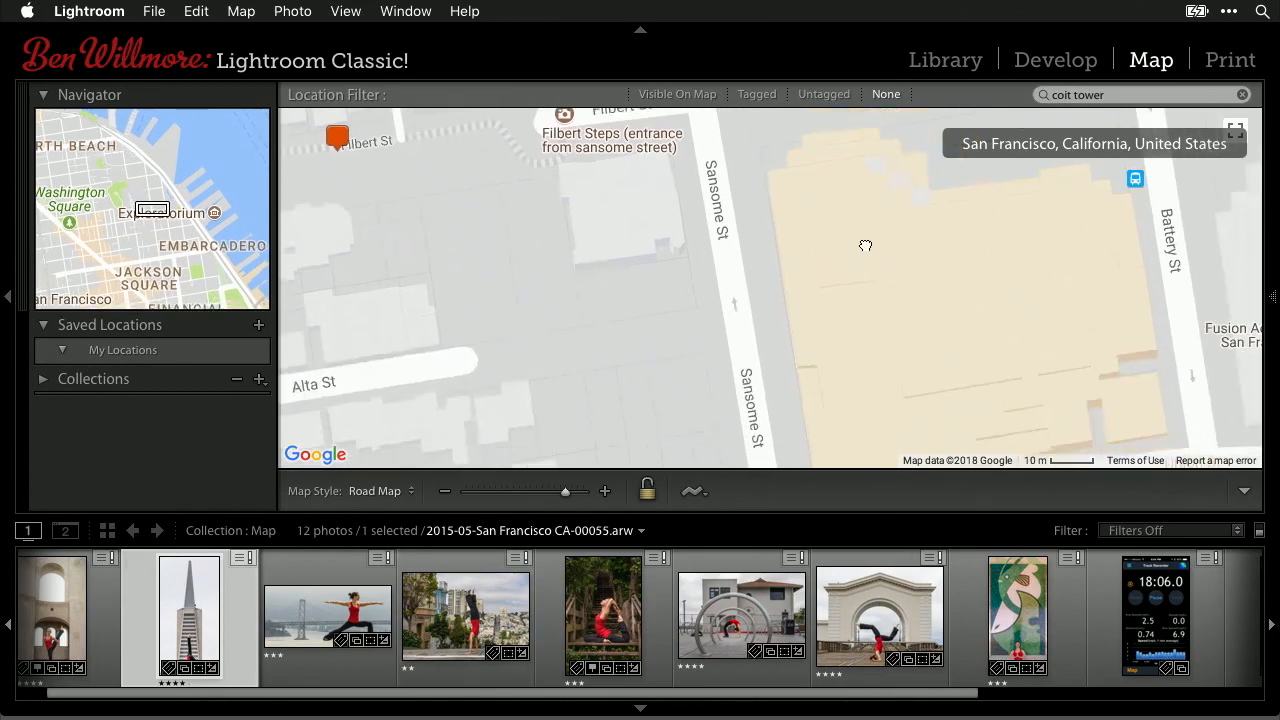
drag(800, 510, 817, 597)
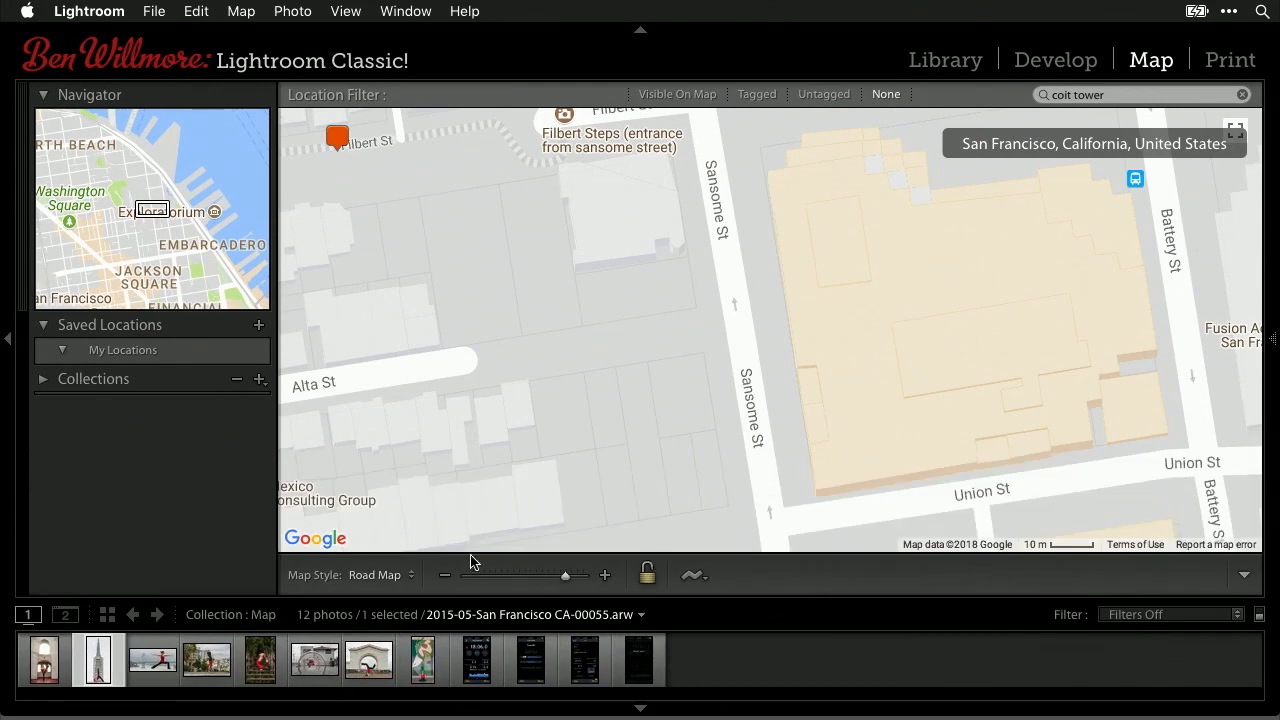
click(444, 578)
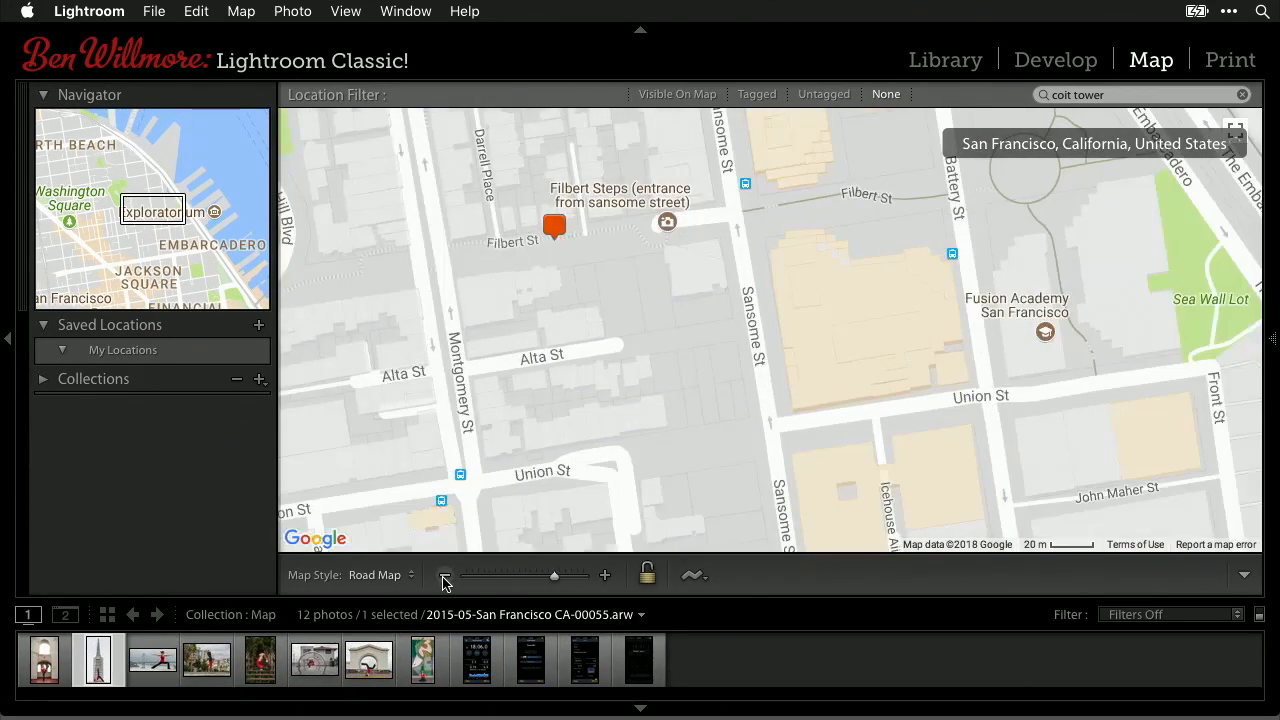
click(445, 578)
click(445, 578)
drag(717, 443, 636, 281)
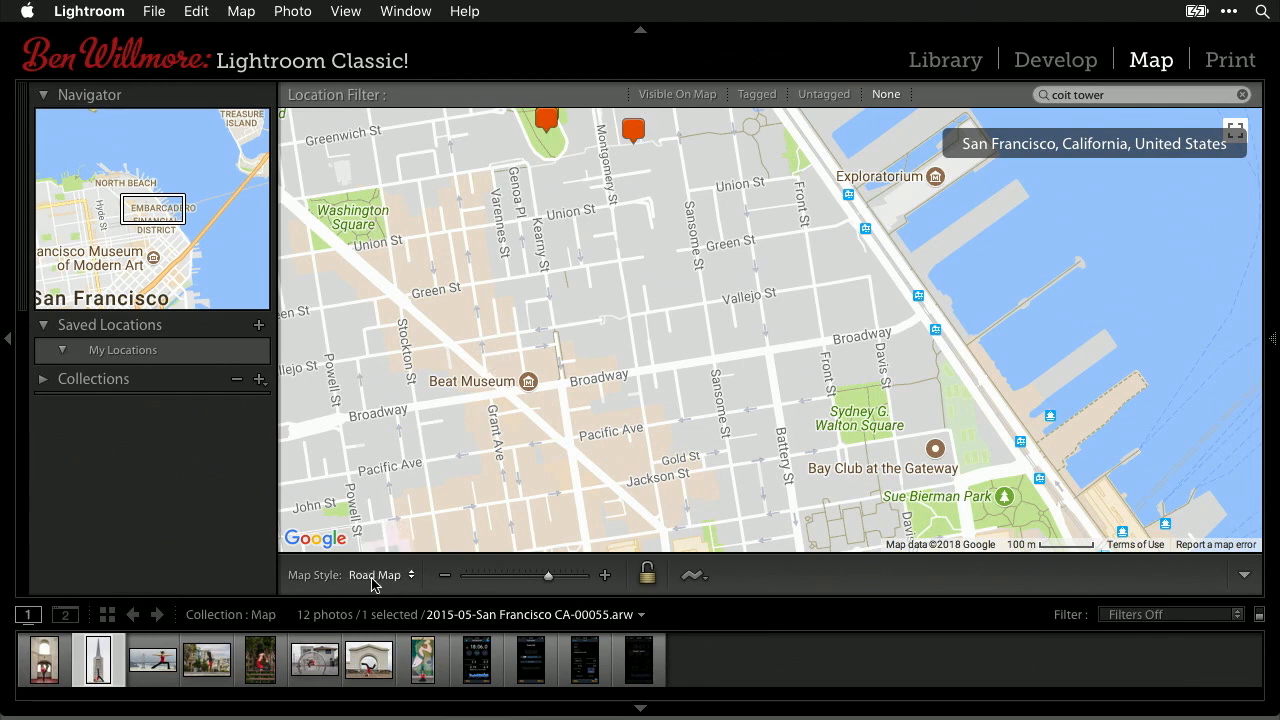
- Switch the map style to Satellite and pan across the Financial District
click(412, 577)
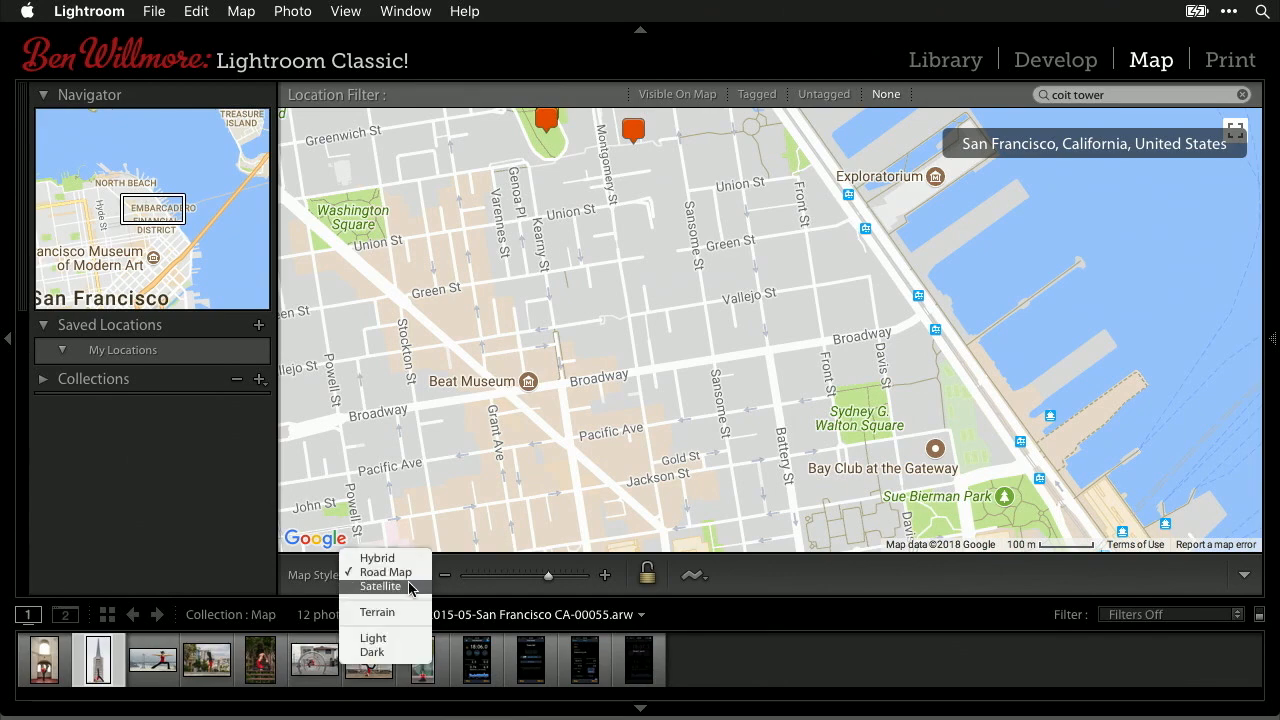
click(405, 587)
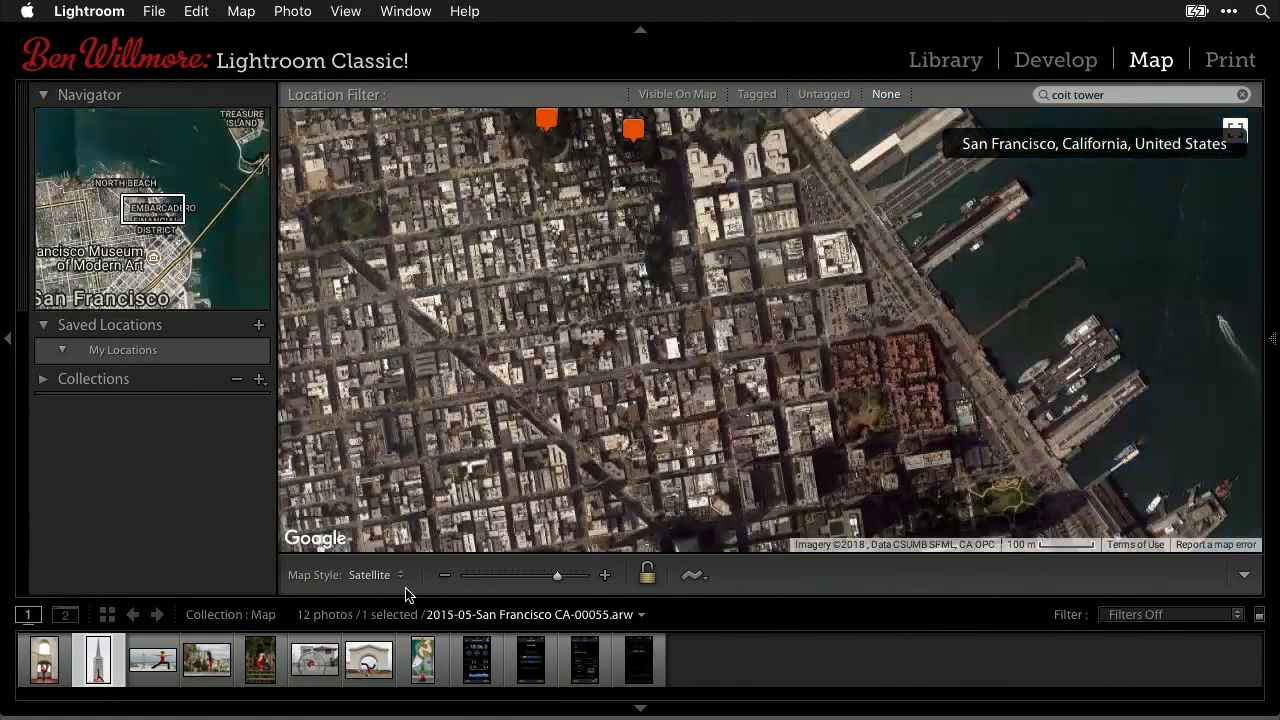
drag(662, 445, 648, 293)
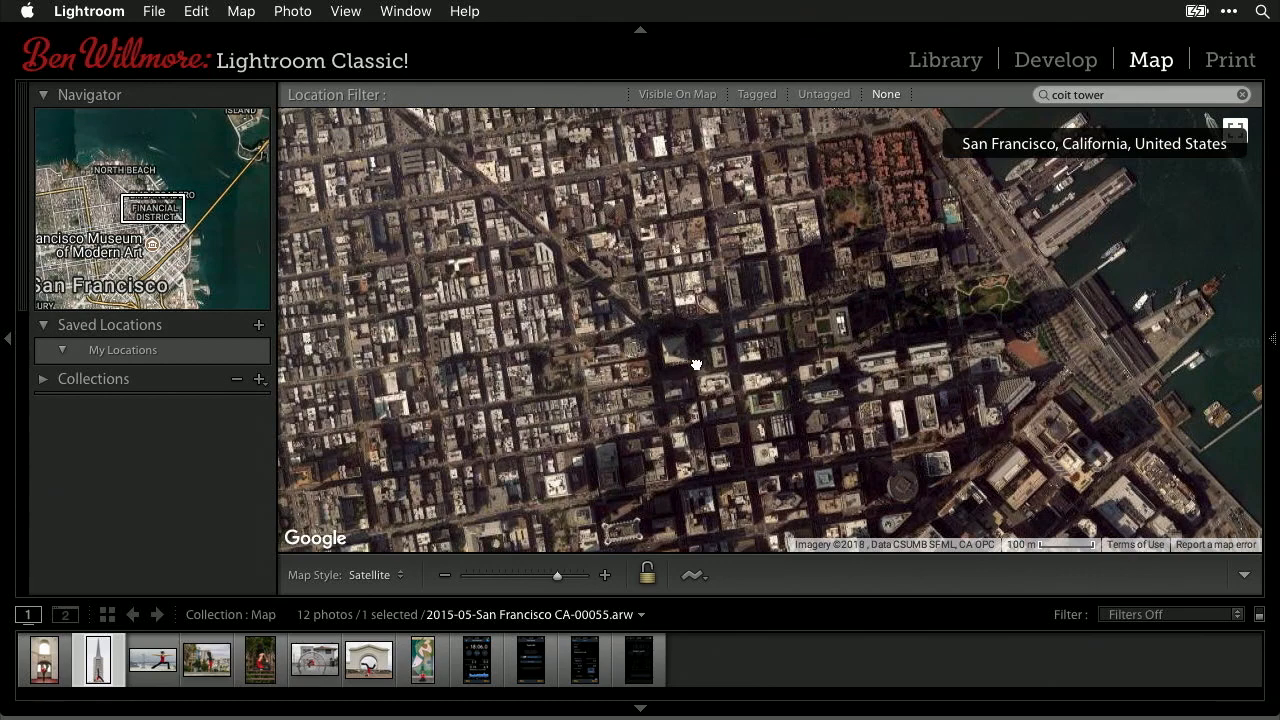
drag(680, 294, 844, 399)
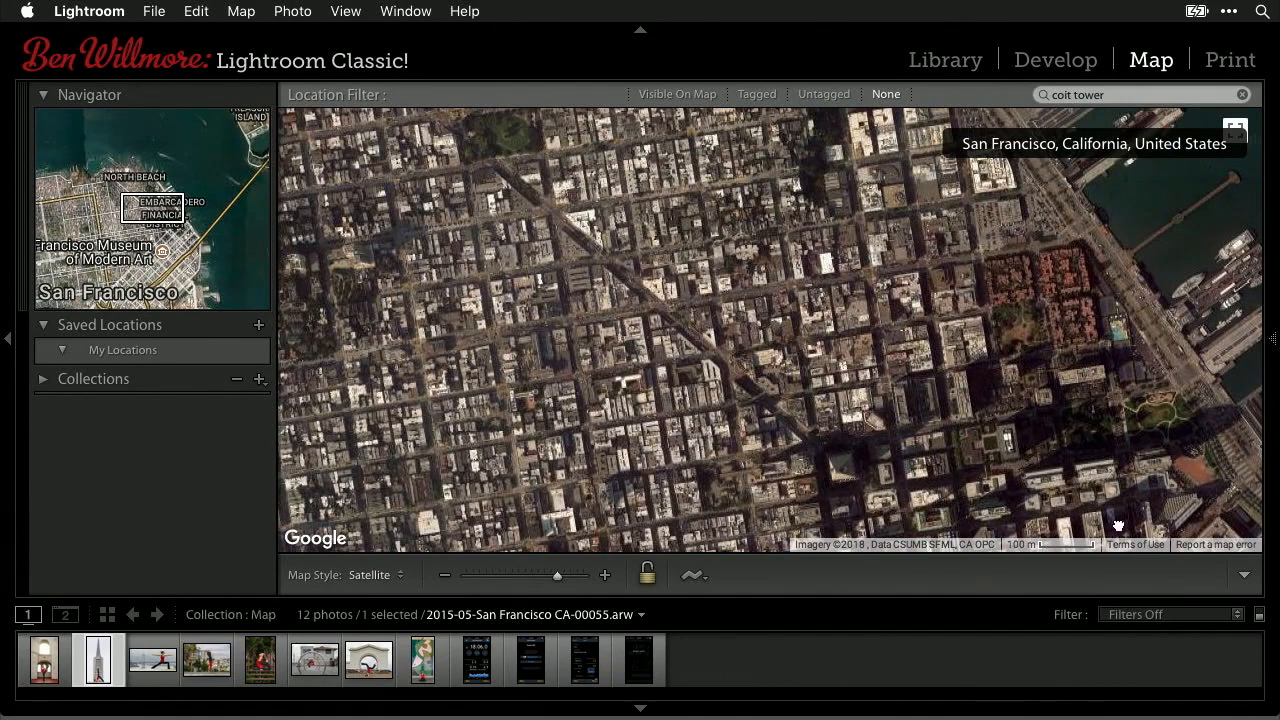
- Zoom and pan the satellite map so the photo pins and waterfront fill the view
click(444, 576)
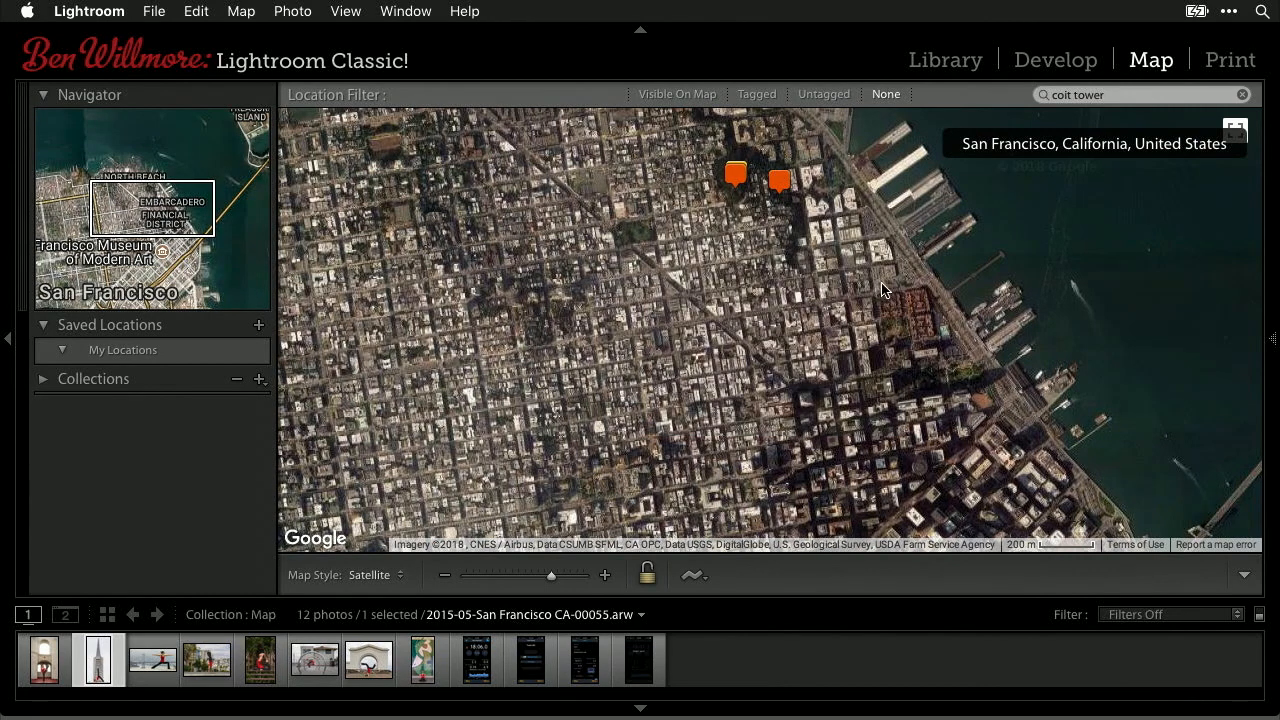
drag(866, 306, 829, 355)
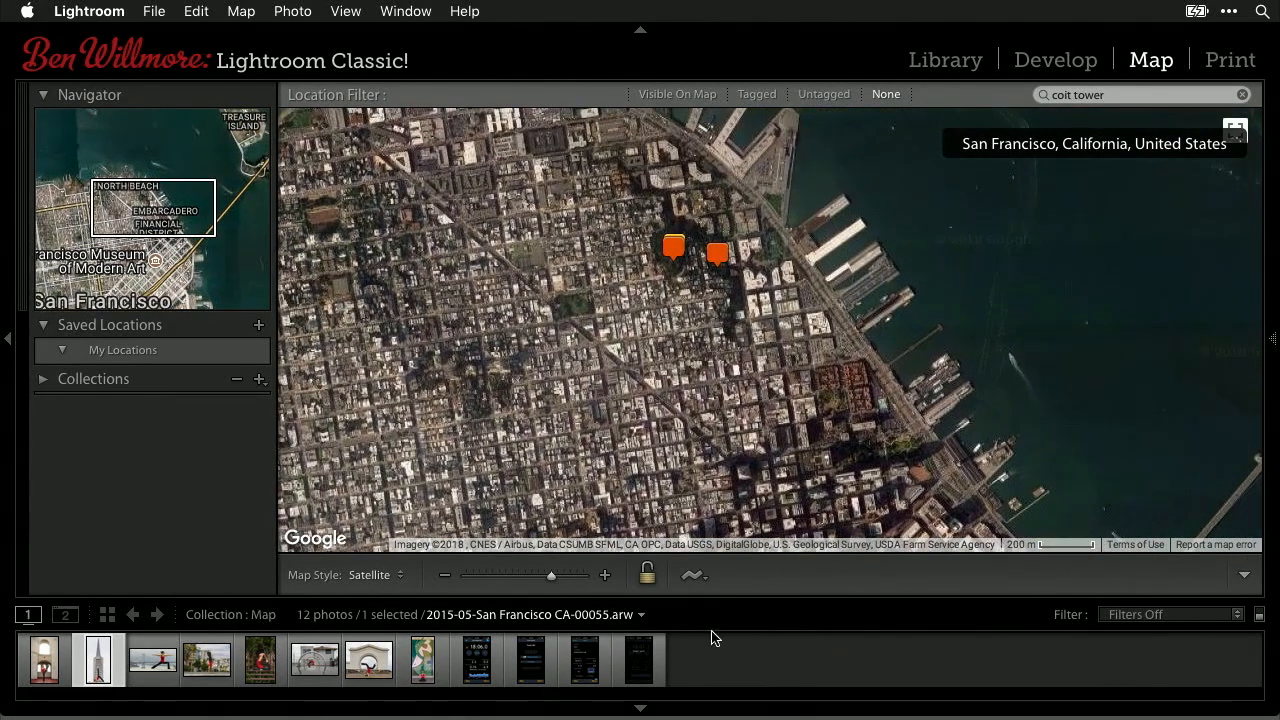
click(604, 575)
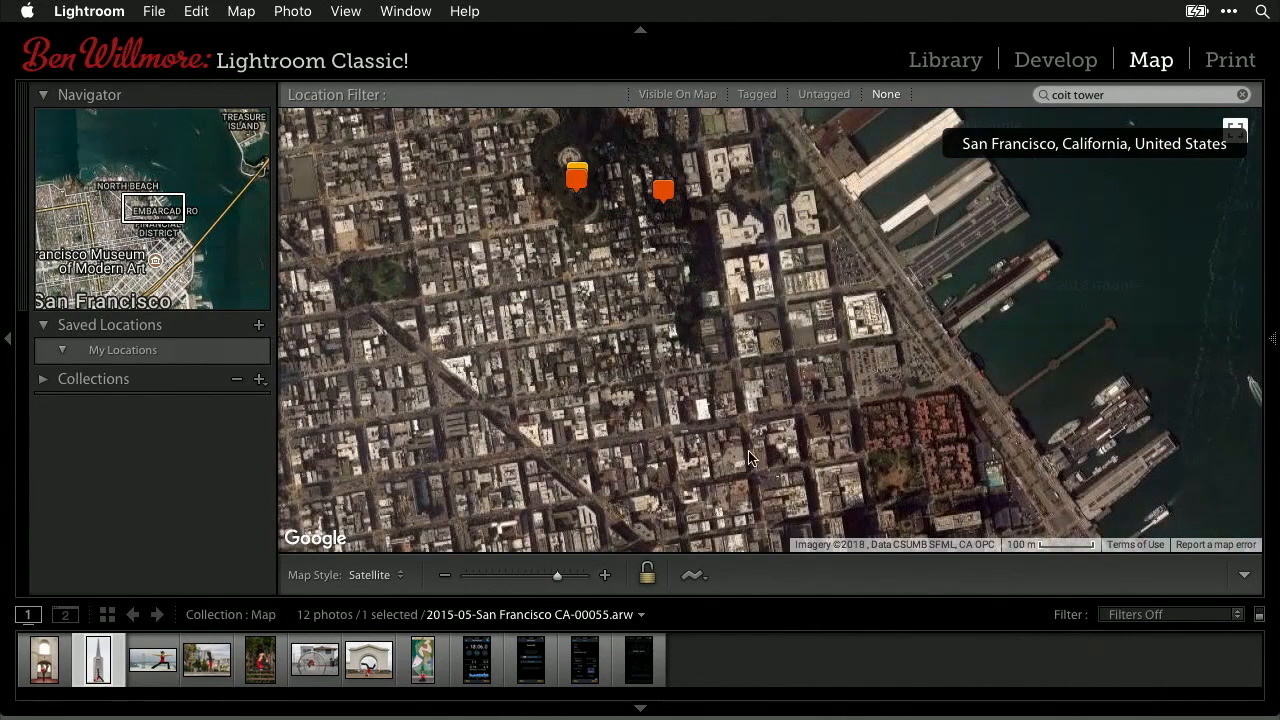
drag(787, 436, 768, 352)
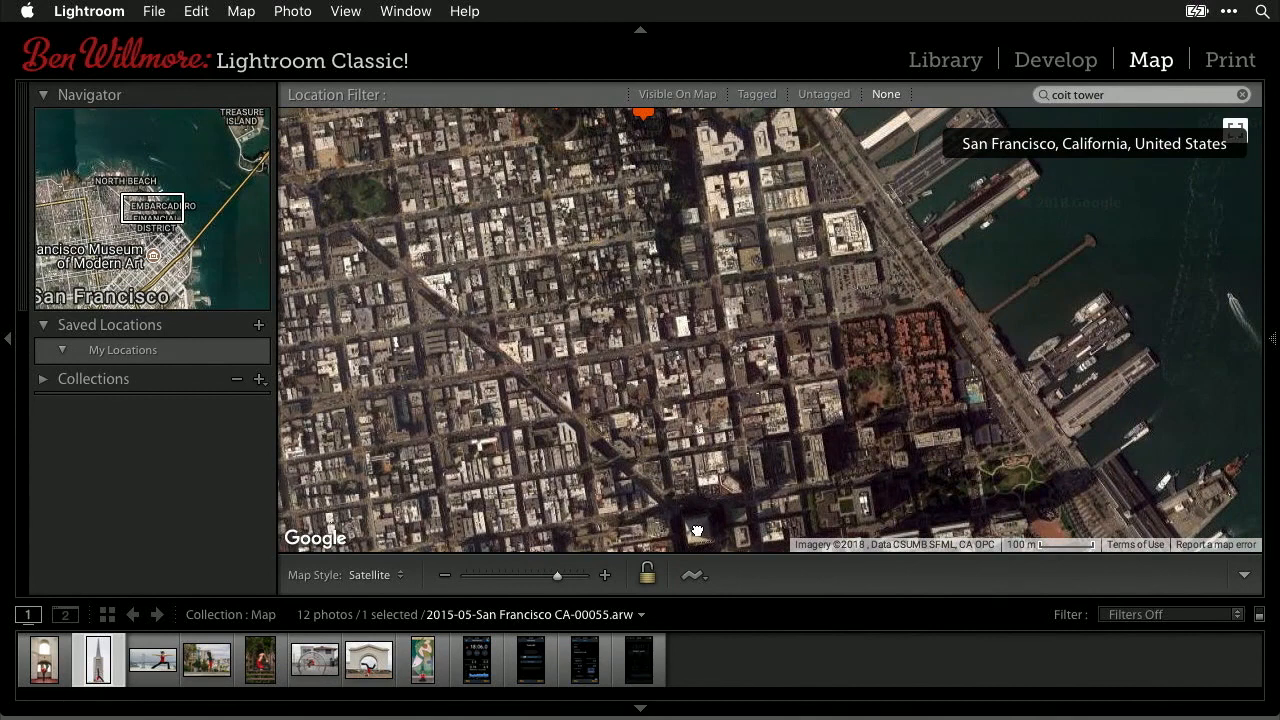
click(397, 576)
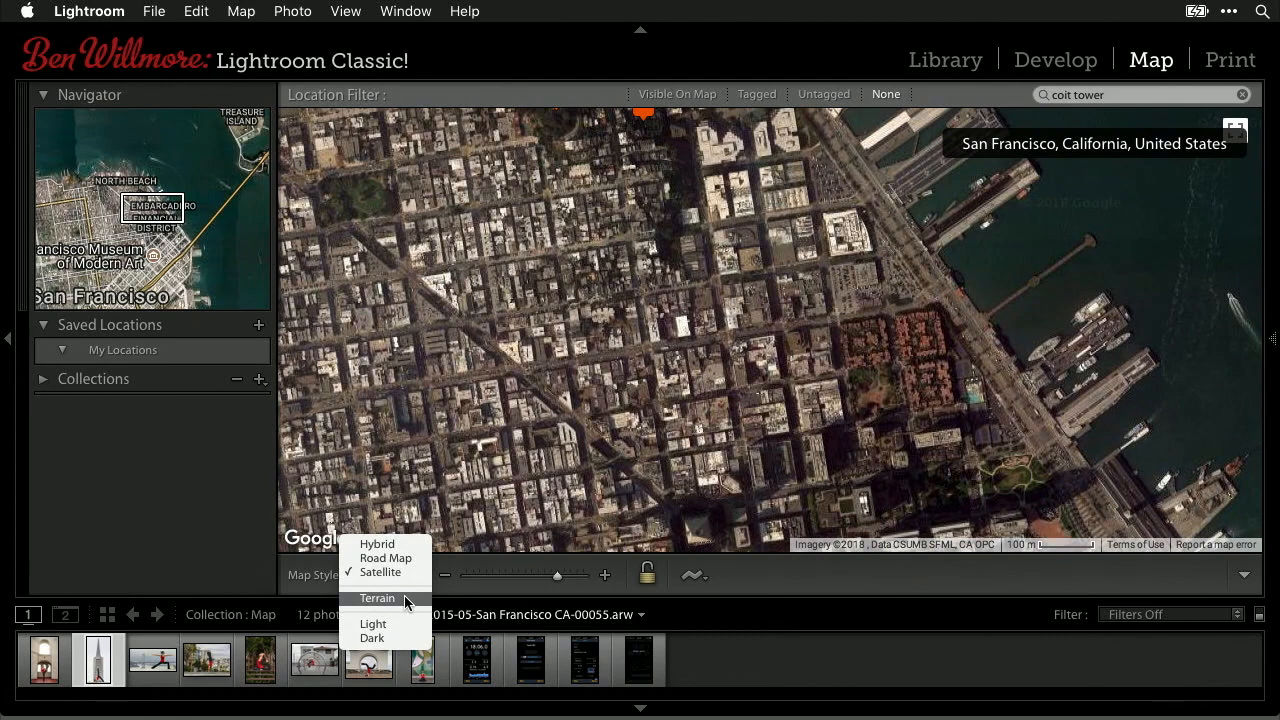
- Switch the map to Terrain style and pin the tower photo on Montgomery St near Pioneer Park
click(404, 597)
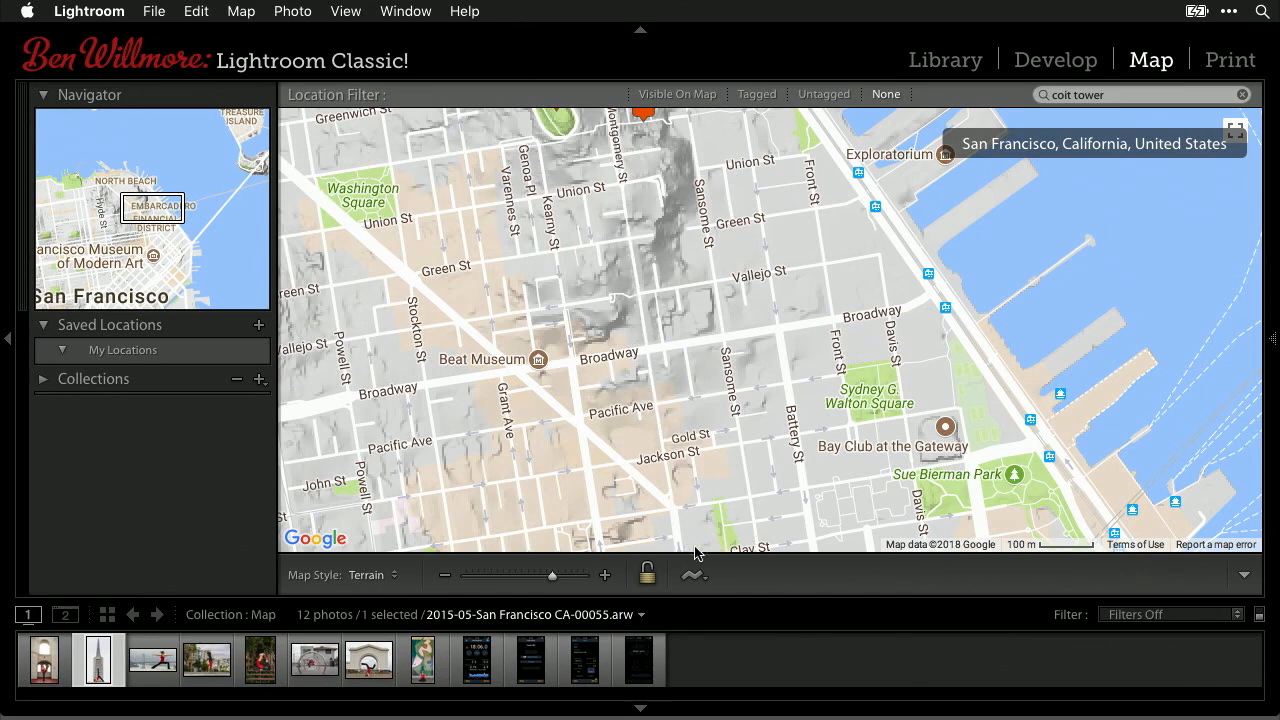
drag(627, 205, 636, 319)
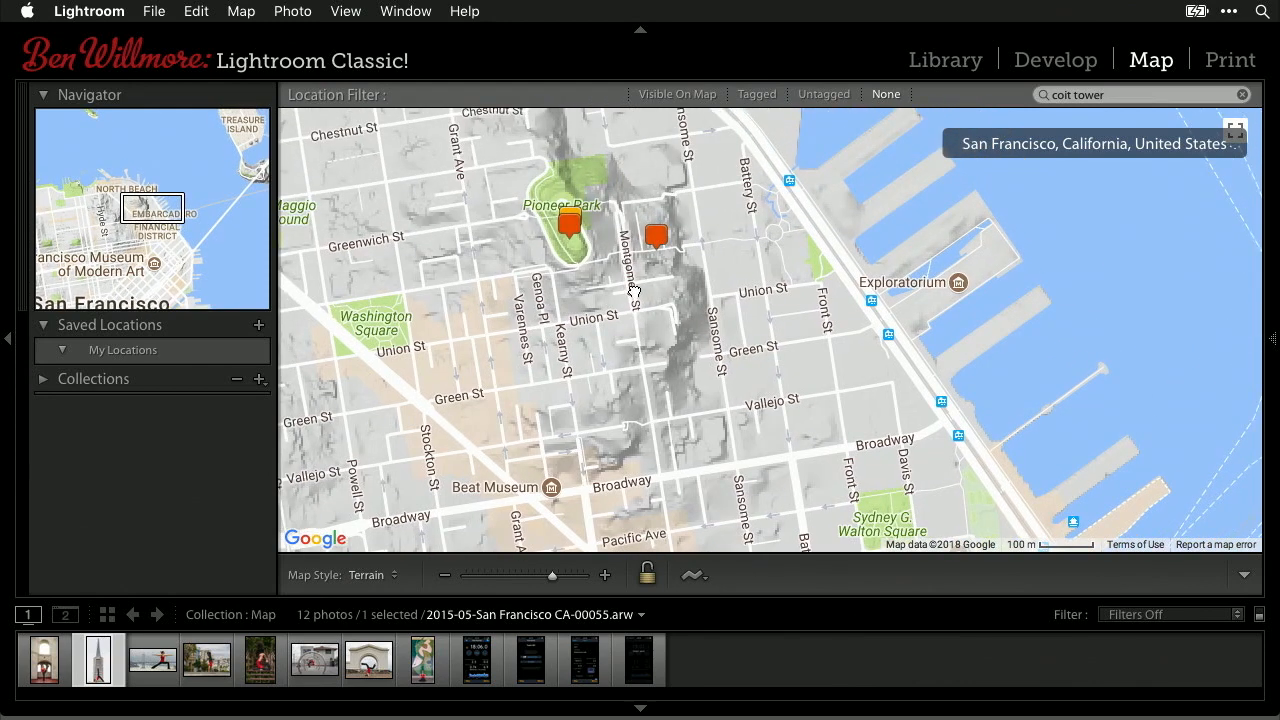
drag(101, 675, 631, 283)
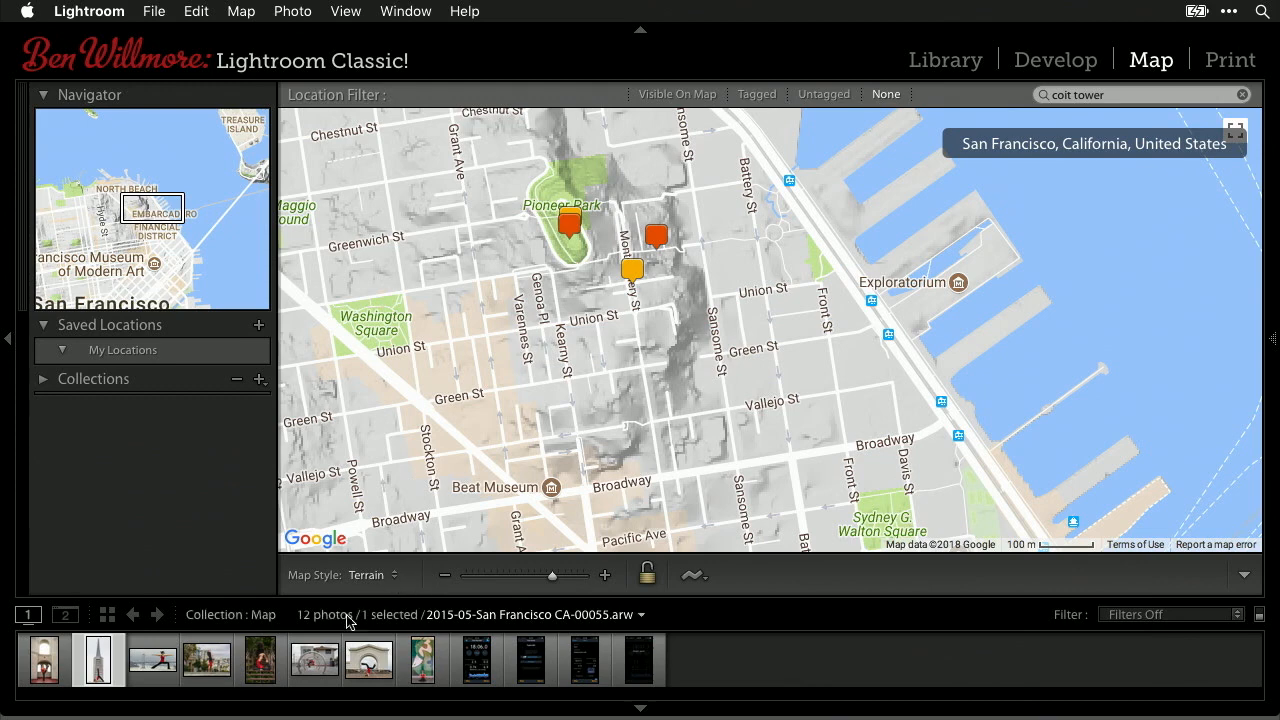
- Select the hoop-sculpture photo and pan the map toward the Embarcadero piers and bay
click(369, 665)
click(305, 663)
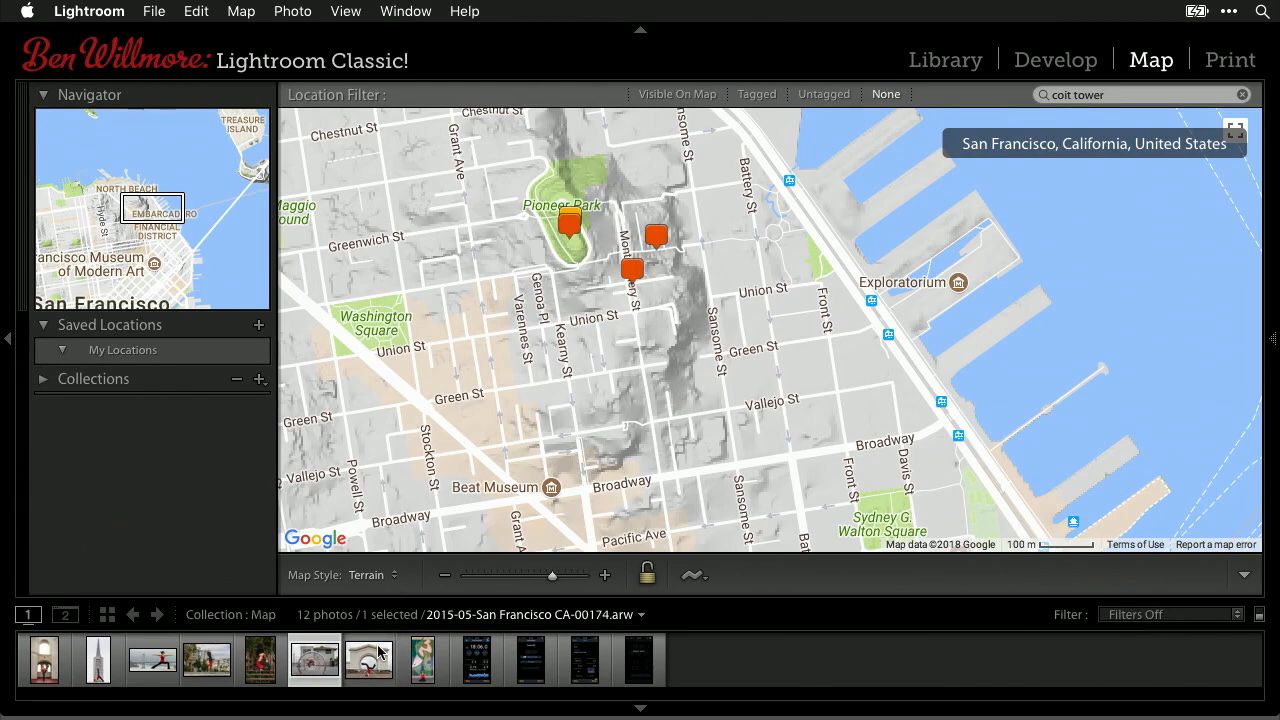
drag(545, 594, 545, 425)
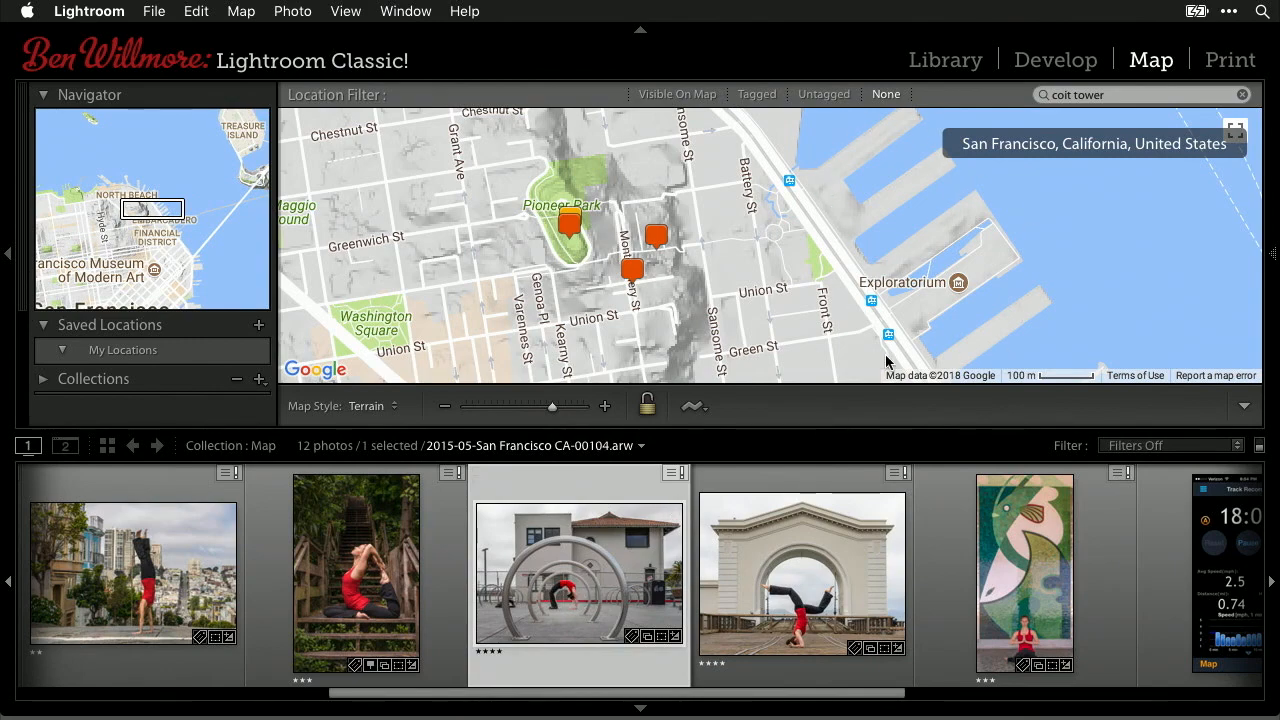
drag(696, 426, 449, 366)
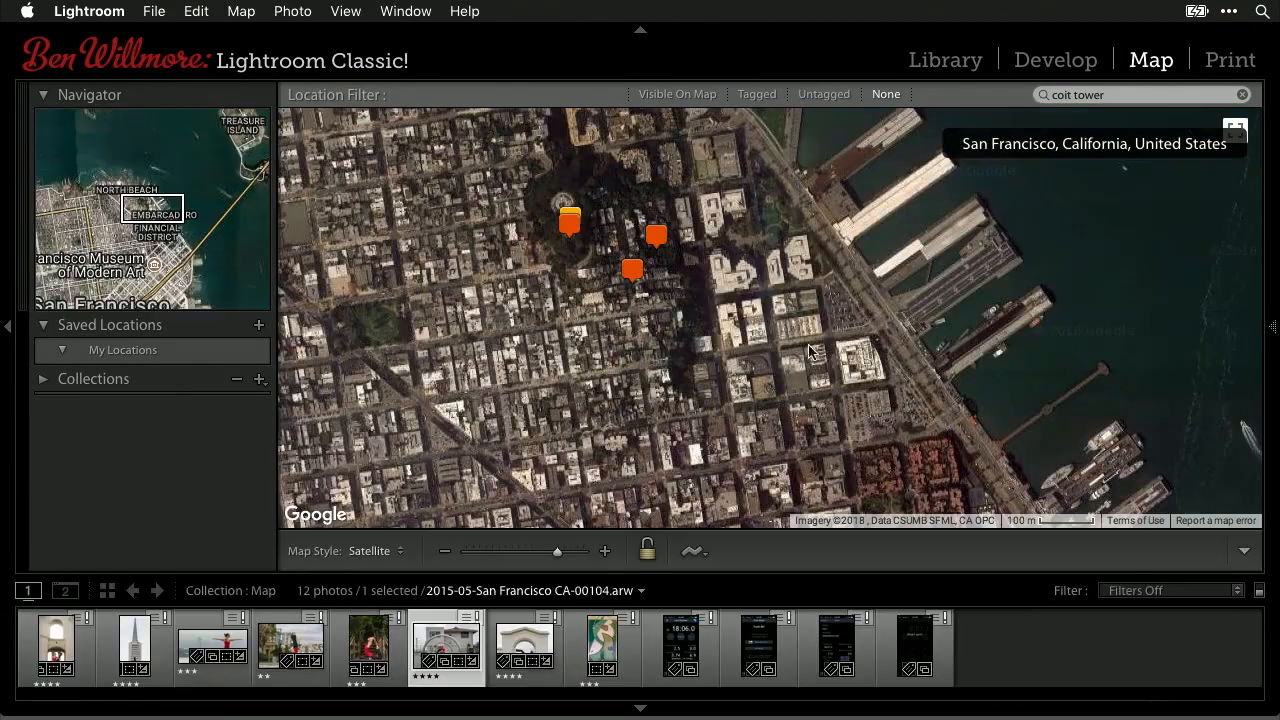
drag(852, 237, 460, 60)
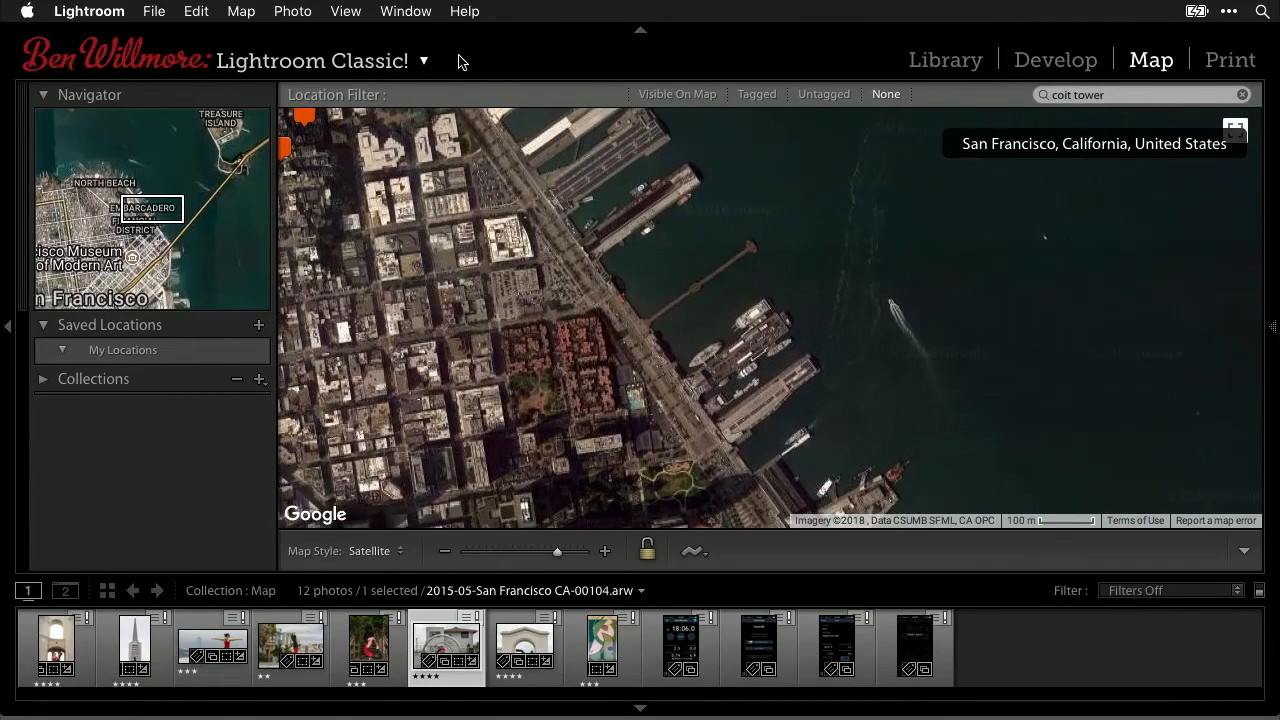
- Pin the hoop photo on the map beside the Embarcadero piers
drag(474, 110, 678, 443)
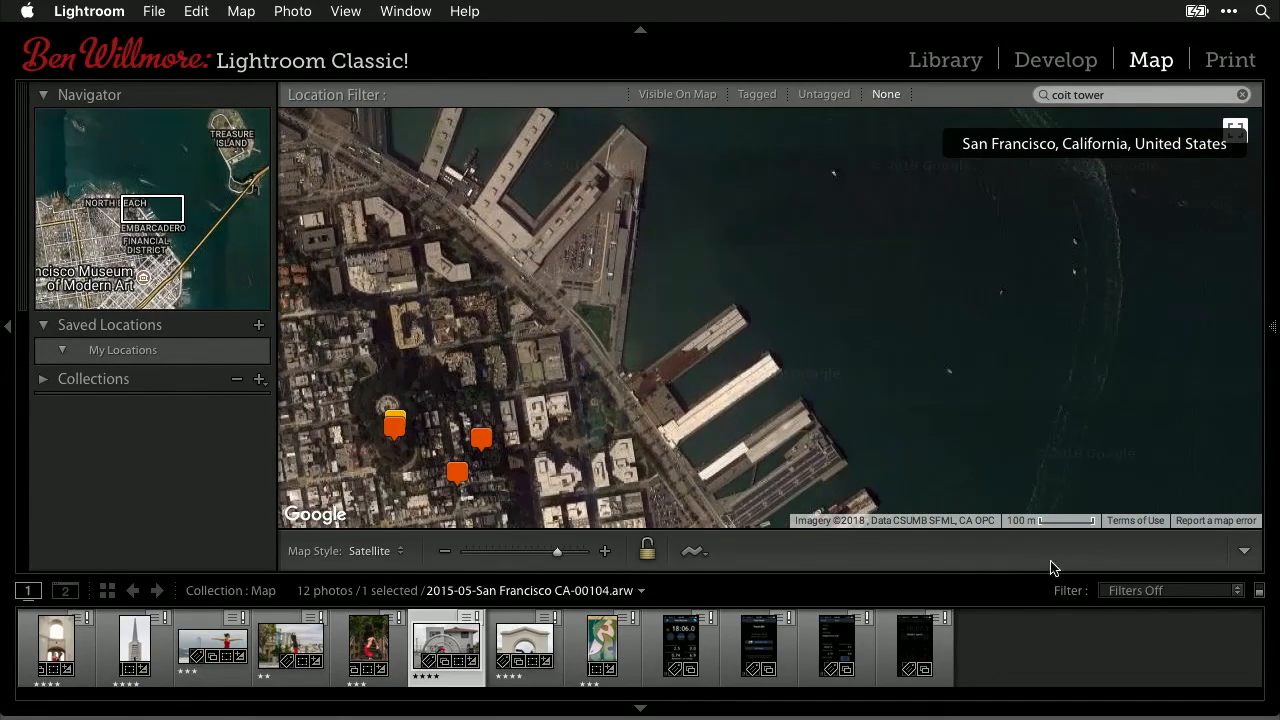
click(444, 551)
drag(773, 423, 607, 275)
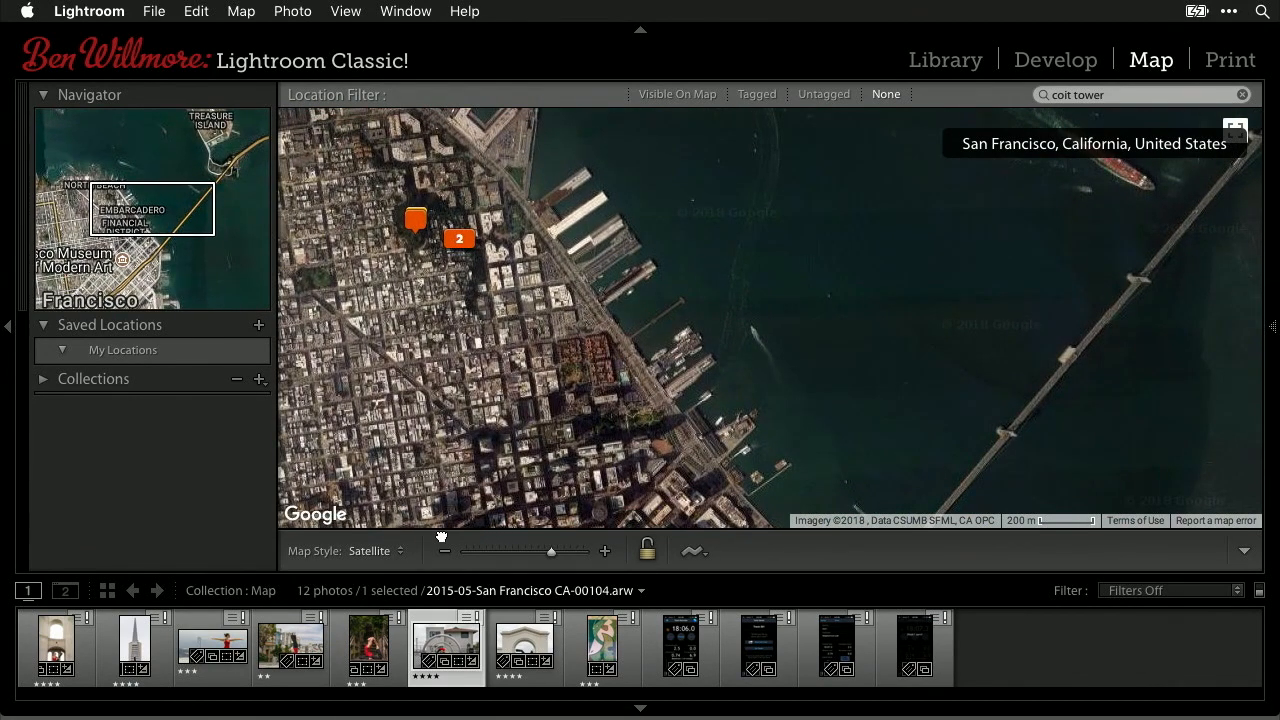
mouse_move(440, 648)
mouse_down()
mouse_move(655, 445)
mouse_move(626, 322)
mouse_move(598, 307)
mouse_up()
- Select the arch photo and move the map along the northern waterfront toward Fisherman's Wharf
click(524, 645)
drag(512, 196, 779, 424)
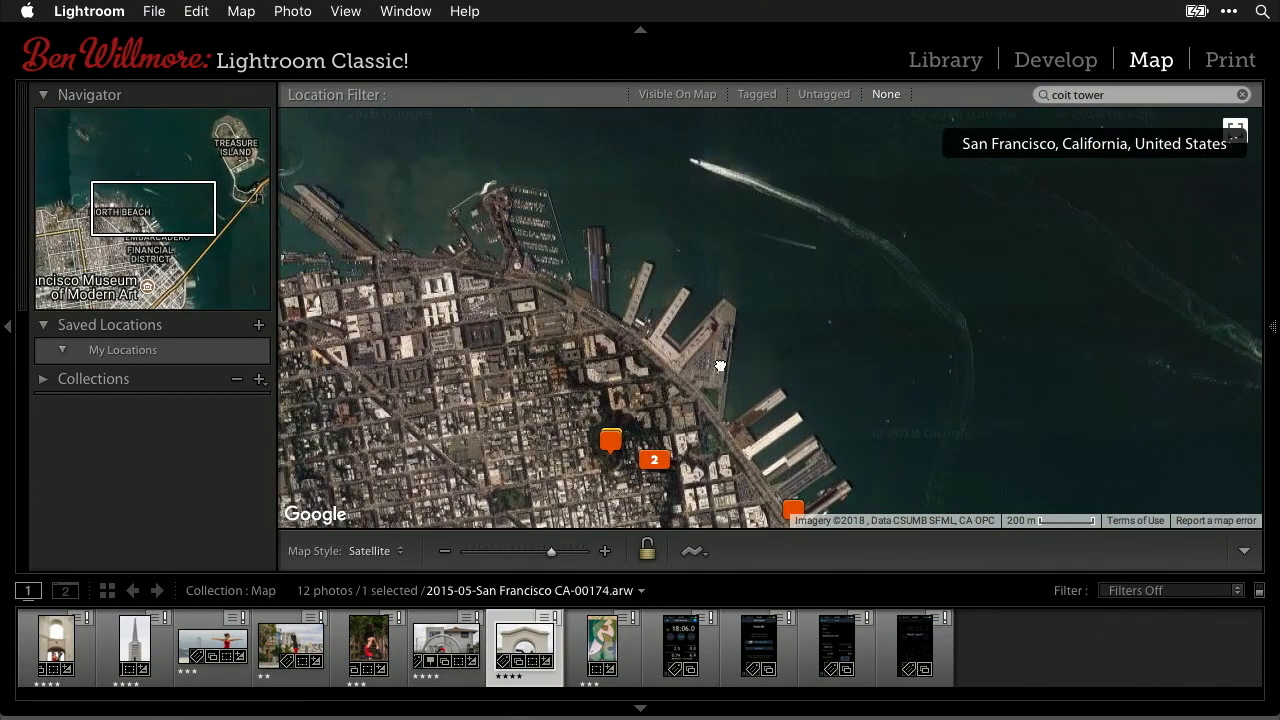
drag(489, 247, 522, 220)
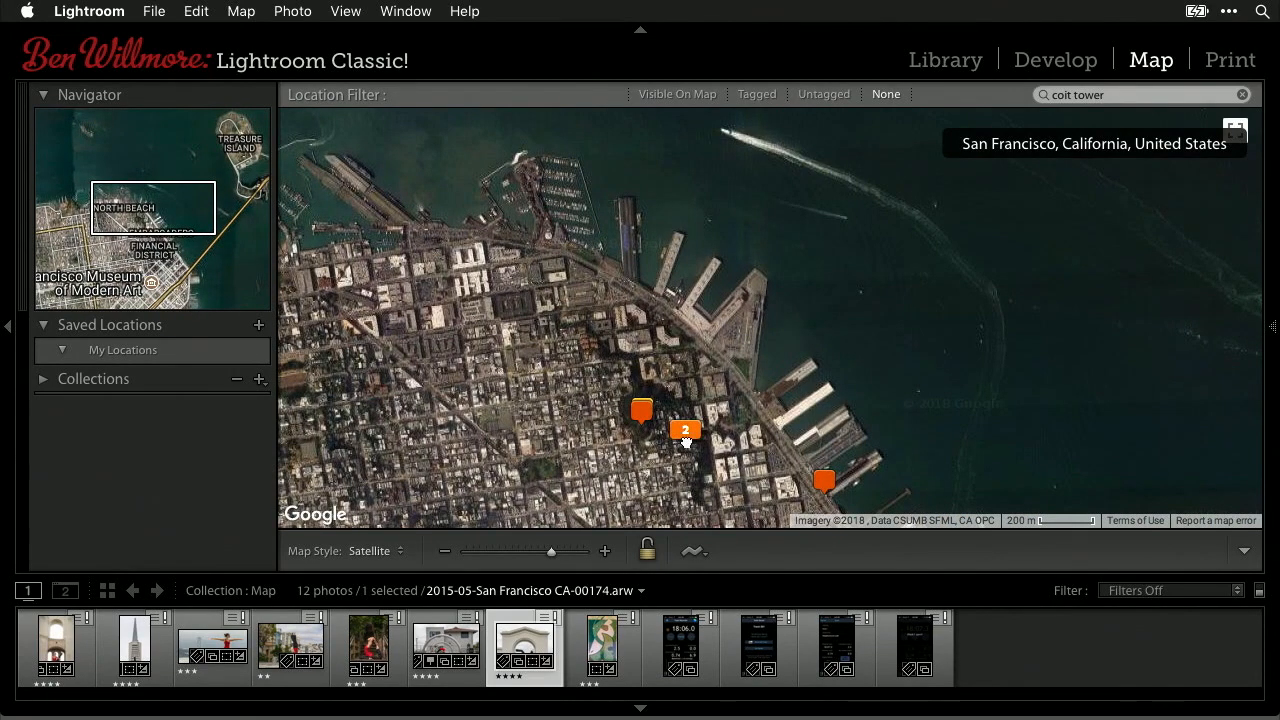
click(604, 552)
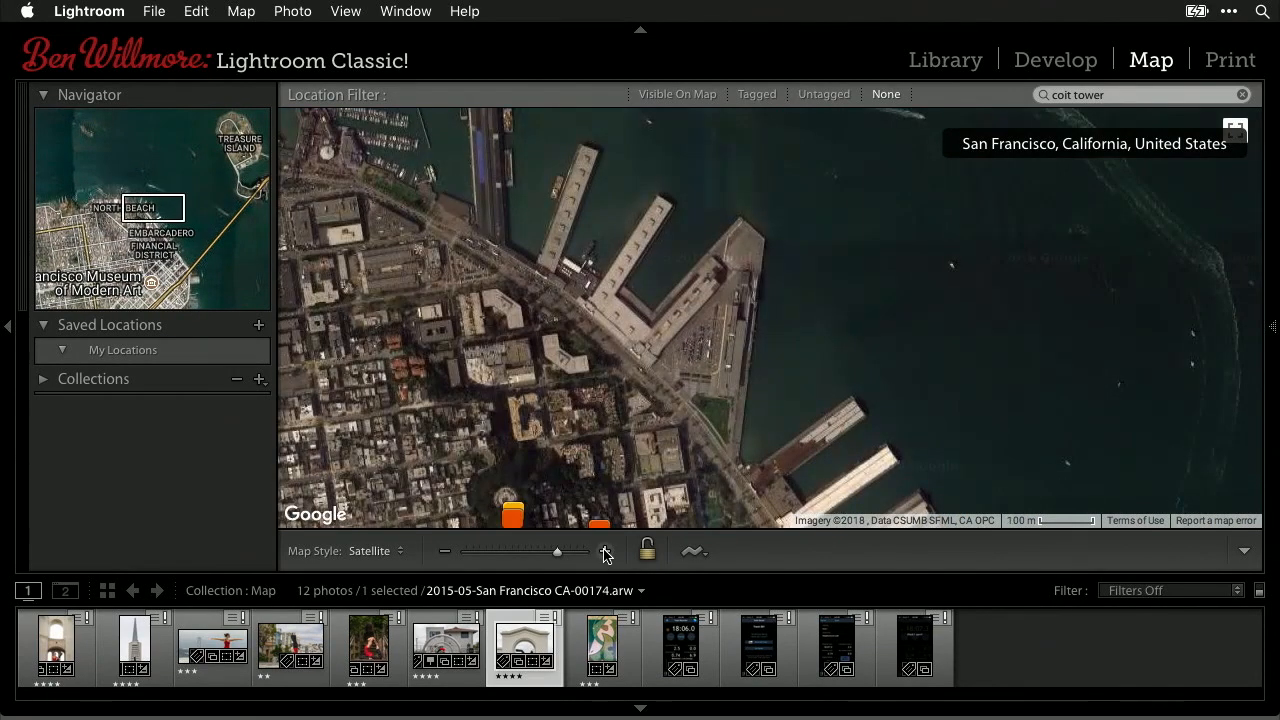
click(605, 552)
drag(820, 403, 984, 485)
drag(465, 194, 800, 429)
drag(495, 312, 859, 385)
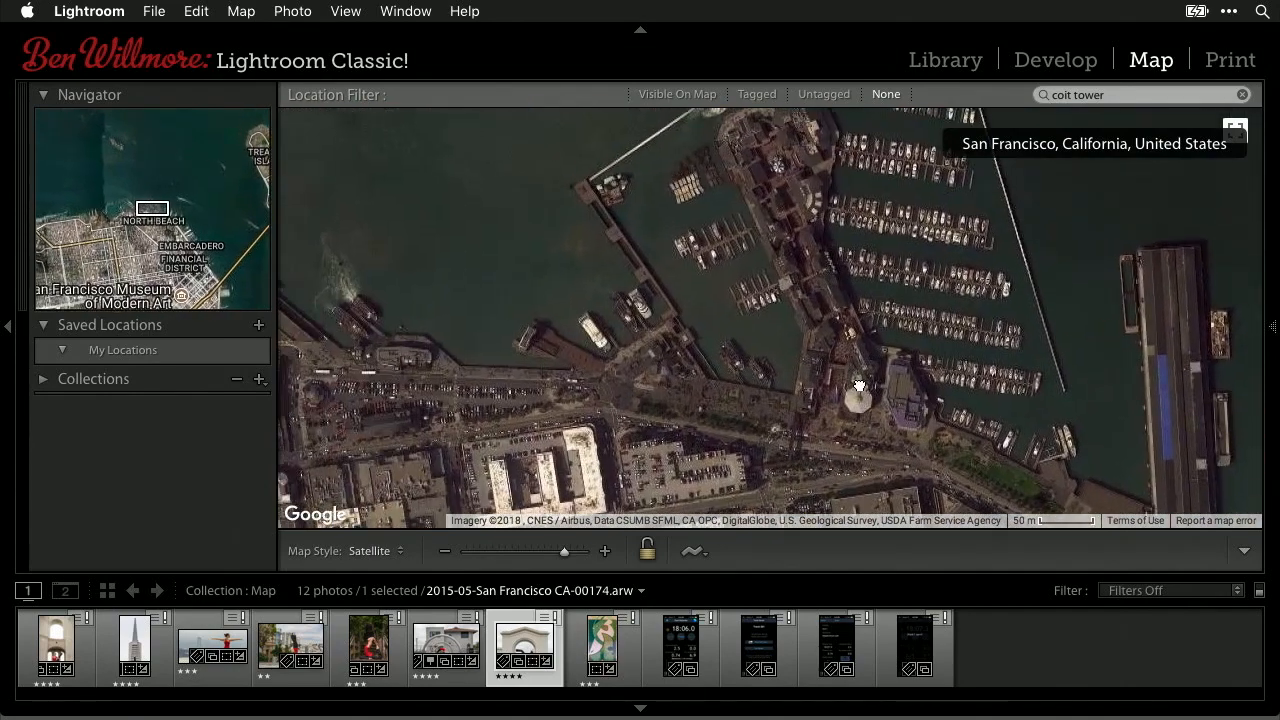
drag(609, 358, 703, 300)
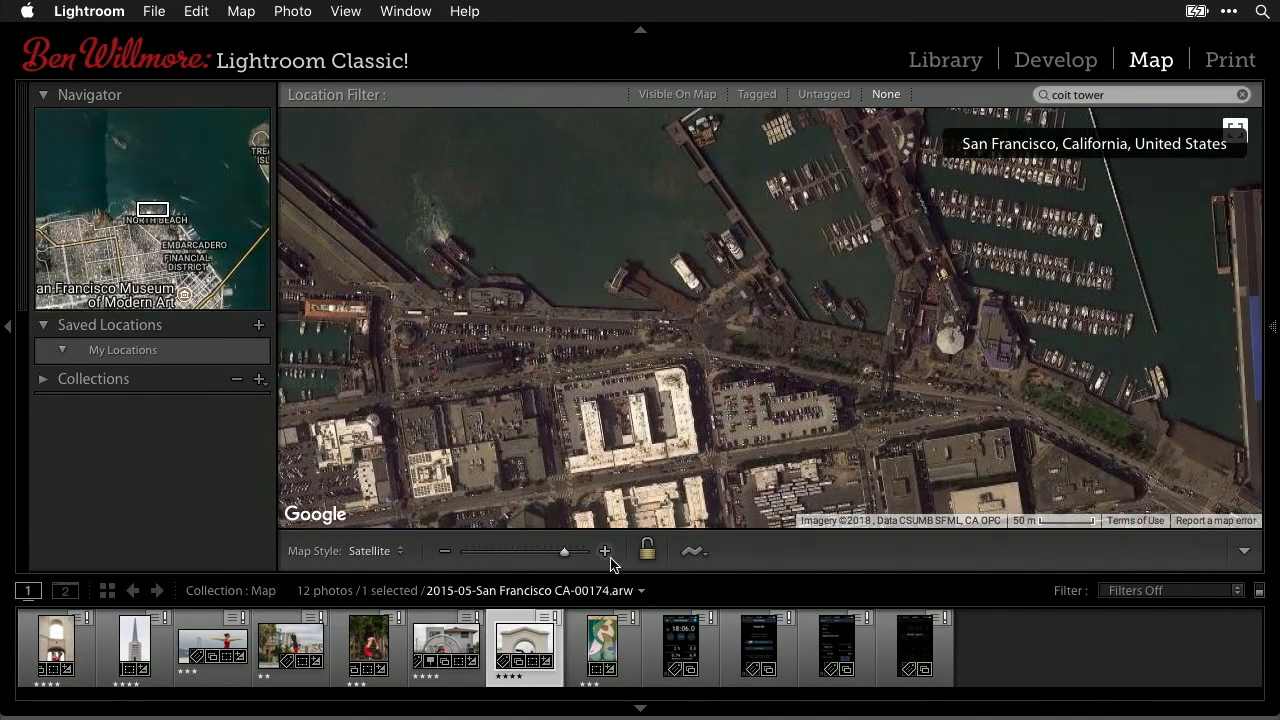
- Zoom in on Fisherman's Wharf and pin the arch photo on the pier
click(605, 551)
click(605, 551)
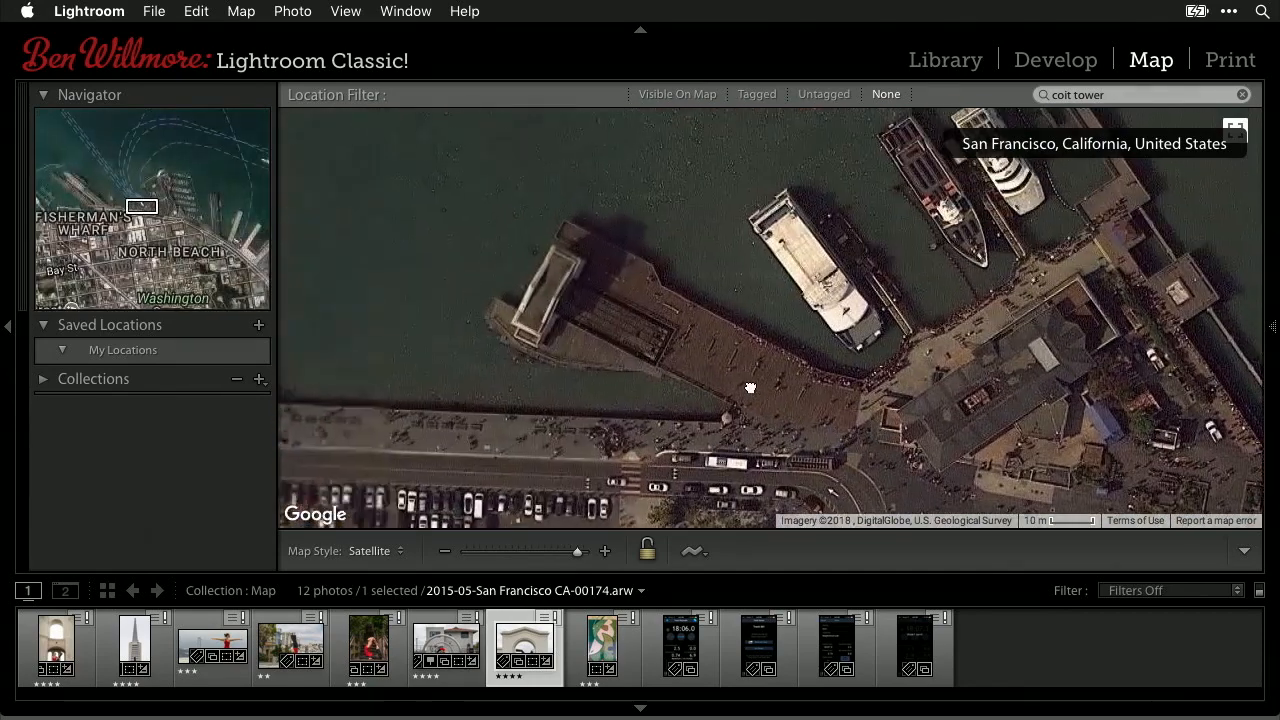
drag(750, 388, 653, 304)
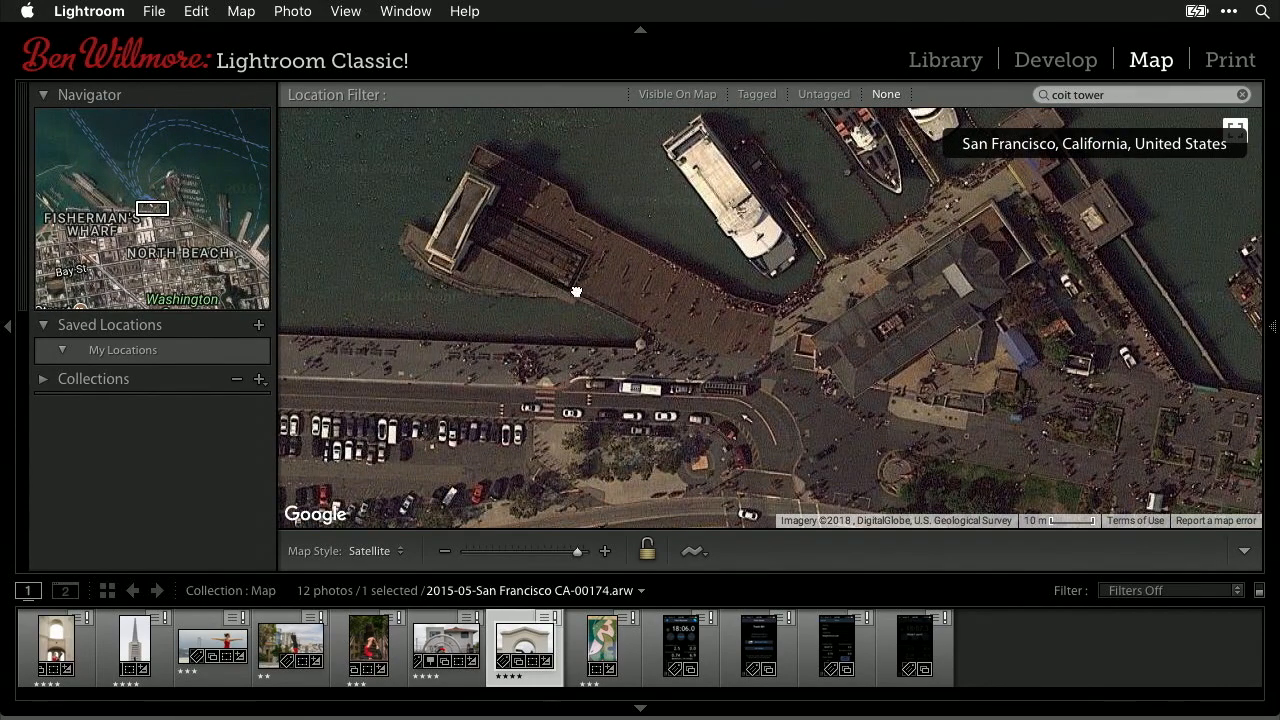
drag(523, 655, 634, 305)
- Switch the map to Hybrid style and zoom out two levels
click(369, 550)
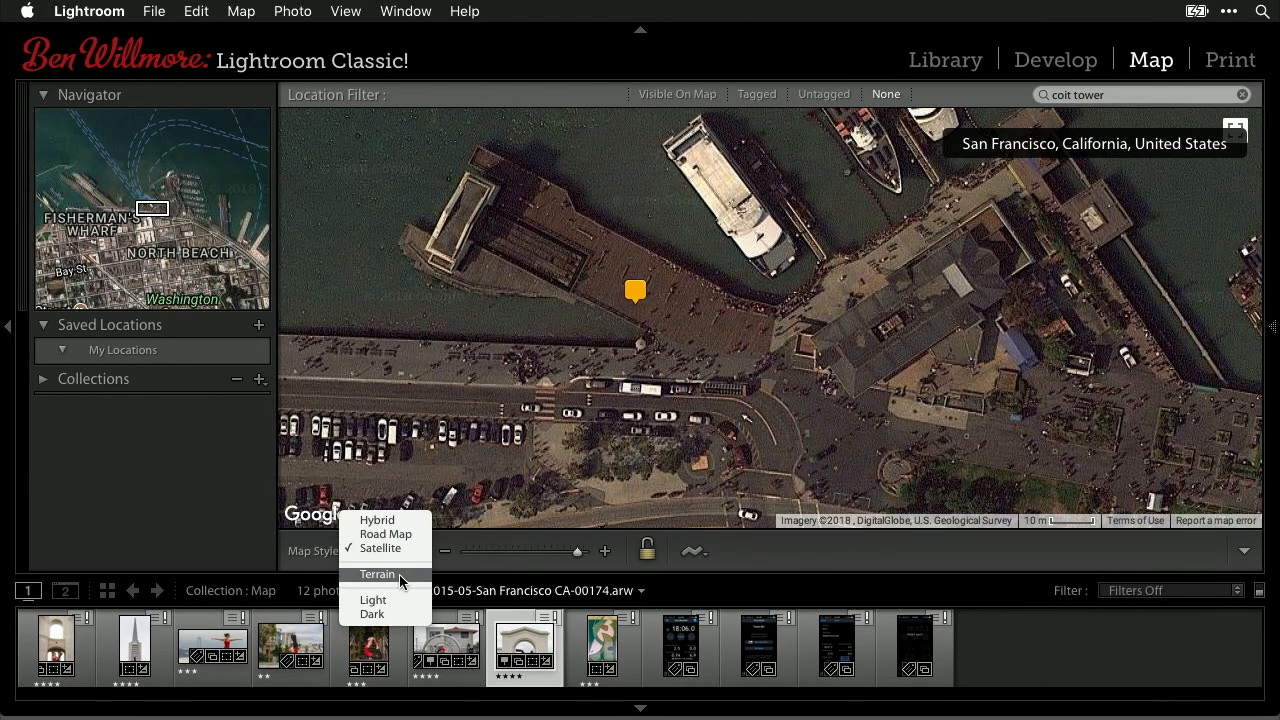
click(395, 521)
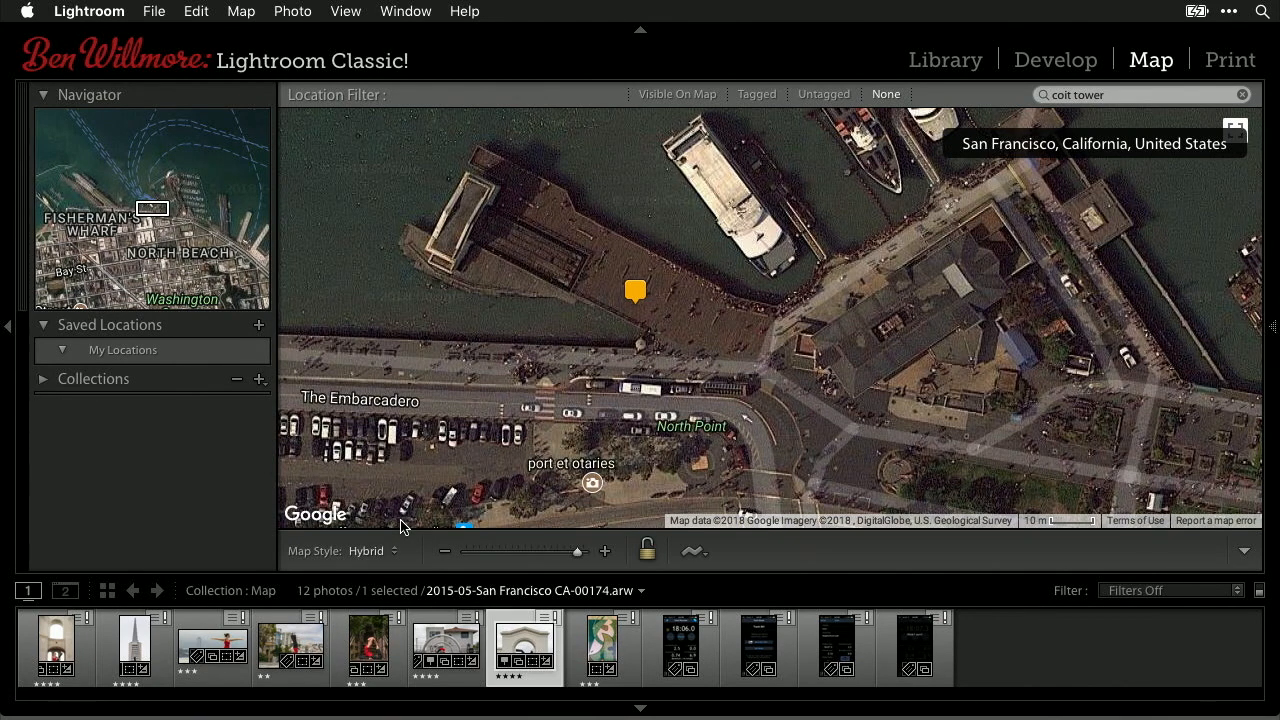
click(443, 551)
click(440, 551)
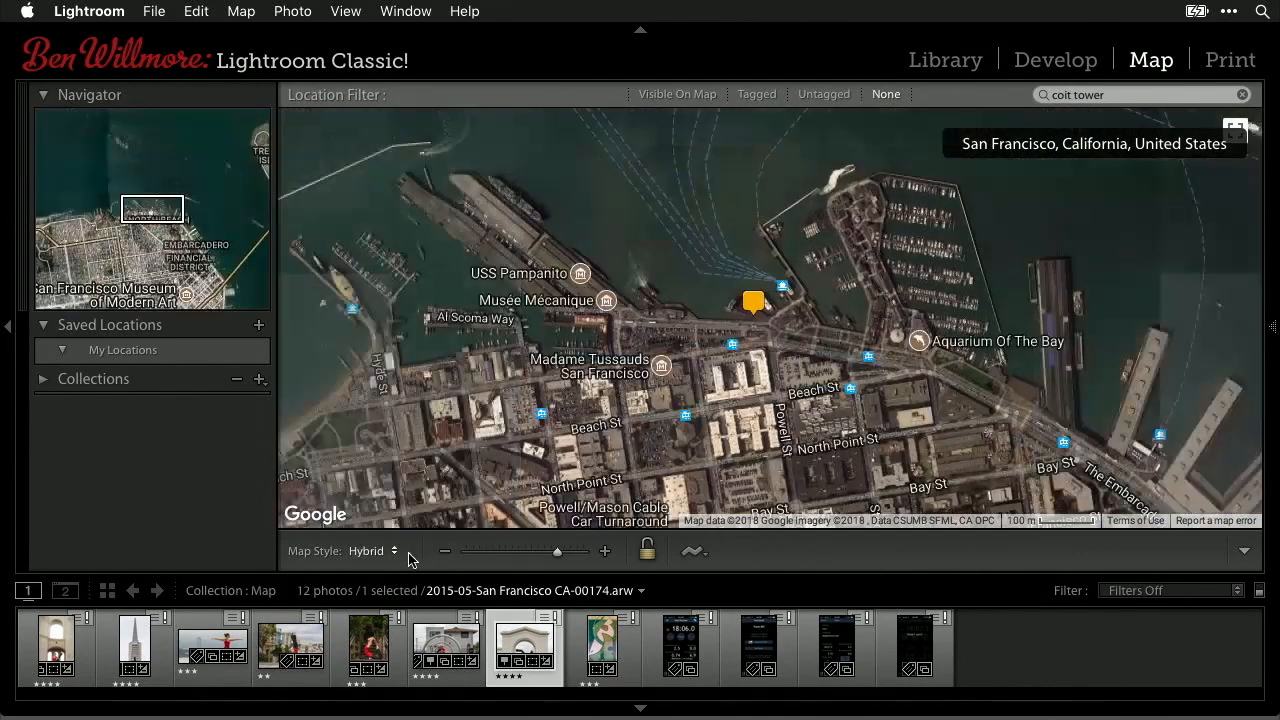
- Try the Light map style, then settle on the Dark style
click(389, 551)
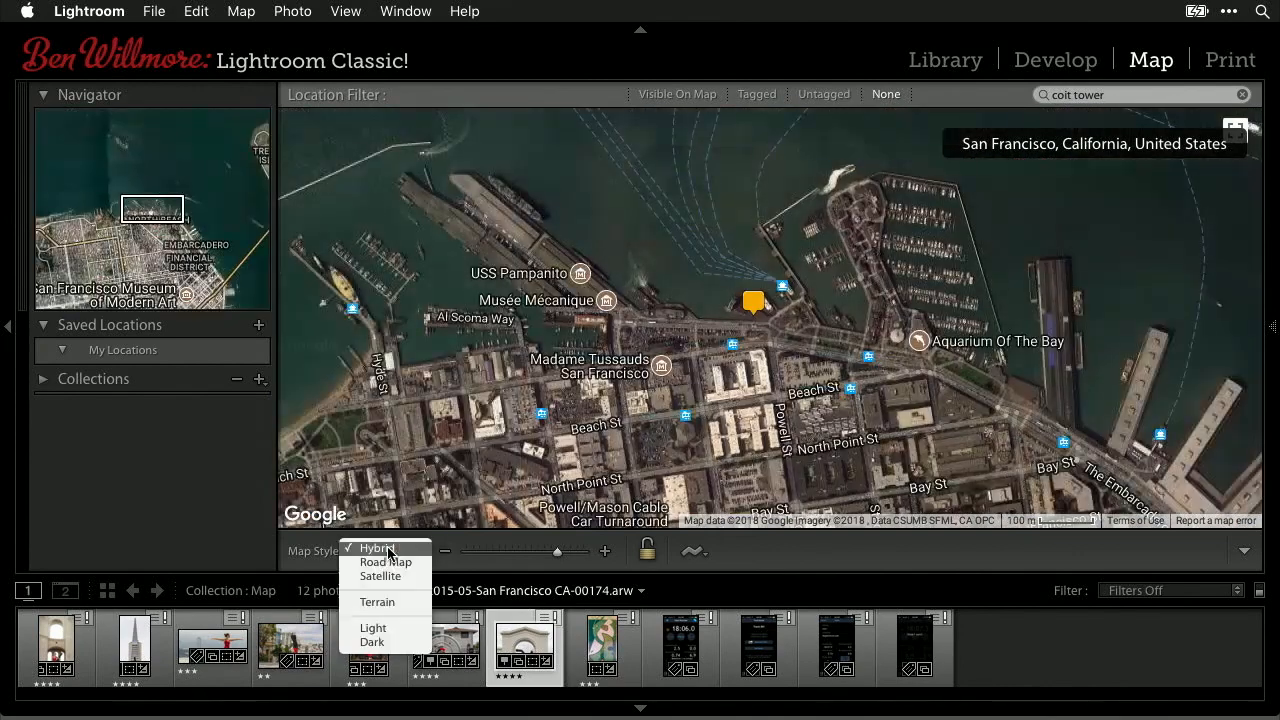
click(391, 633)
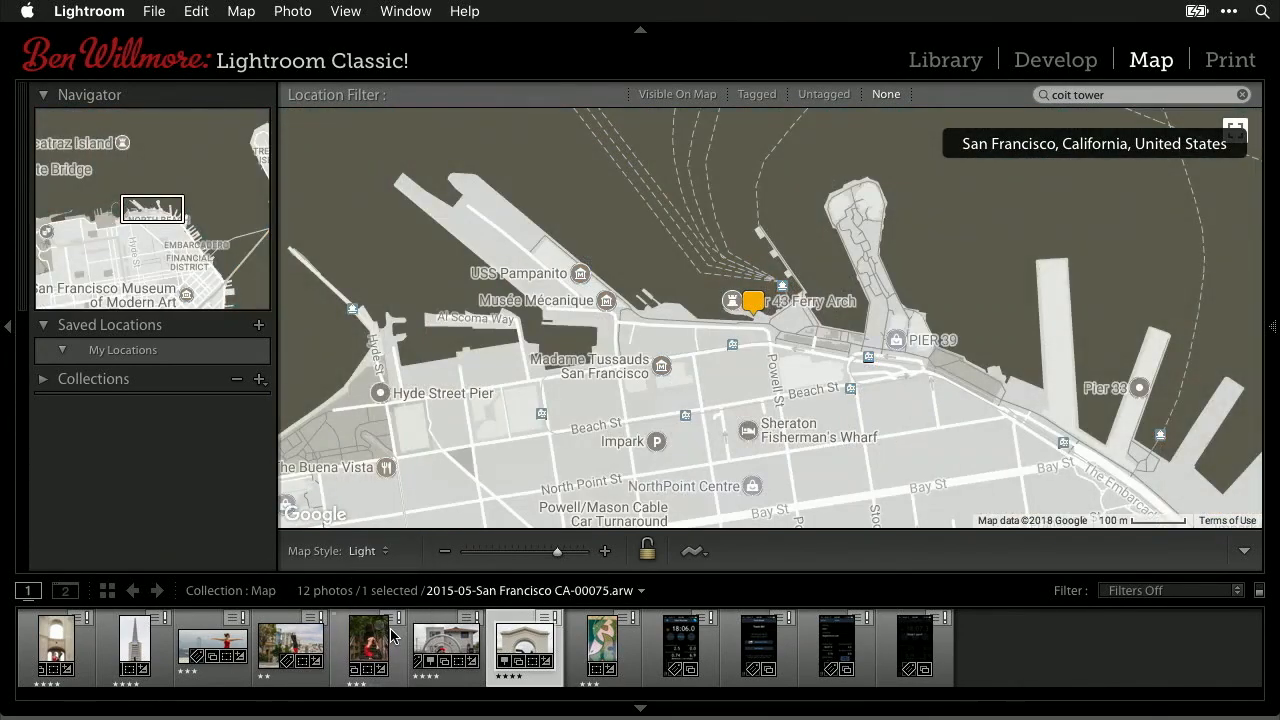
click(381, 551)
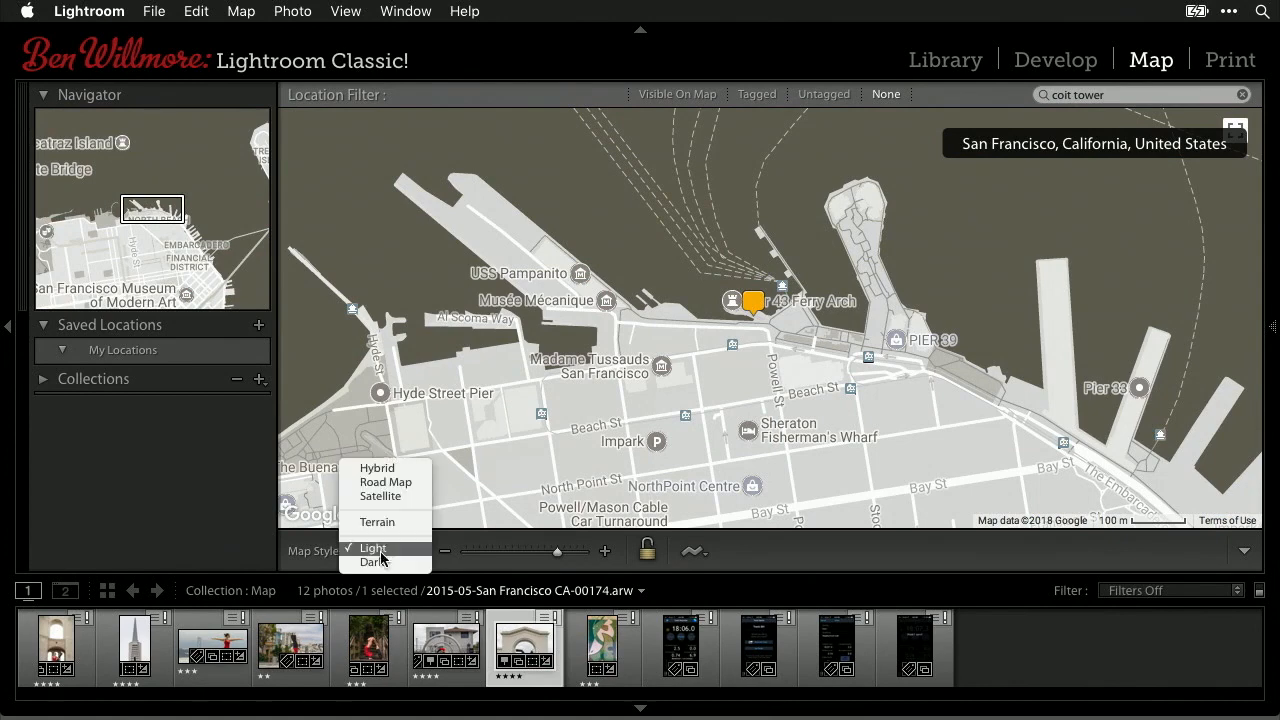
click(381, 563)
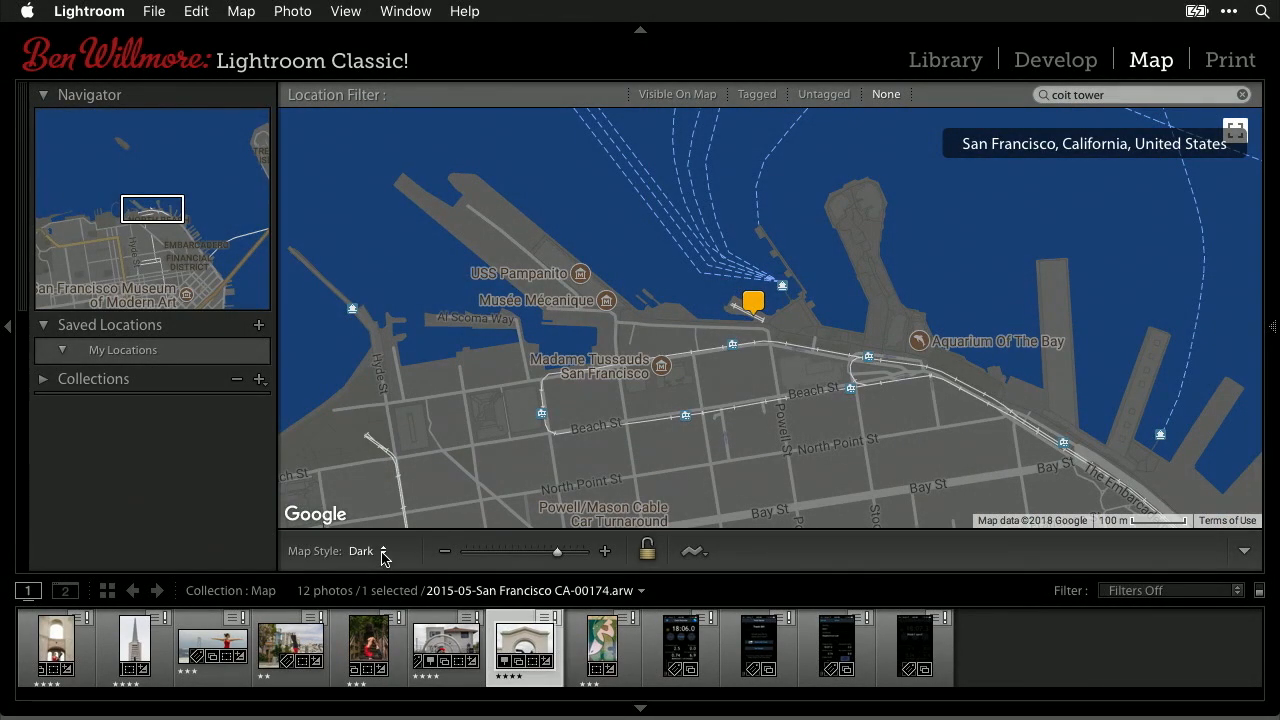
click(383, 558)
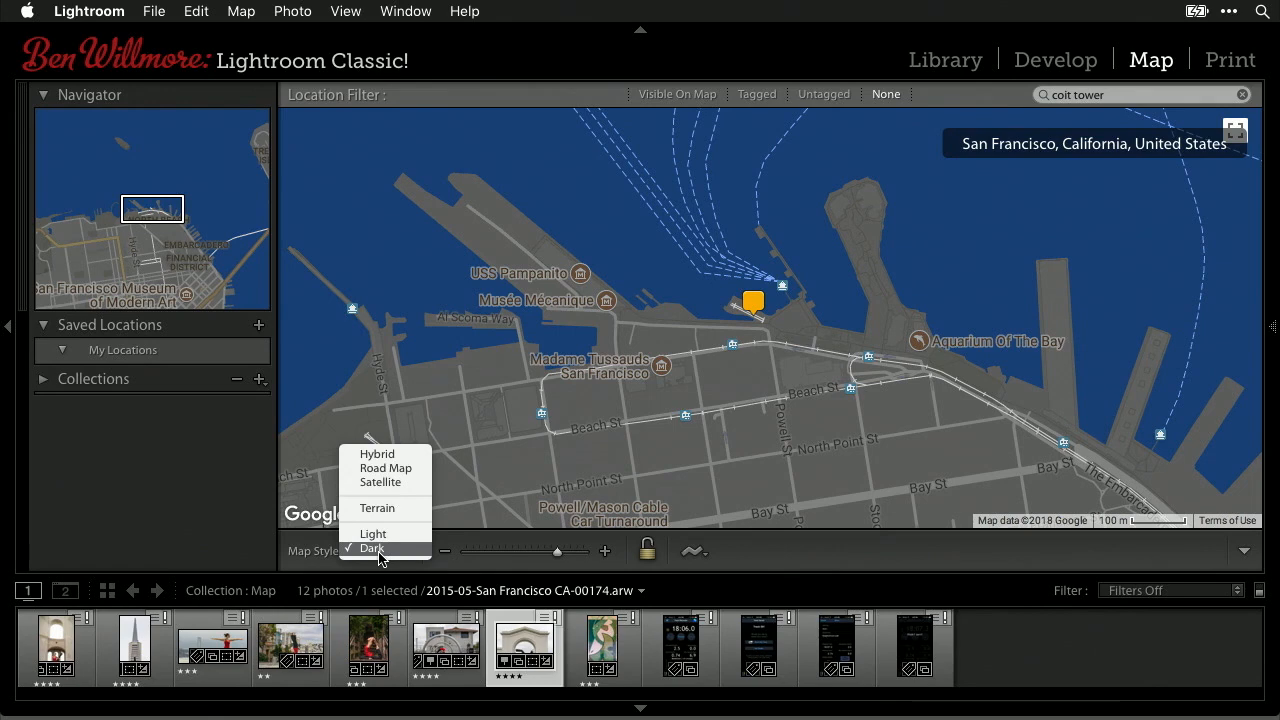
- Switch to Road Map style and zoom out twelve levels from San Francisco to North America
click(388, 469)
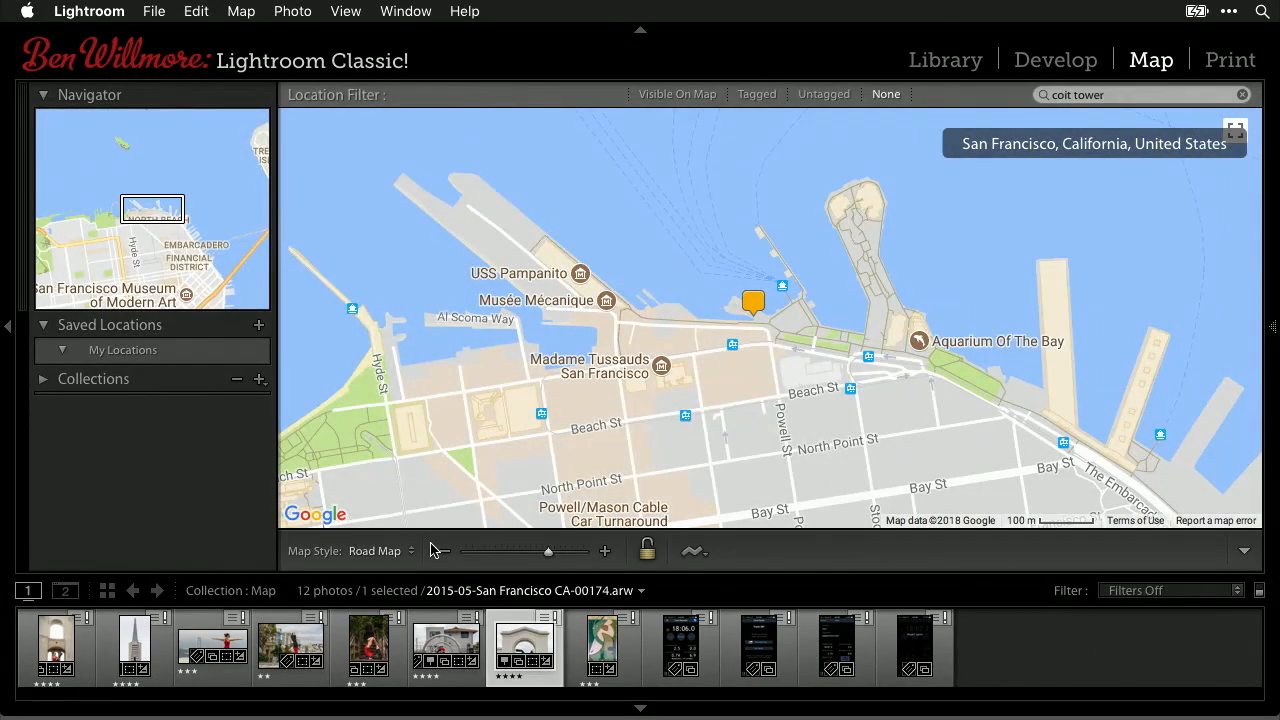
click(445, 551)
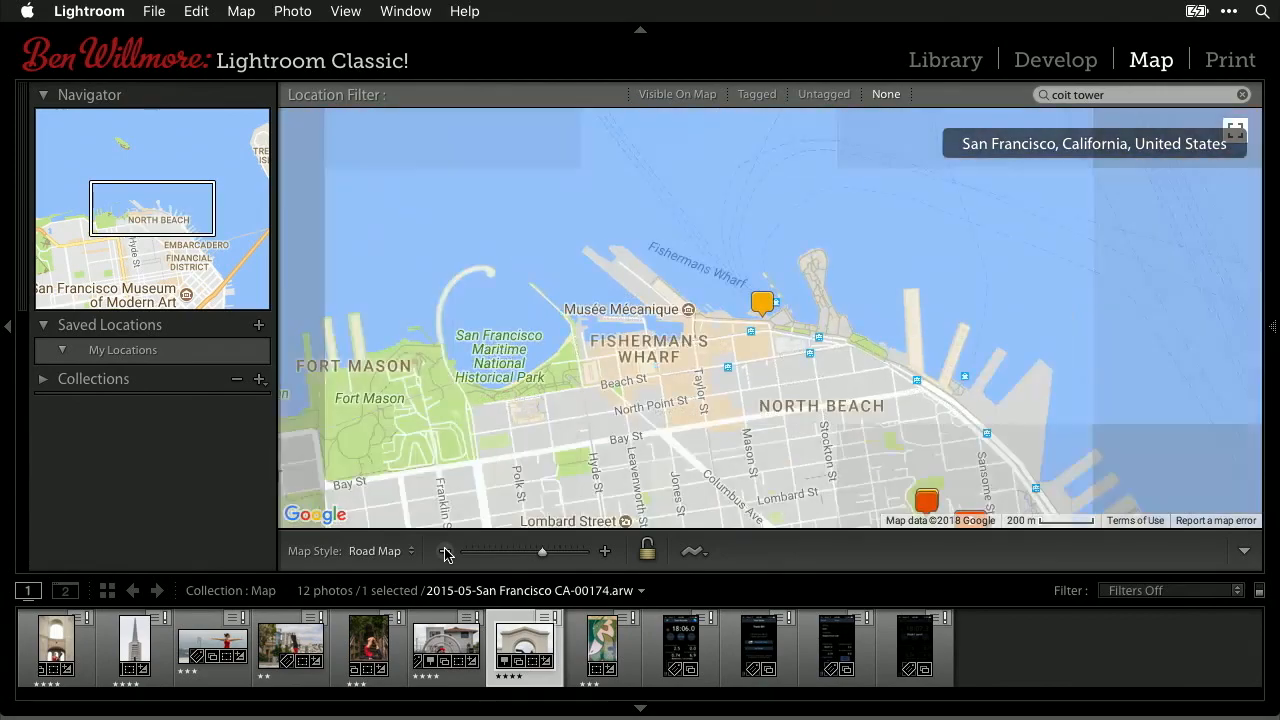
click(445, 551)
click(445, 551)
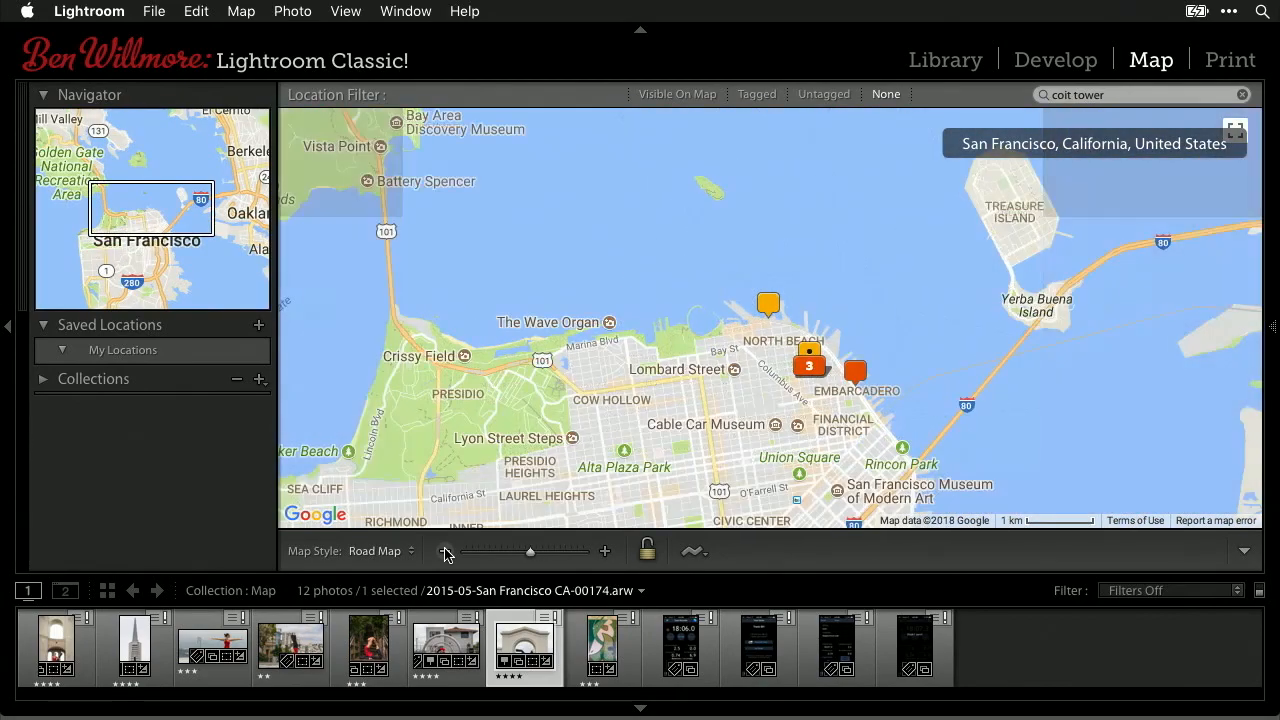
click(445, 551)
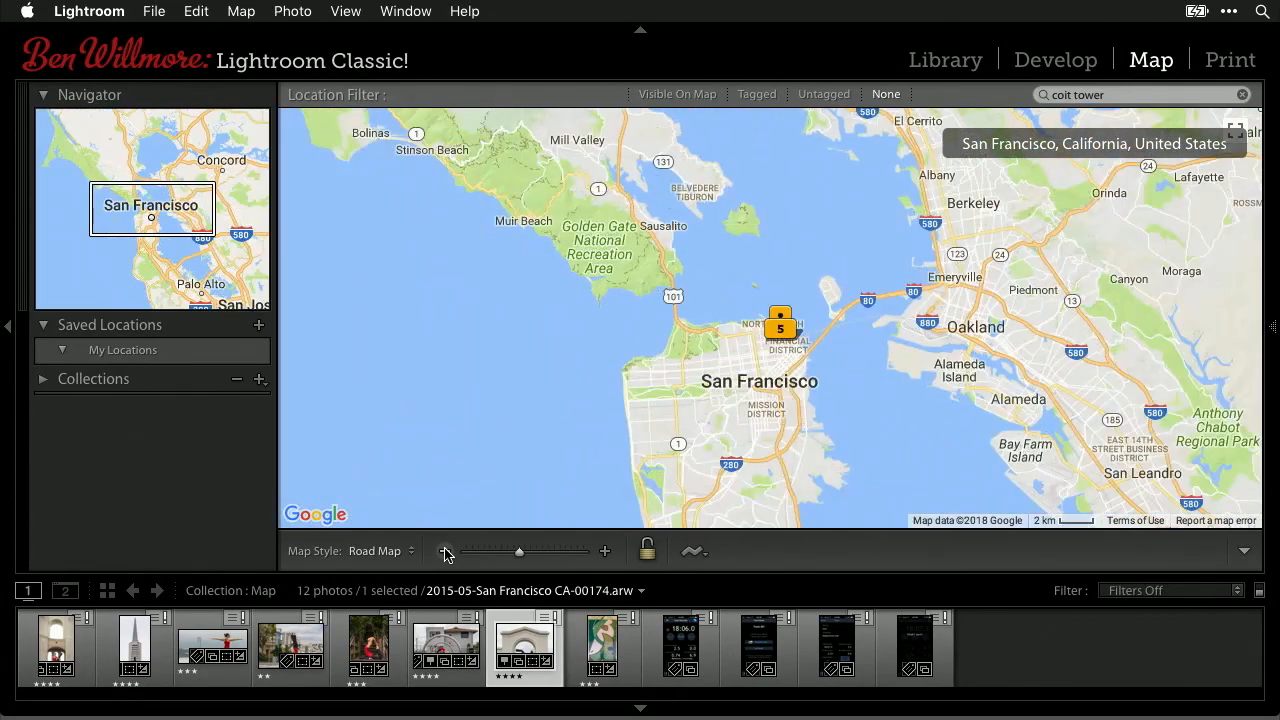
click(445, 551)
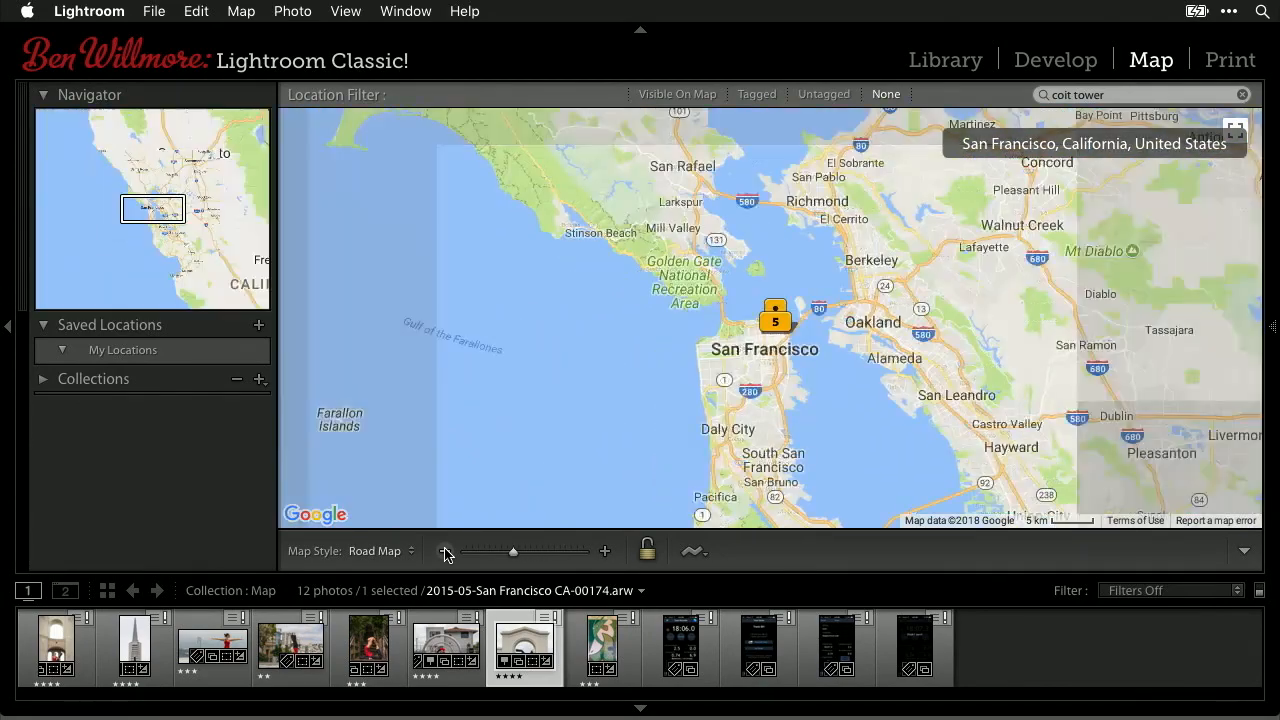
click(445, 551)
click(445, 551)
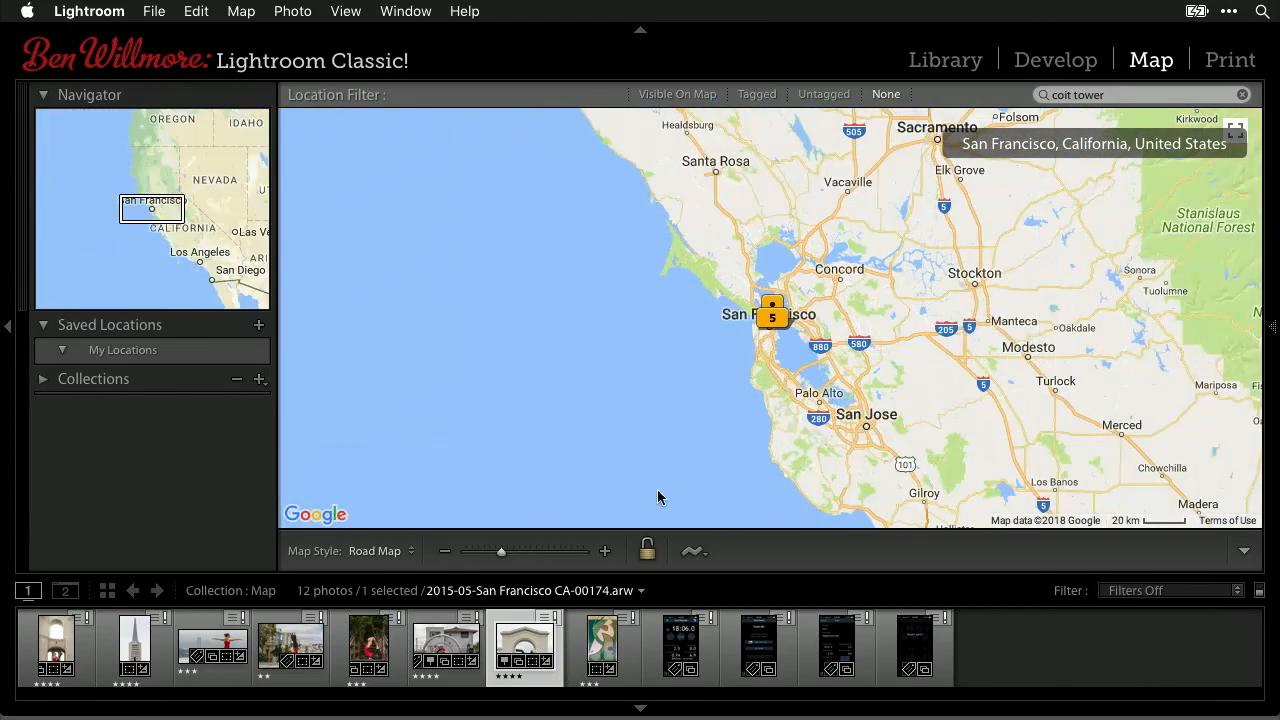
click(445, 551)
click(445, 551)
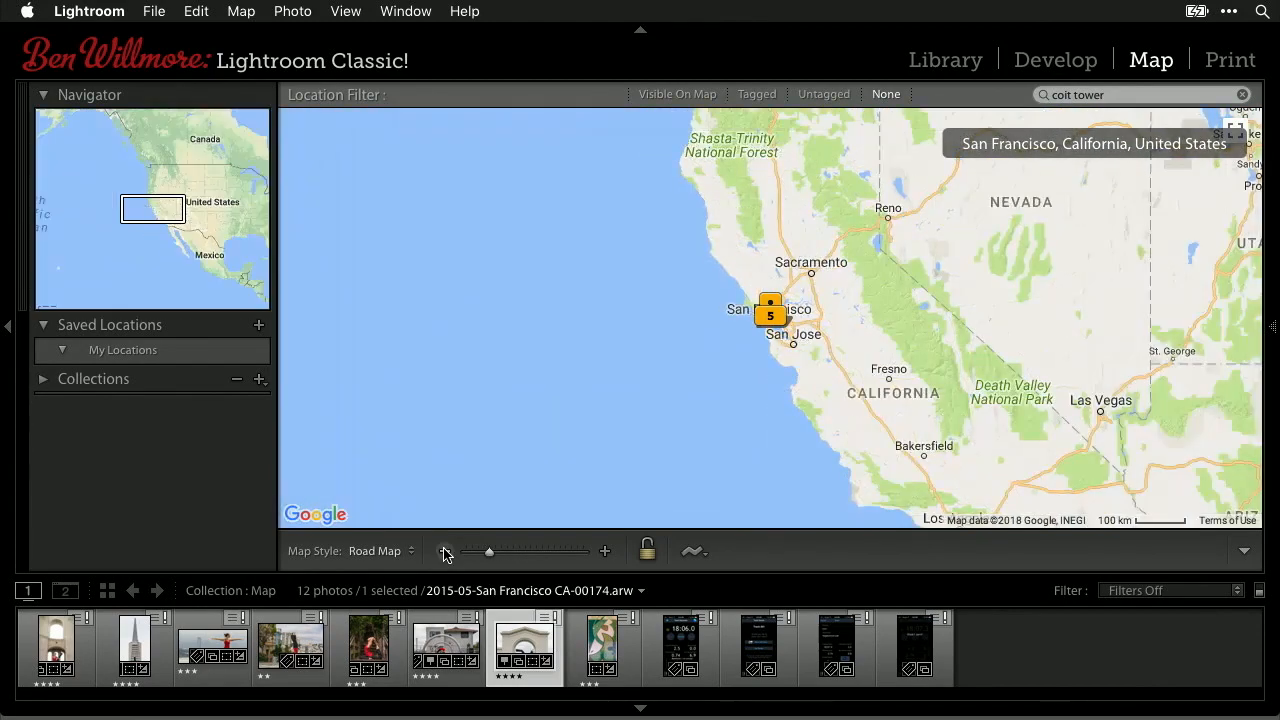
click(445, 551)
click(445, 551)
click(445, 551)
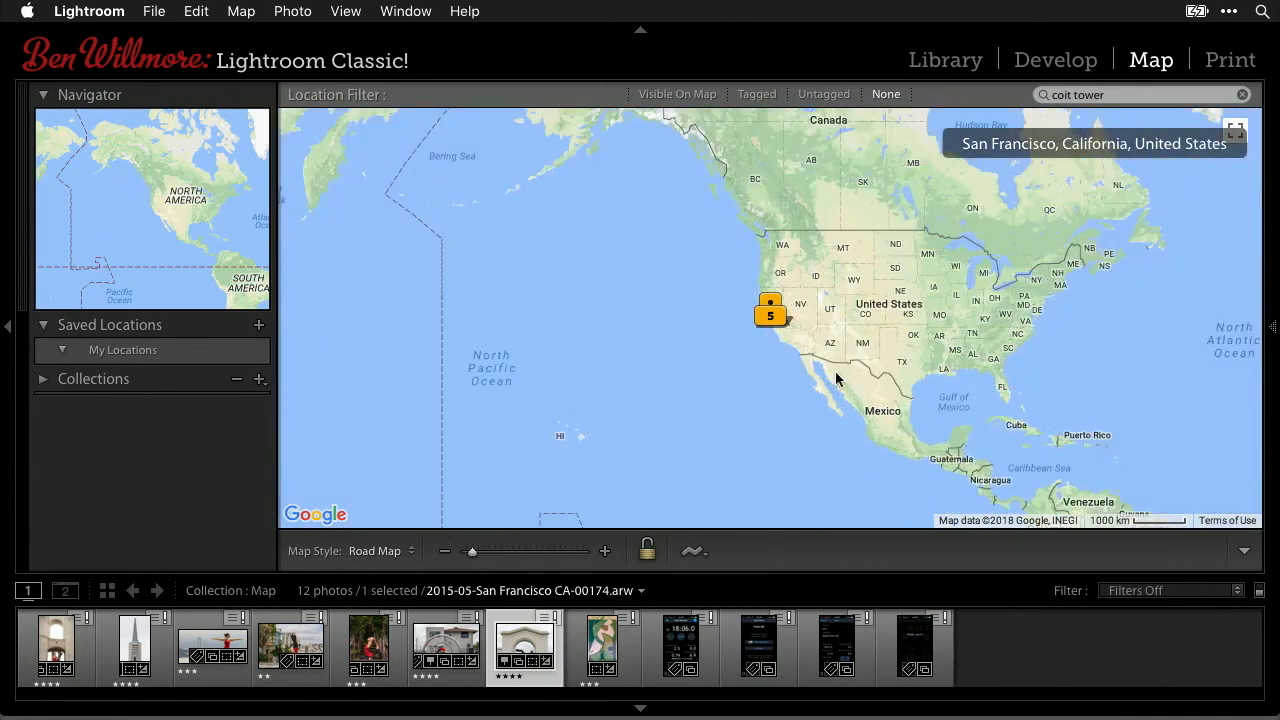
drag(1013, 345, 741, 360)
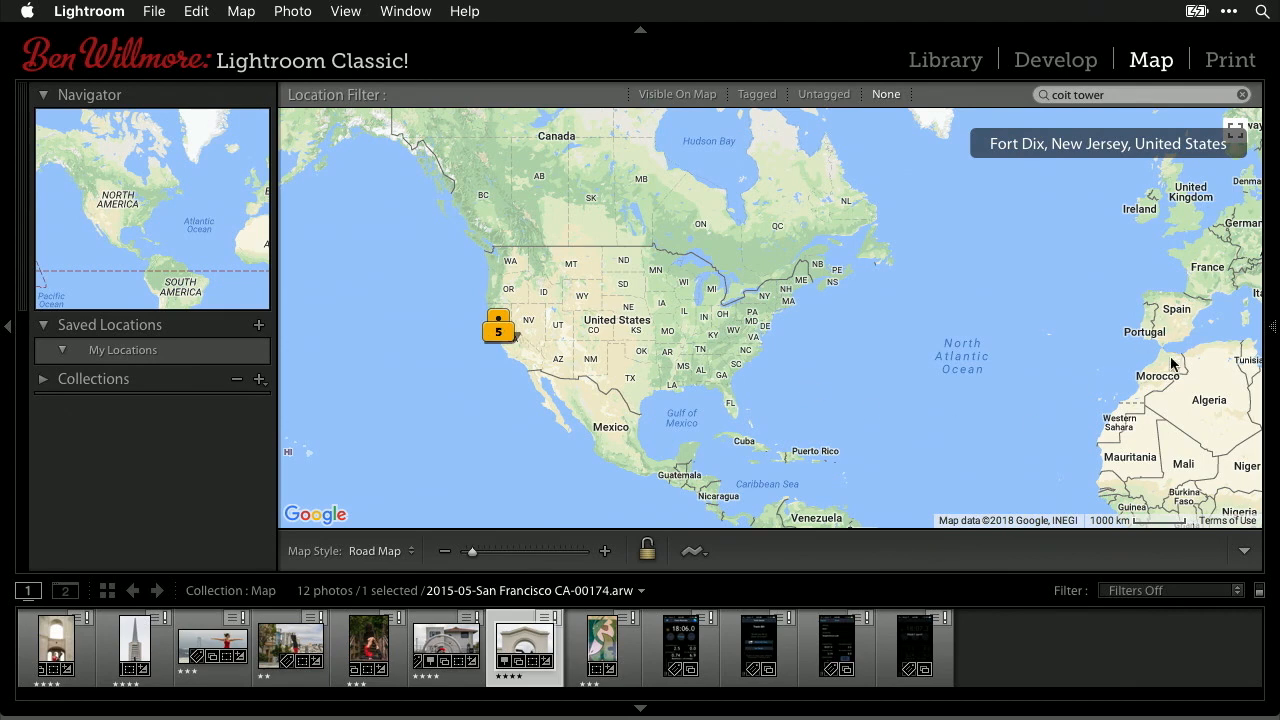
- Center North America on the map and begin a new saved location there
mouse_move(598, 348)
mouse_down()
mouse_move(706, 338)
mouse_move(757, 308)
mouse_move(719, 328)
mouse_up()
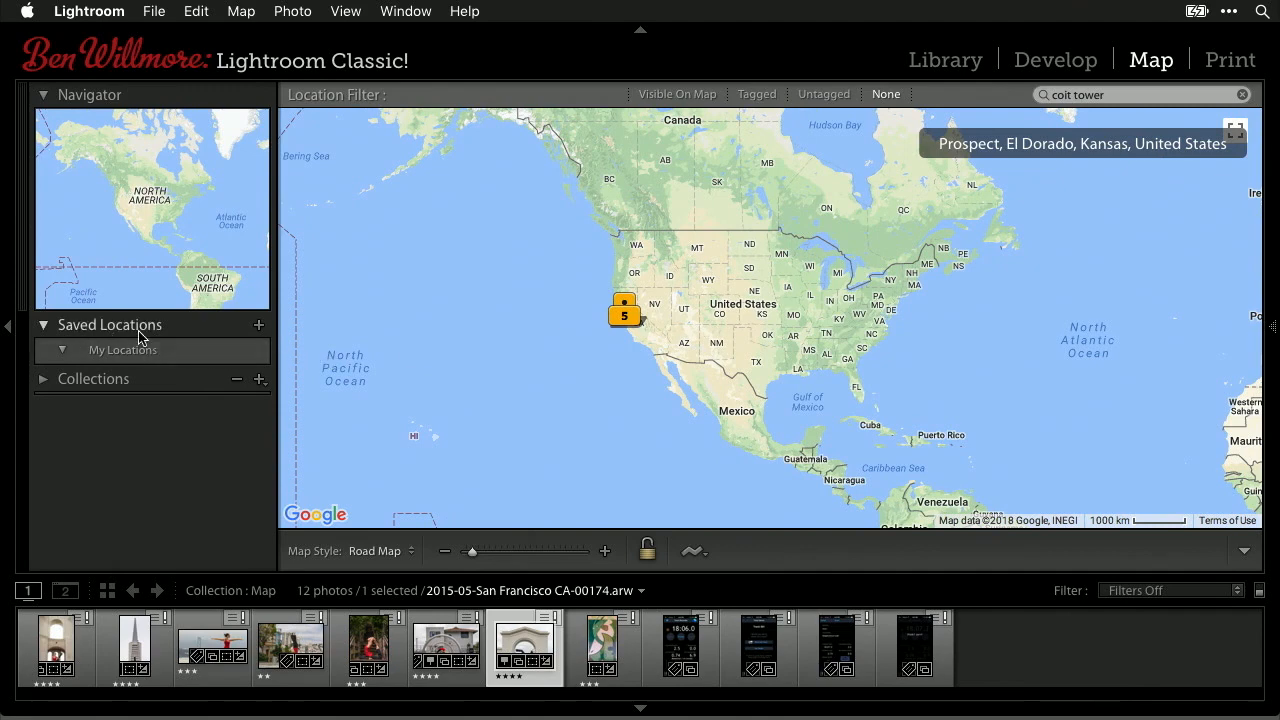
click(258, 328)
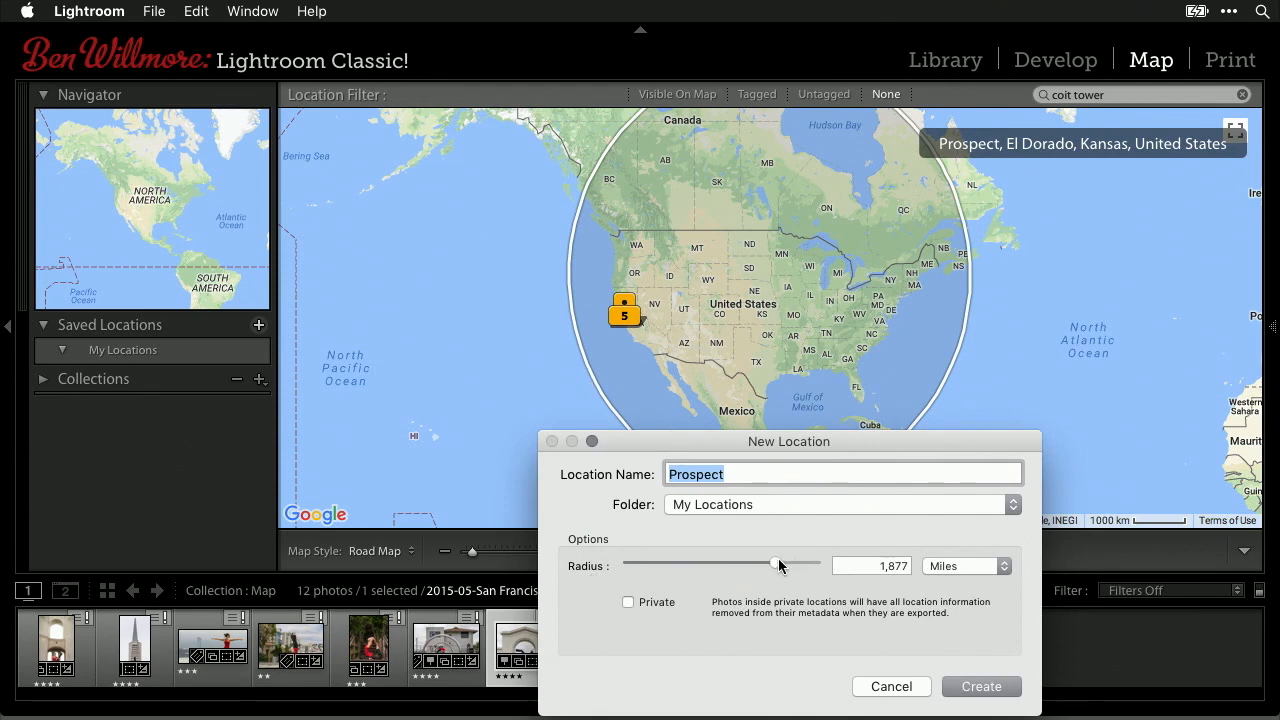
- Create the saved location 'USA' with a 1,678-mile radius in the My Locations folder
mouse_move(775, 566)
mouse_down()
mouse_move(720, 566)
mouse_move(769, 555)
mouse_up()
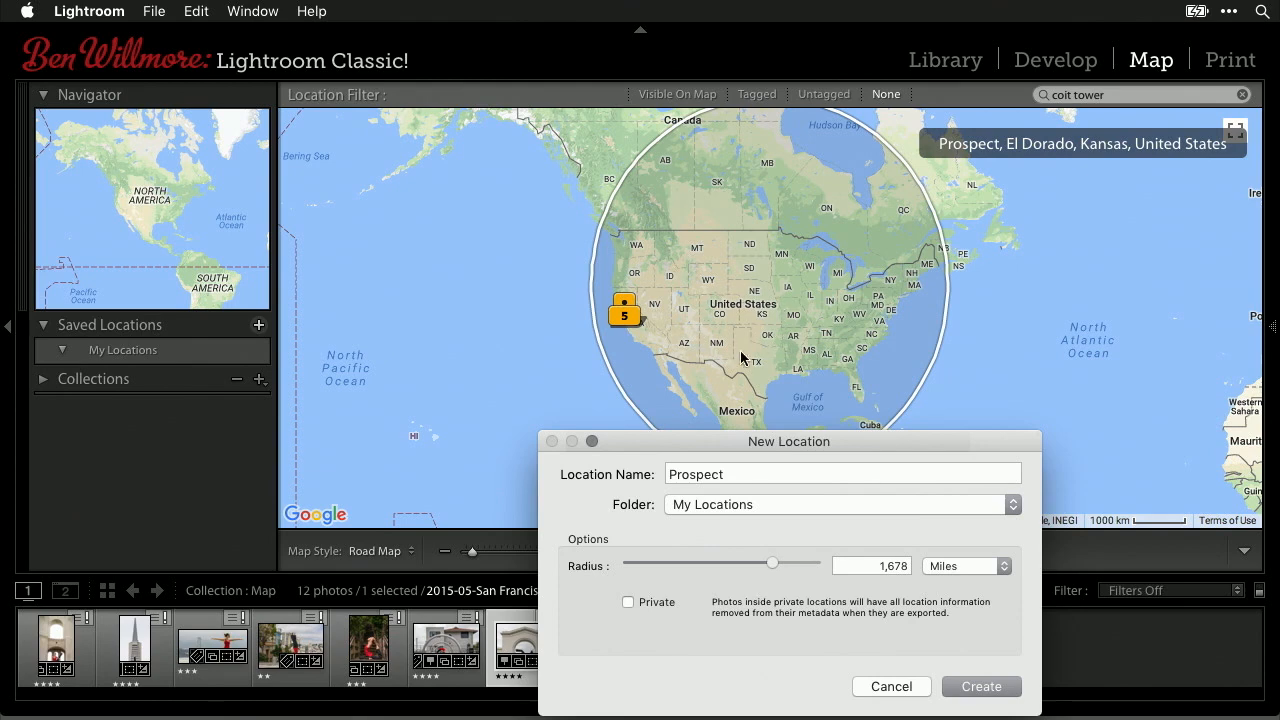
double_click(763, 475)
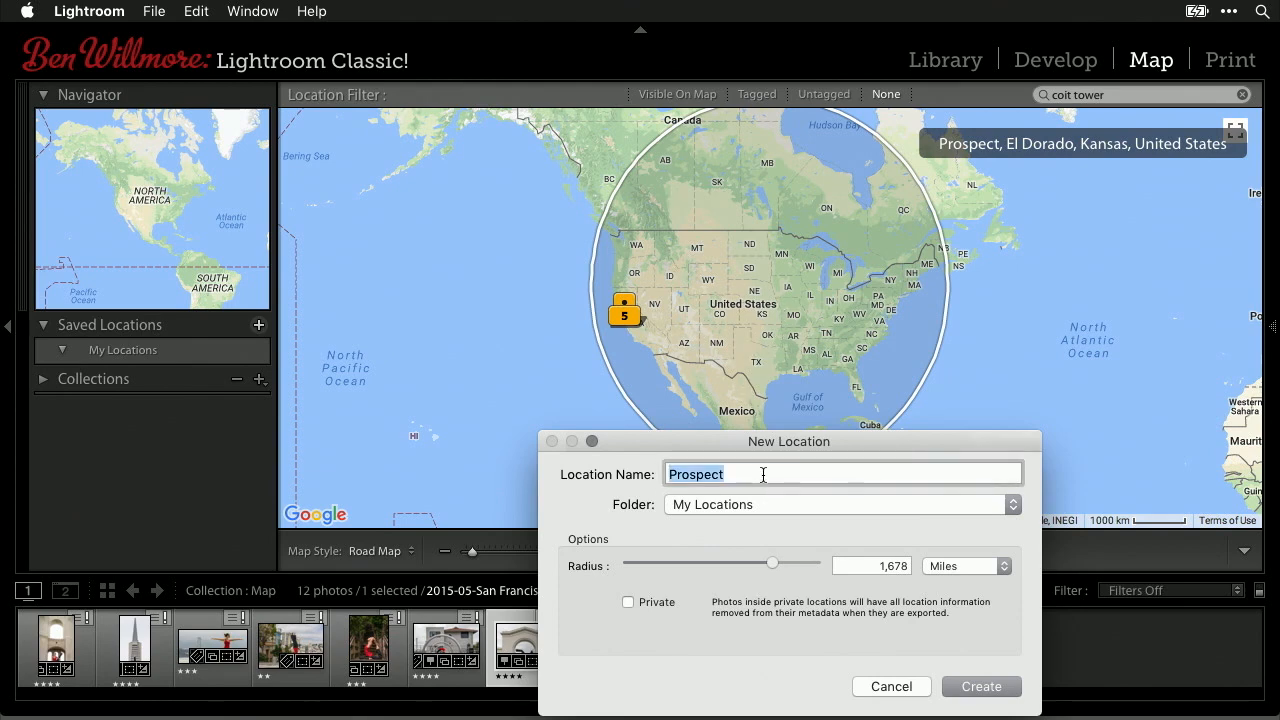
text(USA)
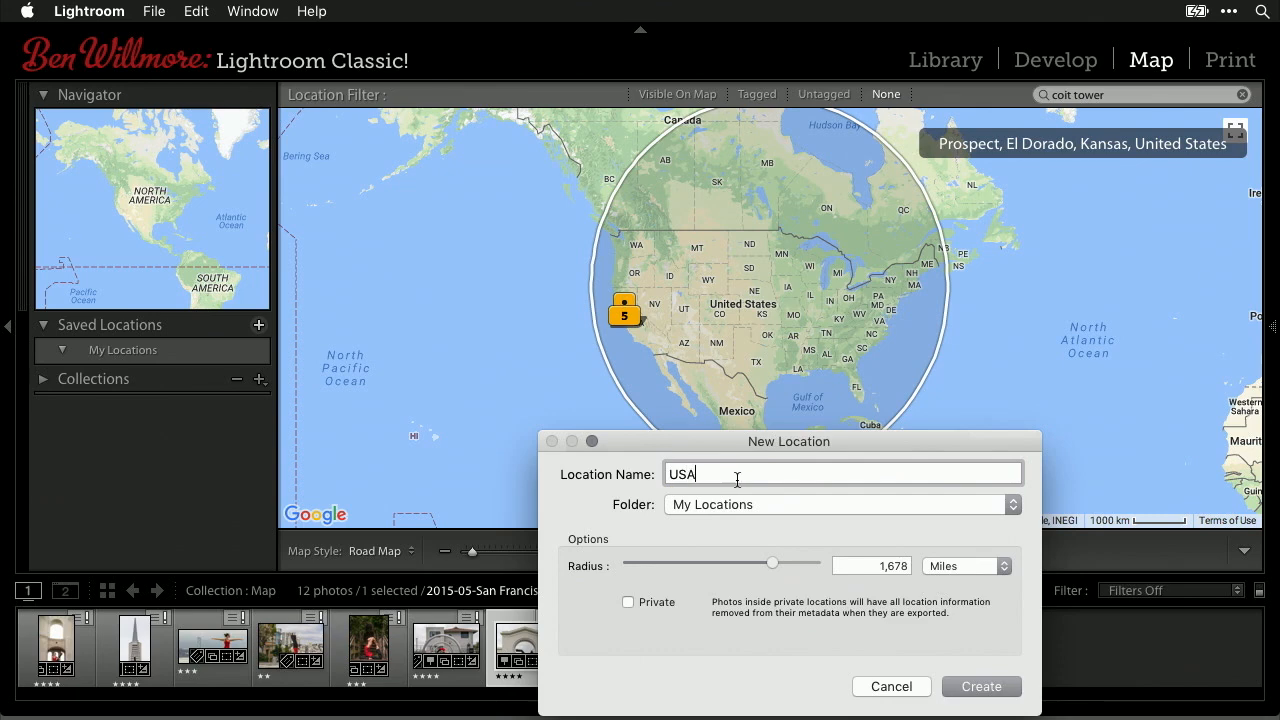
click(728, 505)
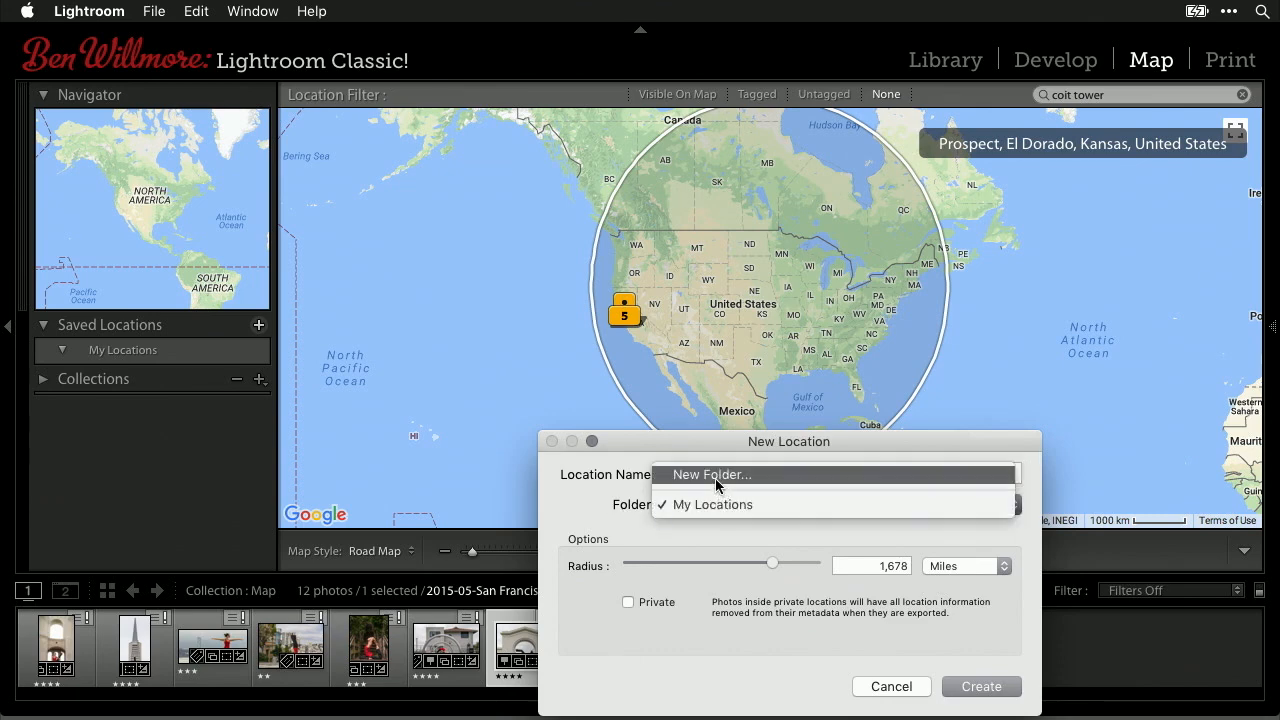
click(631, 533)
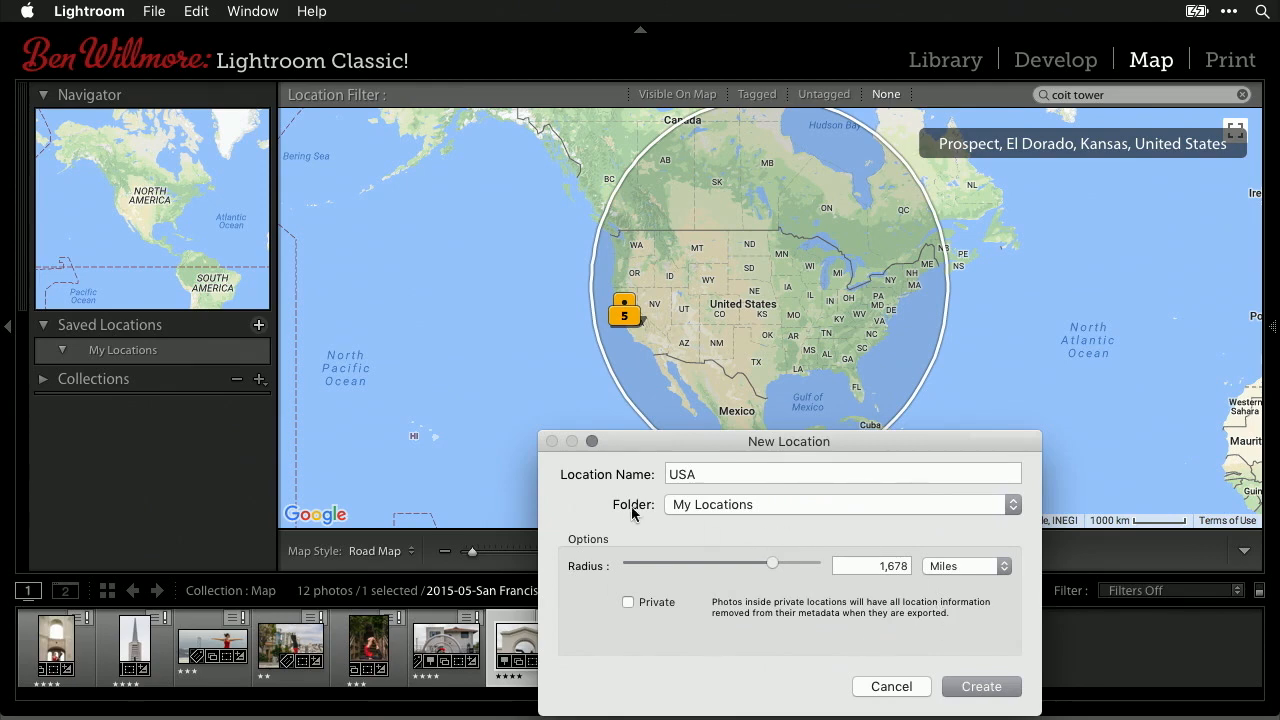
click(988, 688)
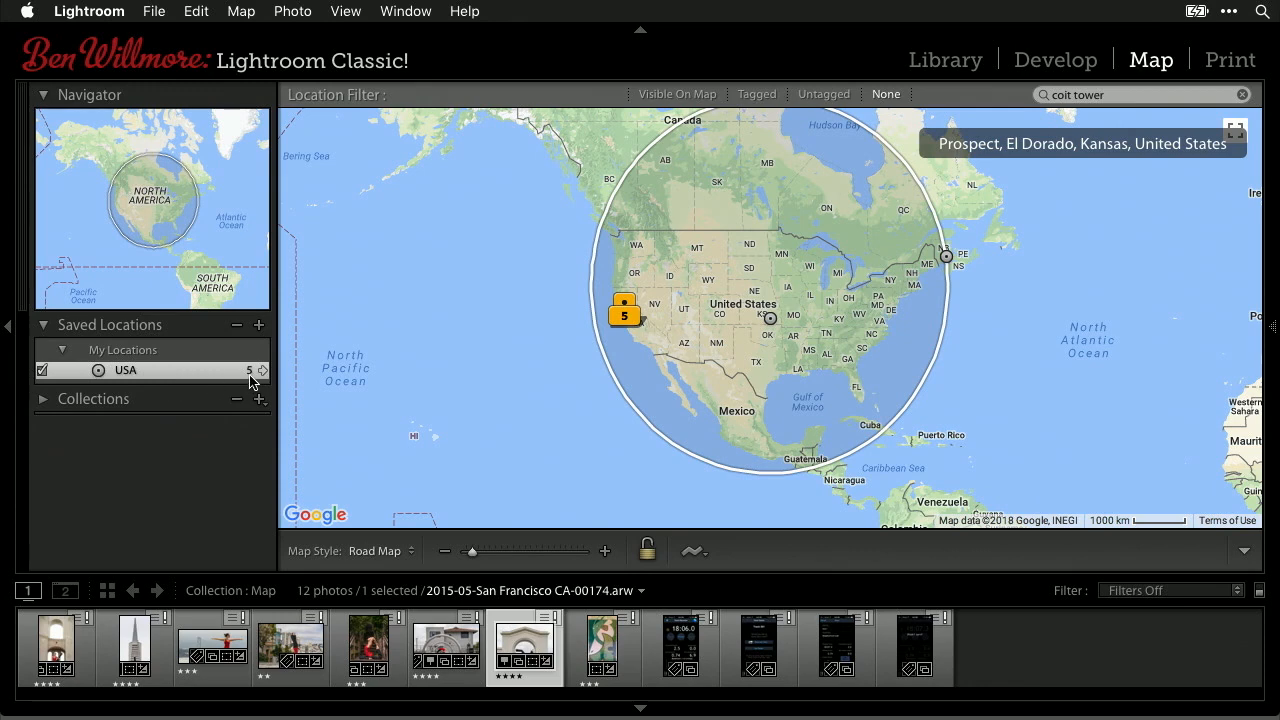
- Search the map for 'california' and start a new saved location named California
click(390, 372)
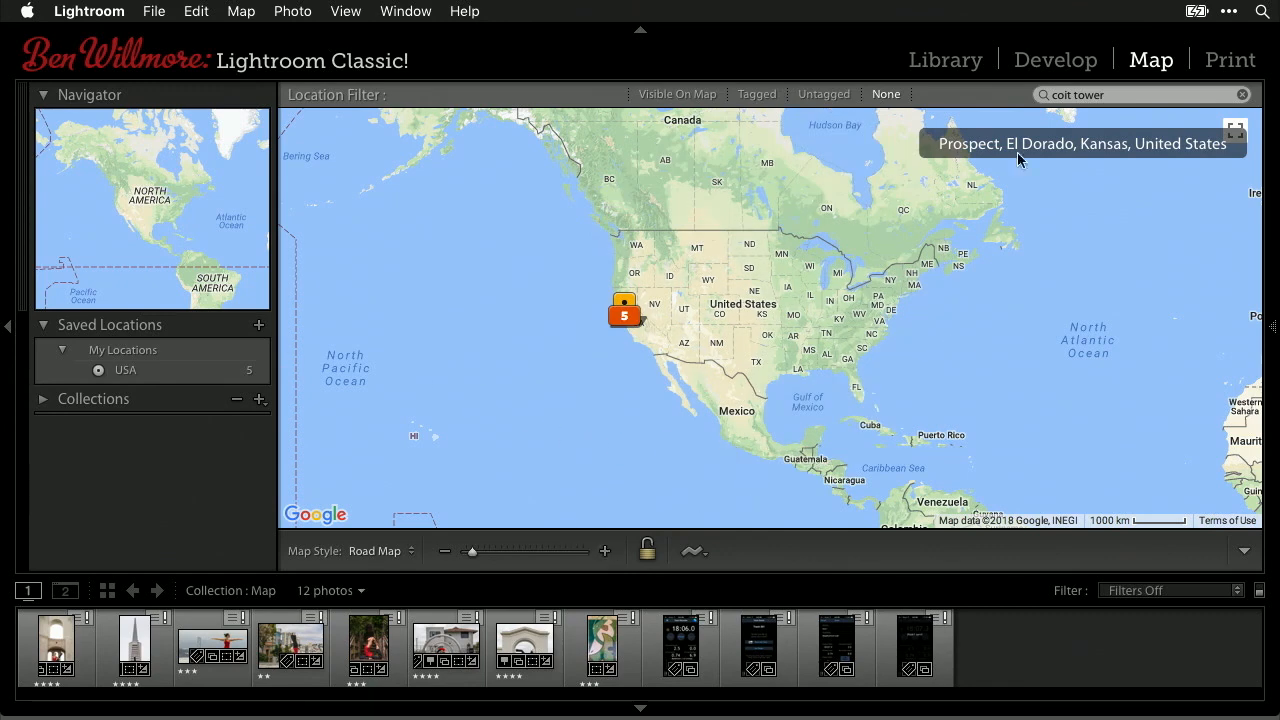
click(1136, 95)
key(super+a)
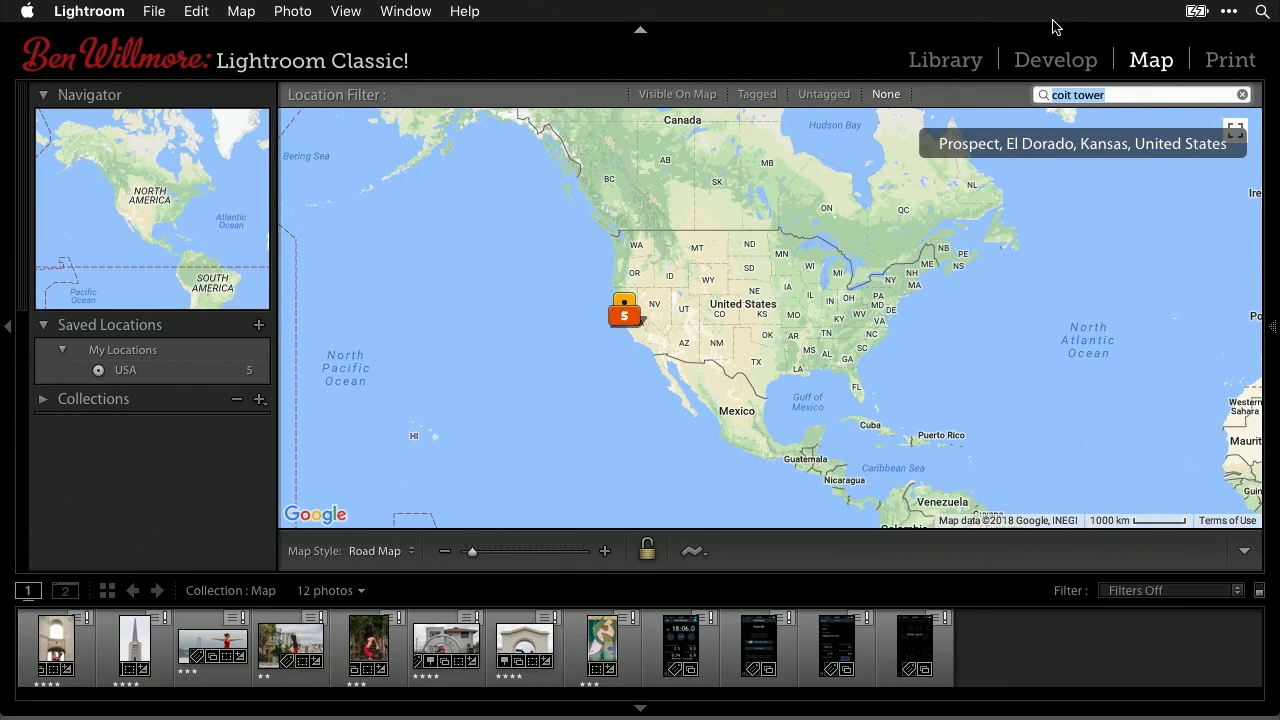
text(california)
key(Return)
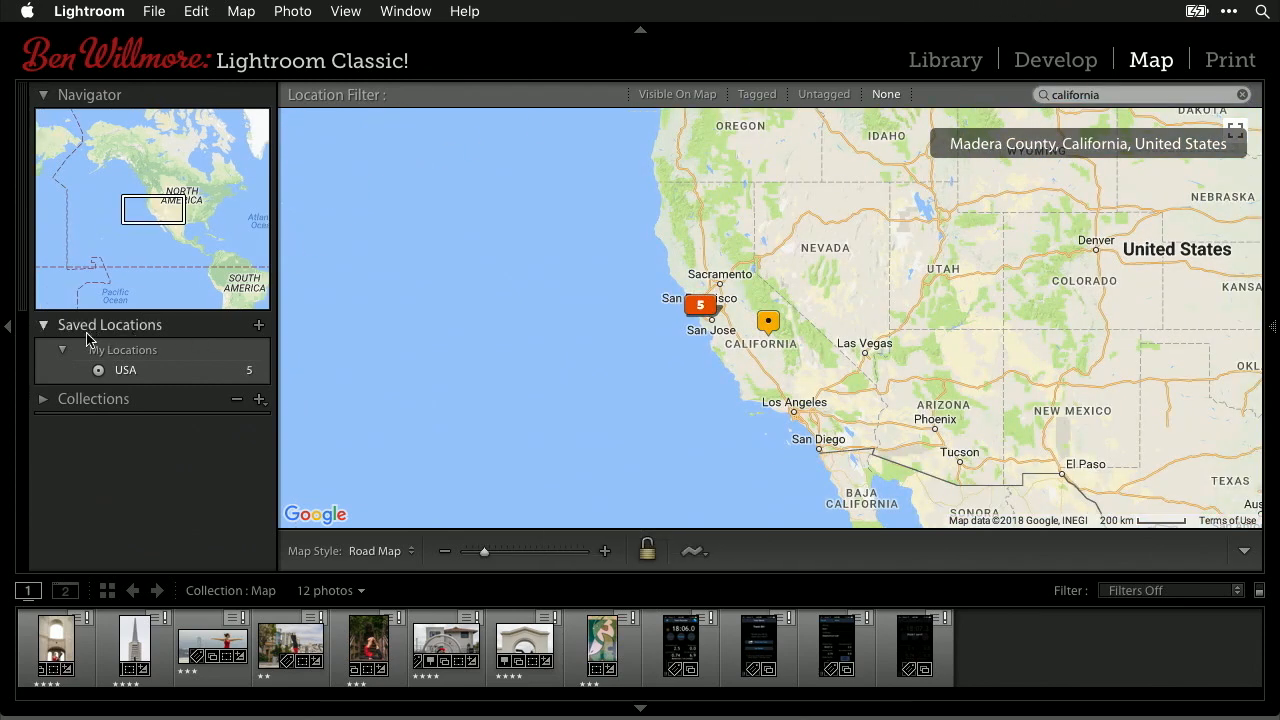
click(259, 327)
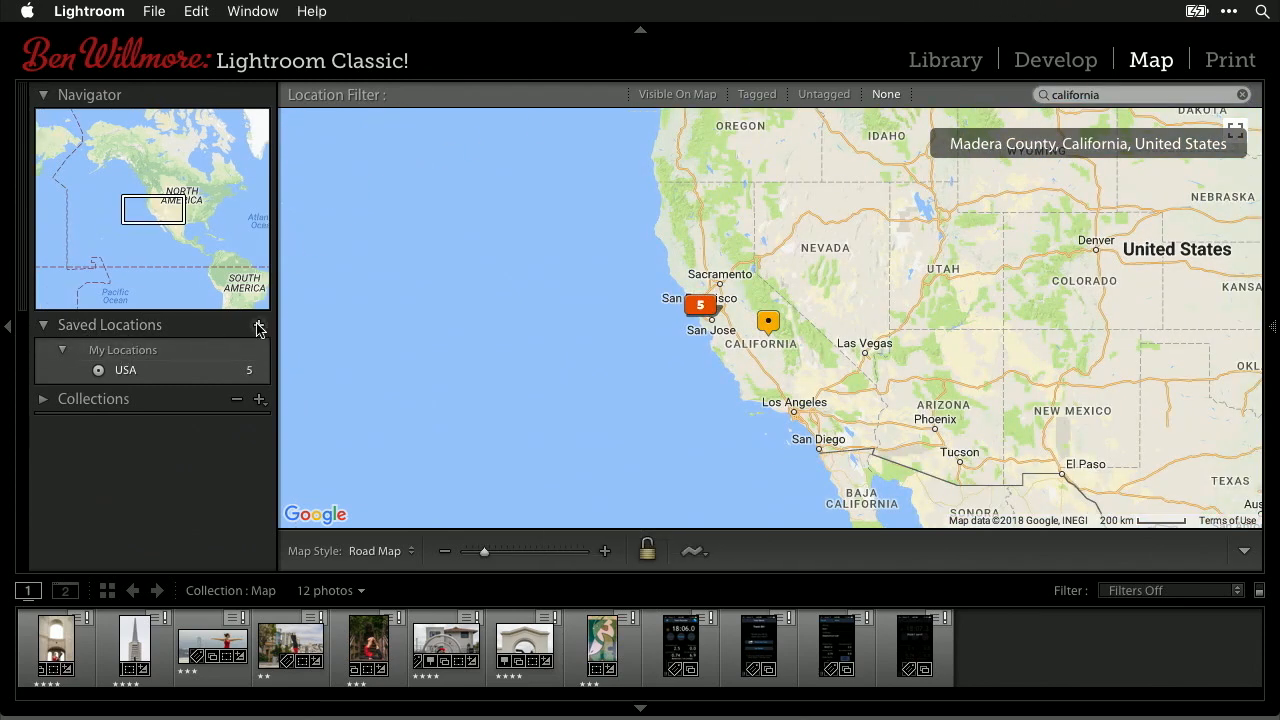
text(California)
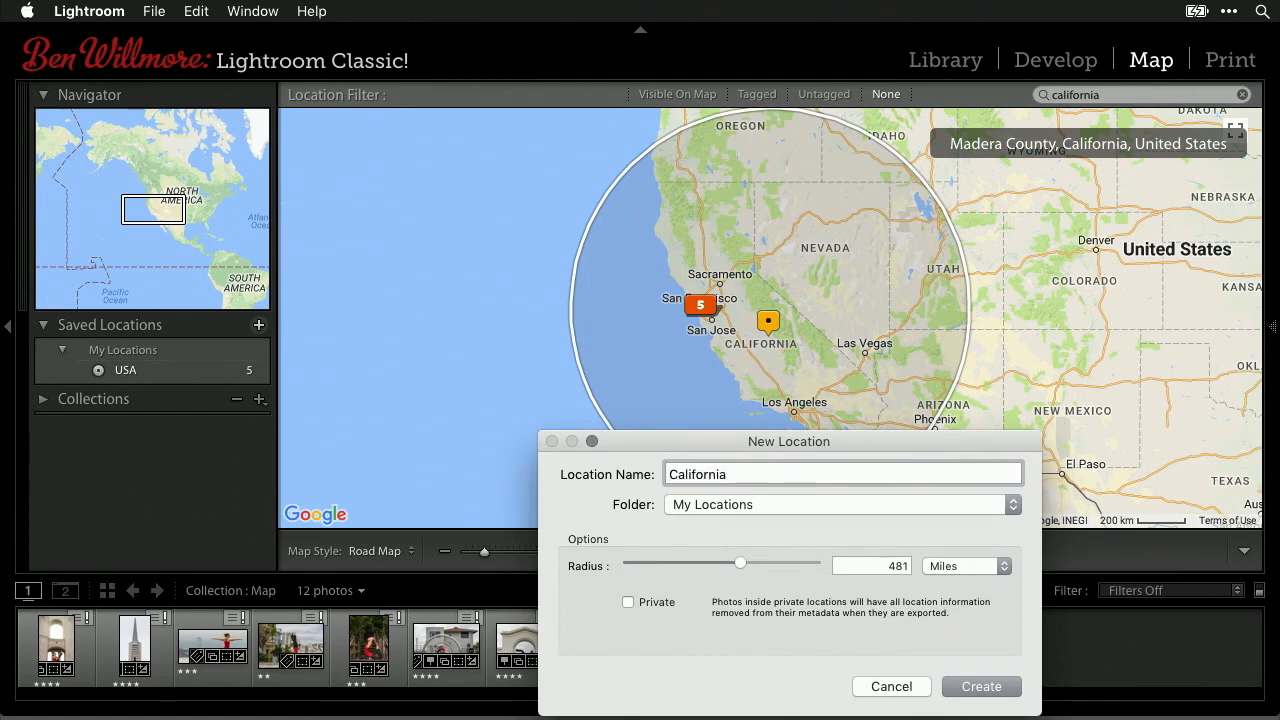
- Save the California location with a 388-mile radius, then return to the Library grid
click(740, 564)
drag(739, 566, 735, 569)
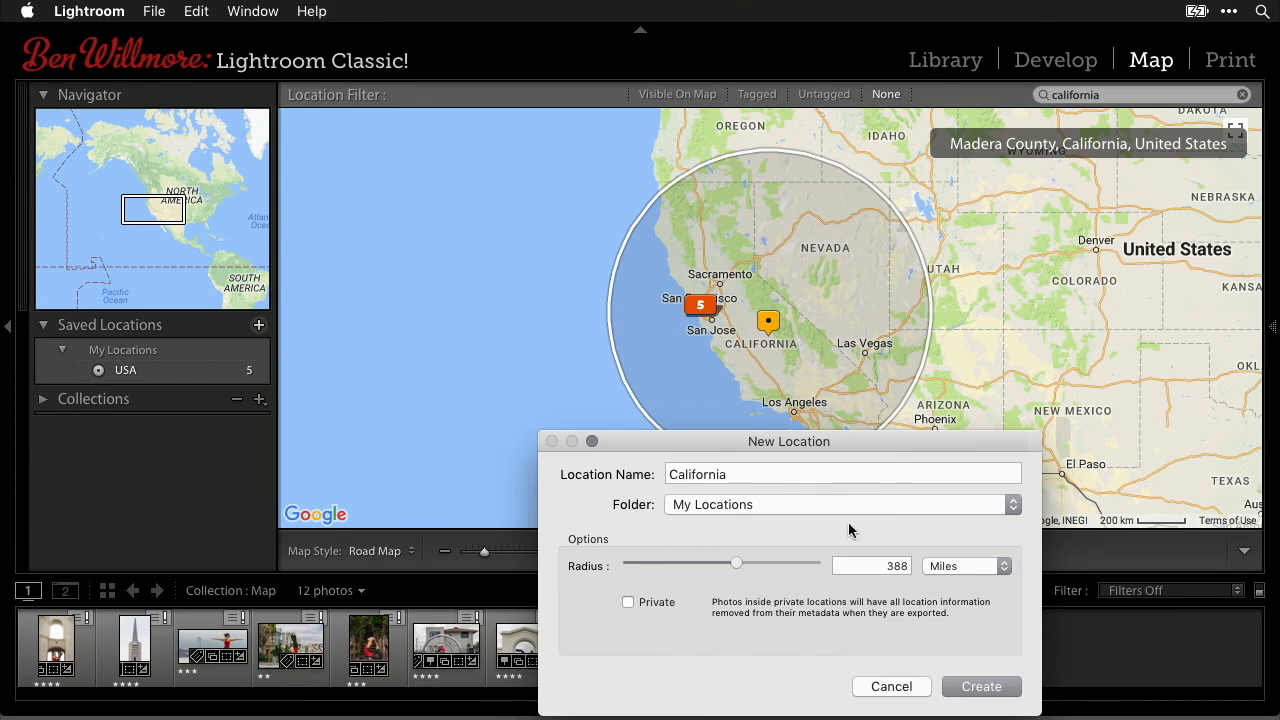
click(984, 690)
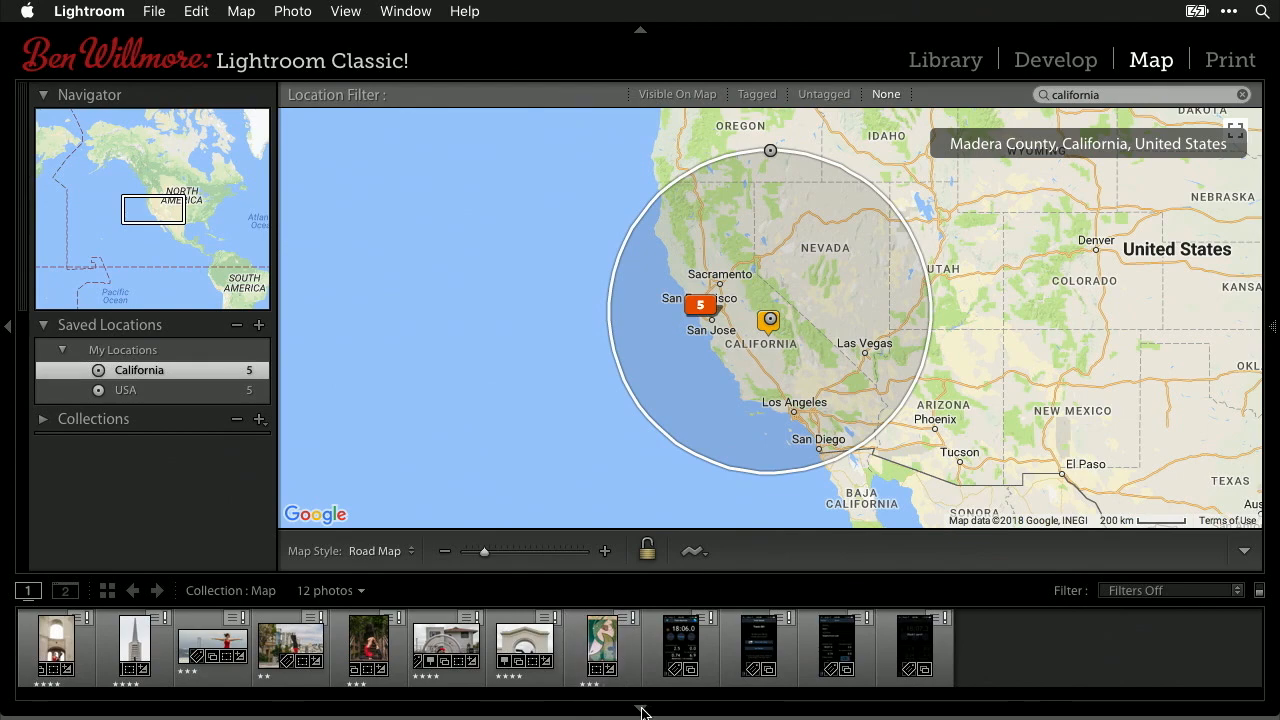
click(935, 62)
- Make All Photographs in the Catalog the photo source and go back to the map
mouse_move(6, 333)
scroll(160, 202, up, 5)
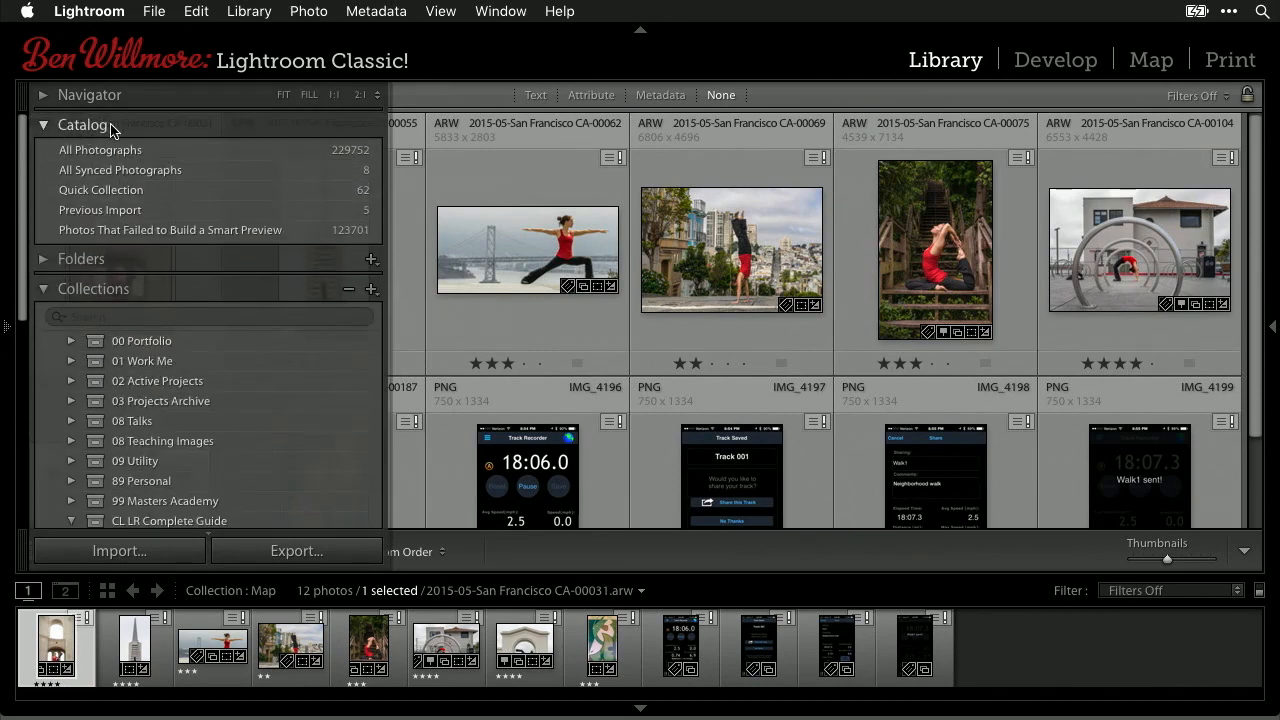
click(93, 150)
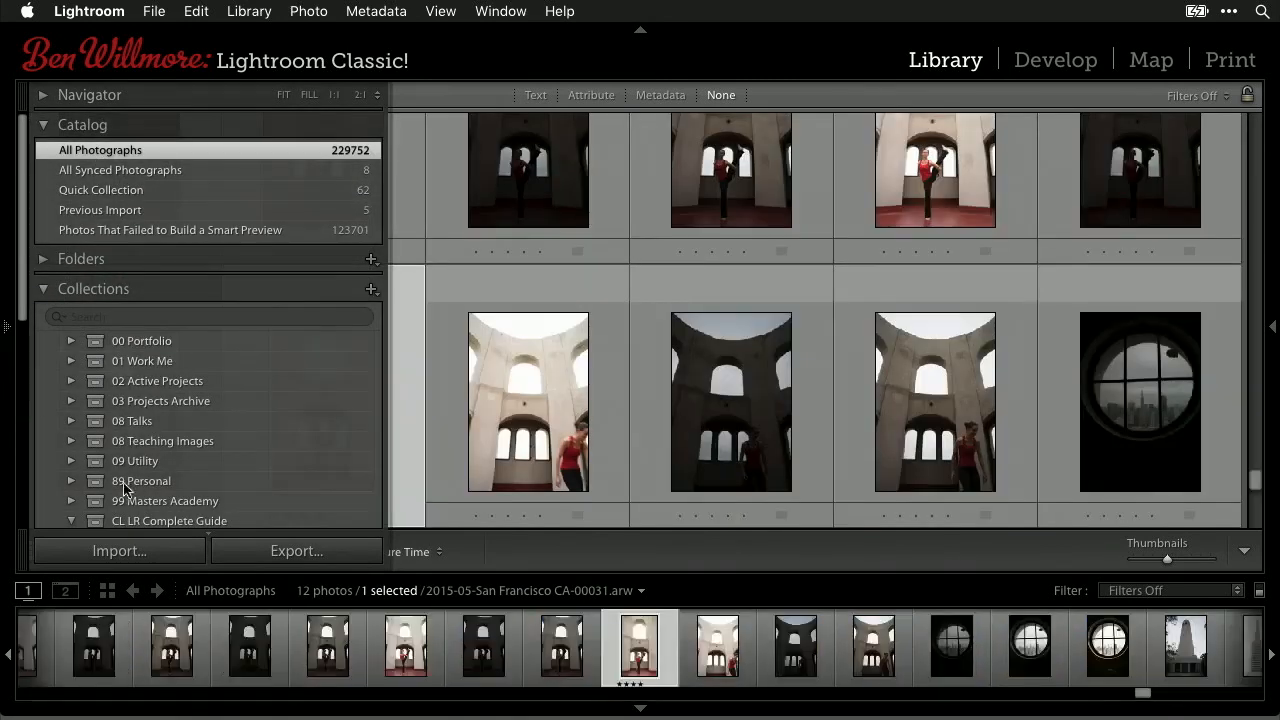
click(1152, 62)
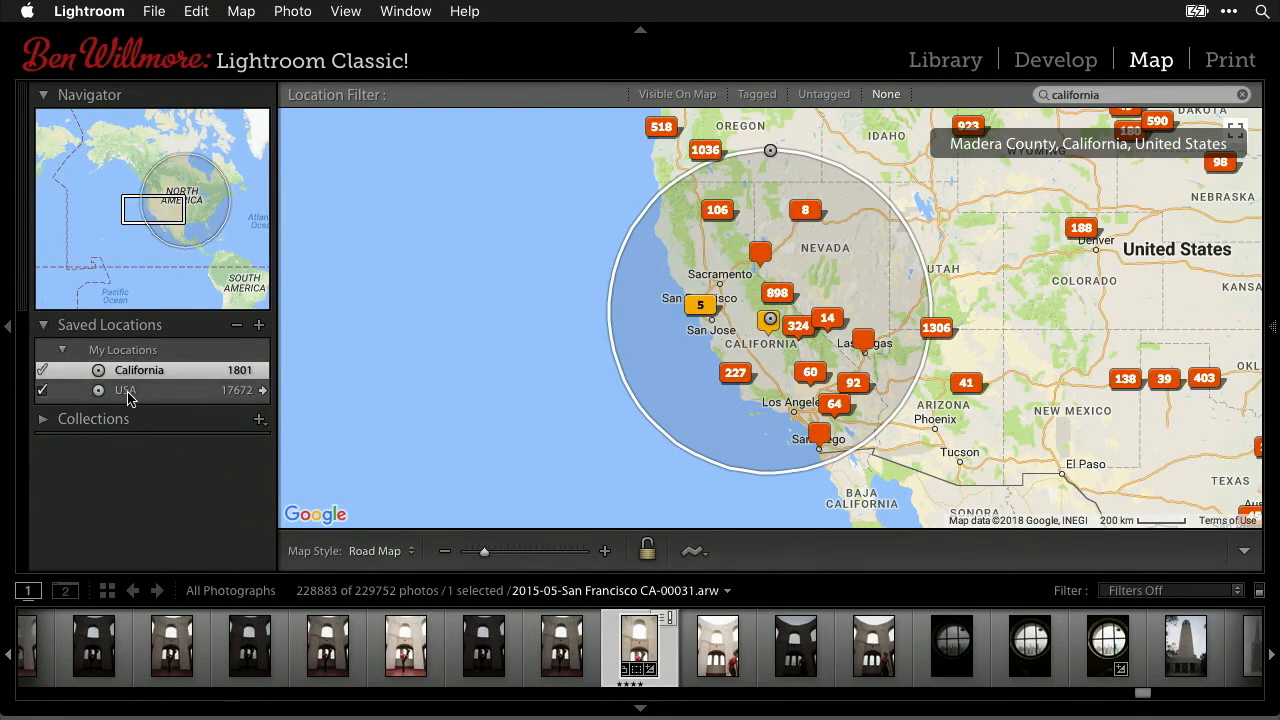
- Show the whole USA saved location on the map, then hide the saved locations list
click(263, 393)
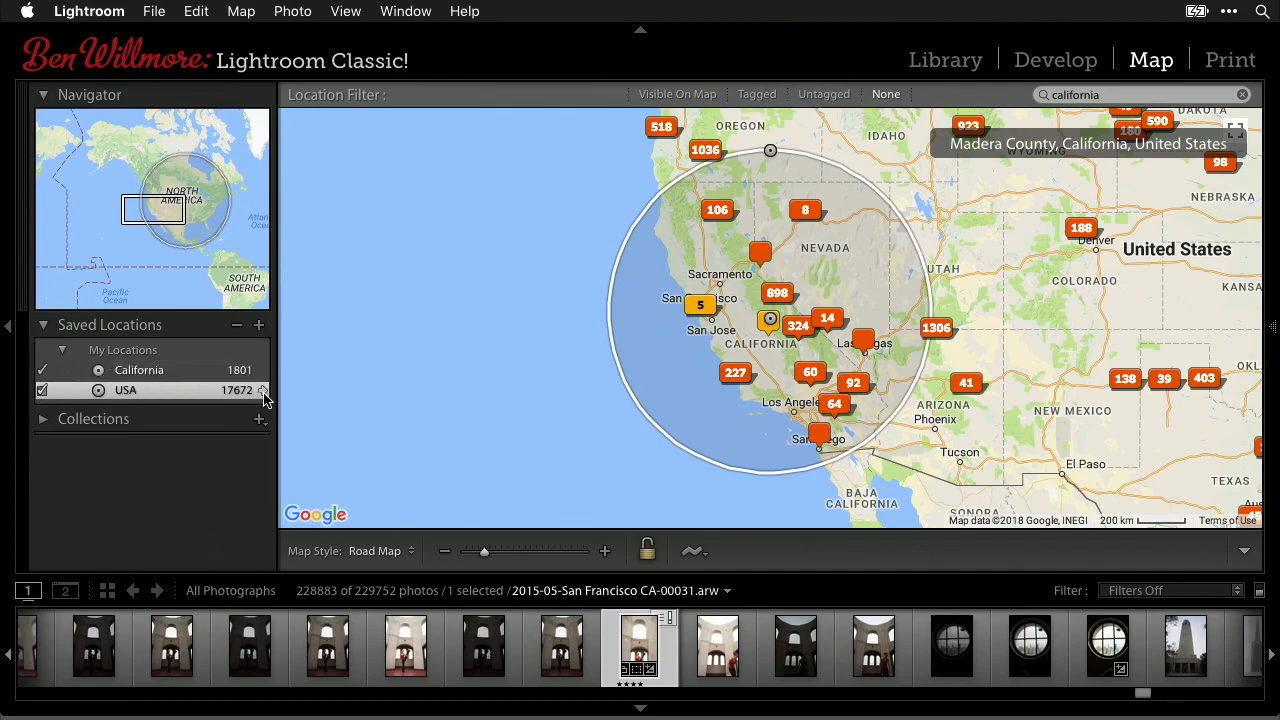
click(263, 393)
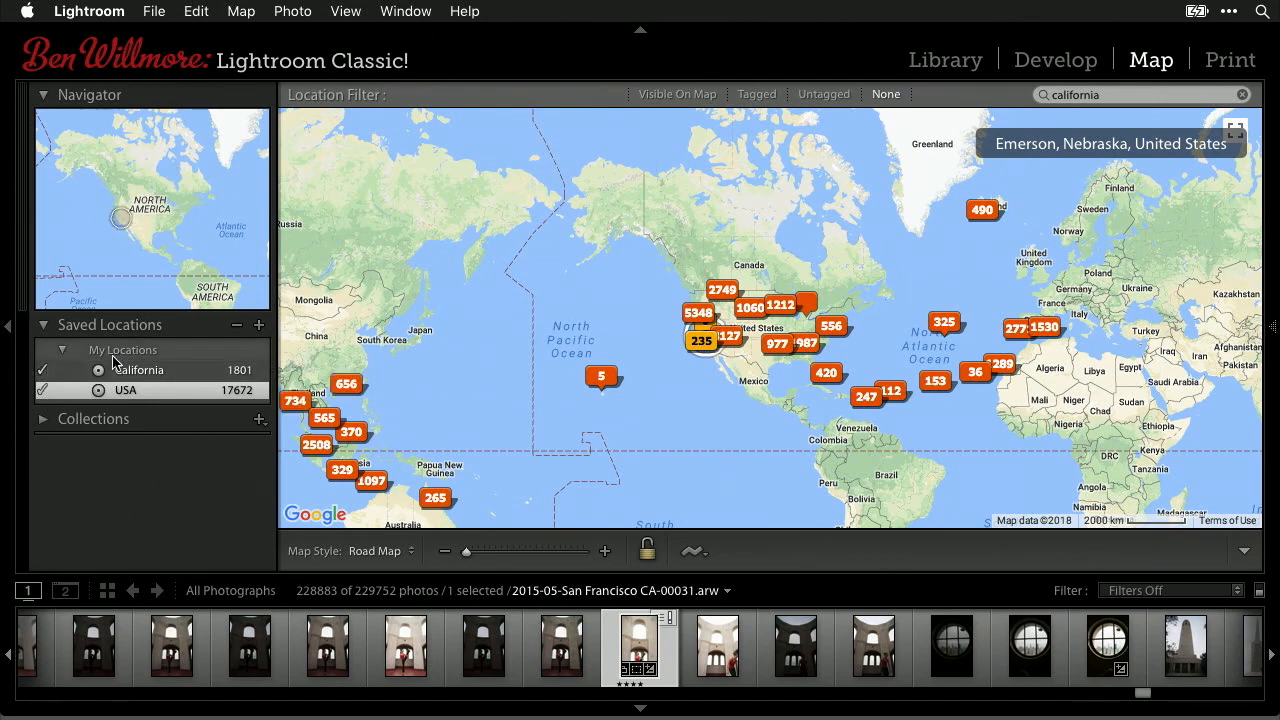
click(44, 326)
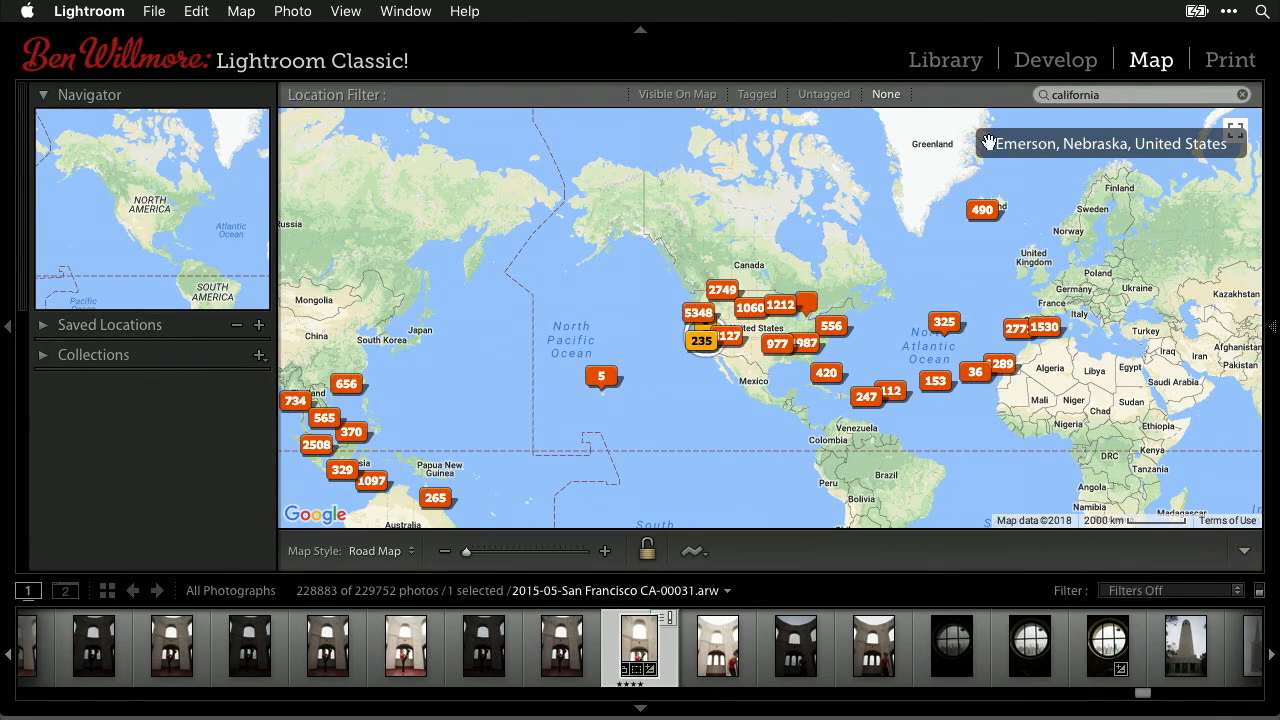
- Clear the 'california' map search and return to the Library grid
click(1129, 95)
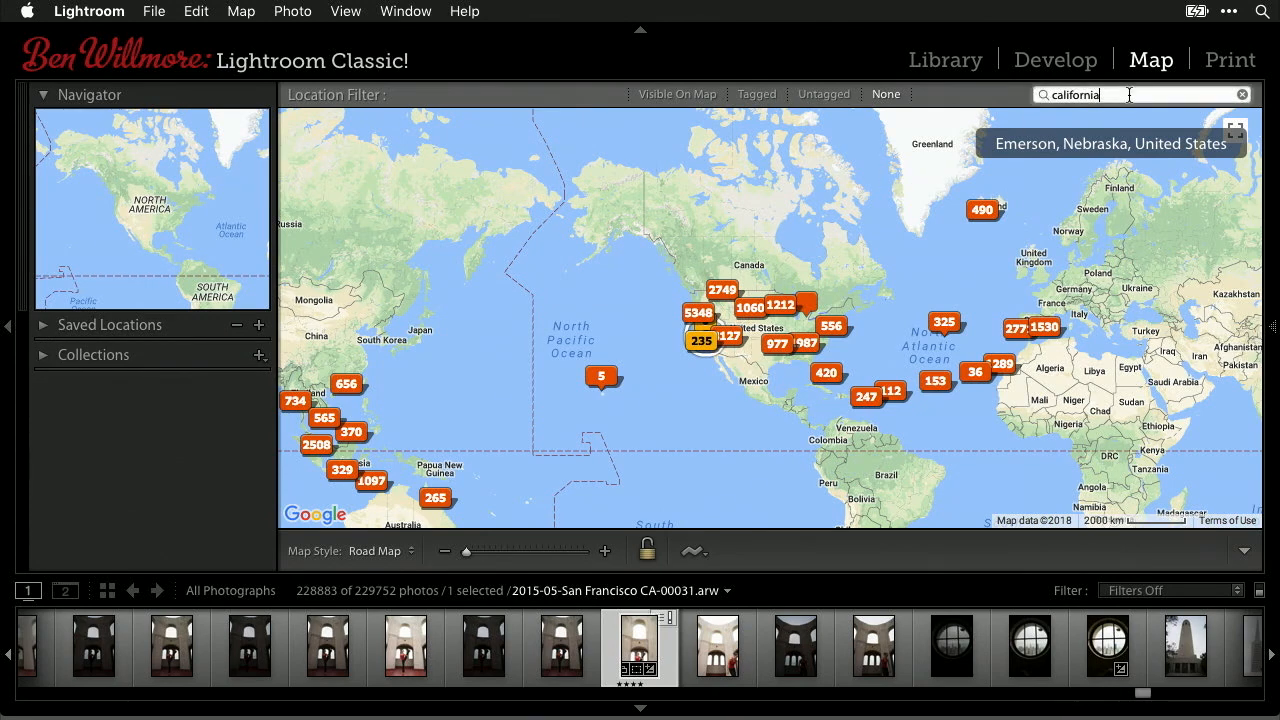
click(1243, 95)
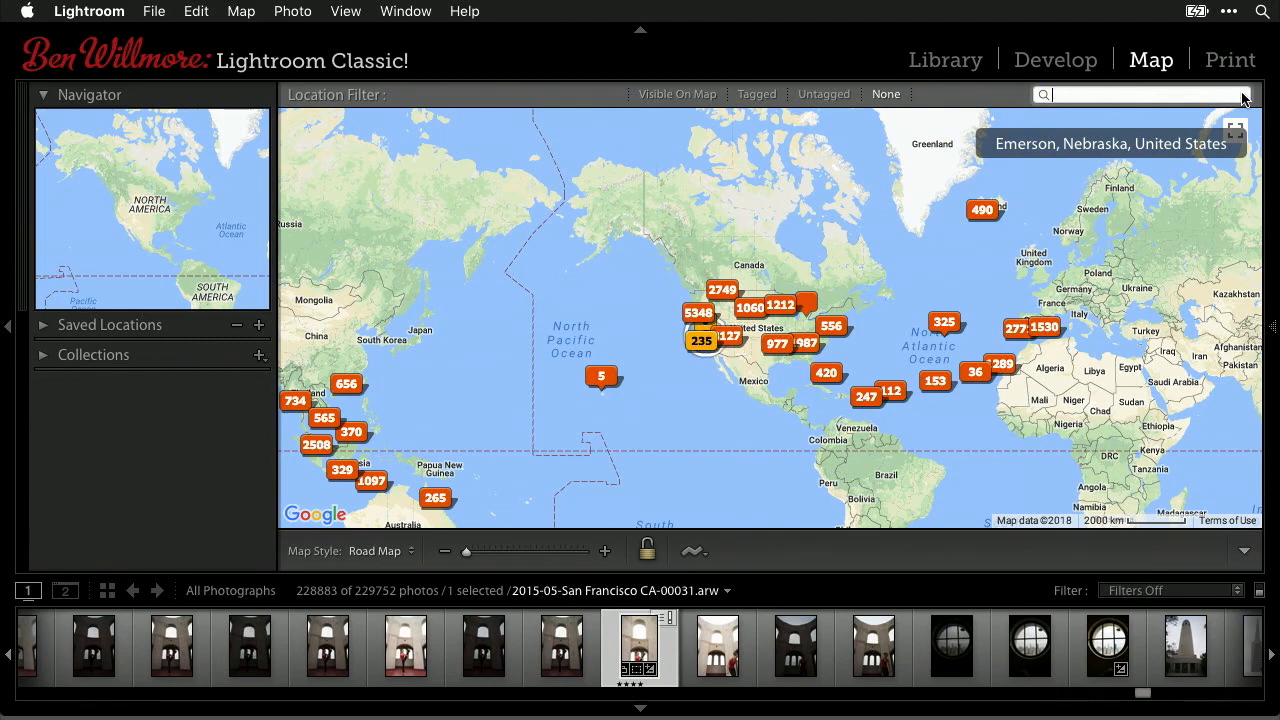
click(945, 60)
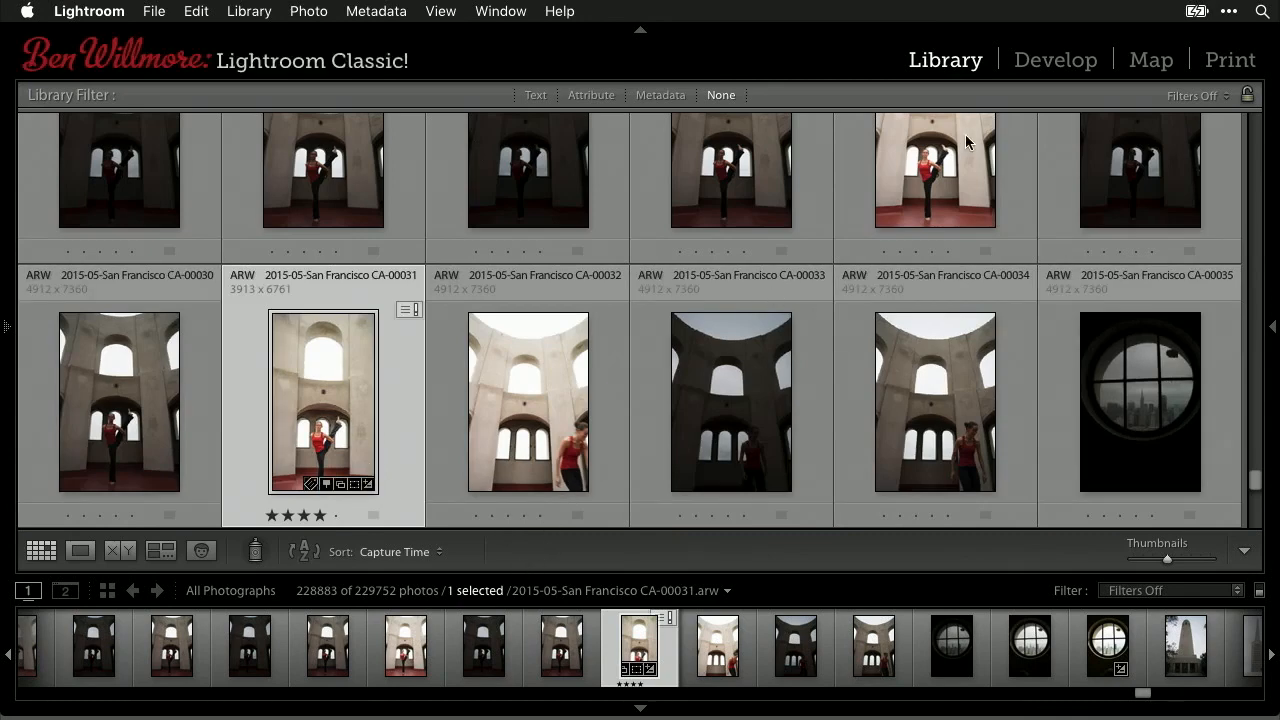
- Open the 12-photo Map collection under 01-People Keywords & Map in Collections
click(5, 340)
scroll(207, 477, down, 5)
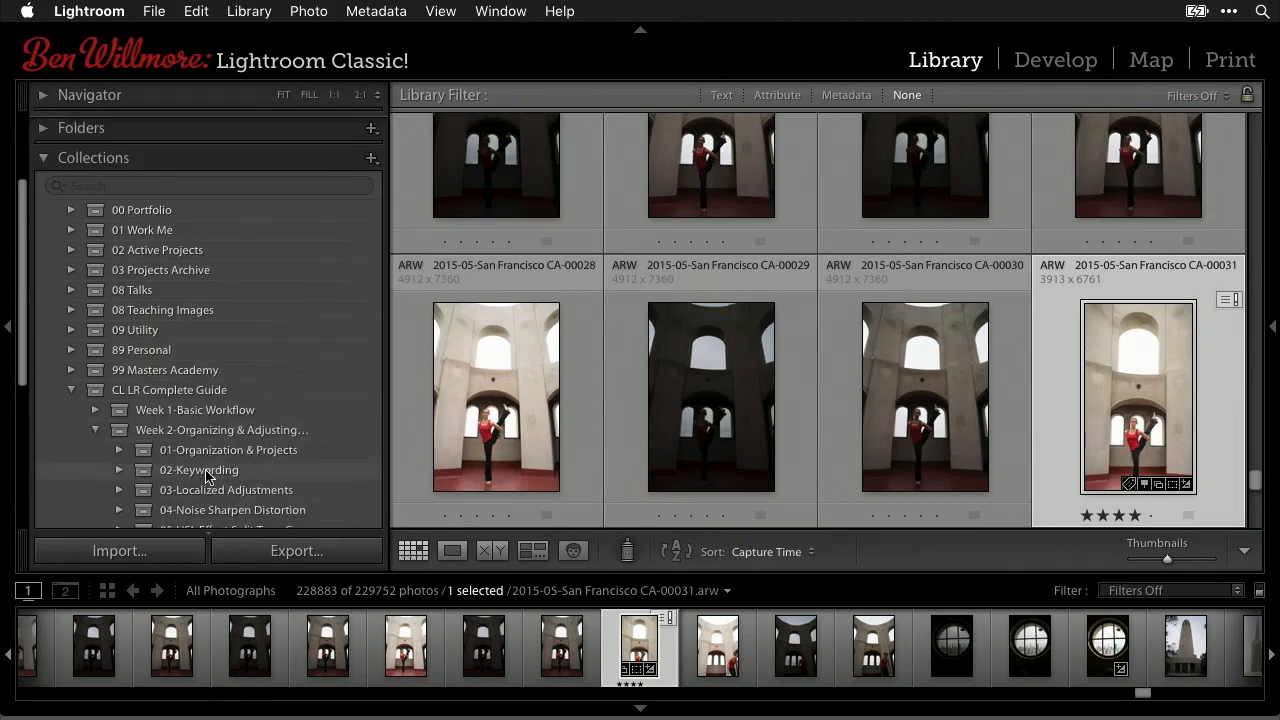
scroll(207, 477, down, 5)
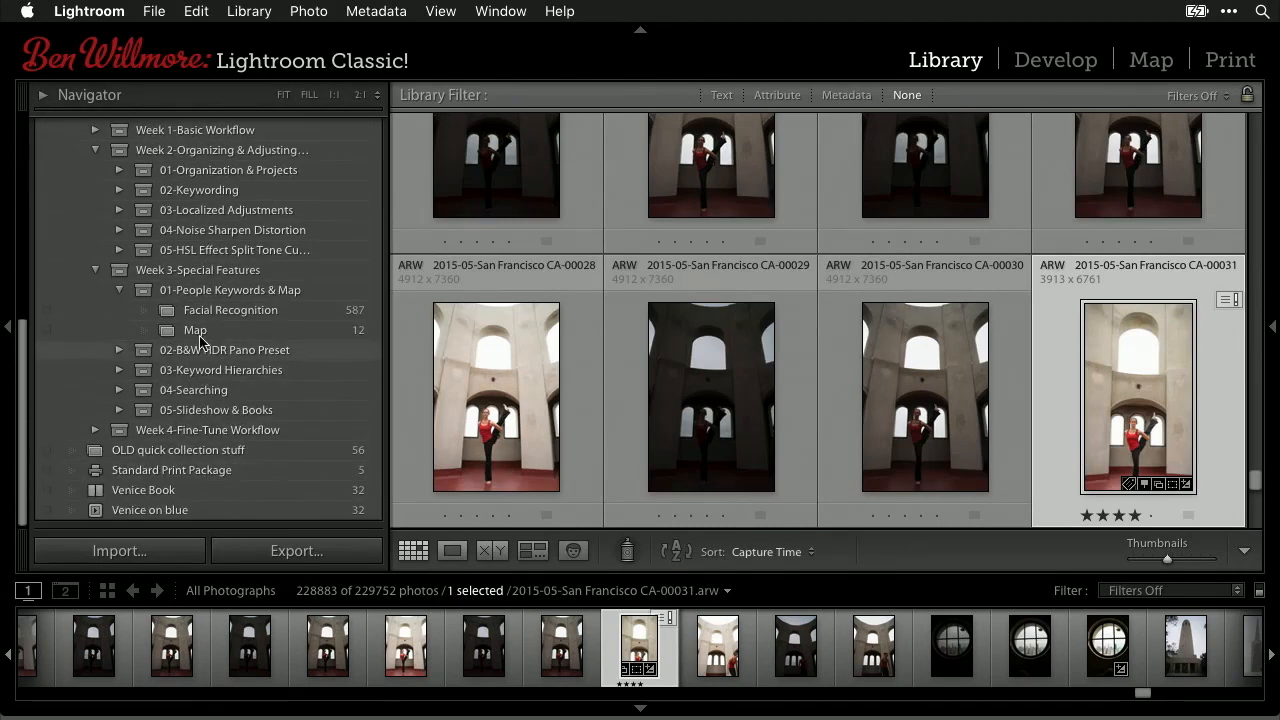
click(195, 331)
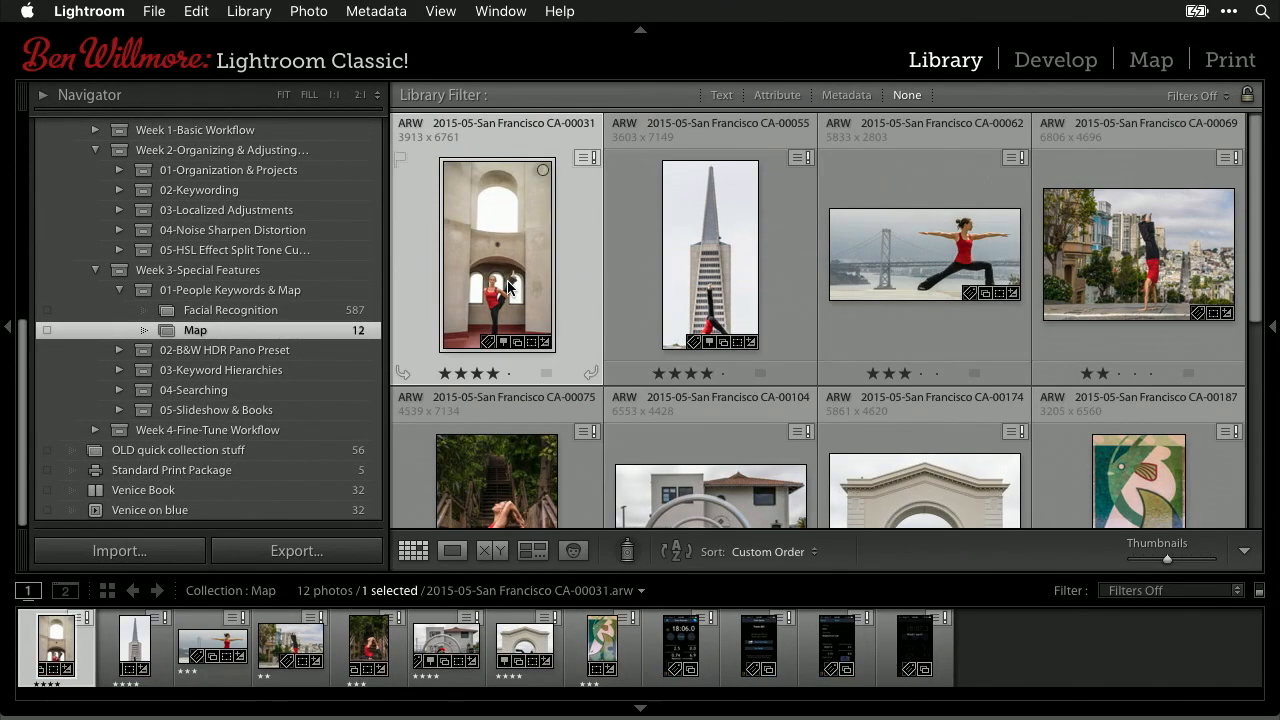
- Show the right-side panels with Histogram collapsed, browsing the metadata presets without changing them
click(1272, 326)
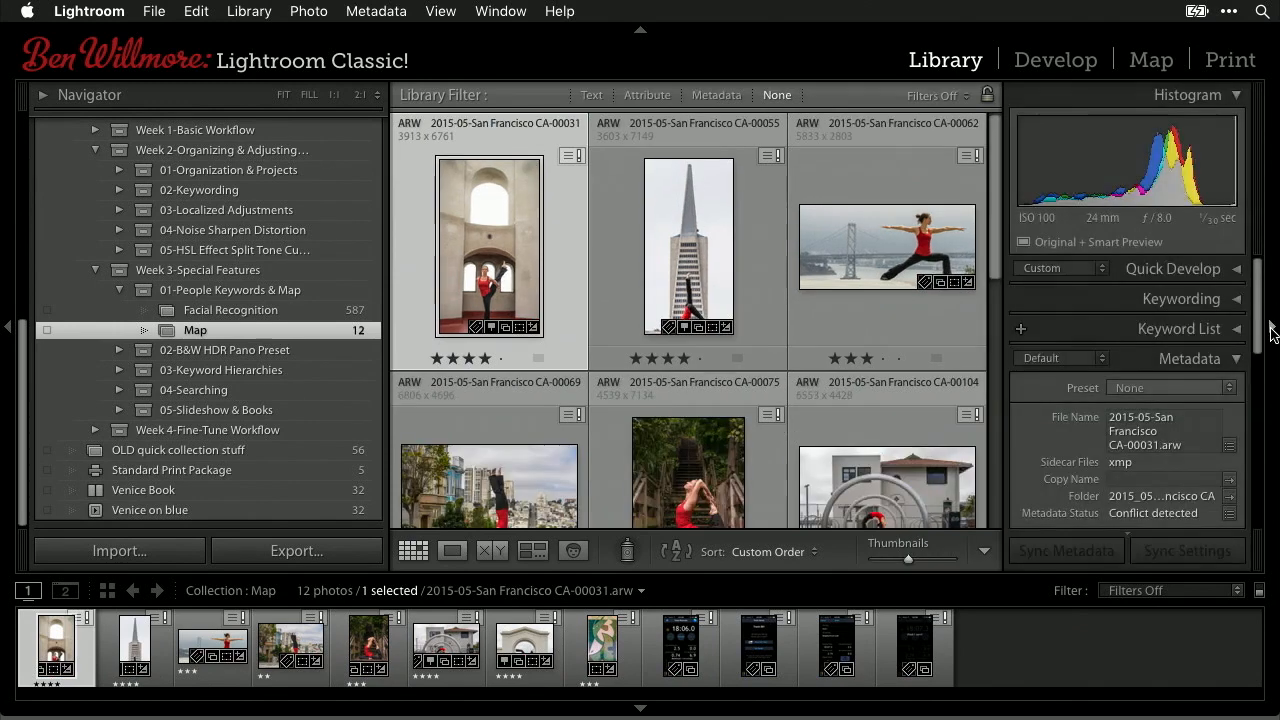
click(1232, 94)
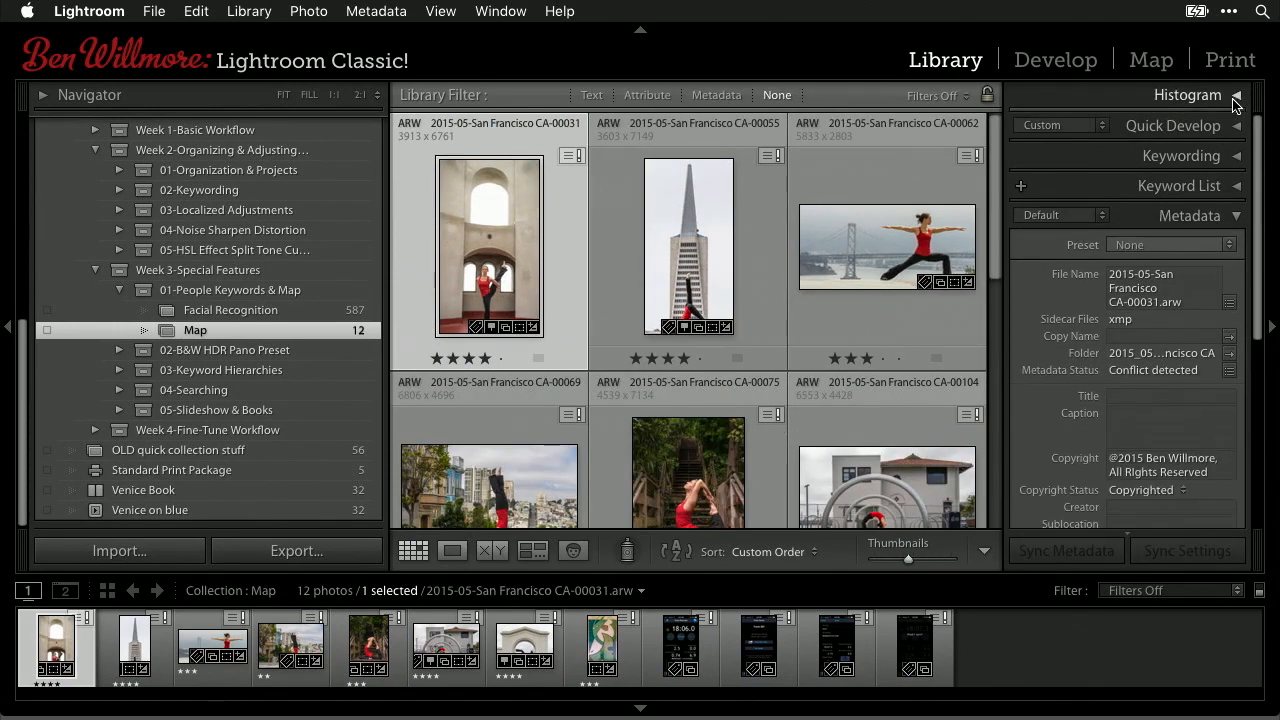
scroll(1186, 436, down, 10)
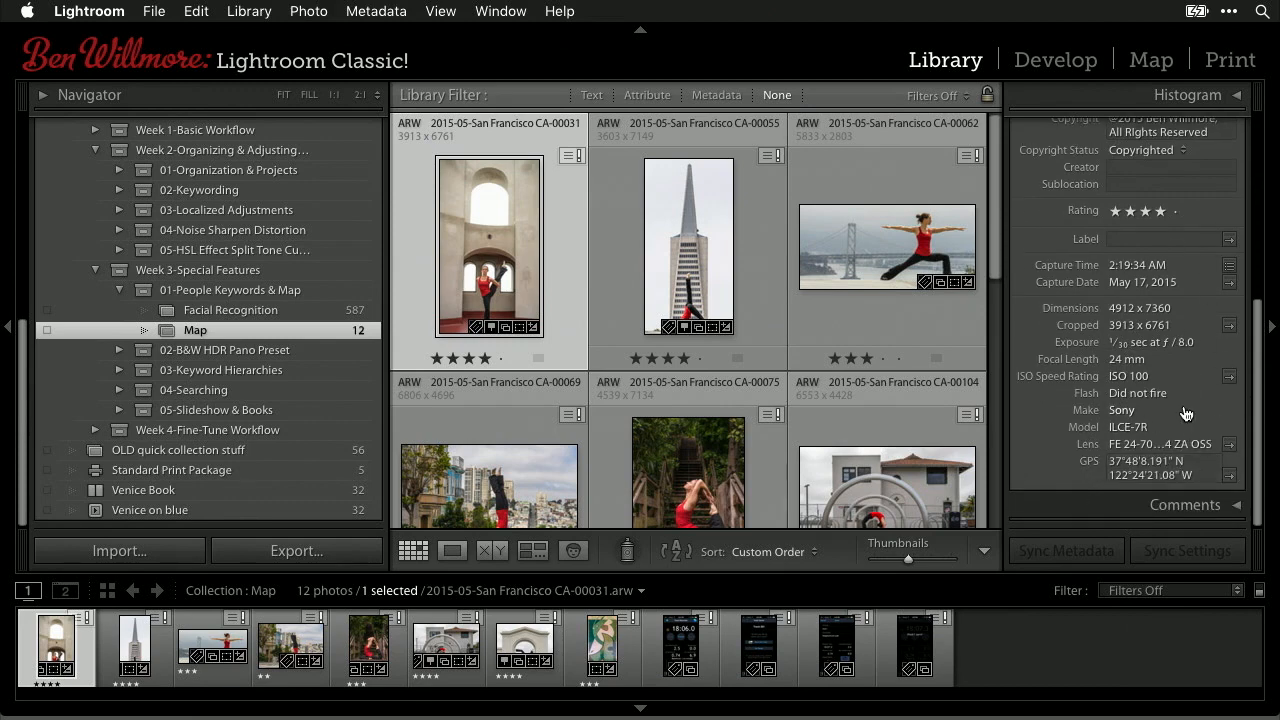
scroll(1184, 412, up, 2)
scroll(1184, 412, up, 5)
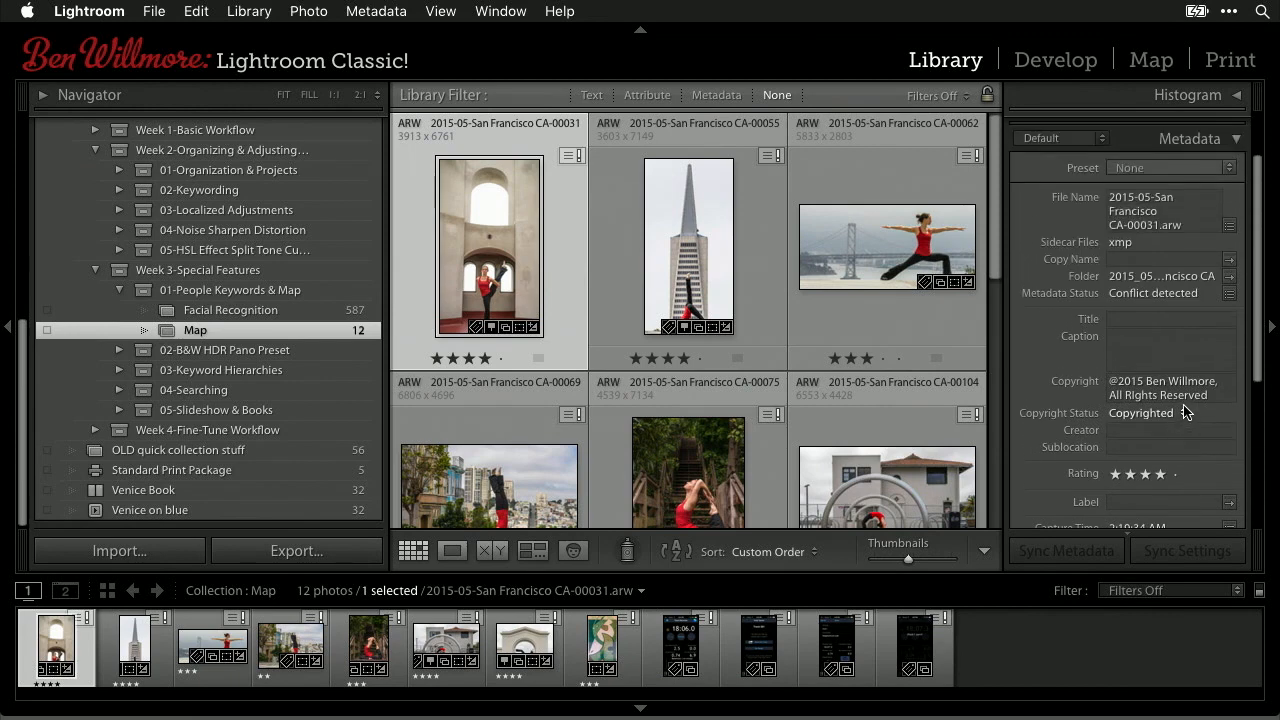
click(1228, 168)
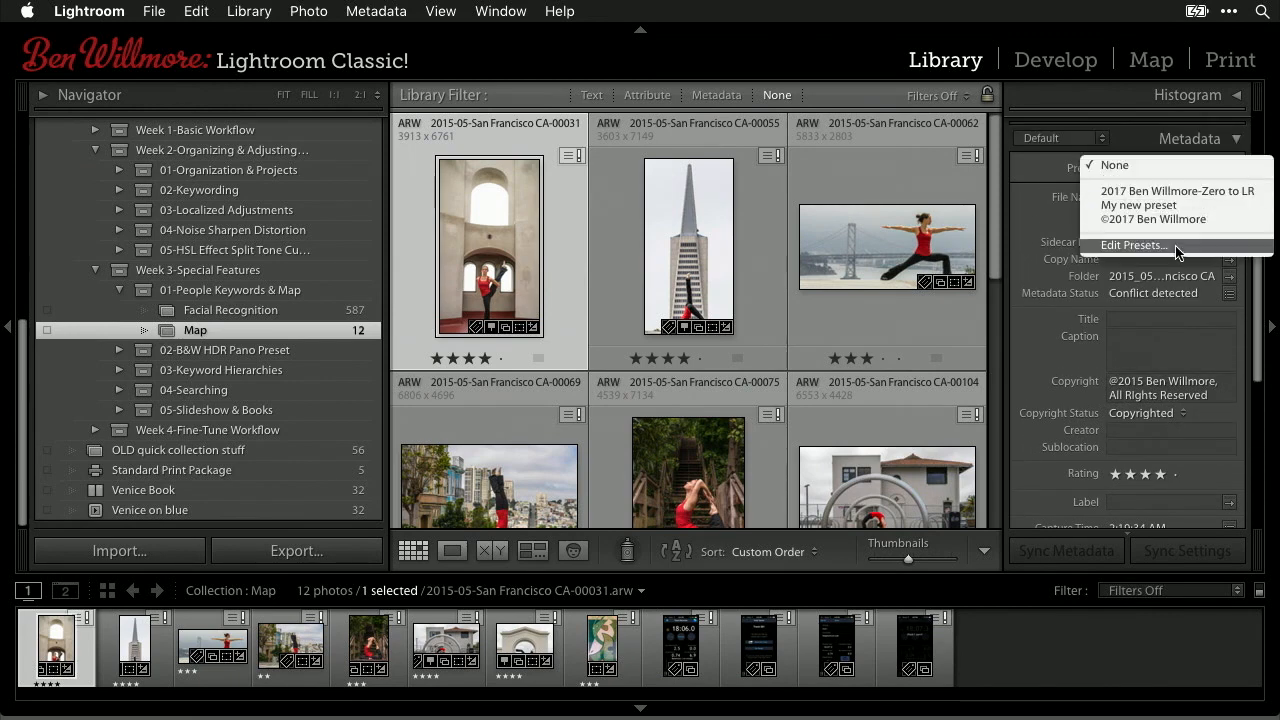
click(1038, 175)
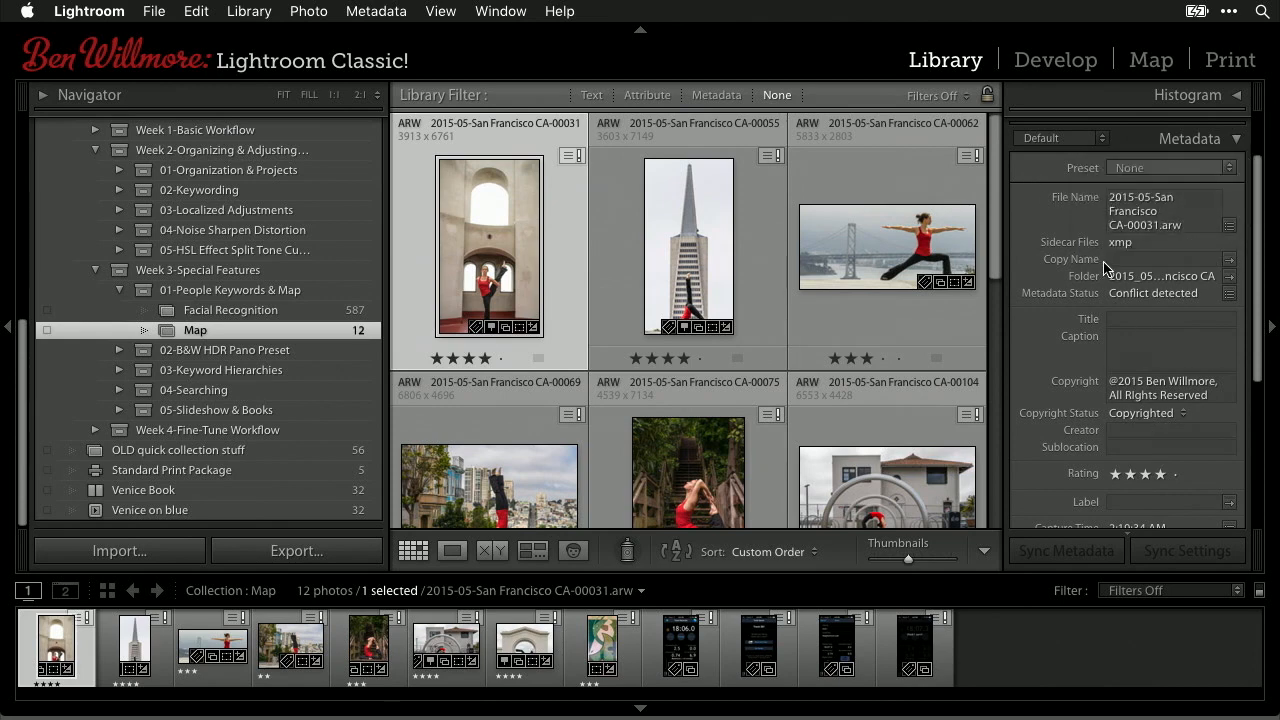
- Collapse the Metadata section and narrow the left collections panel to widen the grid
scroll(1105, 268, up, 1)
scroll(1105, 268, up, 3)
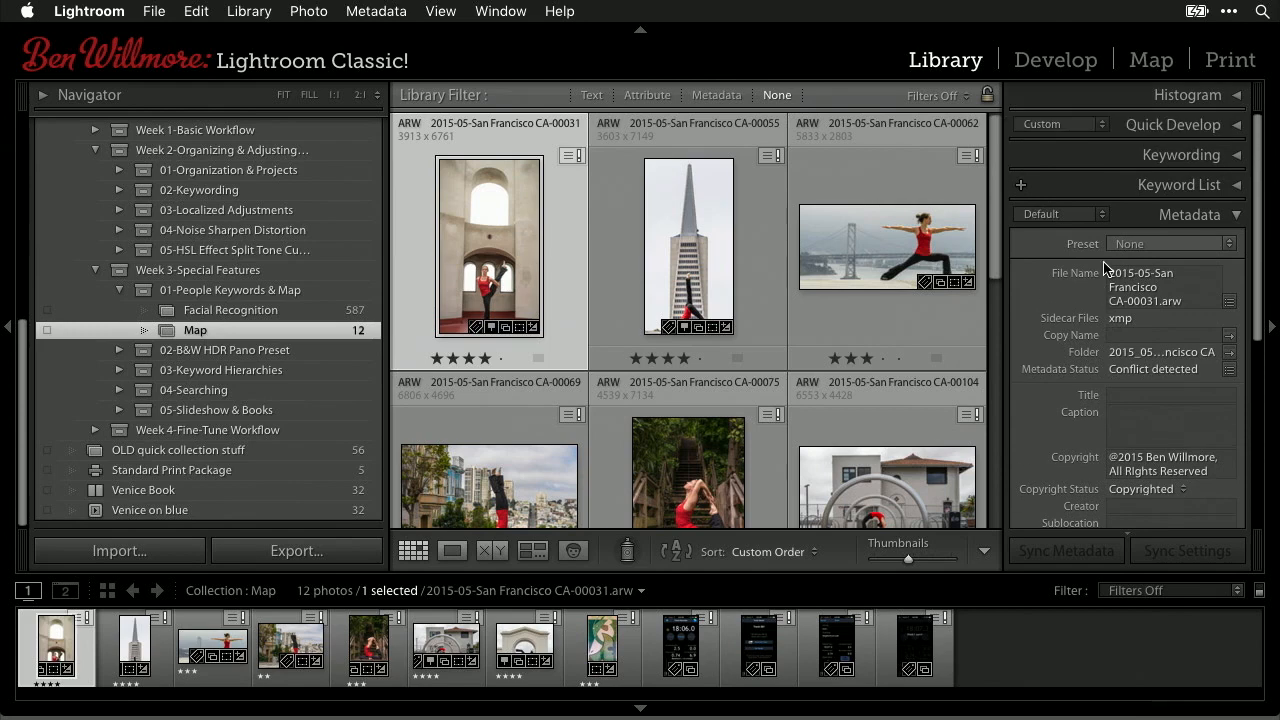
click(1237, 218)
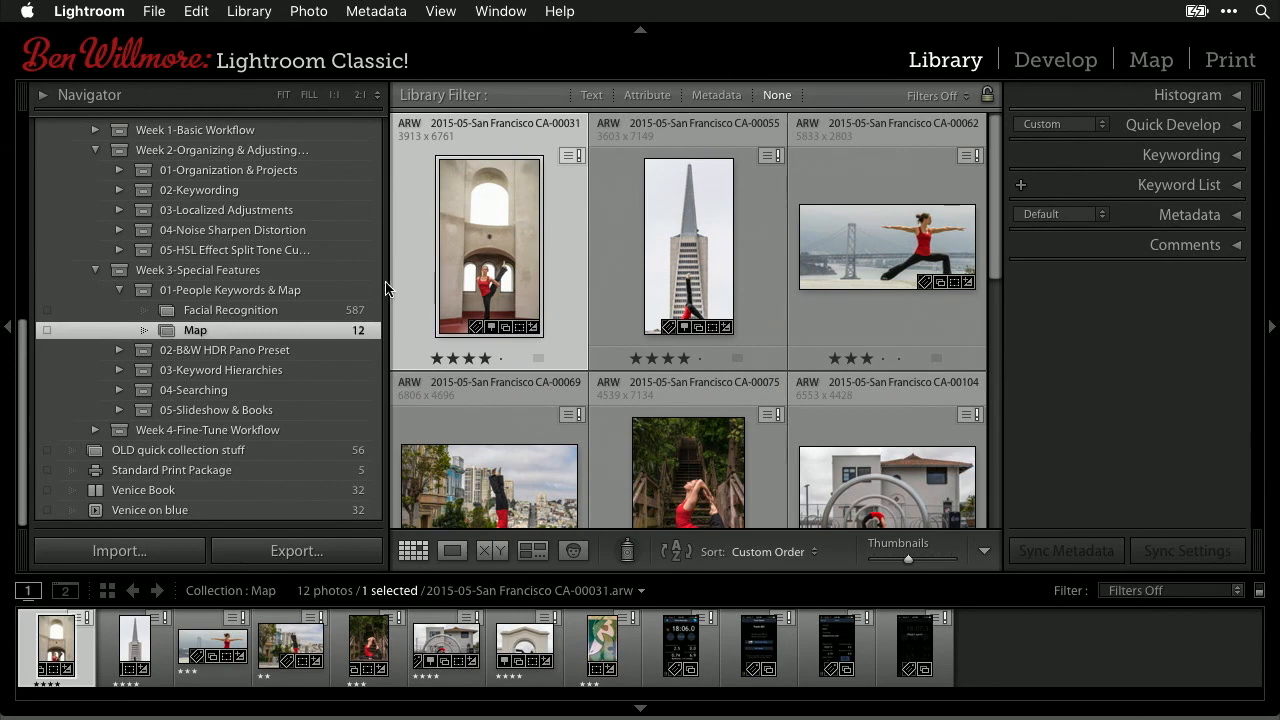
mouse_move(387, 309)
mouse_down()
mouse_move(374, 309)
mouse_move(393, 317)
mouse_up()
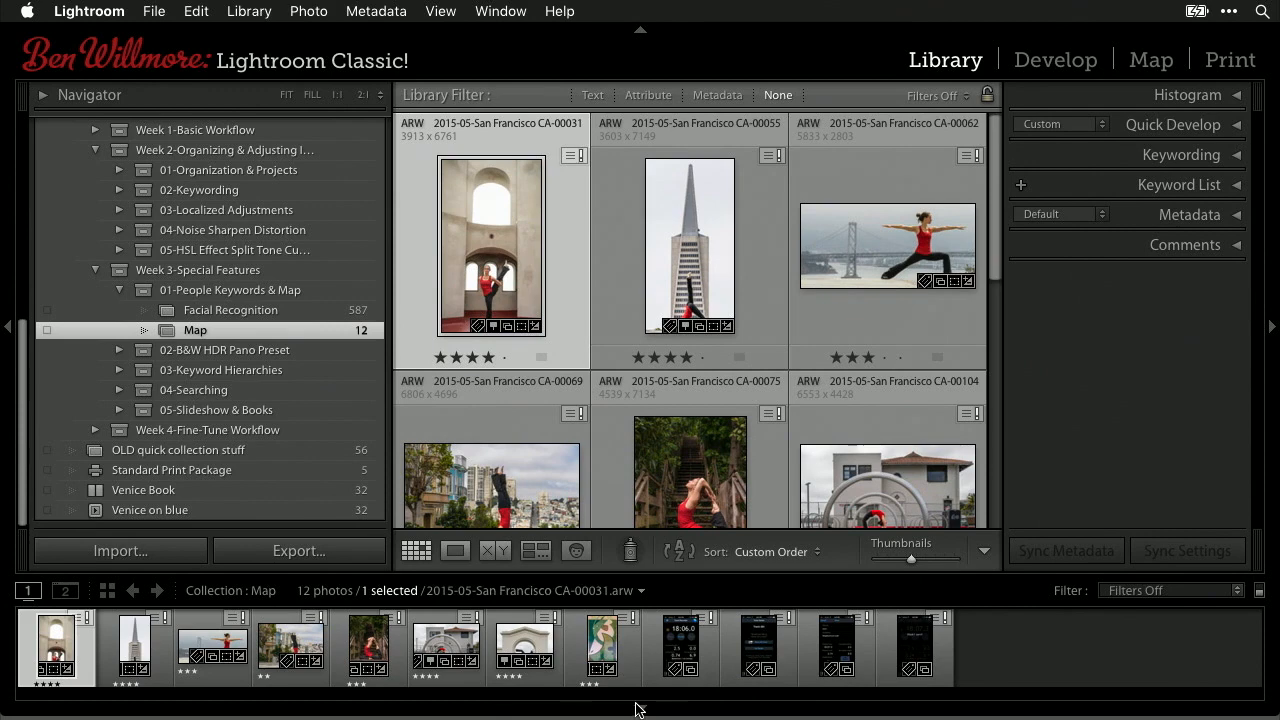
scroll(661, 357, down, 5)
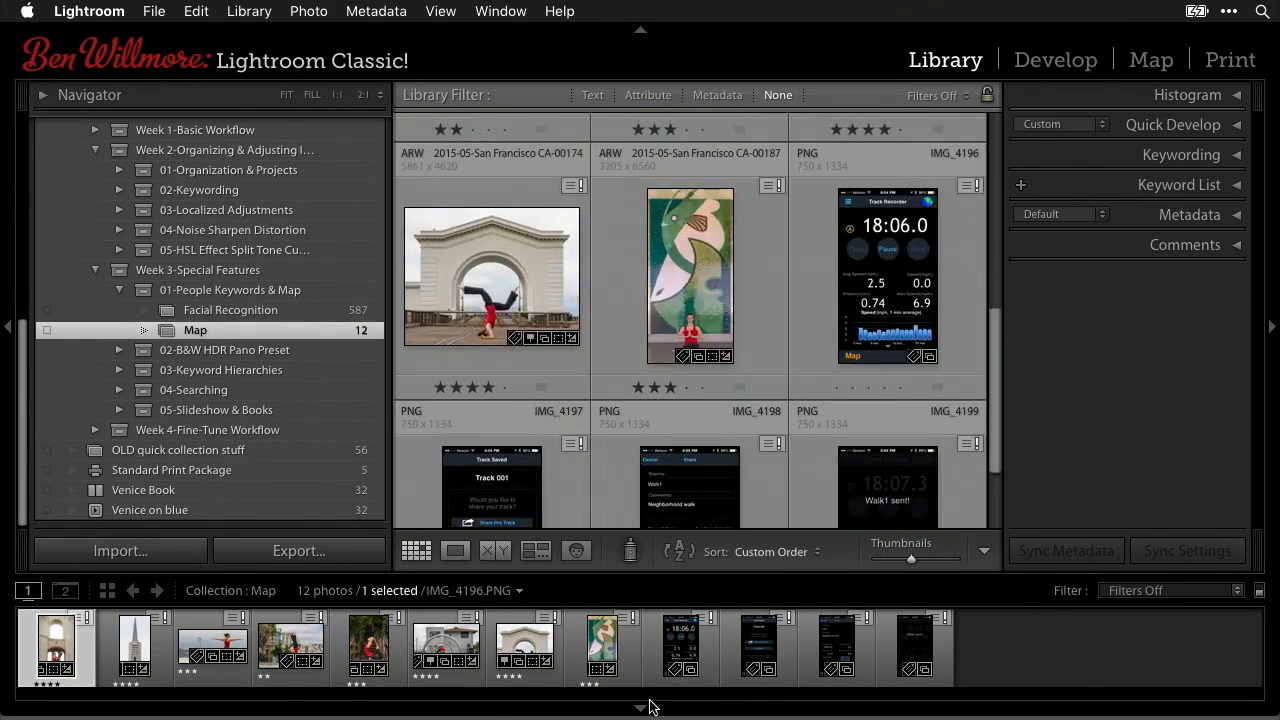
- Hide the filmstrip and open the IMG_4196 Track Recorder screenshot in Loupe view
click(646, 711)
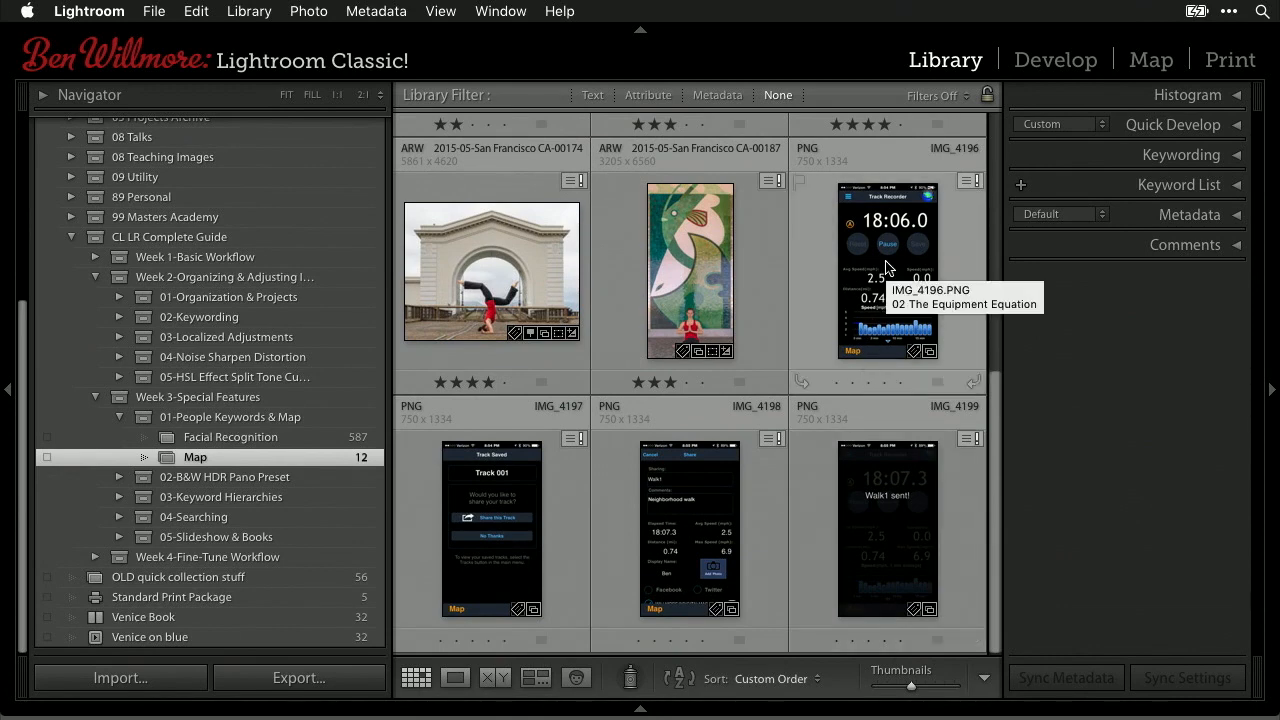
click(885, 267)
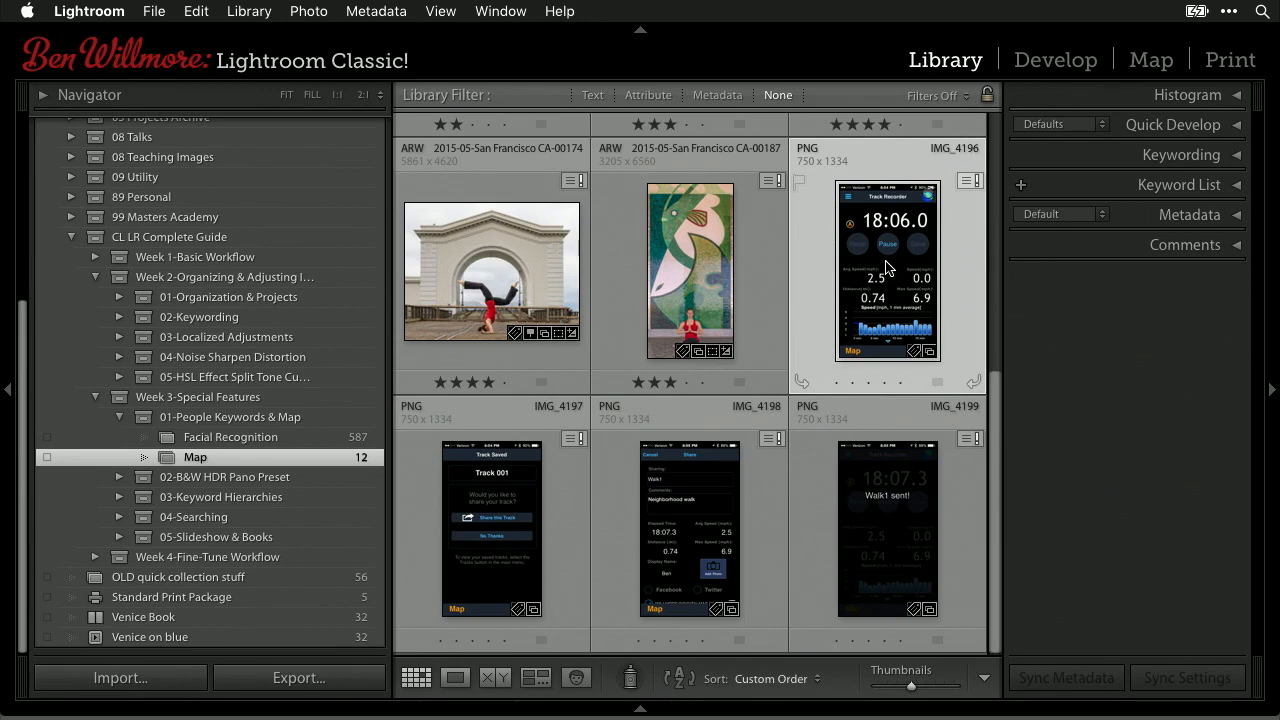
double_click(885, 267)
- Preview IMG_4196 full screen, advance to the Walk1 sharing screenshot, then open the Map module
key(f)
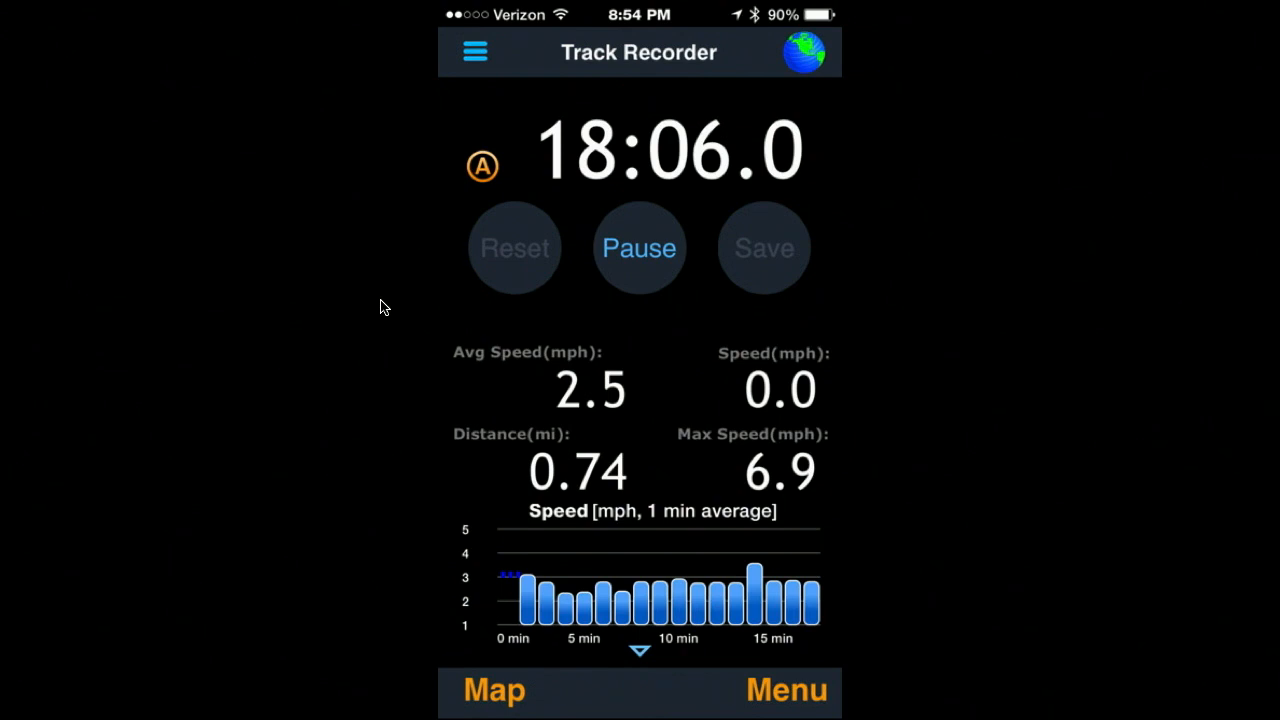
key(Right)
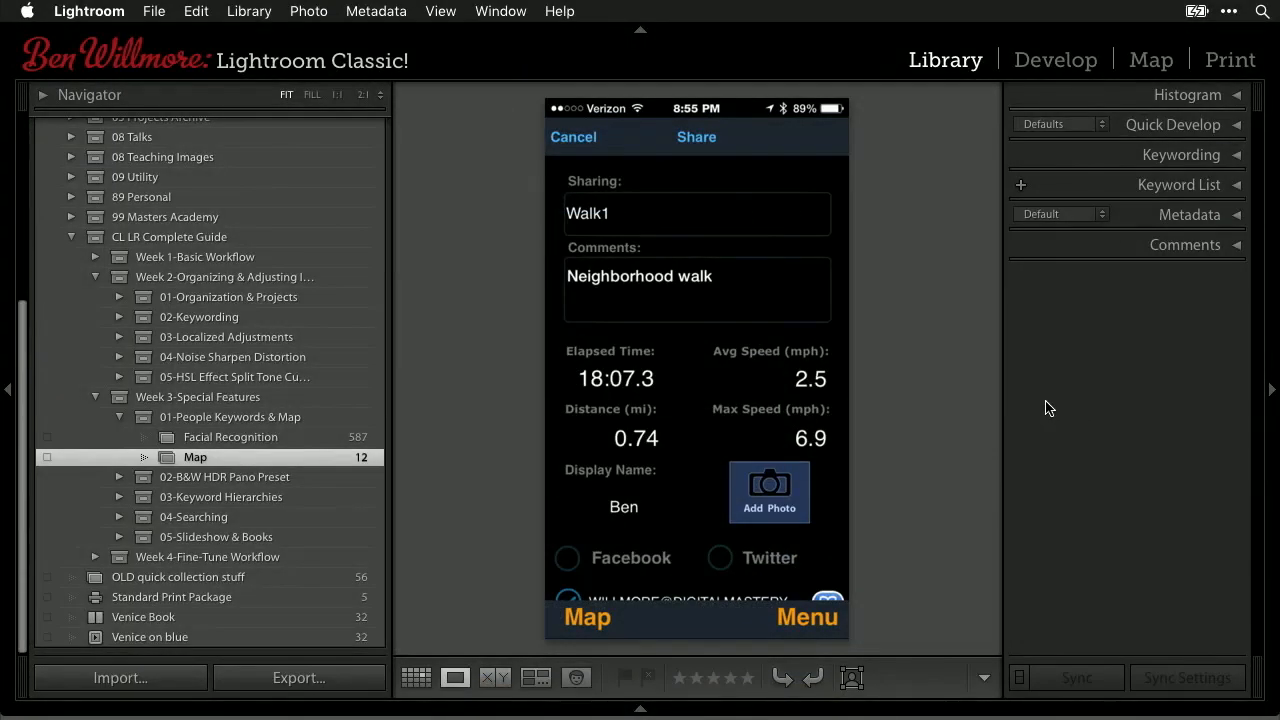
click(1152, 60)
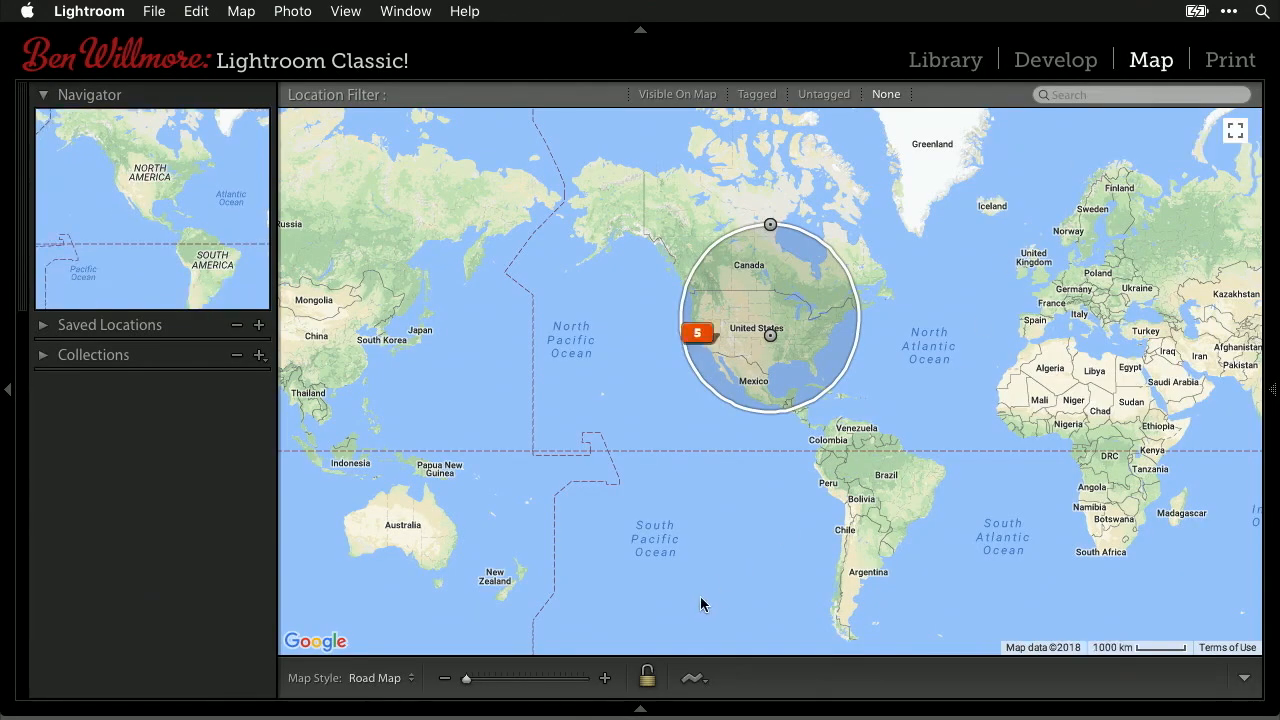
- Look at the tracklog options without choosing one, then go back to the Library
click(698, 682)
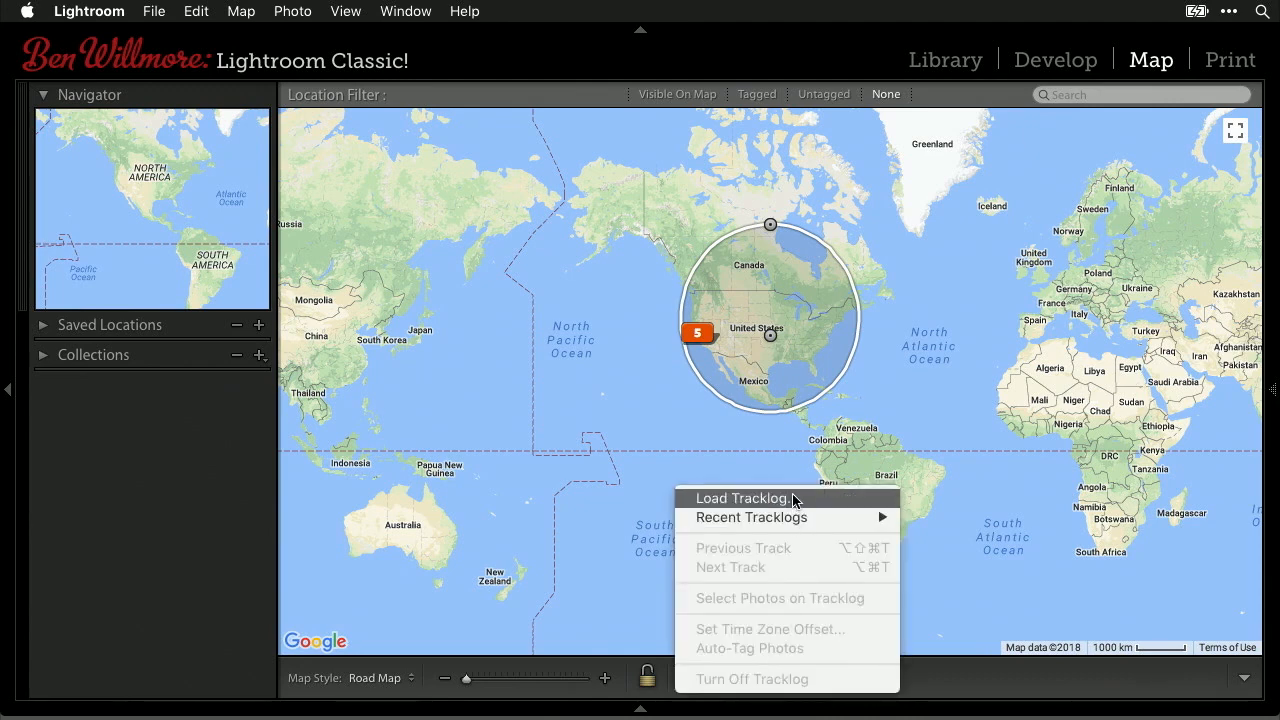
click(1004, 476)
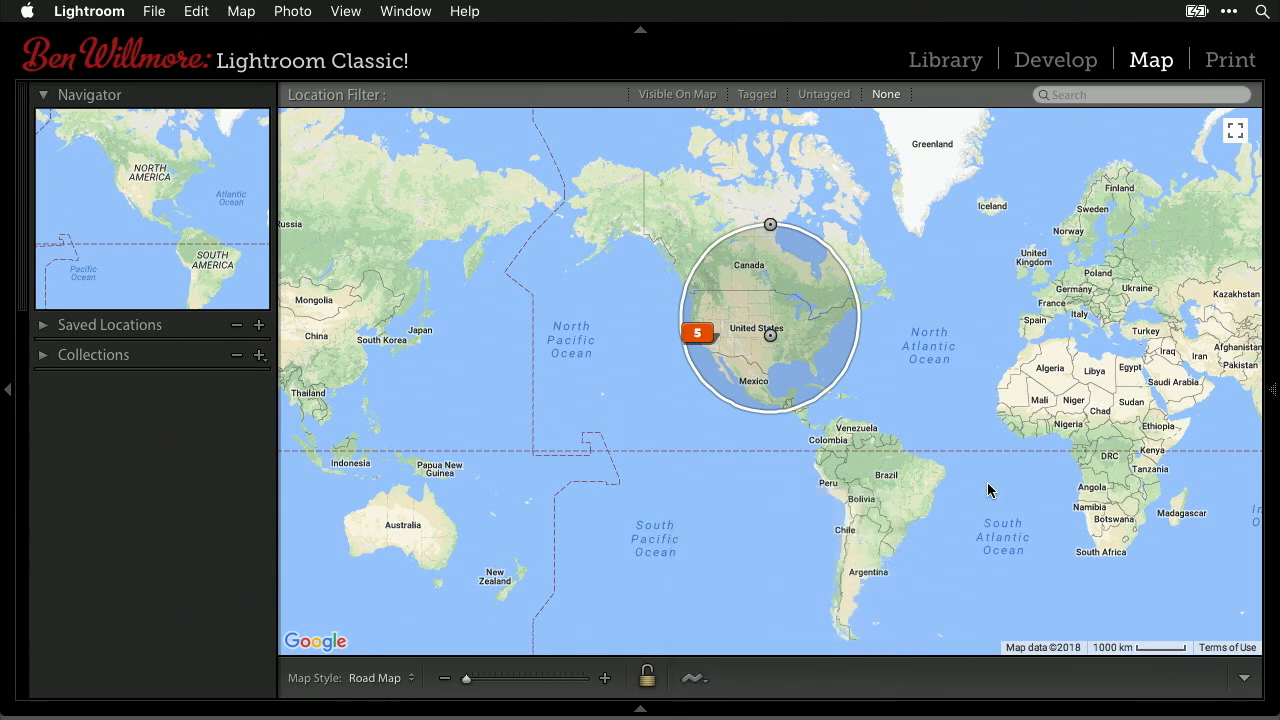
click(928, 59)
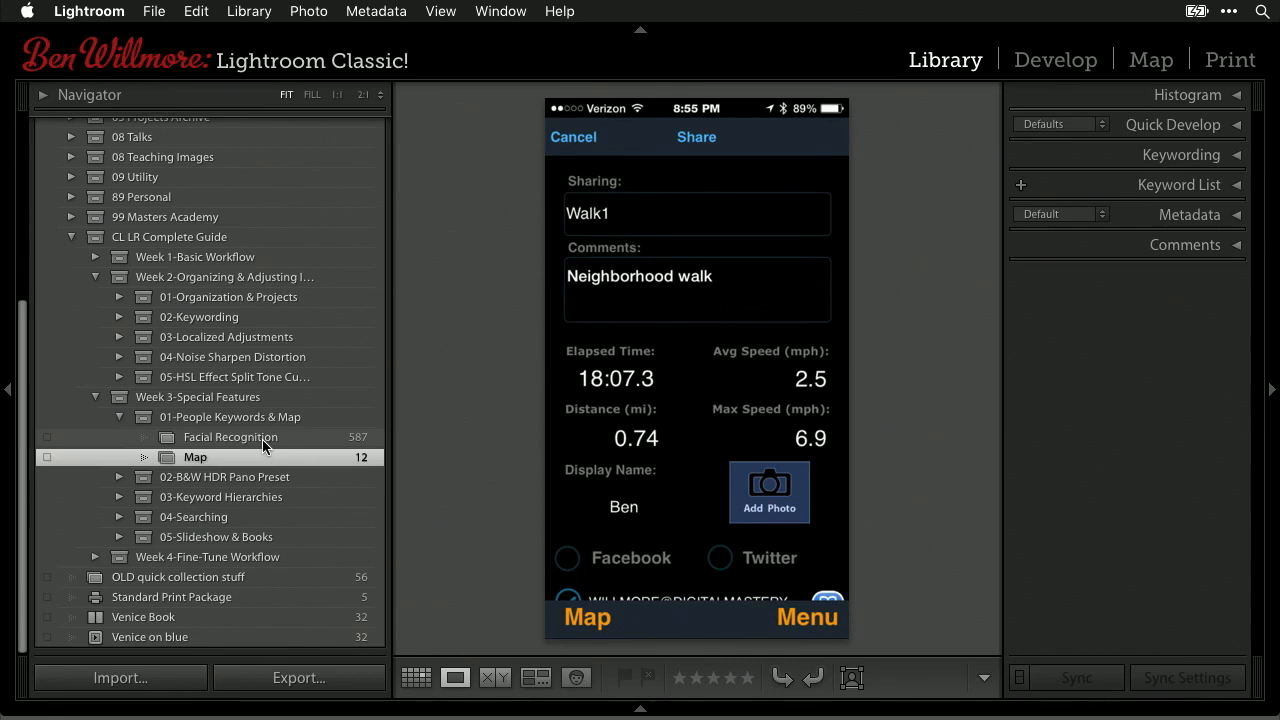
- Select the Facial Recognition collection
click(262, 439)
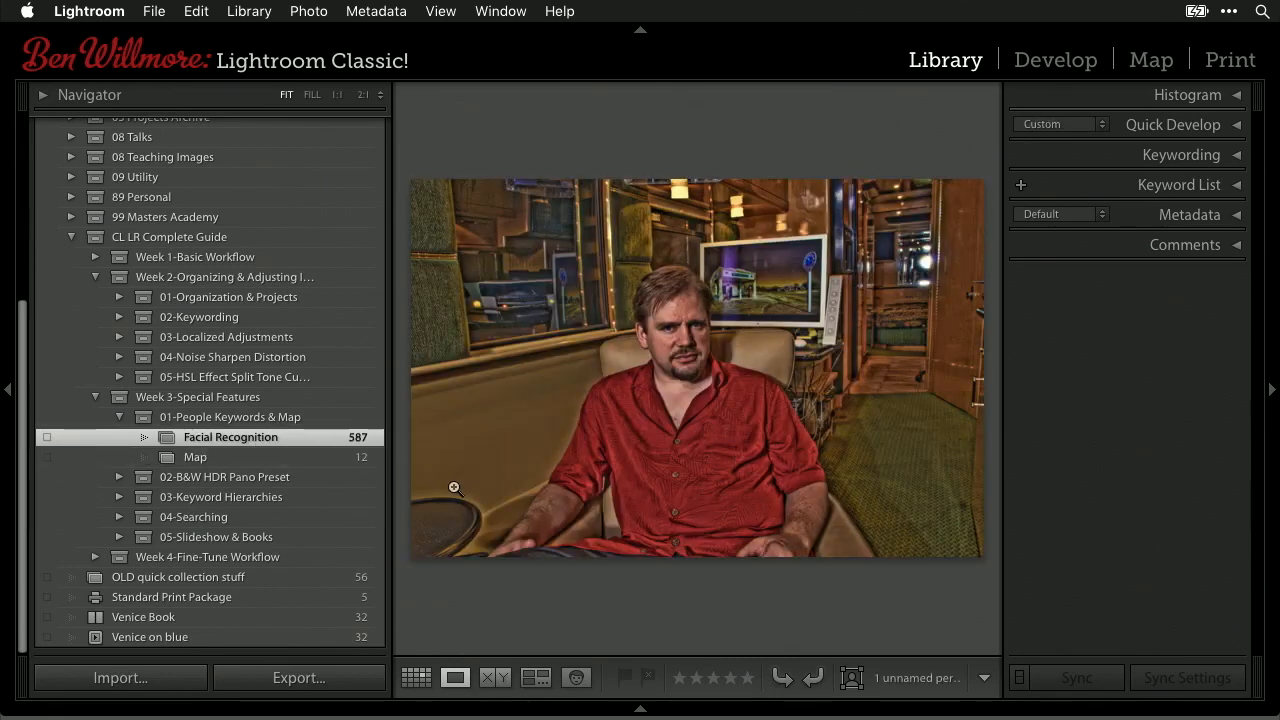
- Show the Facial Recognition portraits in Grid view with both side panels hidden, scrolling through them
key(g)
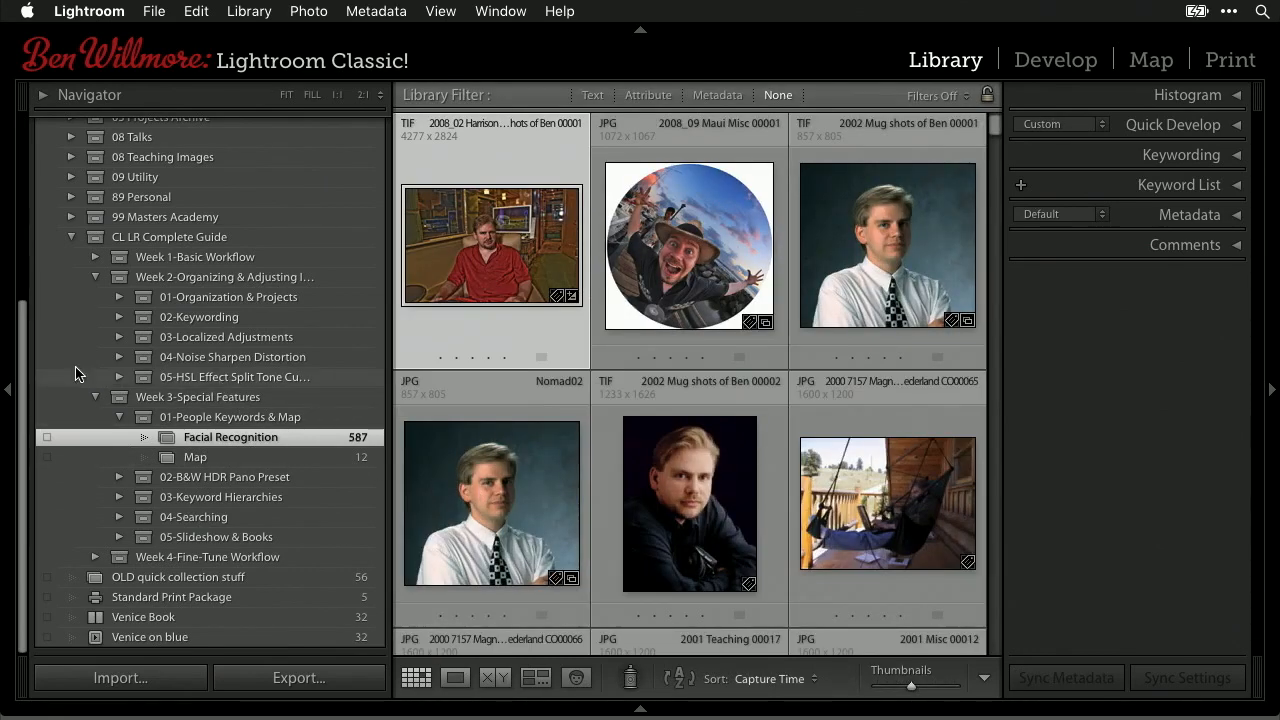
click(5, 392)
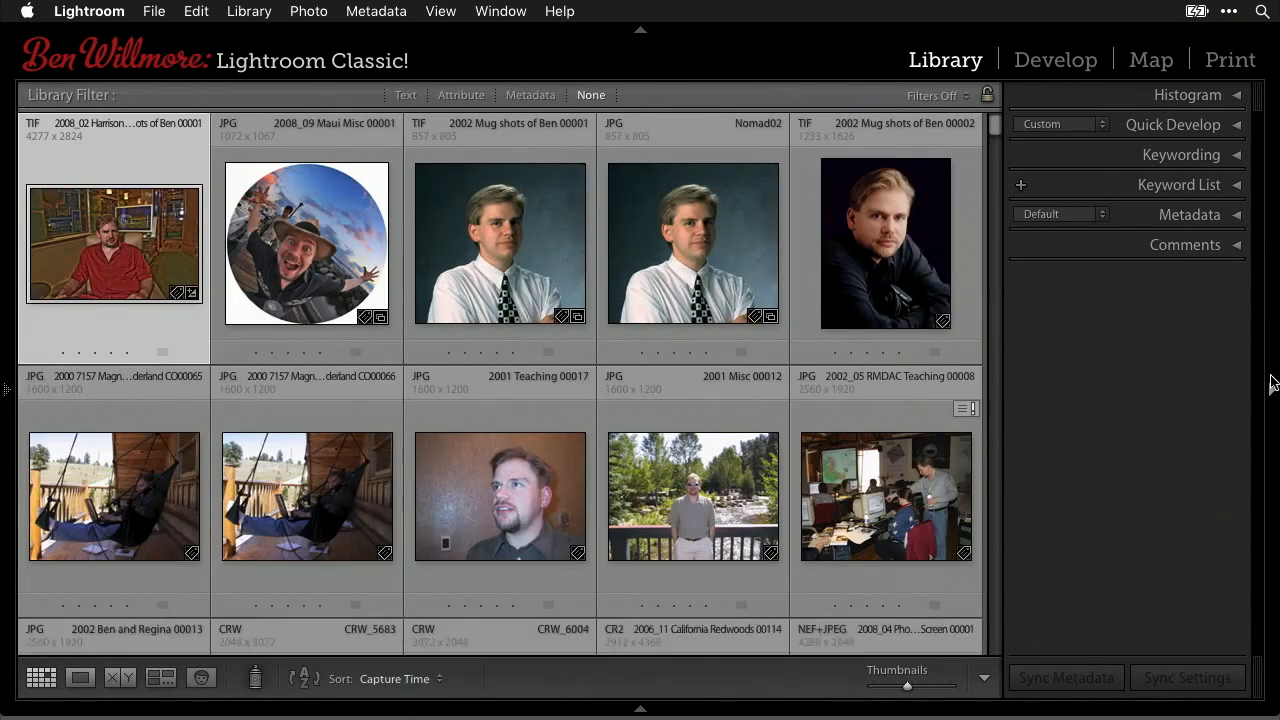
click(1273, 383)
scroll(674, 413, down, 3)
scroll(675, 420, down, 10)
scroll(674, 420, down, 10)
scroll(674, 420, down, 3)
scroll(675, 420, up, 1)
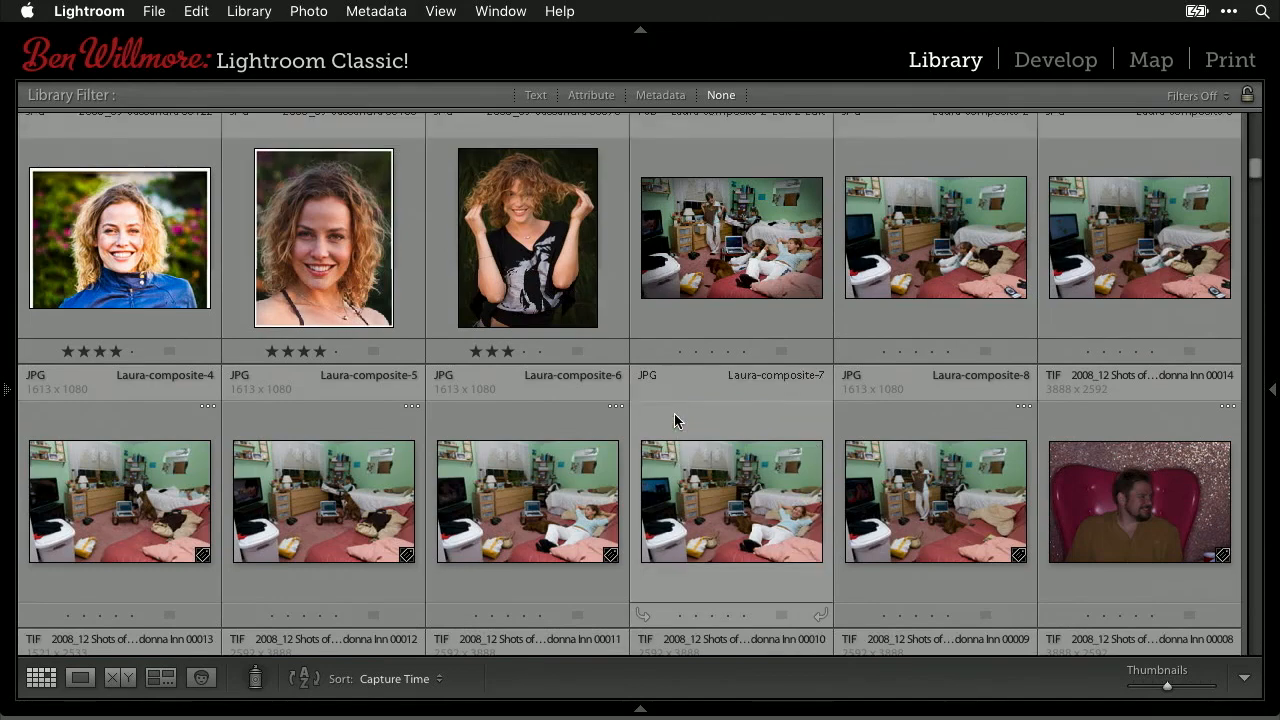
scroll(674, 420, up, 12)
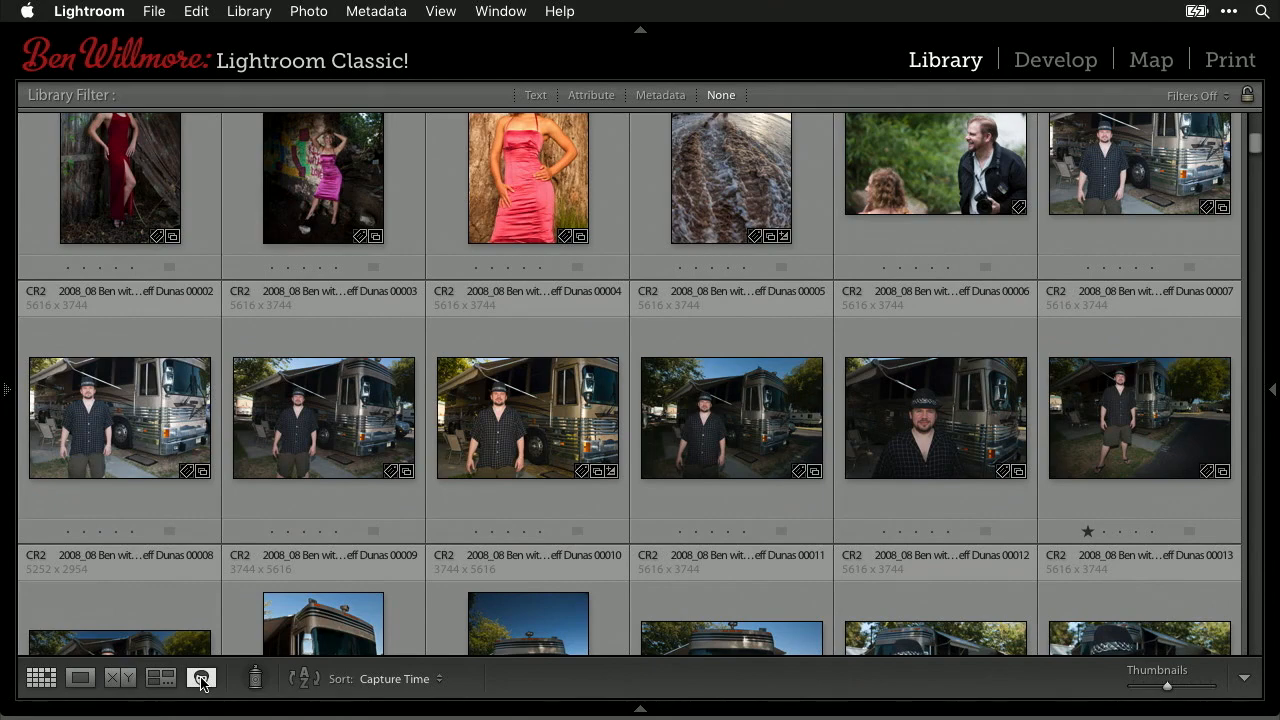
click(201, 679)
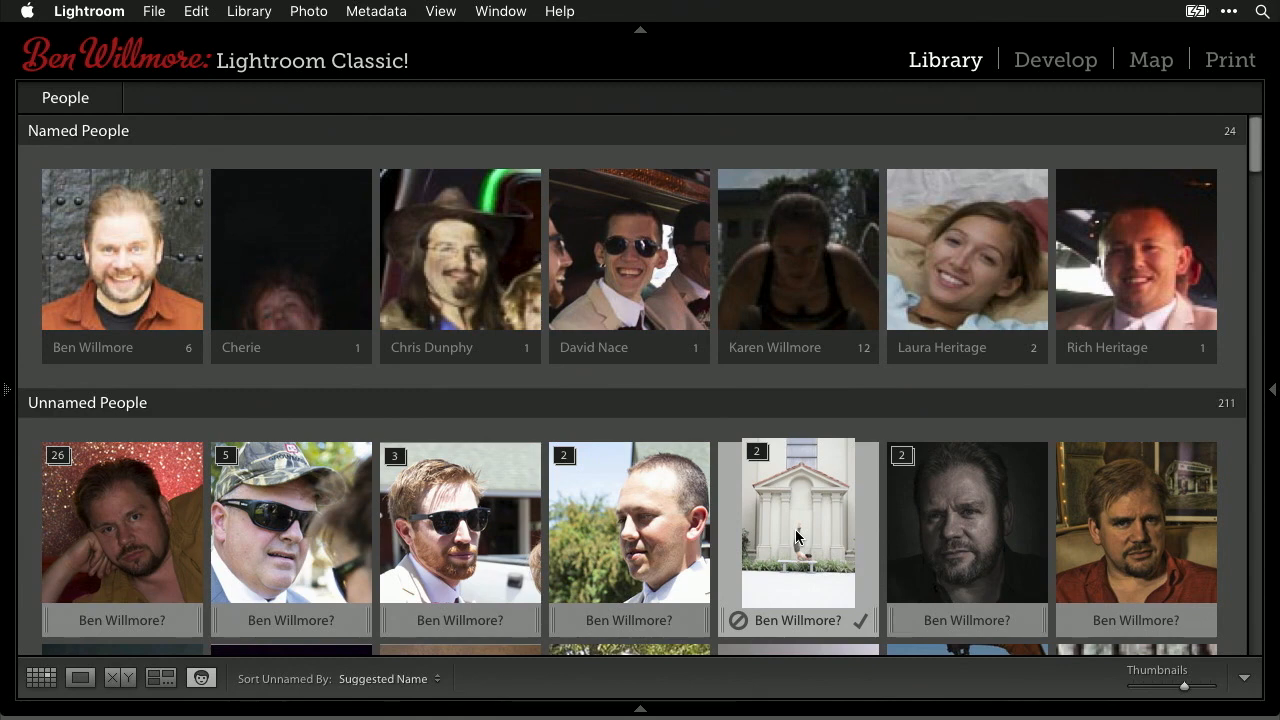
scroll(527, 507, down, 5)
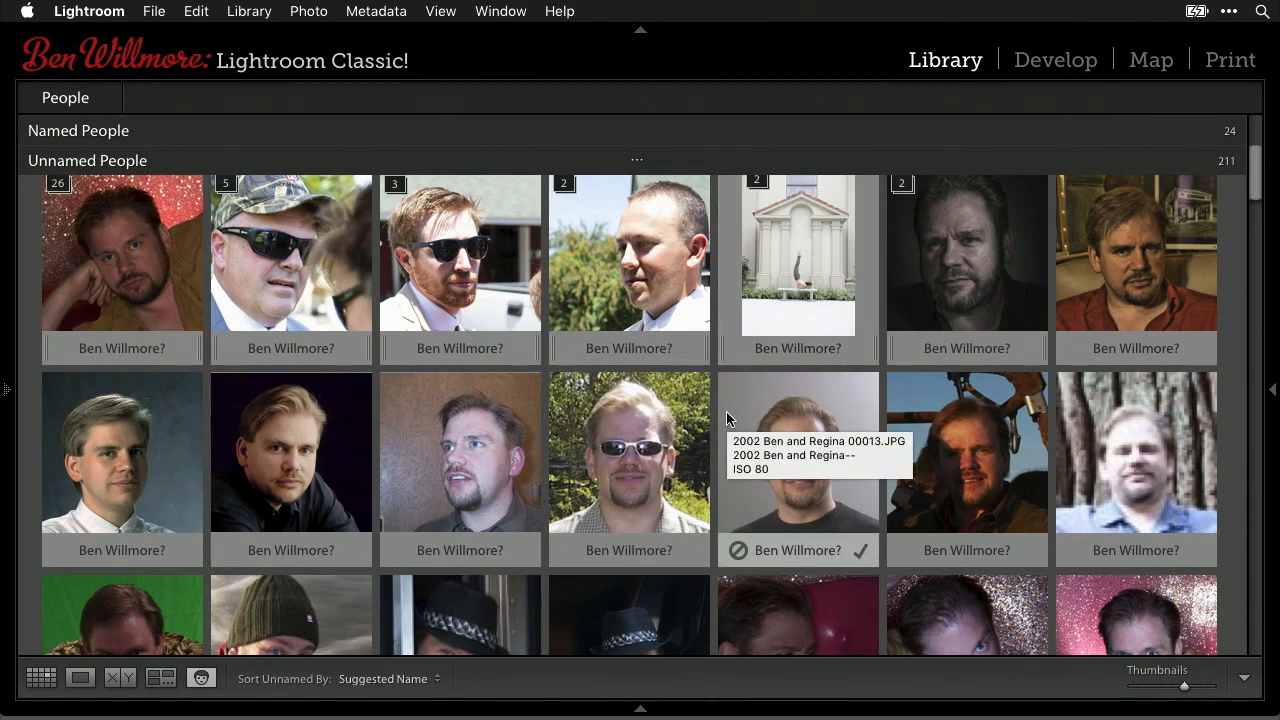
scroll(638, 372, down, 10)
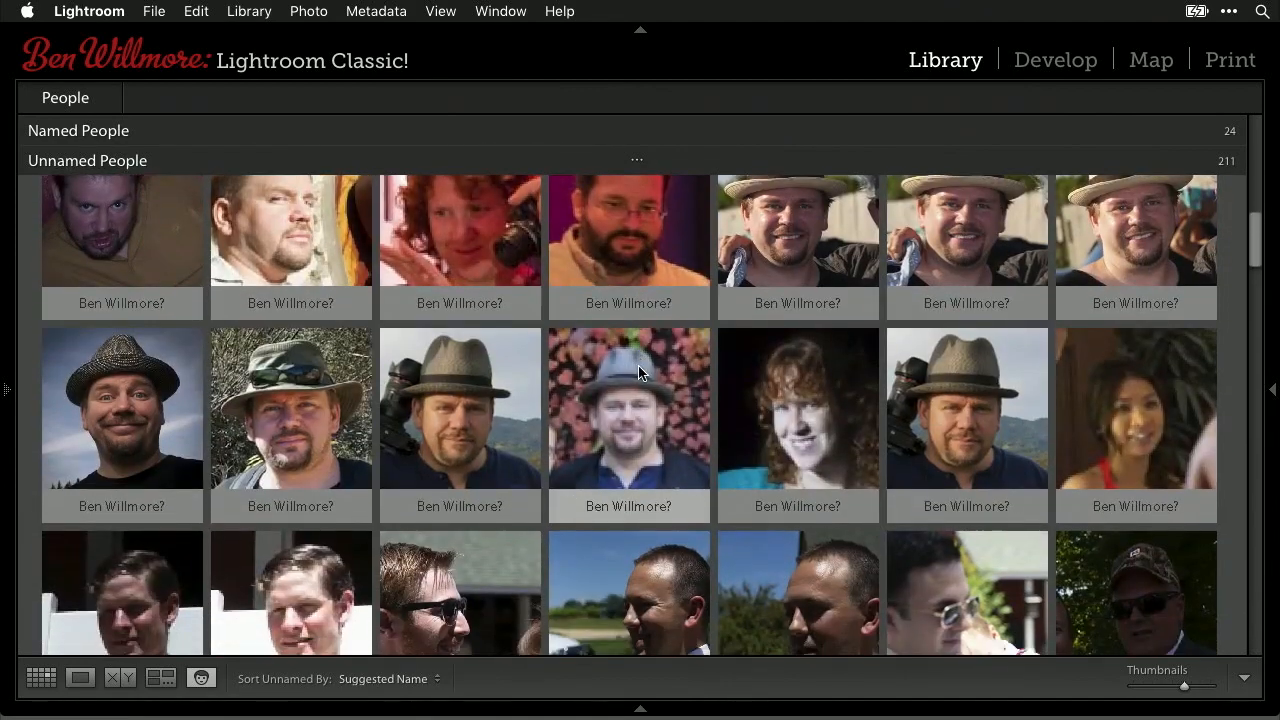
scroll(638, 365, up, 3)
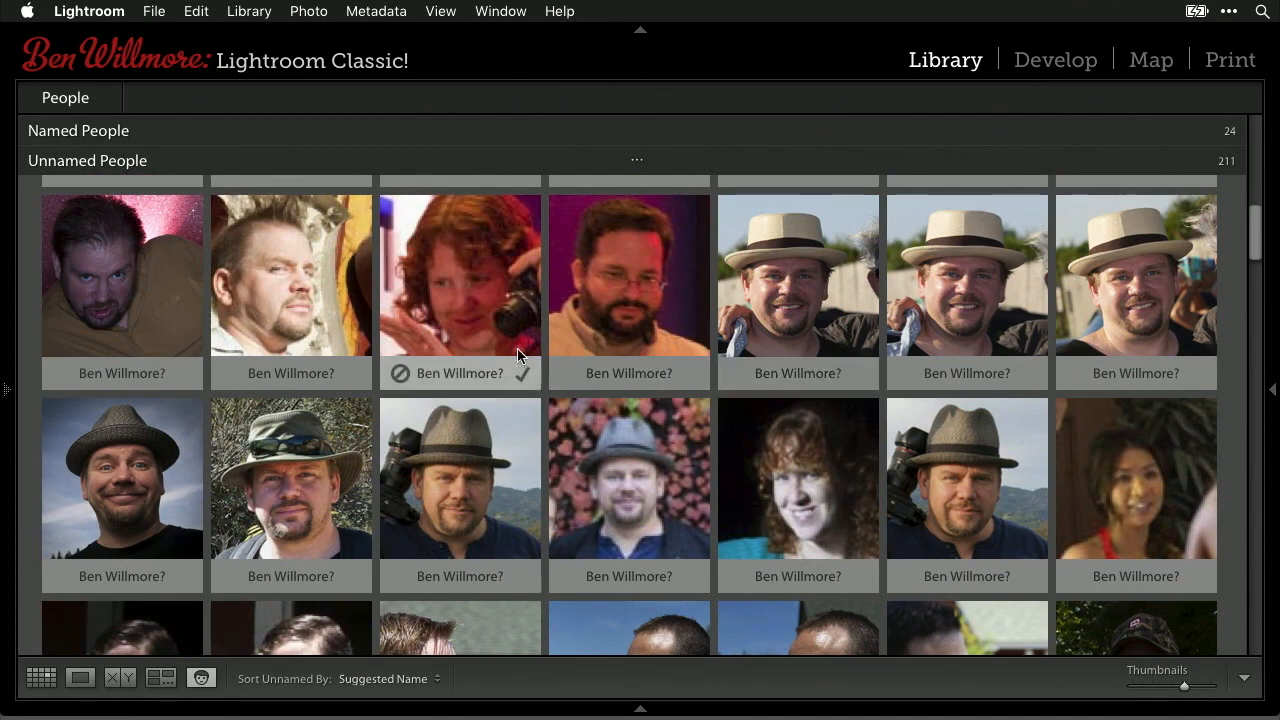
- Name the red-haired woman's face with the second suggested existing person's name
click(434, 373)
text(Cherie)
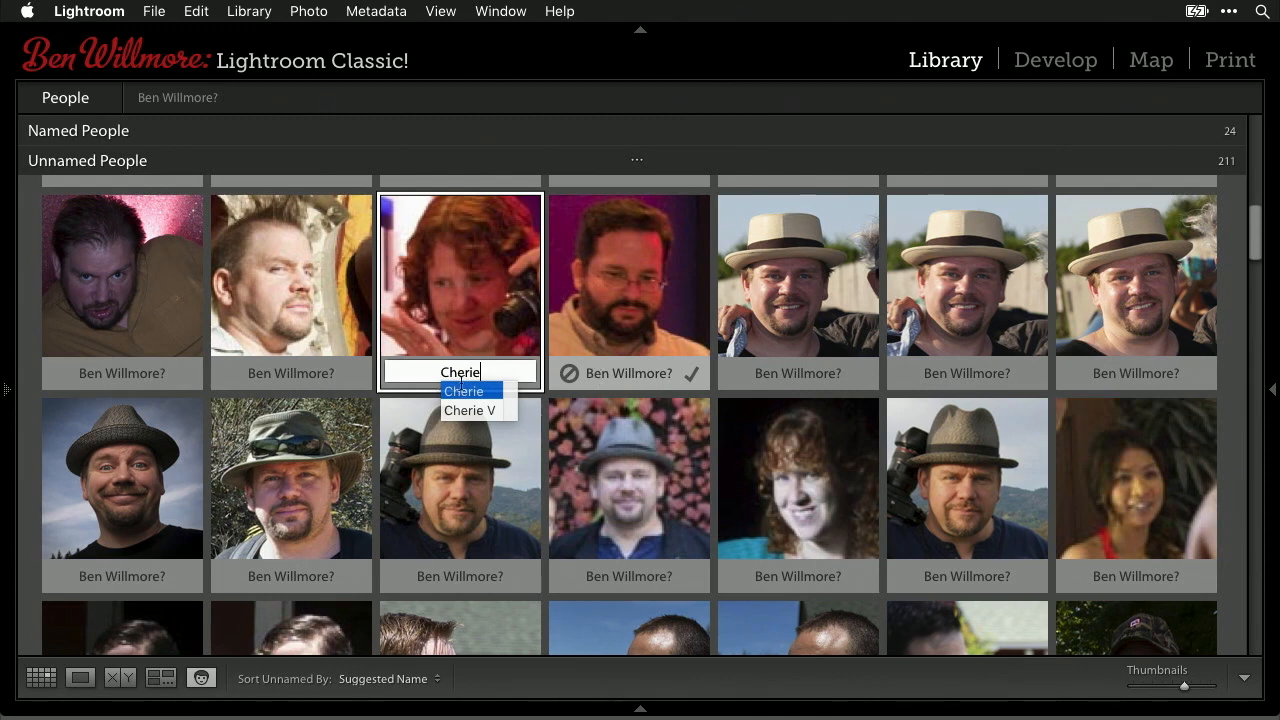
key(Down)
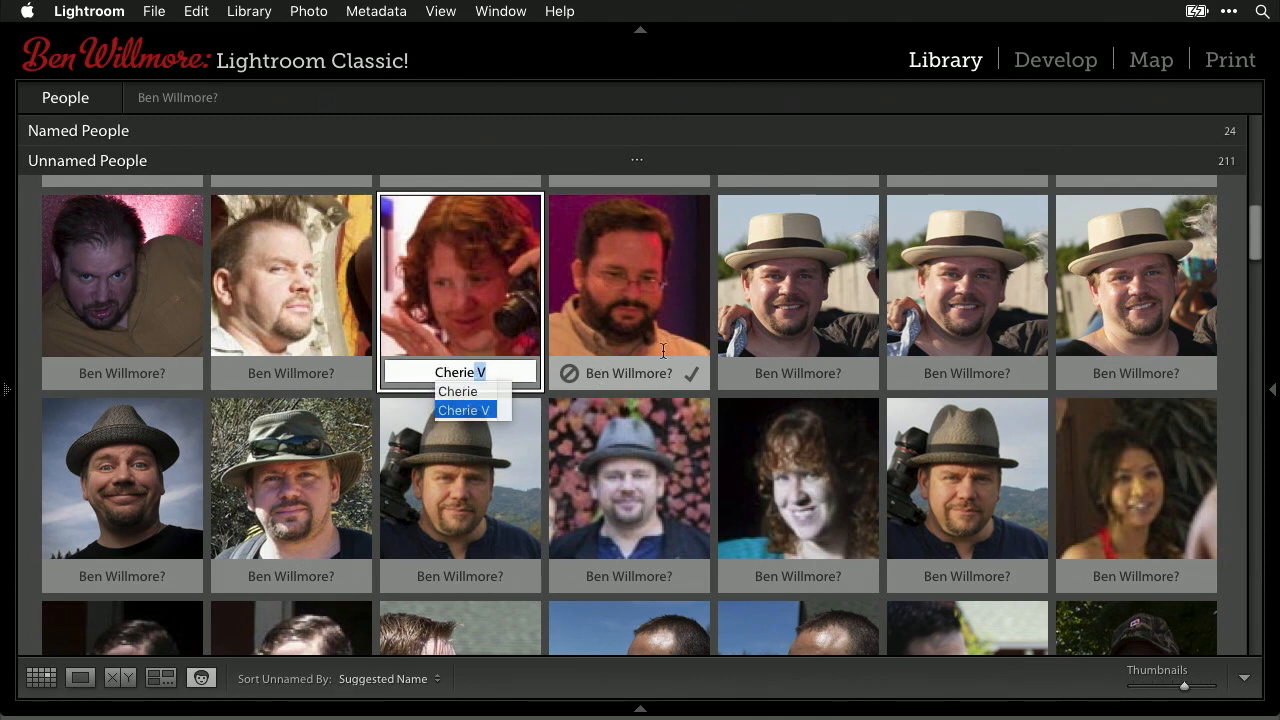
key(Return)
key(Return)
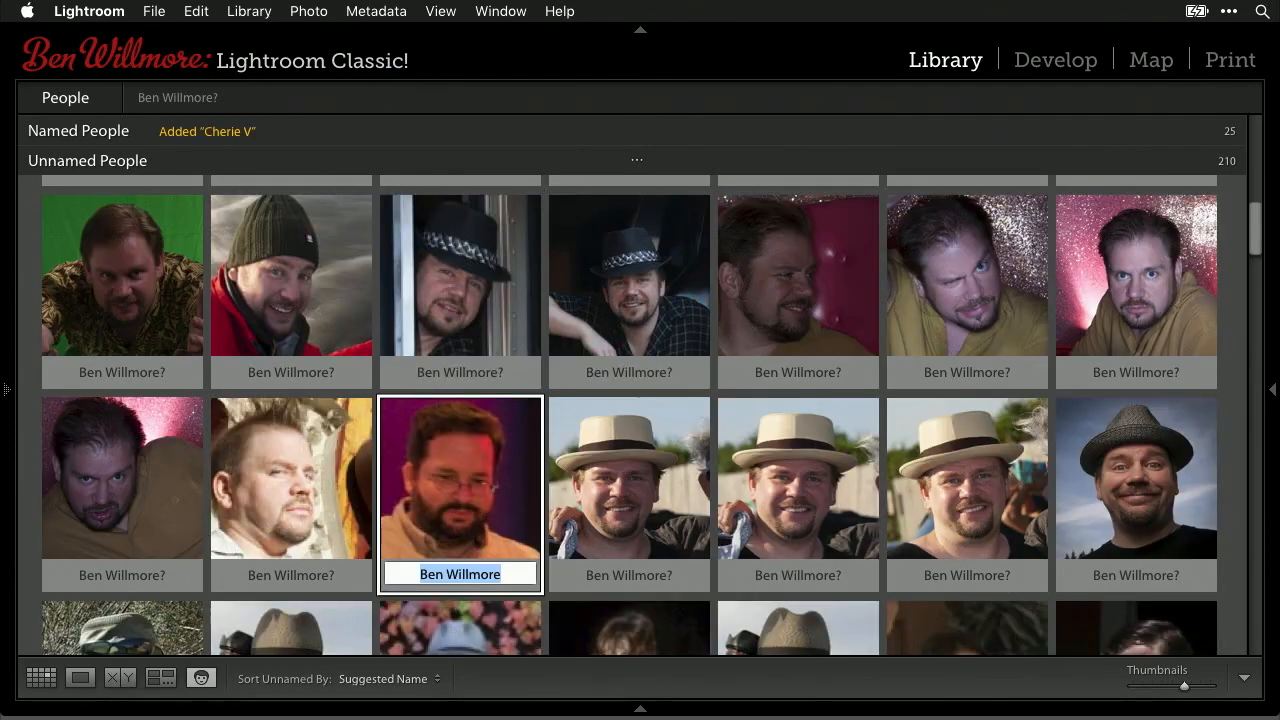
- Give the bearded man in glasses a new person's name
scroll(627, 447, up, 5)
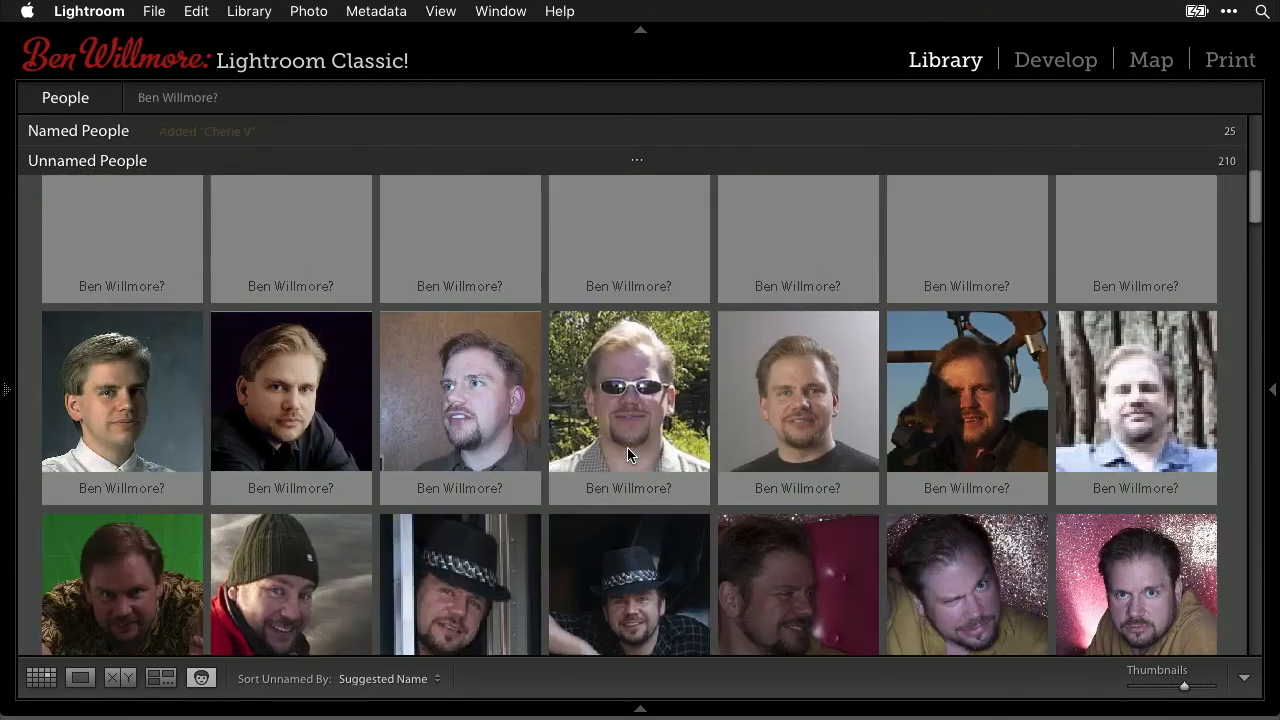
scroll(627, 447, up, 5)
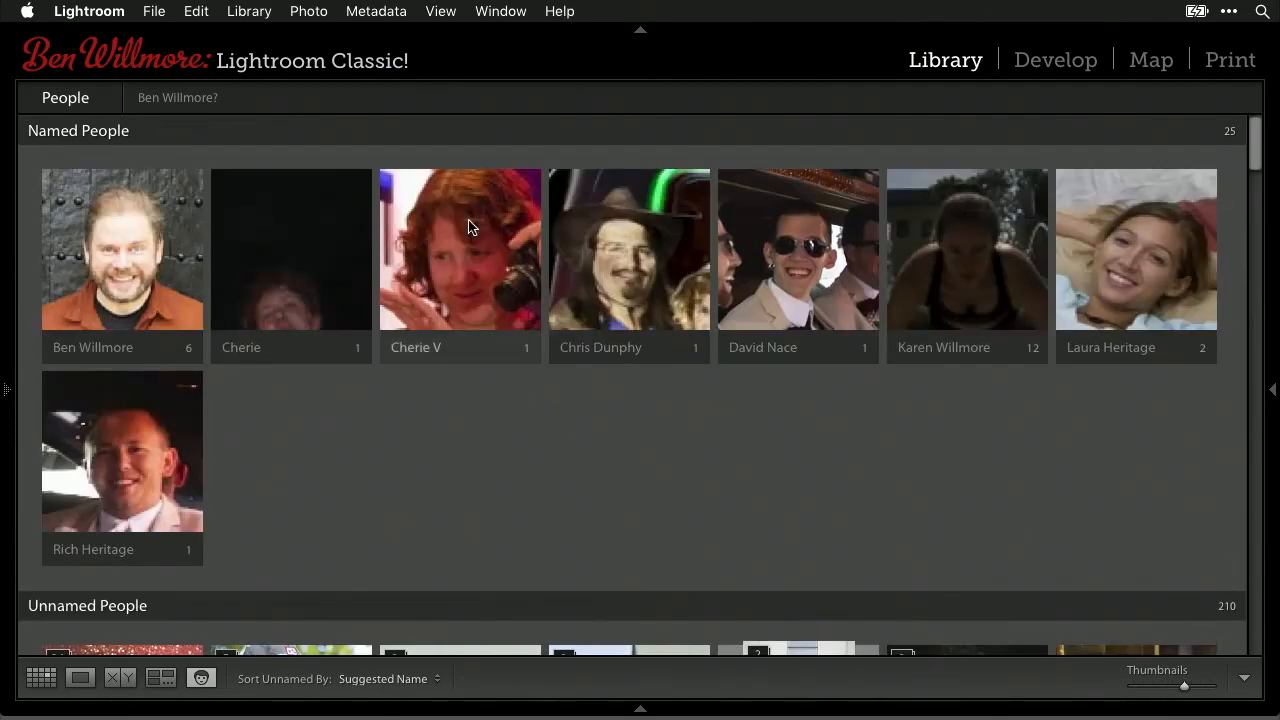
scroll(615, 474, down, 6)
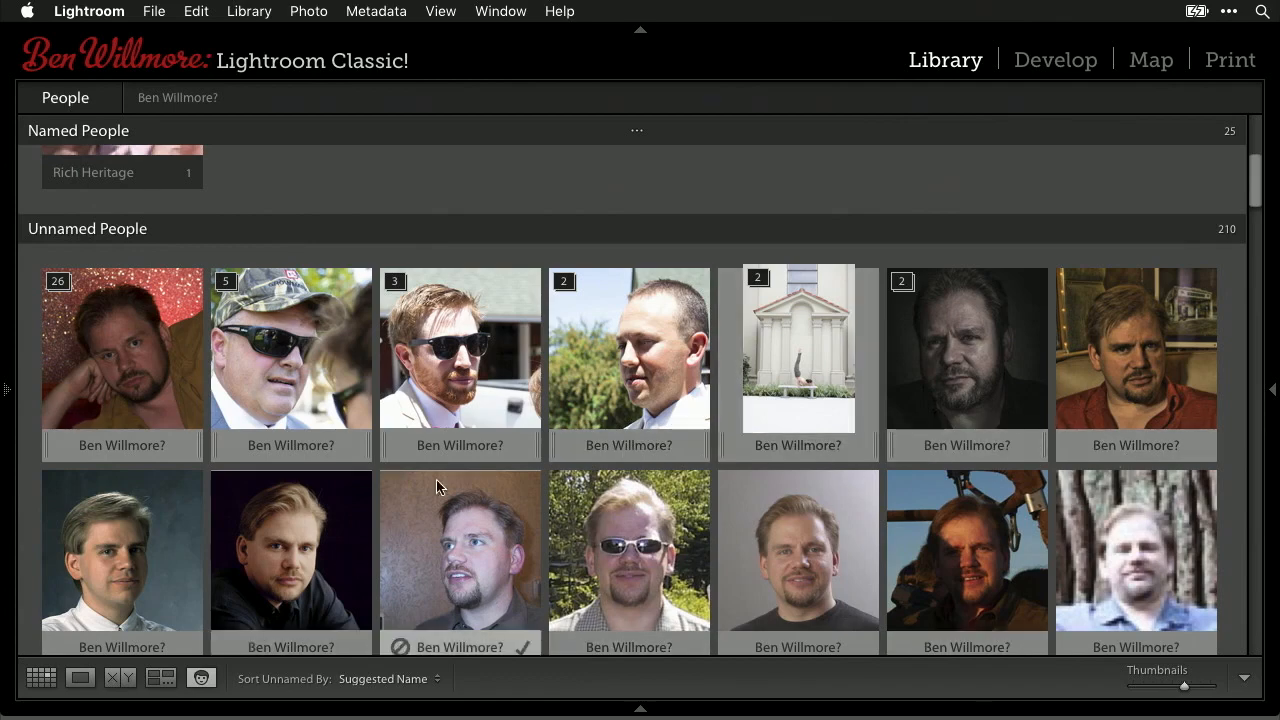
scroll(640, 500, down, 3)
scroll(666, 527, down, 2)
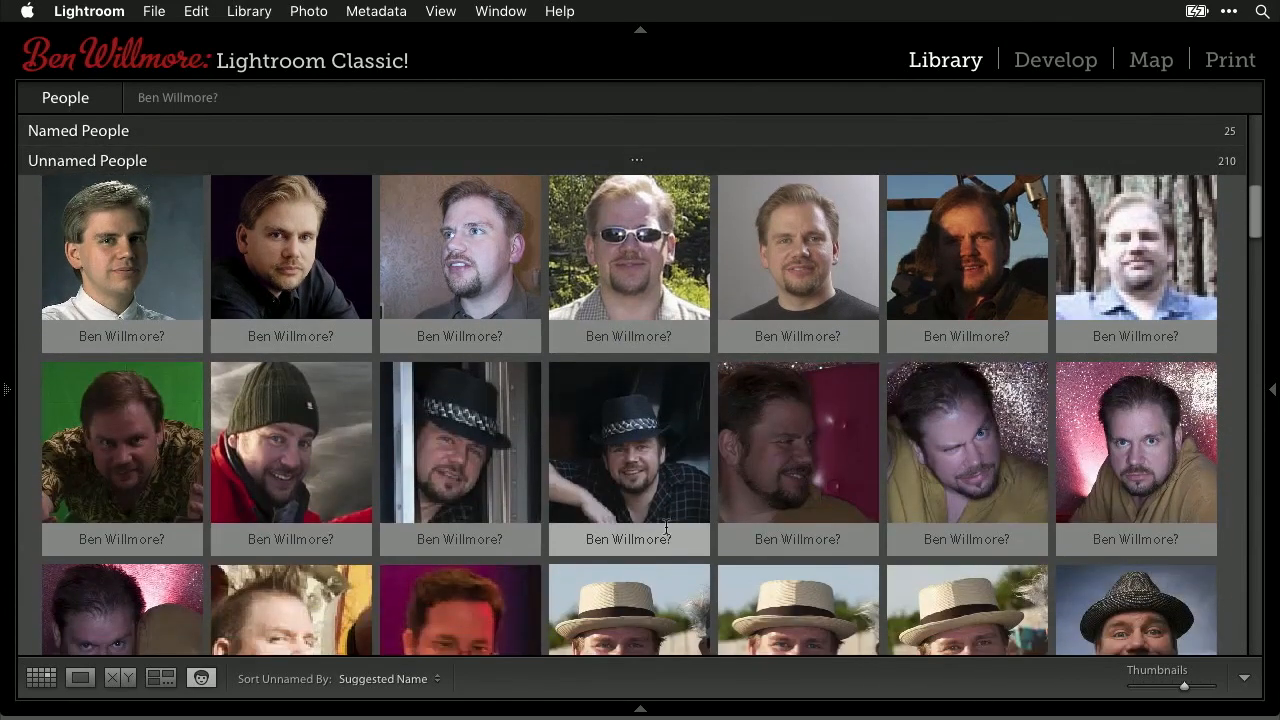
scroll(666, 527, down, 4)
scroll(665, 532, down, 1)
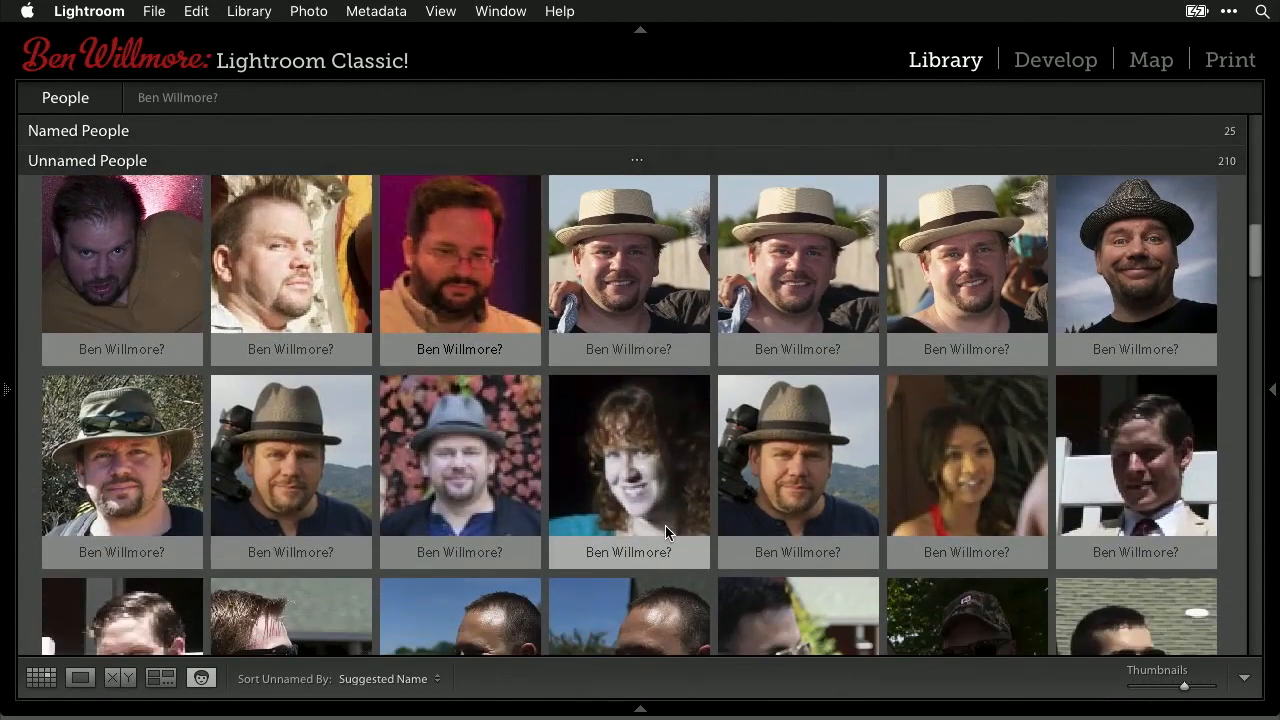
click(463, 349)
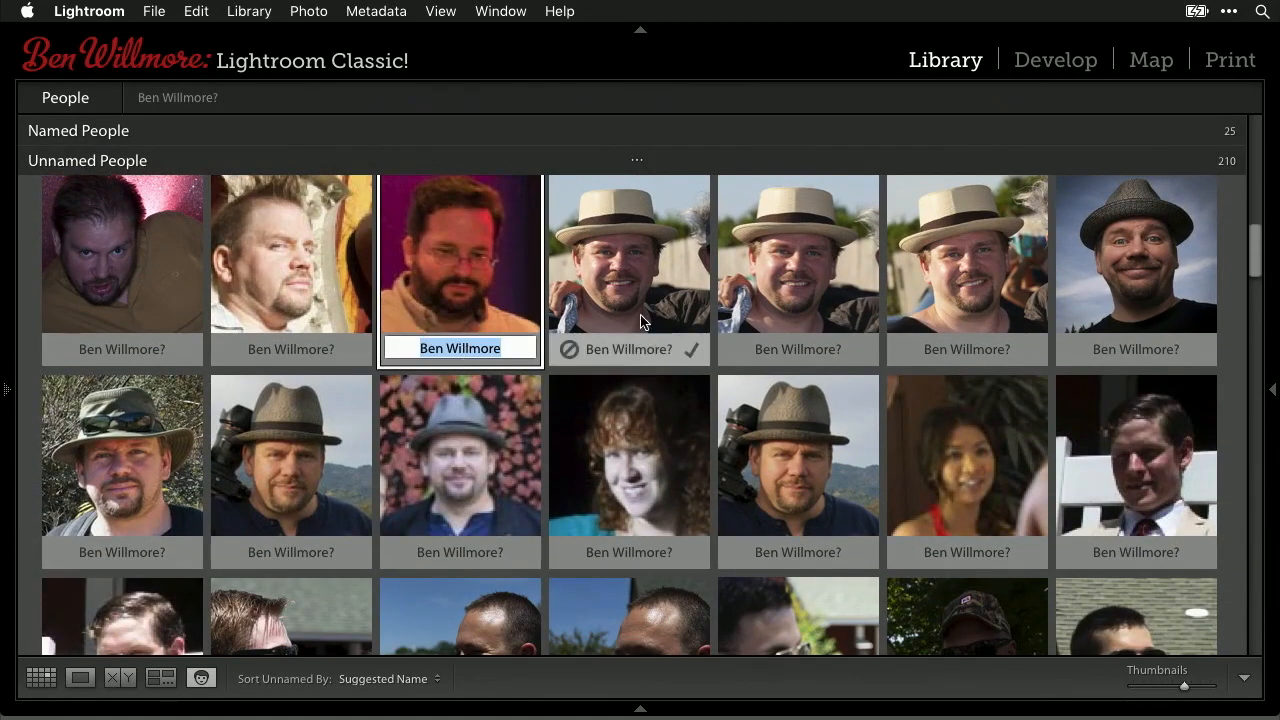
text(Rod)
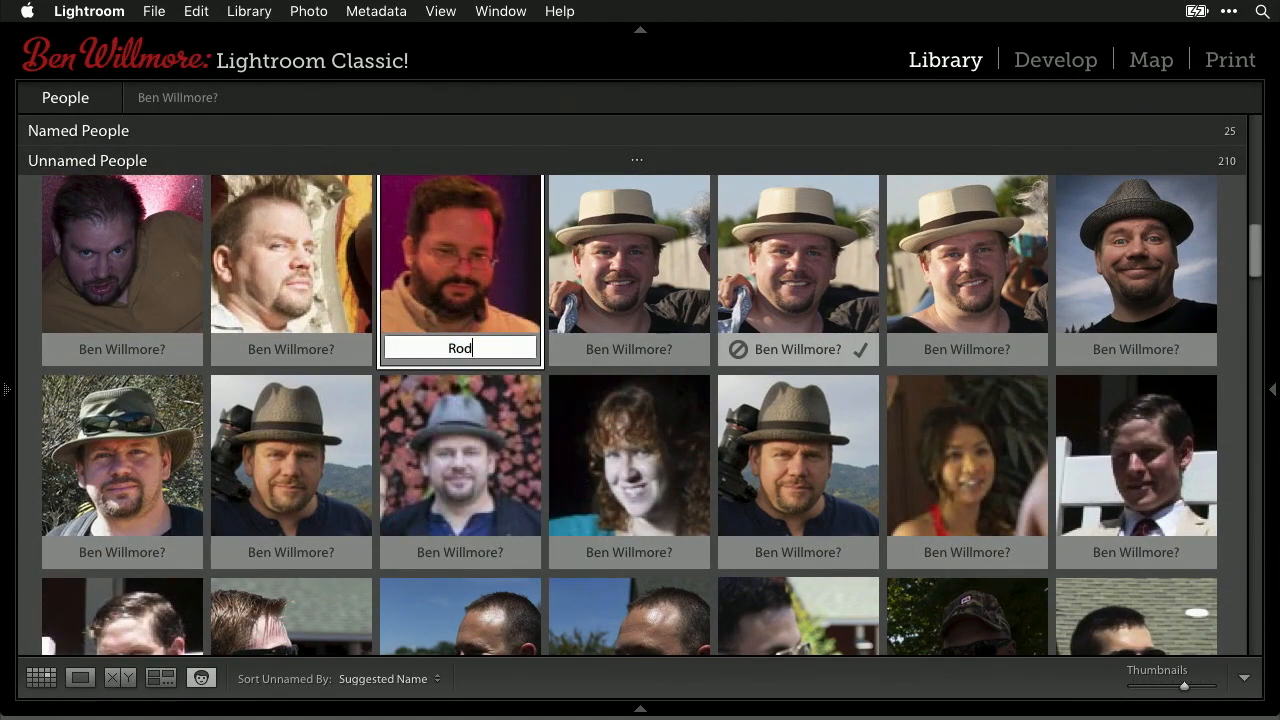
key(Return)
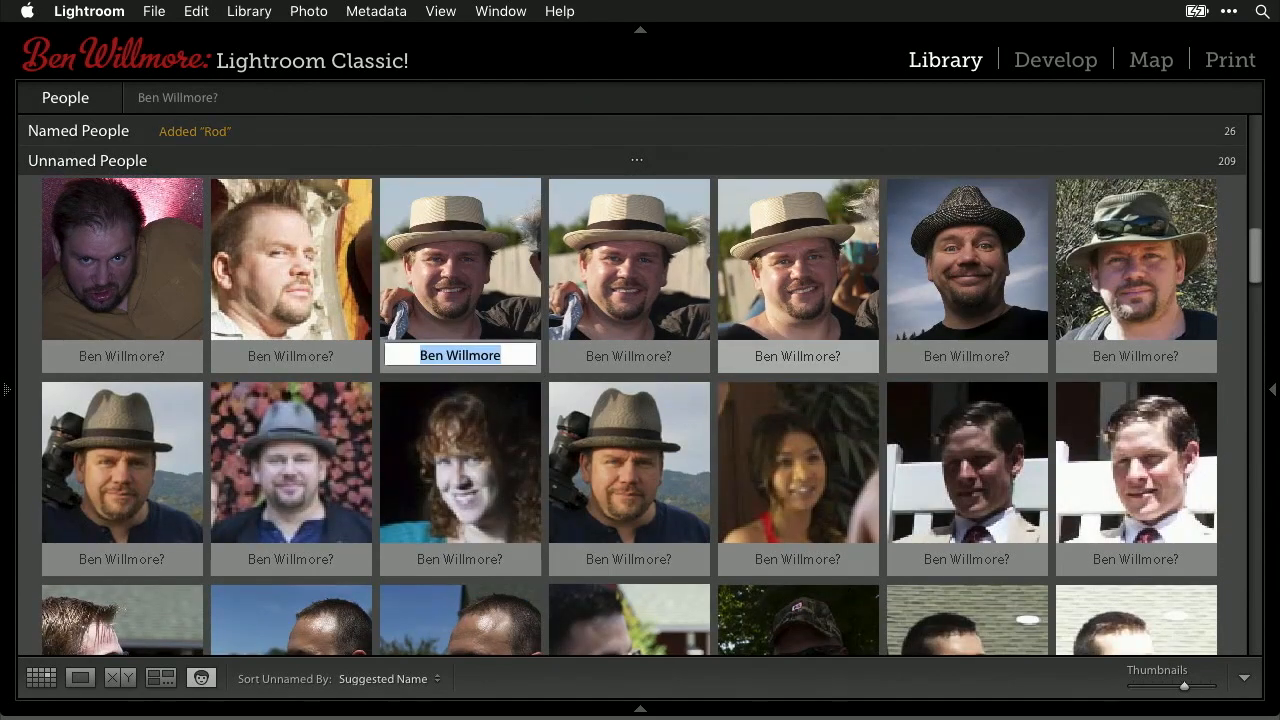
key(Escape)
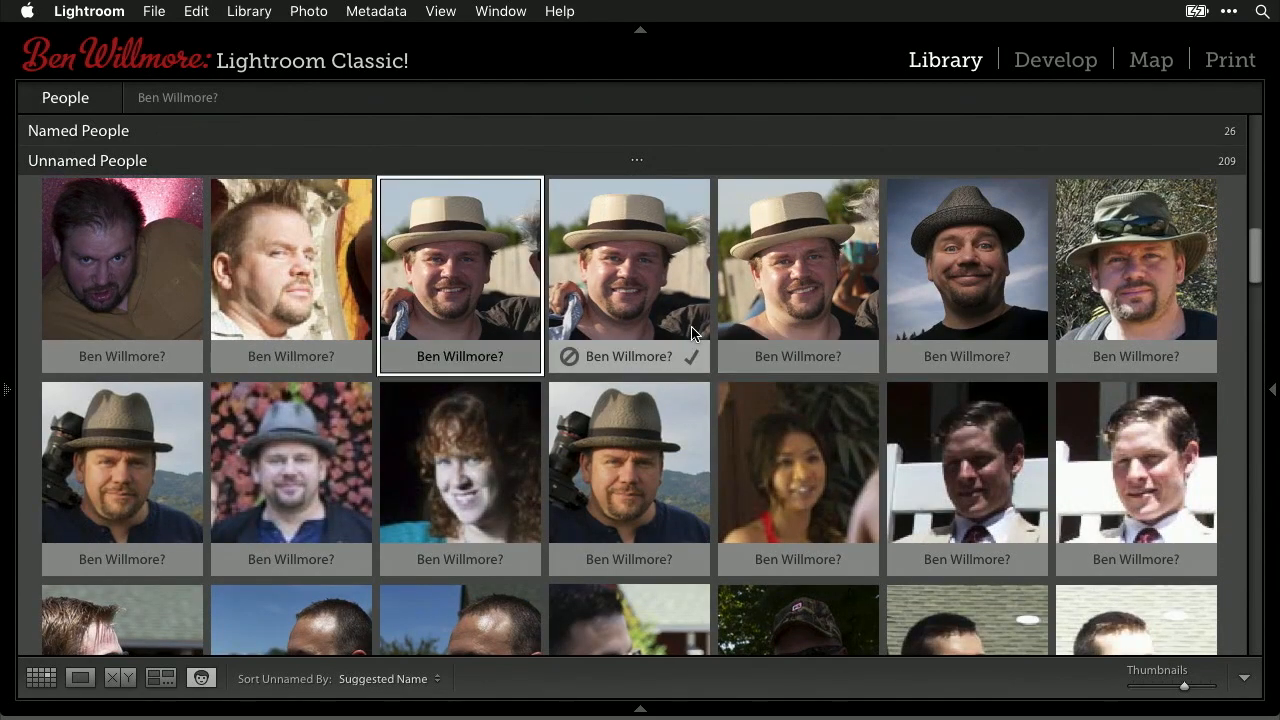
- Assign the man in the outdoor photo an autocompleted existing person's name
scroll(693, 333, down, 3)
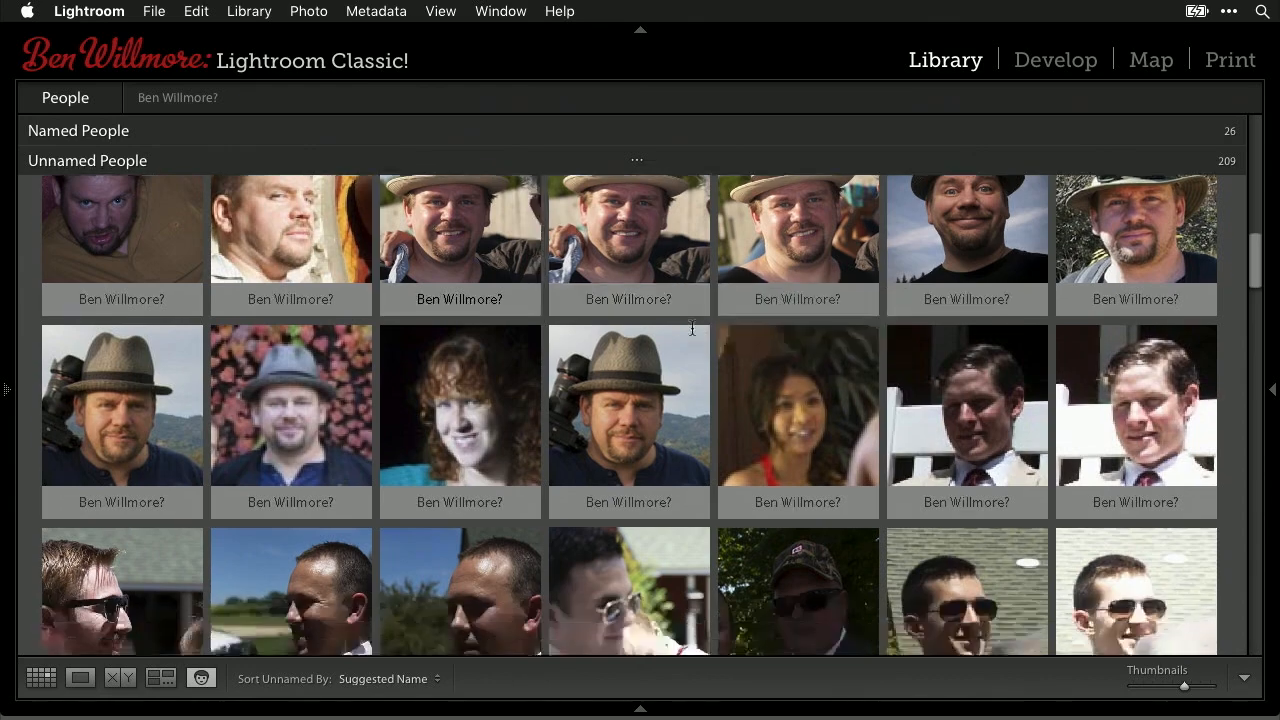
scroll(691, 326, down, 3)
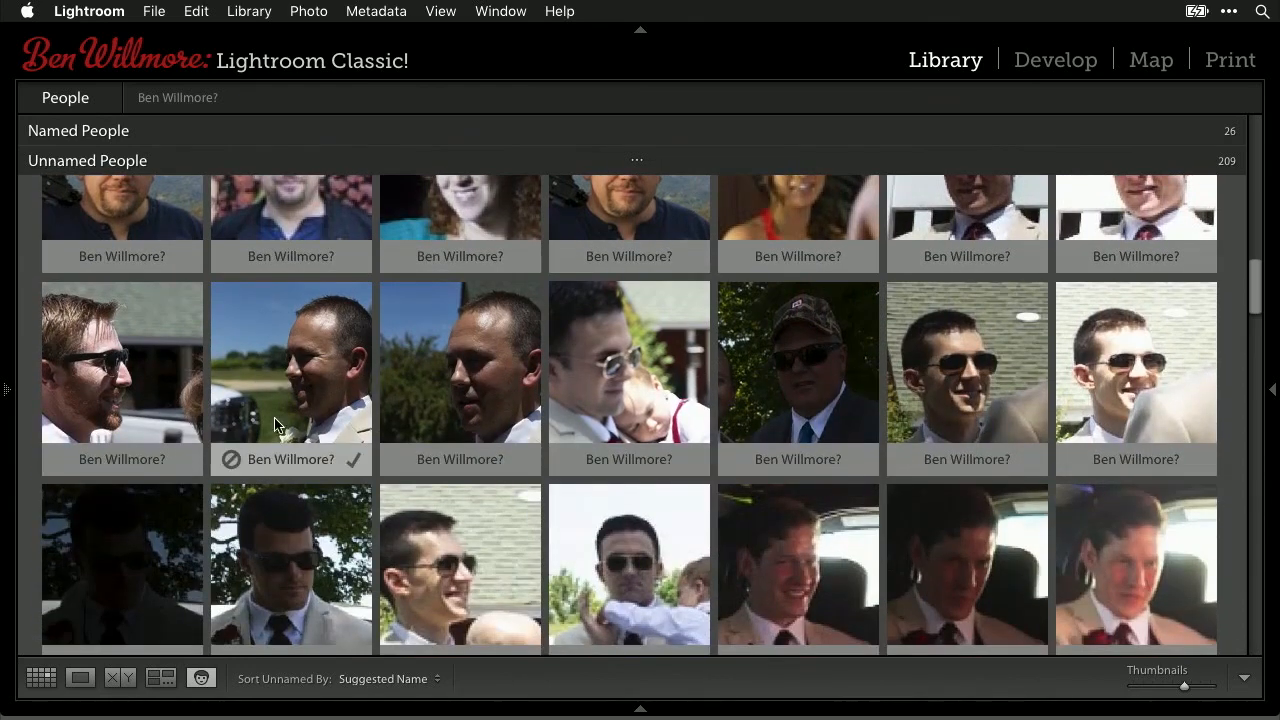
click(285, 459)
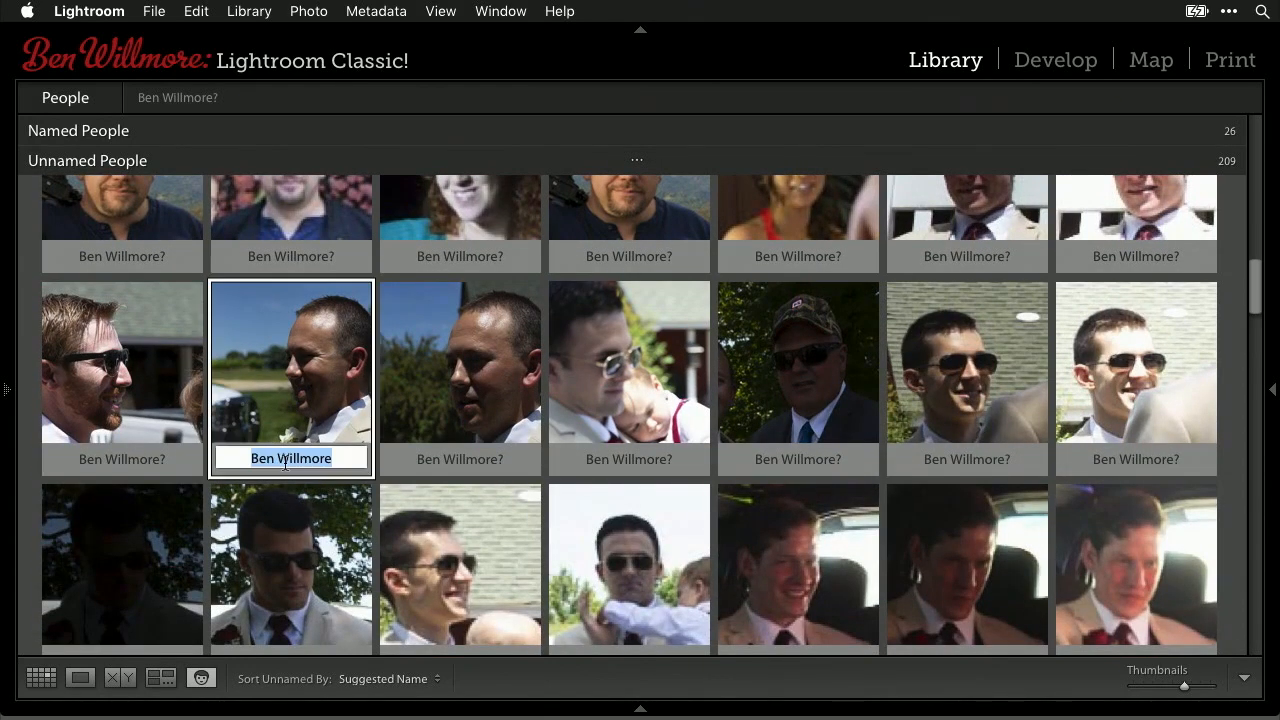
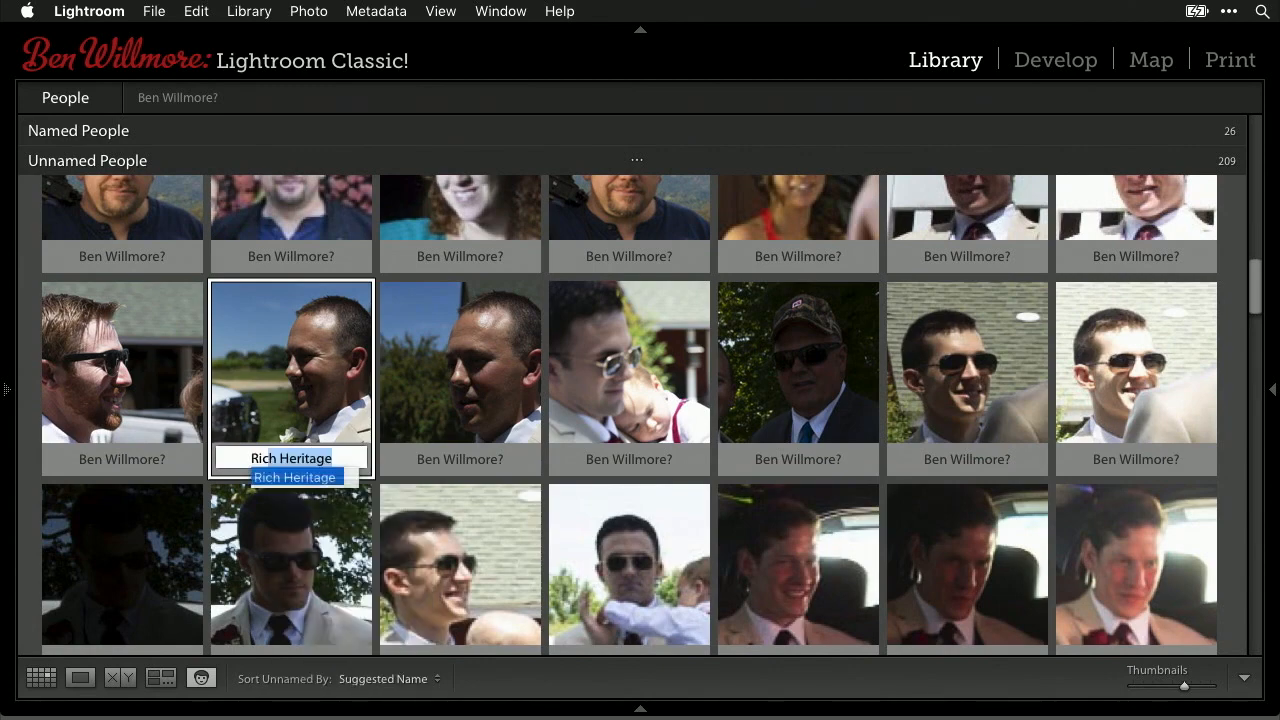
key(Right)
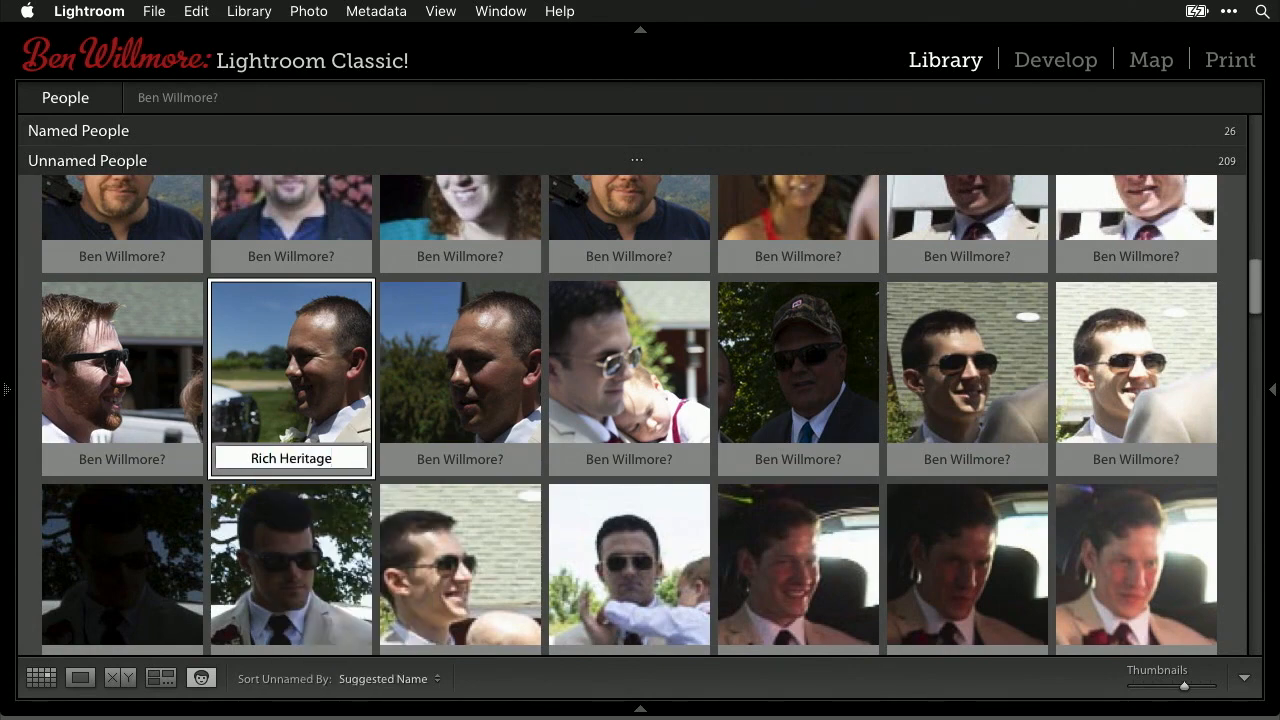
key(Return)
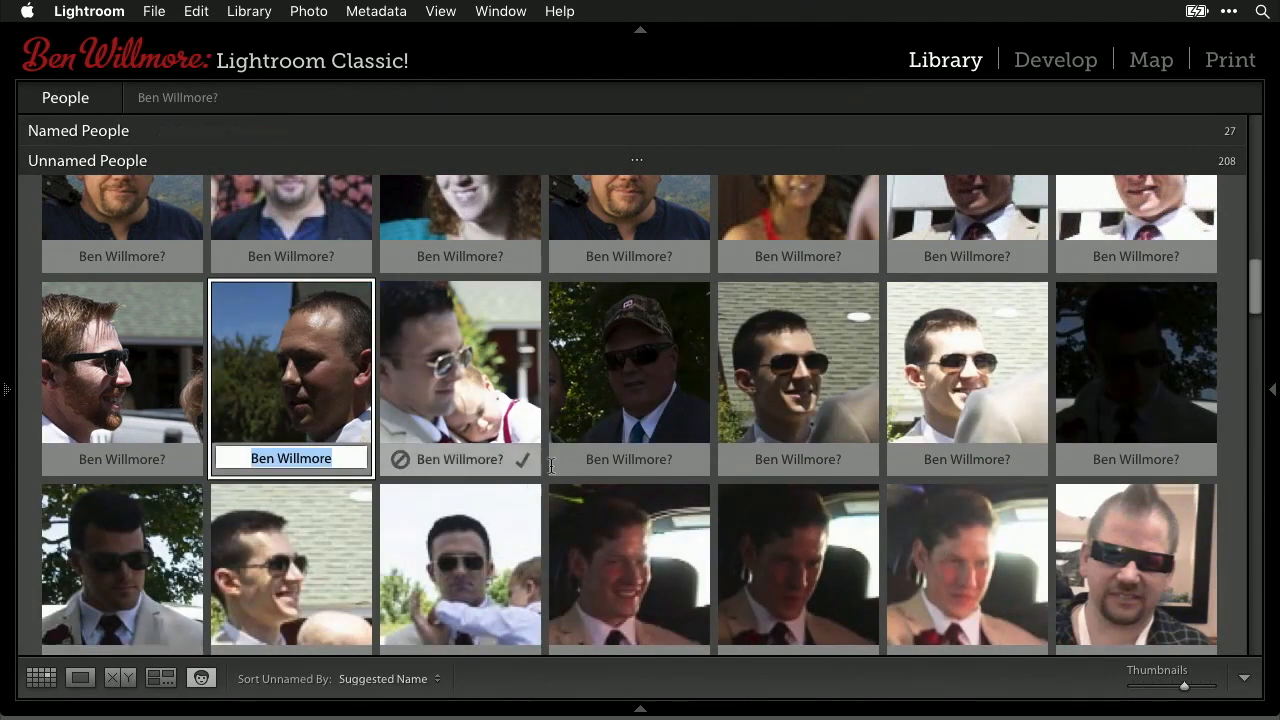
- Expand the first Unnamed People stack so all 26 similar faces show individually
scroll(575, 471, down, 2)
scroll(575, 471, down, 1)
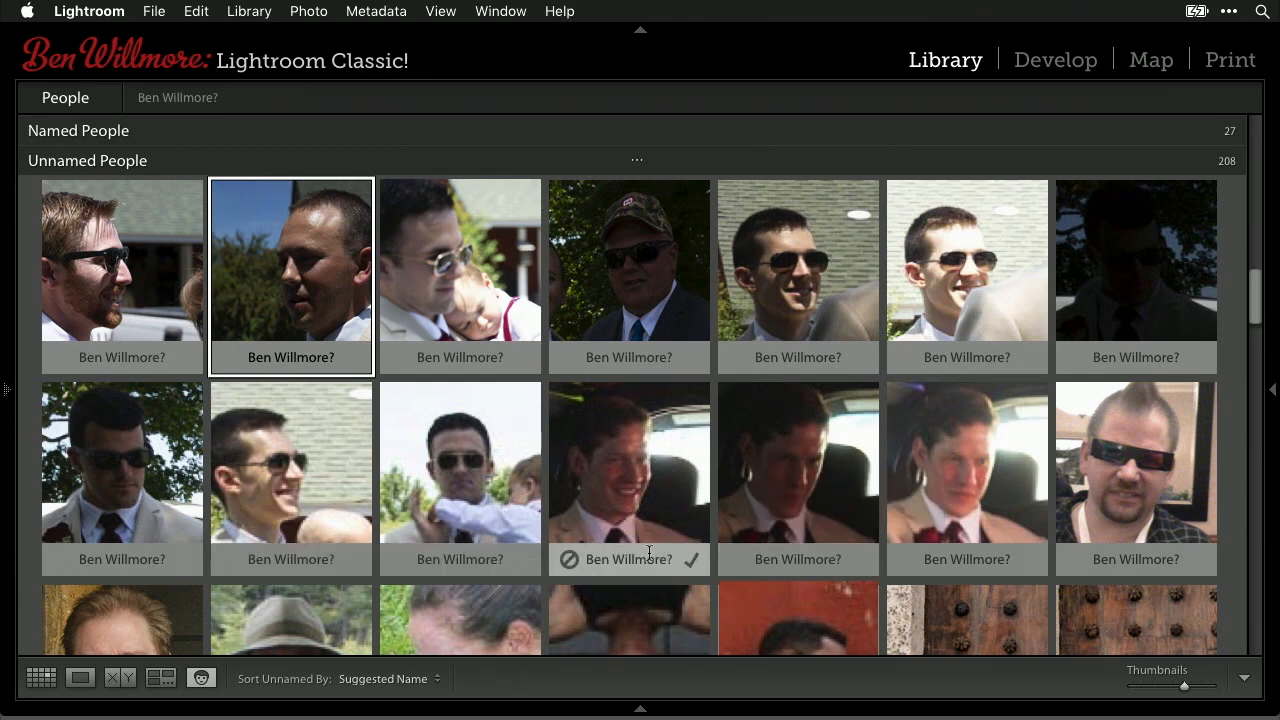
scroll(649, 552, down, 5)
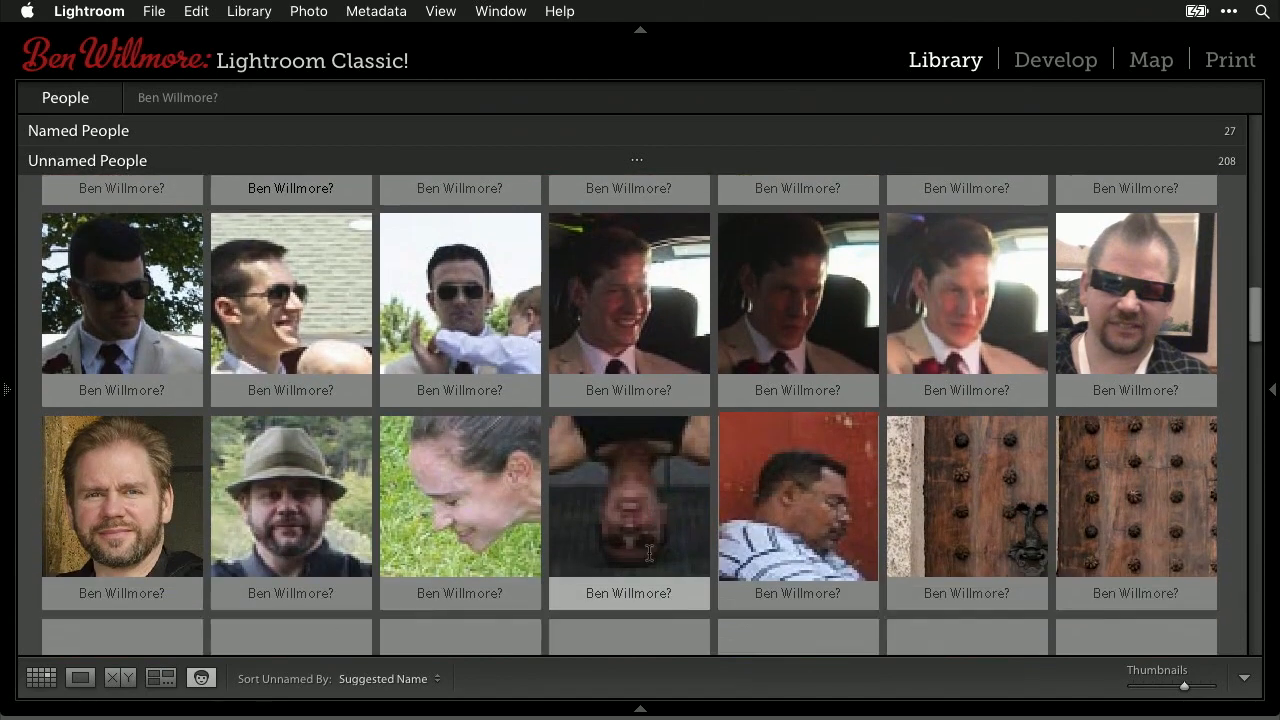
scroll(649, 553, down, 1)
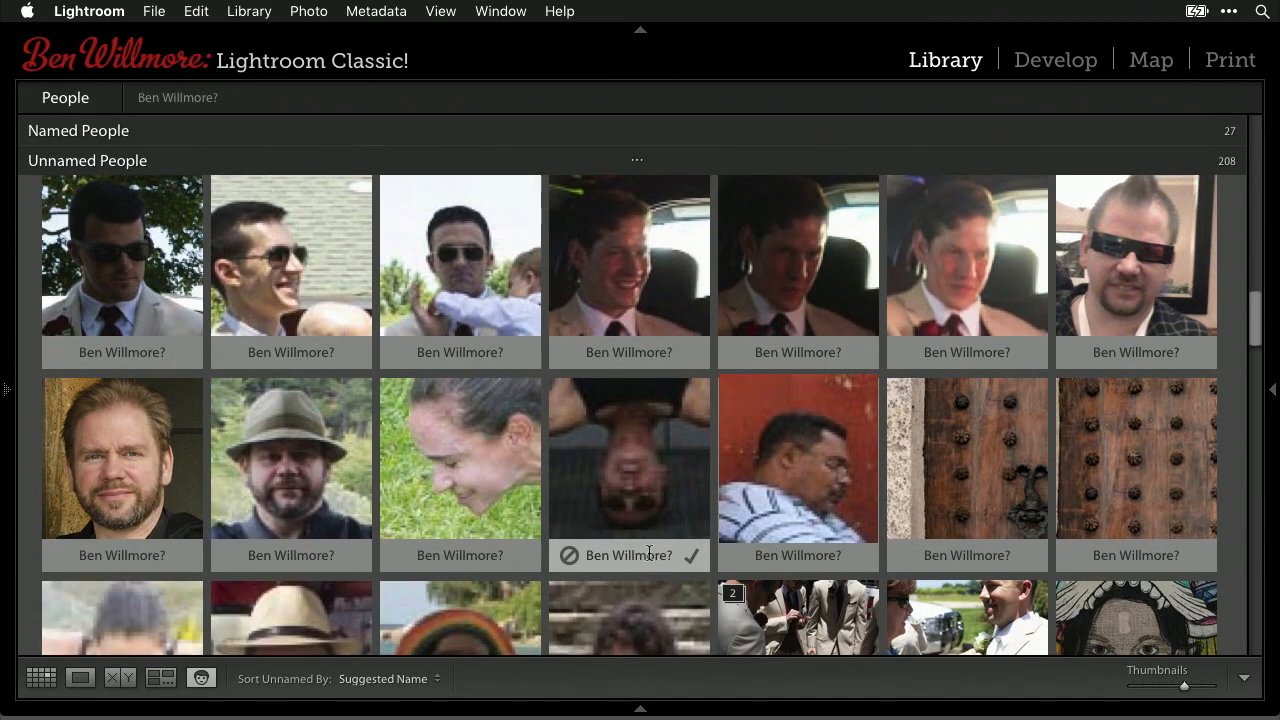
scroll(891, 486, up, 10)
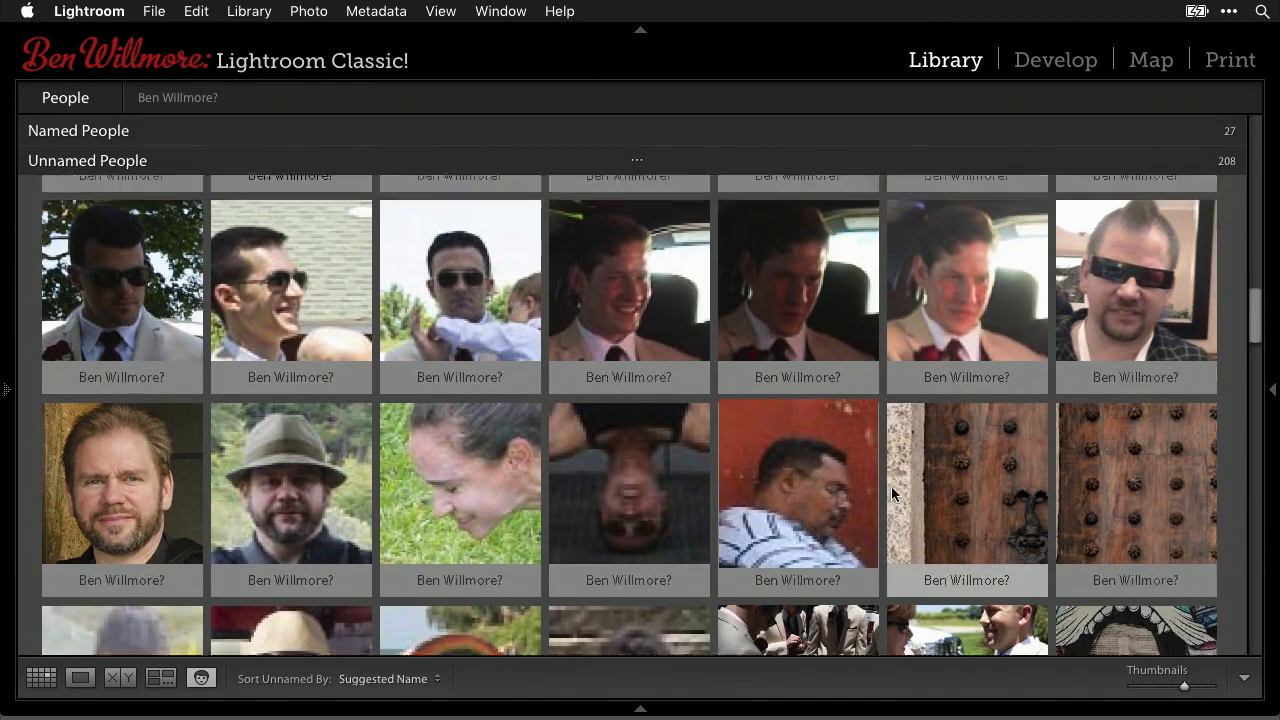
scroll(891, 486, up, 8)
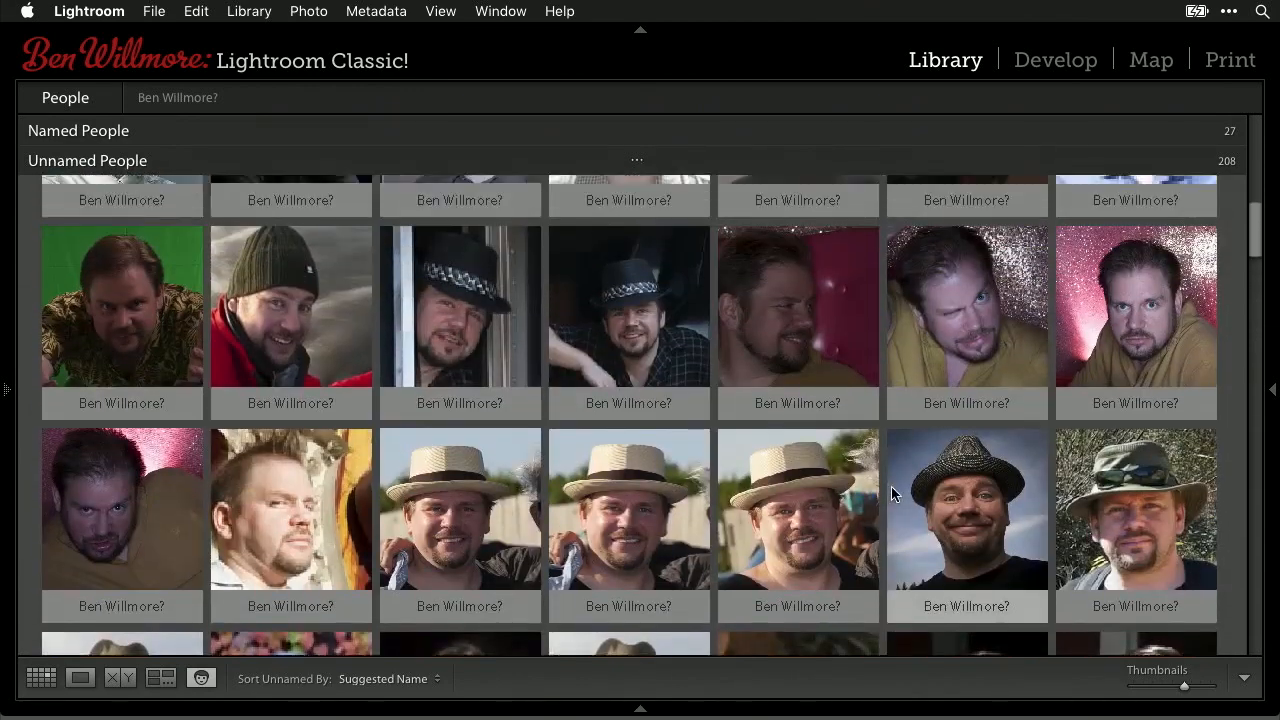
scroll(893, 493, up, 3)
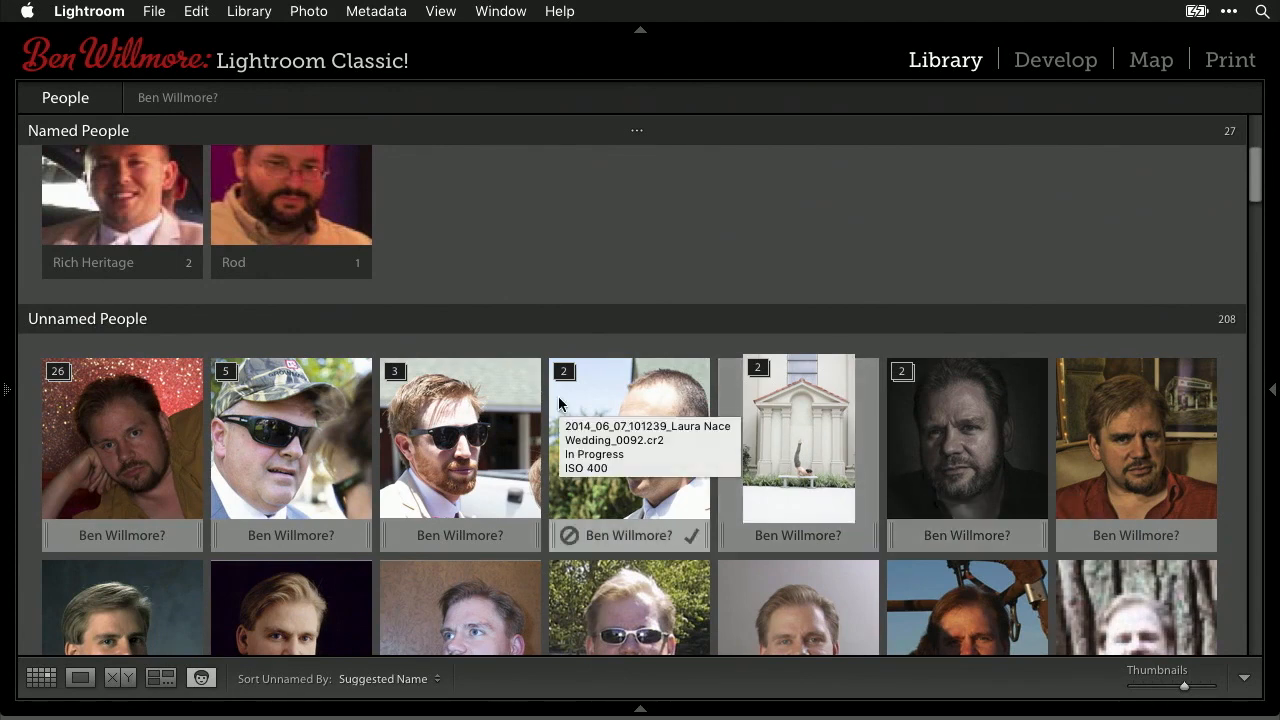
scroll(558, 400, down, 3)
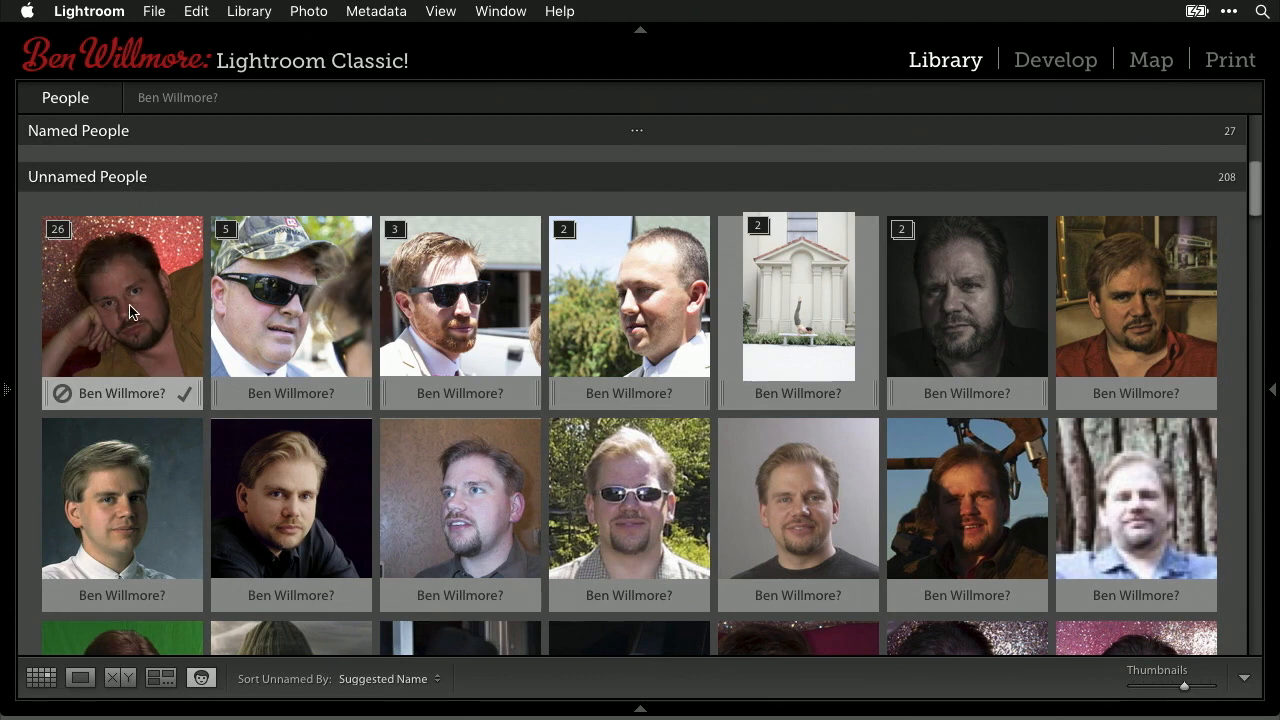
click(62, 234)
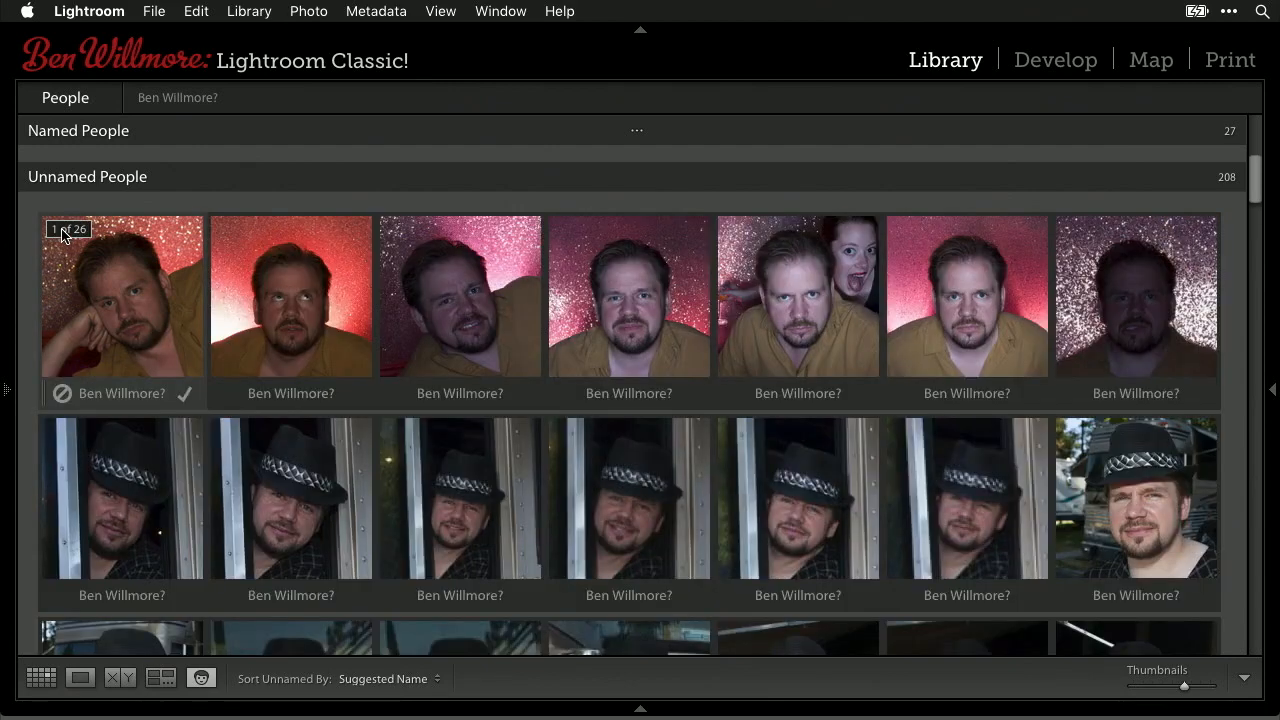
scroll(171, 308, down, 5)
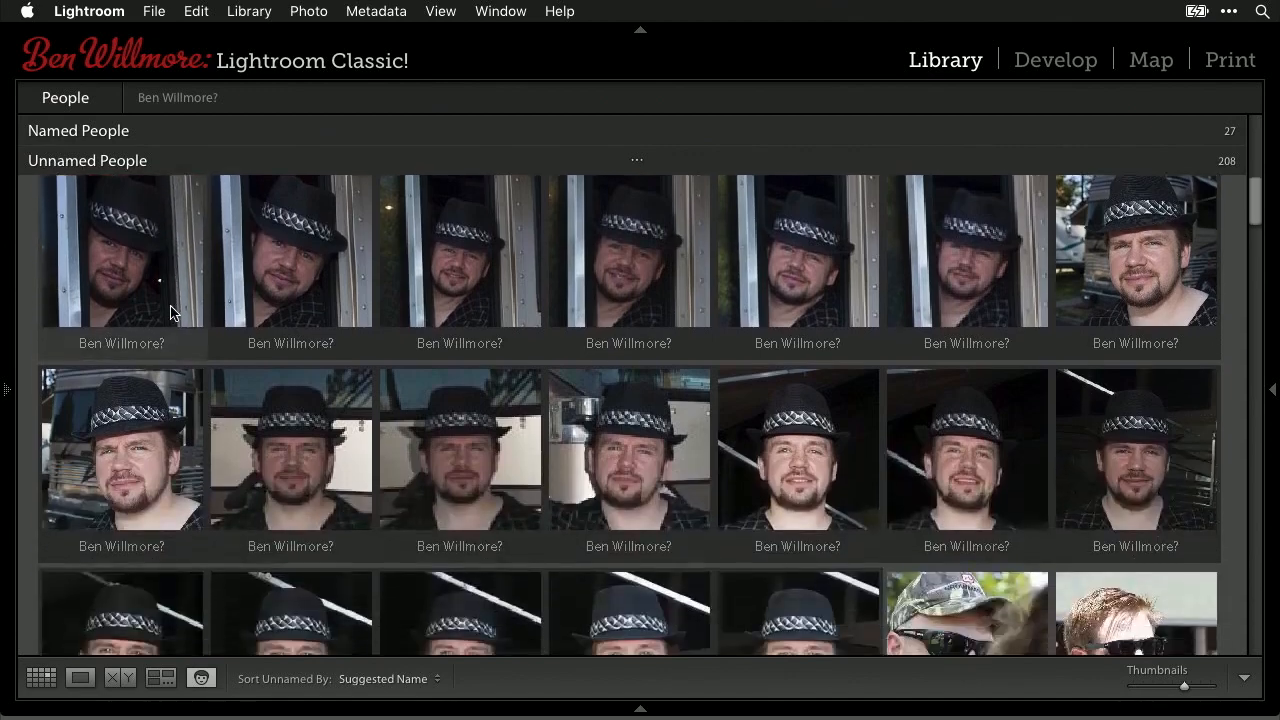
scroll(171, 308, down, 2)
scroll(171, 308, up, 6)
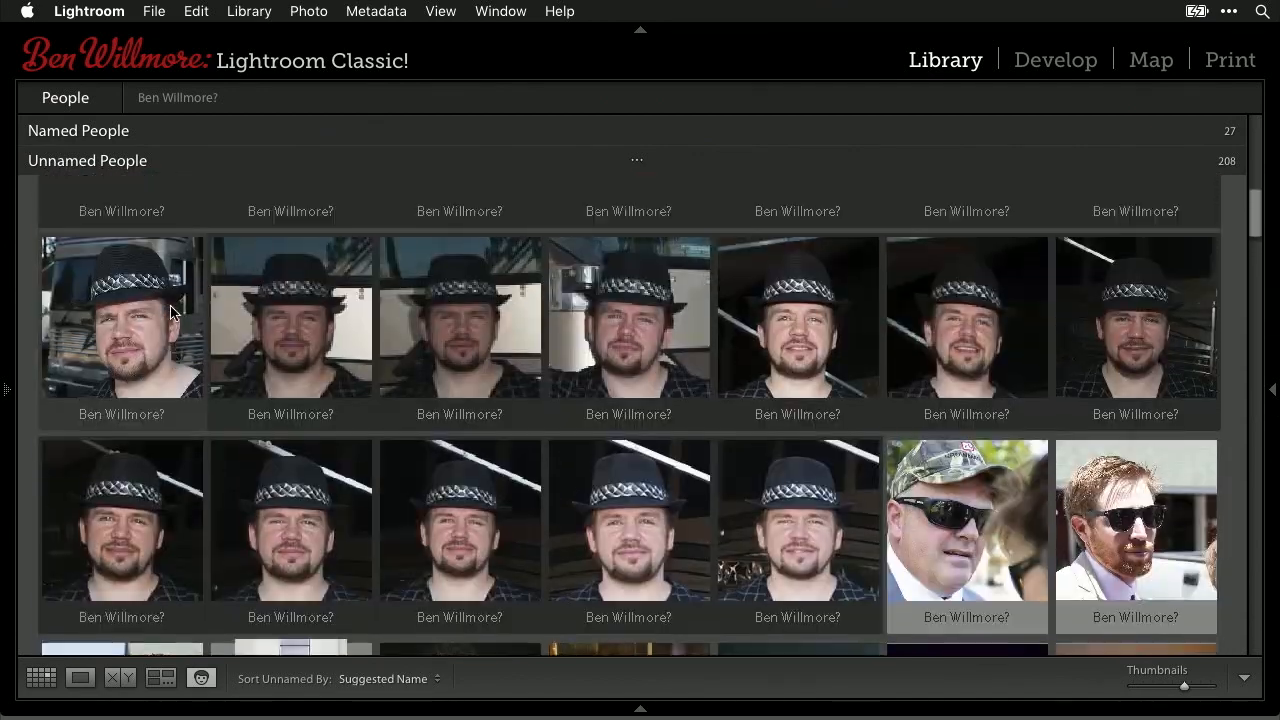
- Collapse the 26-face stack and confirm all of it under its suggested name, leaving 182 unnamed
scroll(250, 378, up, 8)
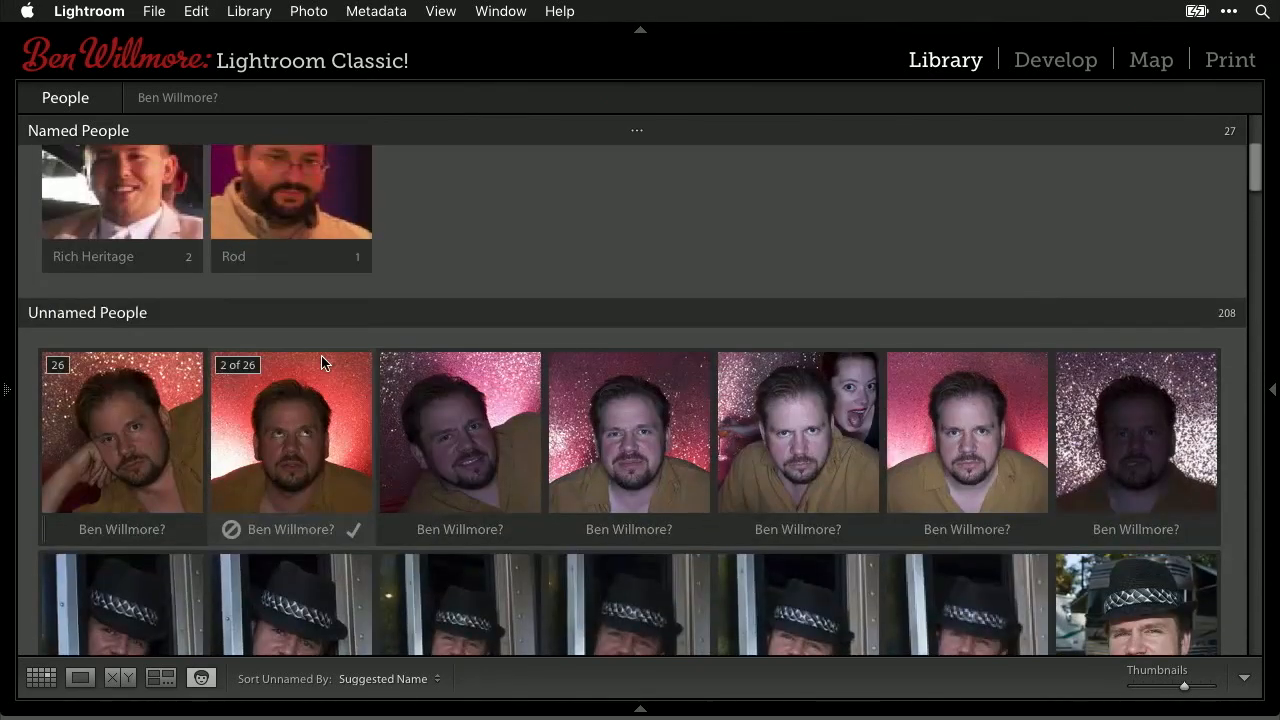
scroll(322, 358, down, 3)
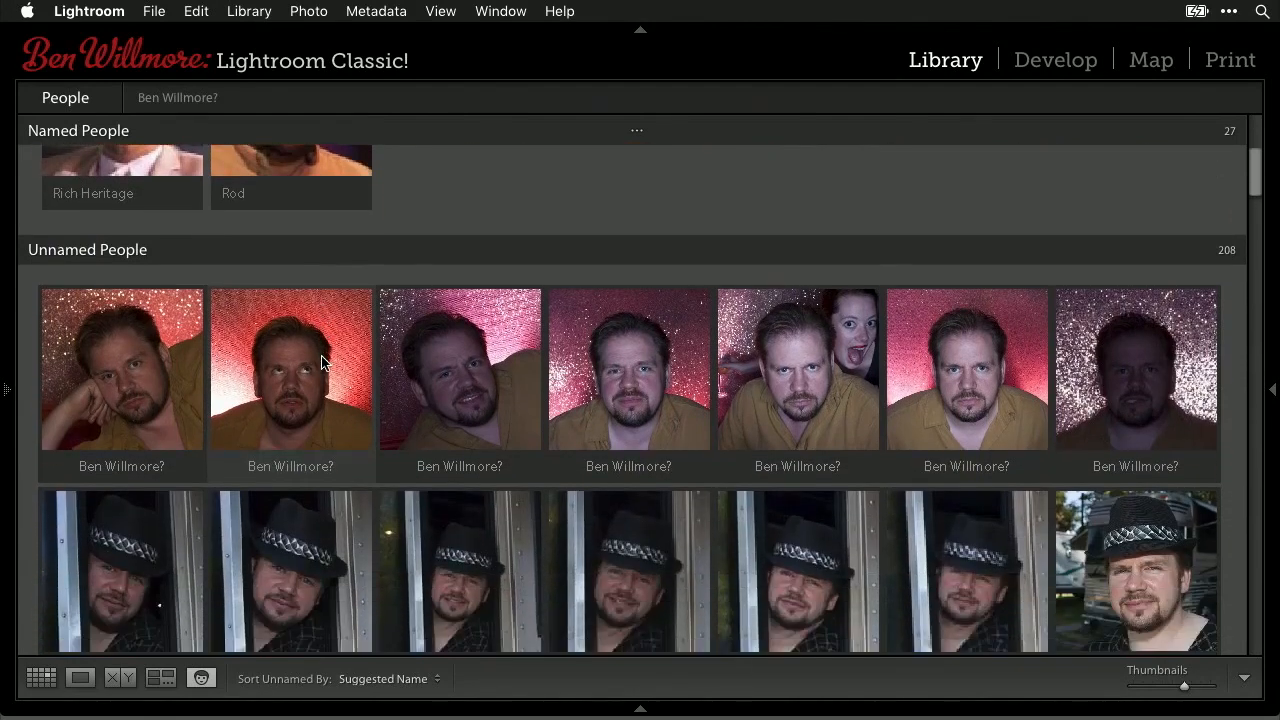
click(64, 305)
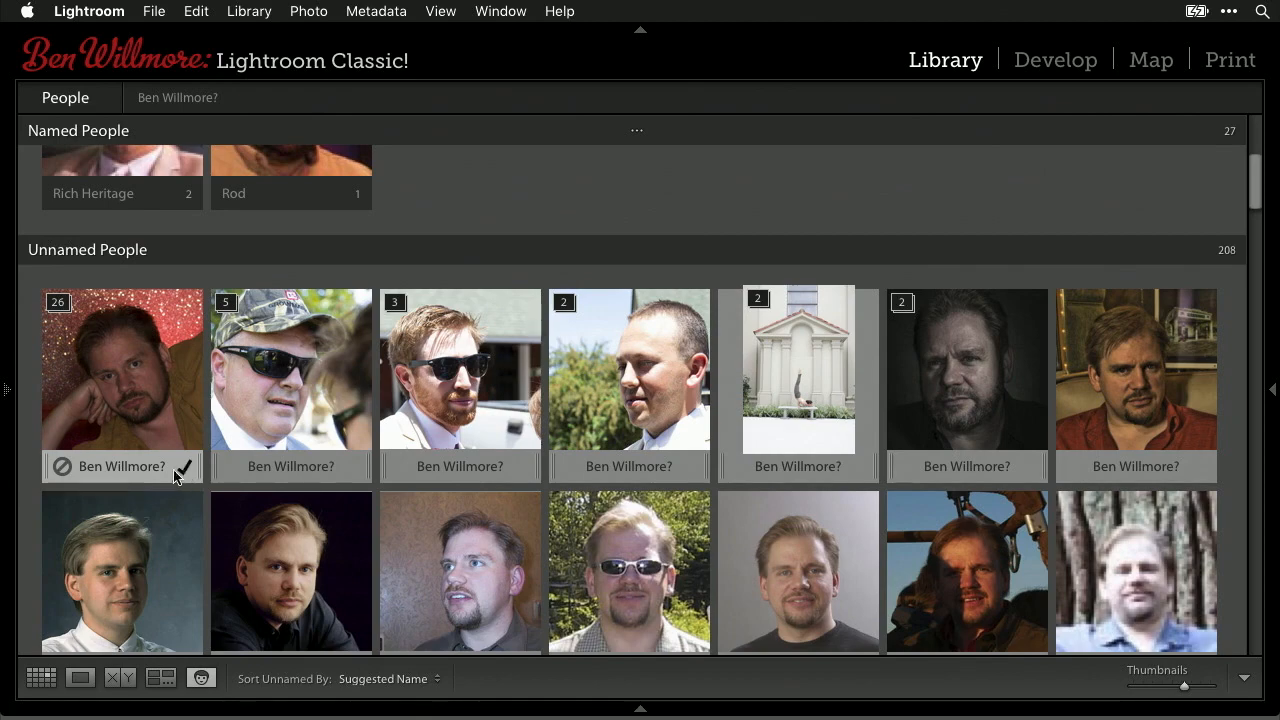
scroll(116, 362, up, 5)
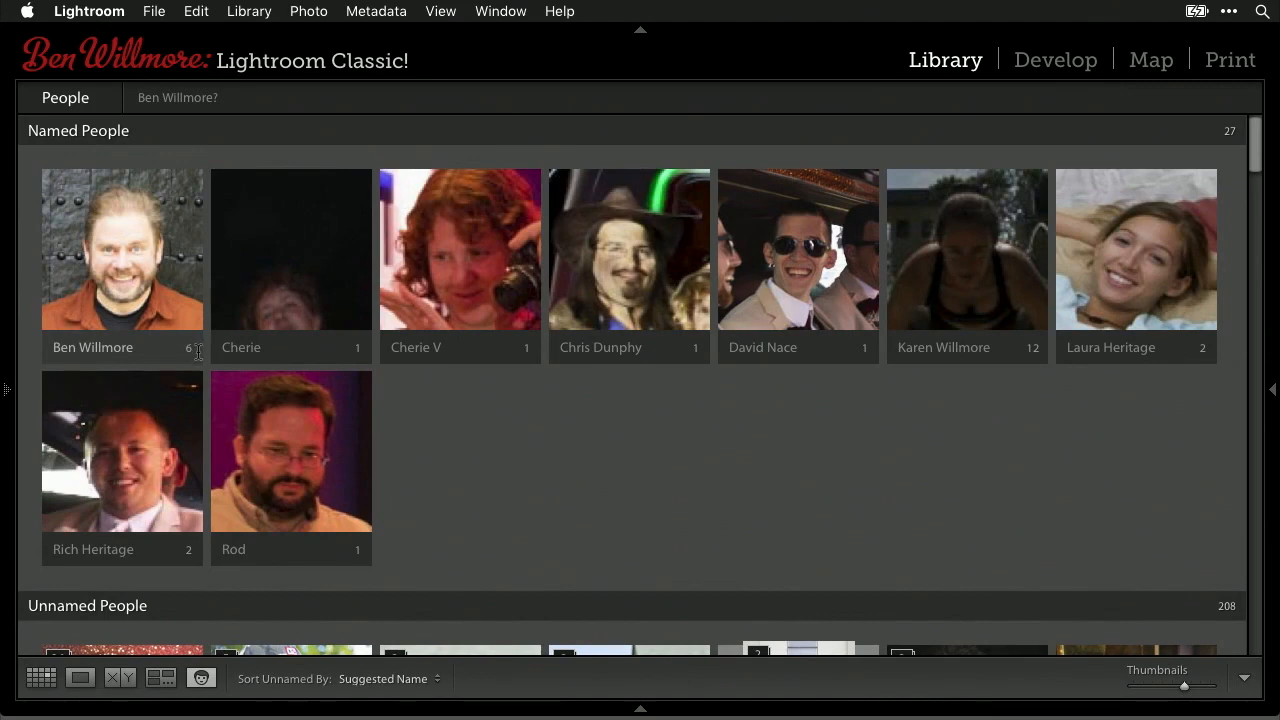
scroll(175, 355, down, 5)
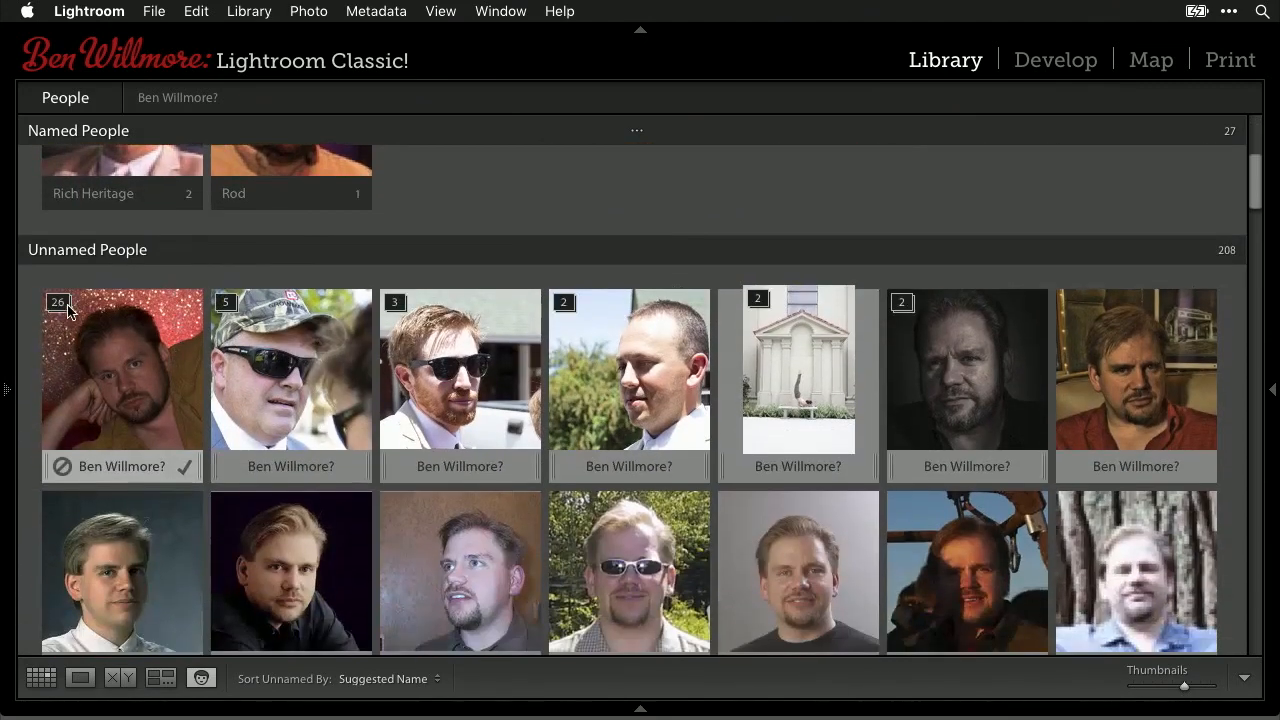
click(186, 470)
- Select the unnamed faces from the dark-bearded man's portrait down to the blue-hat man
scroll(186, 280, up, 5)
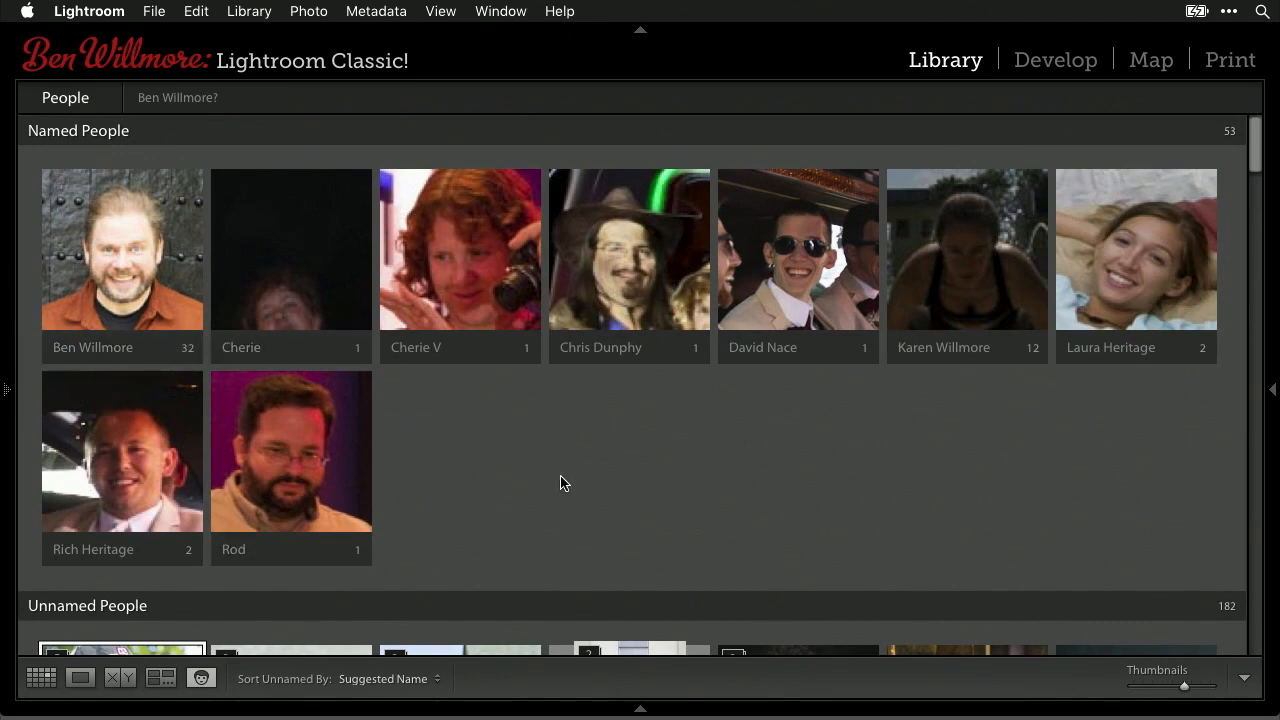
scroll(560, 483, down, 1)
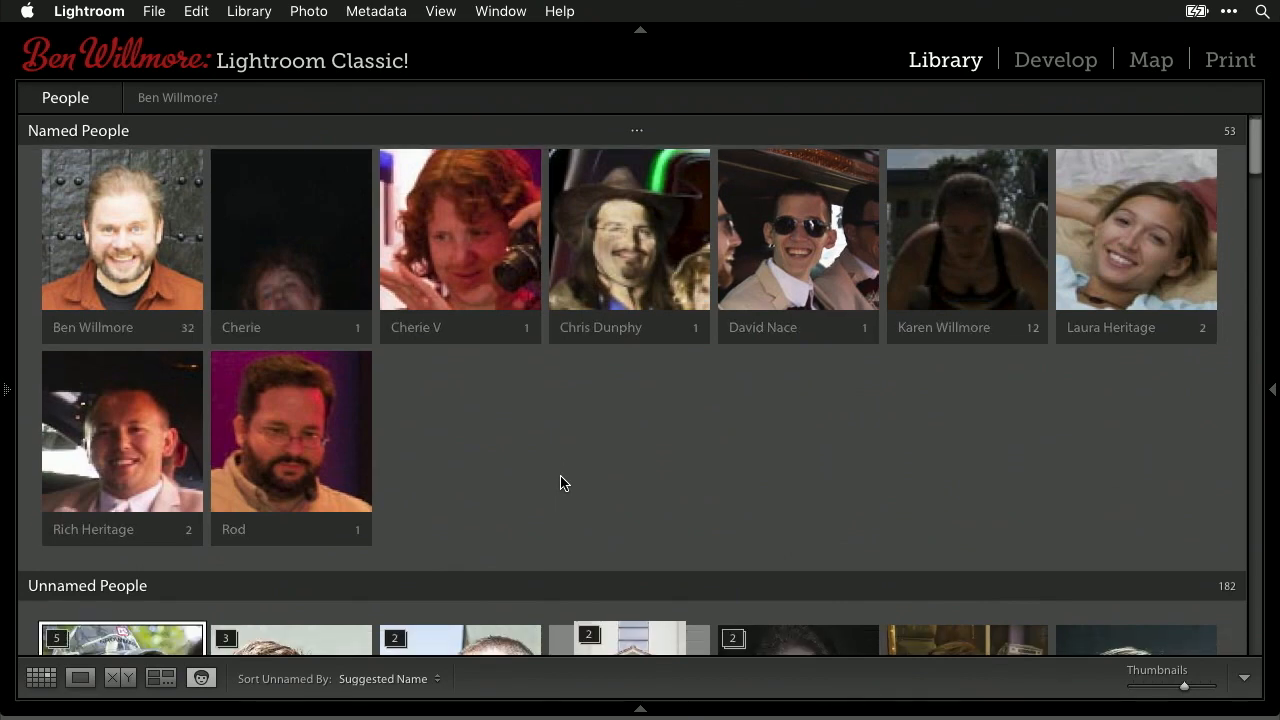
scroll(563, 483, down, 5)
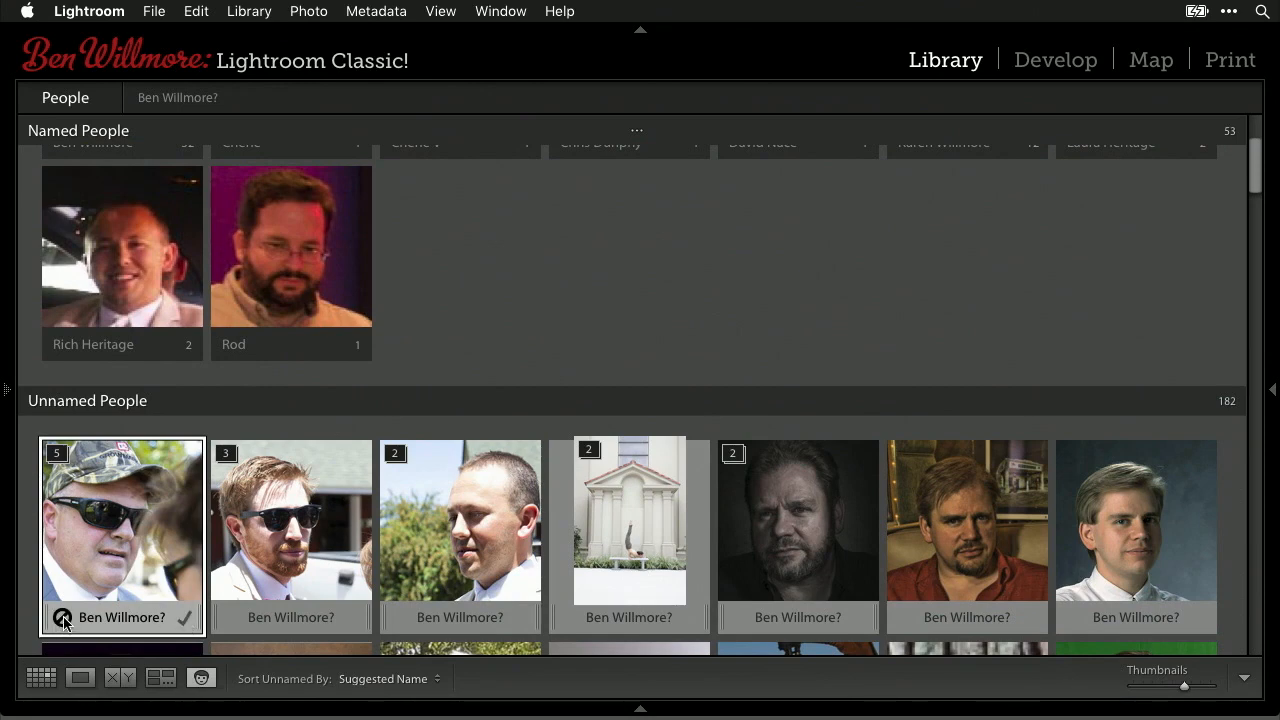
click(766, 501)
scroll(766, 495, down, 5)
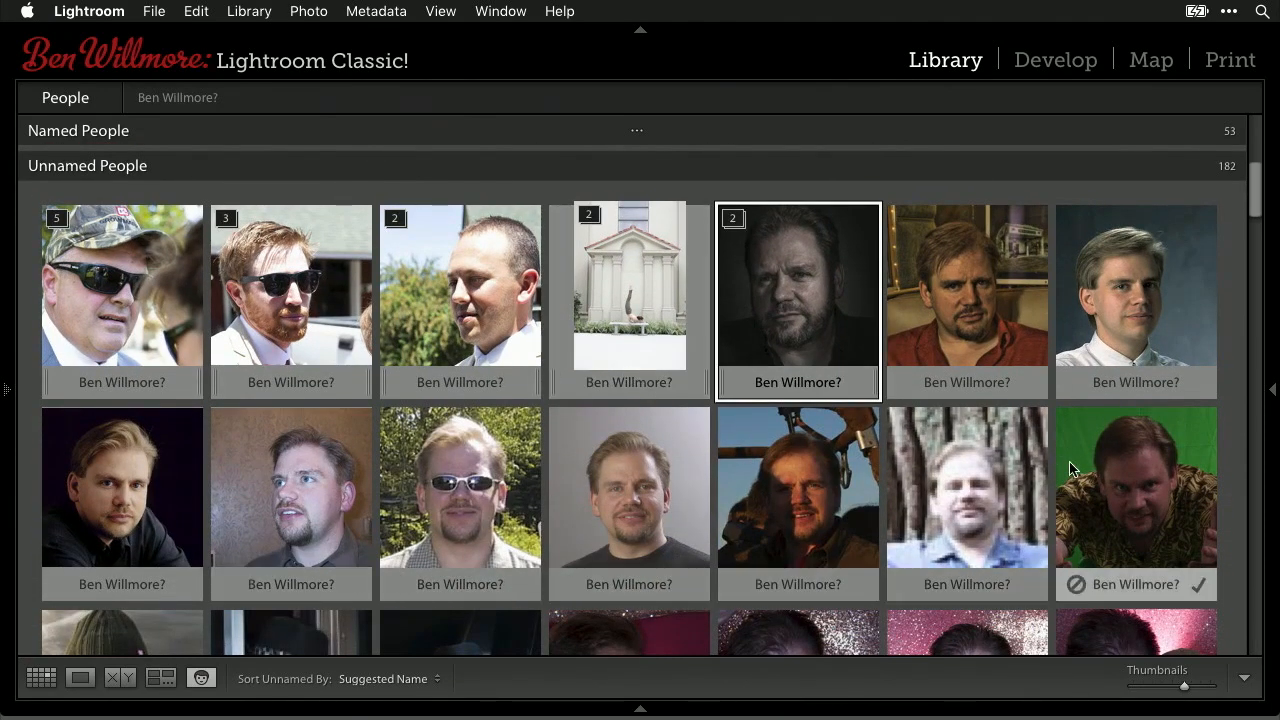
scroll(1070, 468, down, 5)
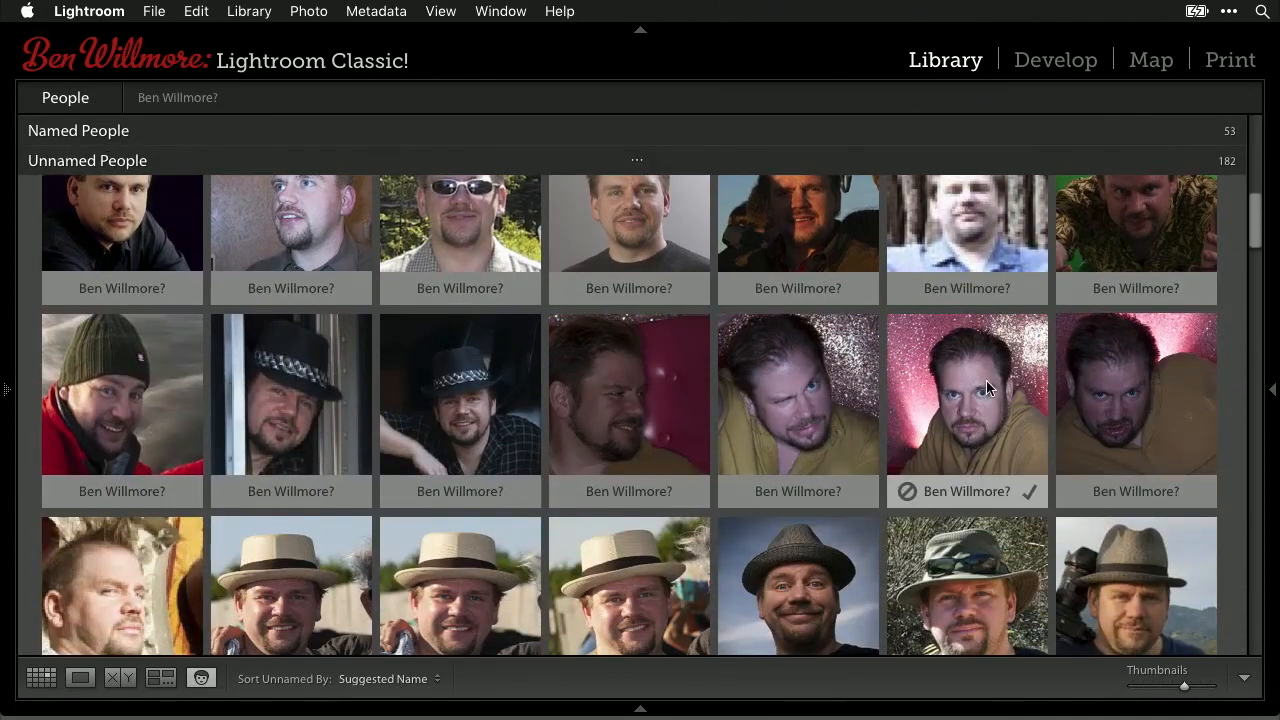
scroll(986, 380, down, 4)
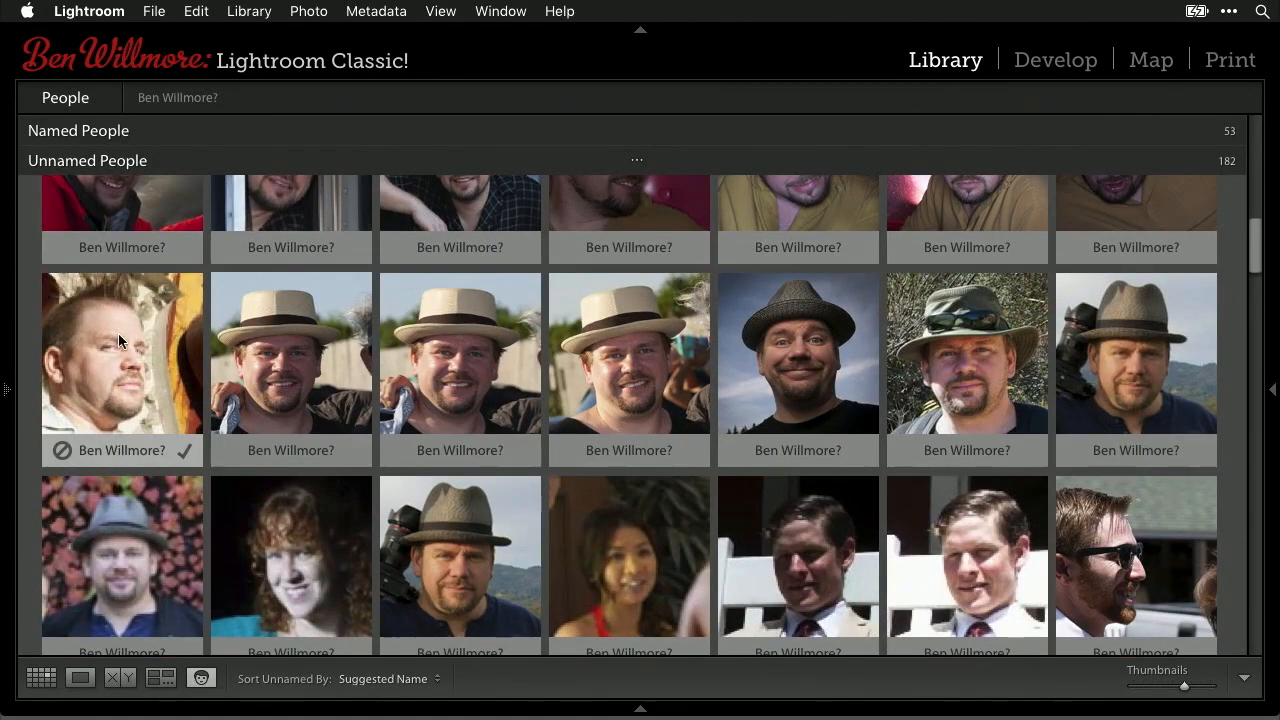
scroll(170, 345, down, 5)
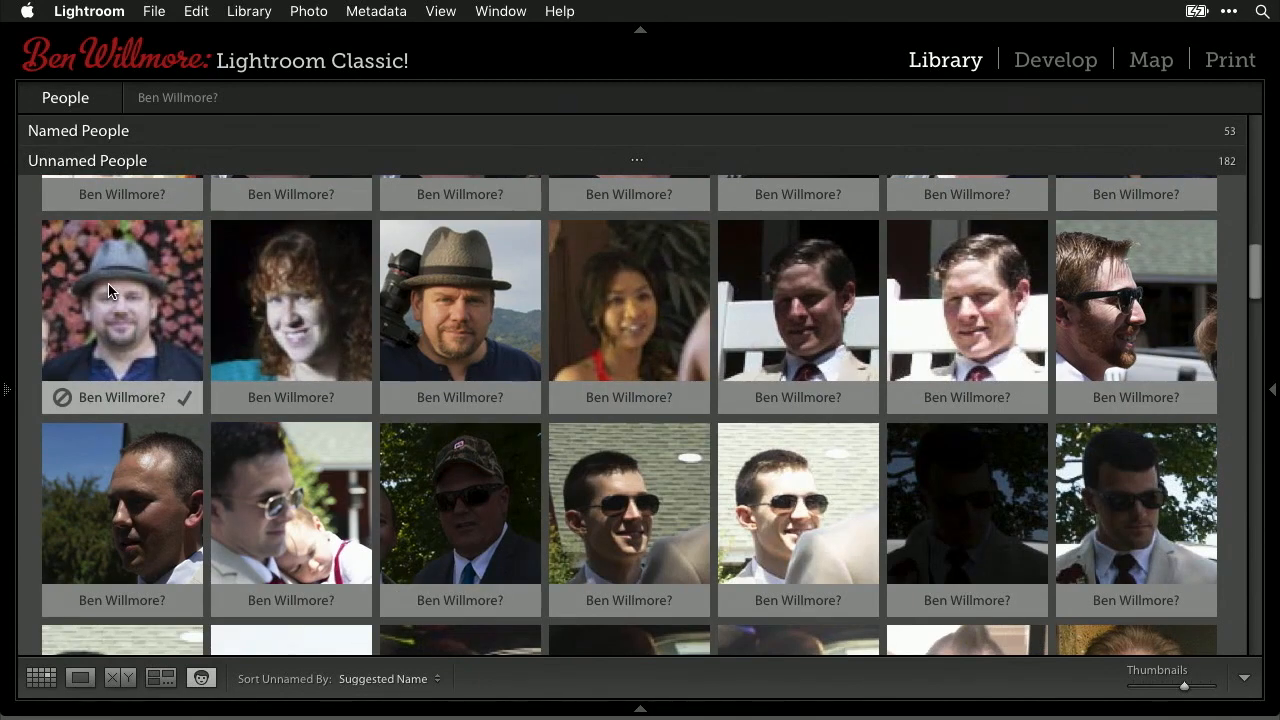
key(super+a)
scroll(150, 297, up, 5)
scroll(149, 297, up, 5)
scroll(149, 290, up, 8)
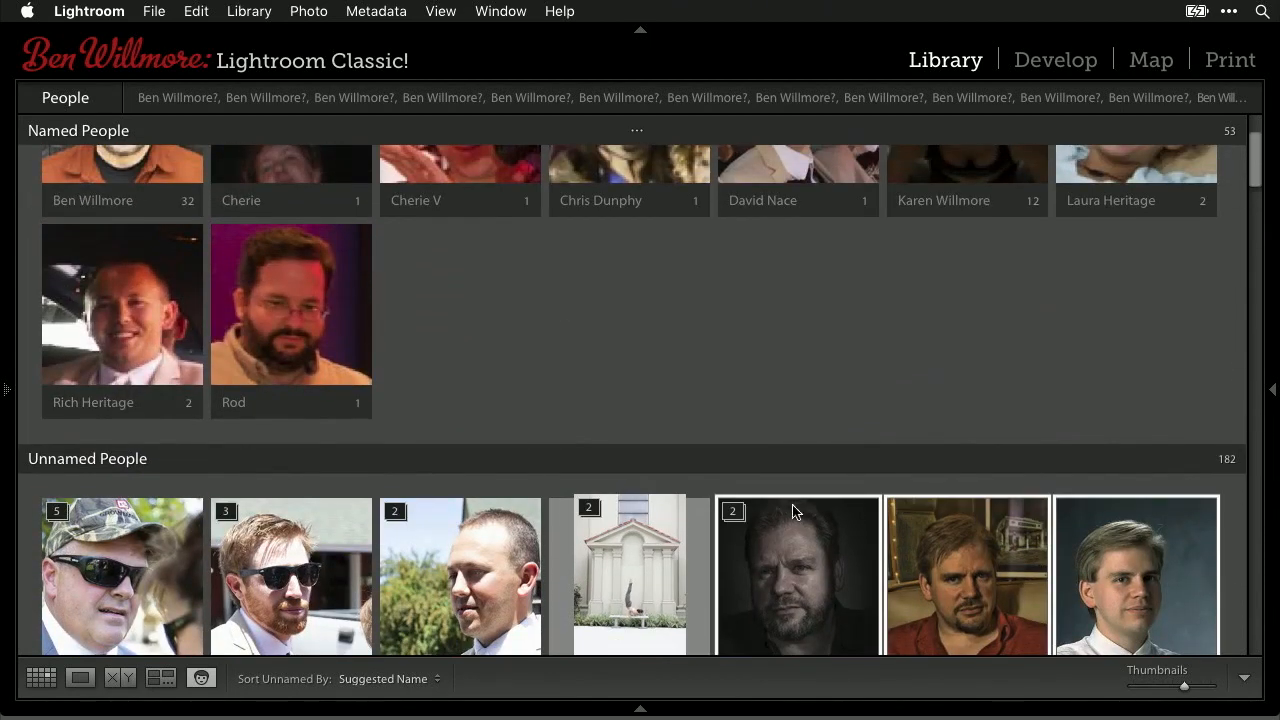
- Drag the selected faces, the curly-haired woman and the hat man onto their existing named people
drag(826, 598, 88, 163)
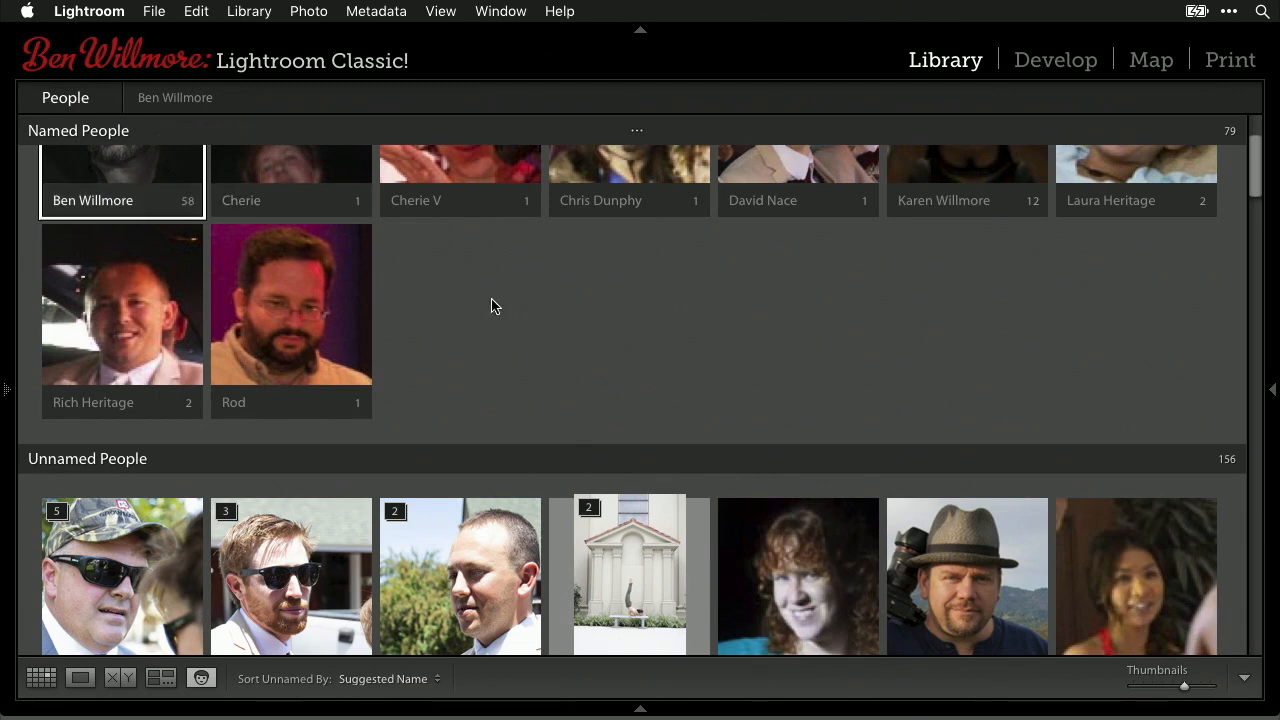
scroll(740, 430, up, 1)
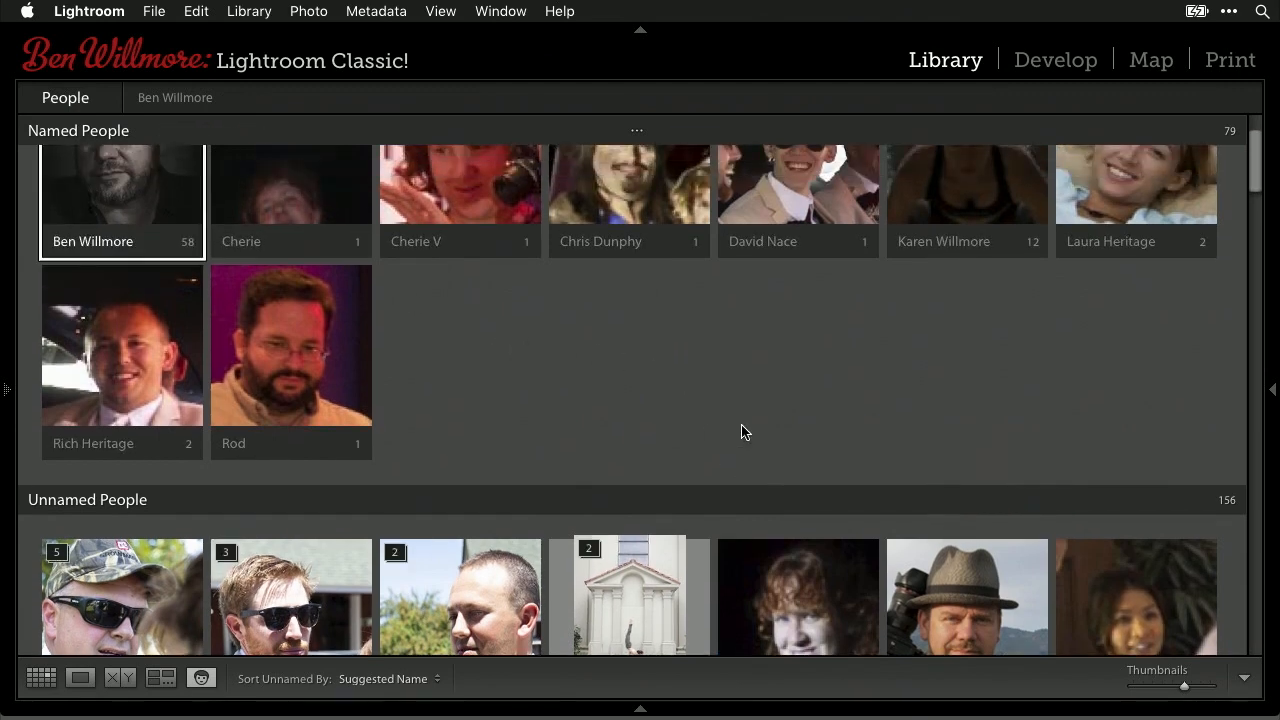
drag(798, 628, 458, 201)
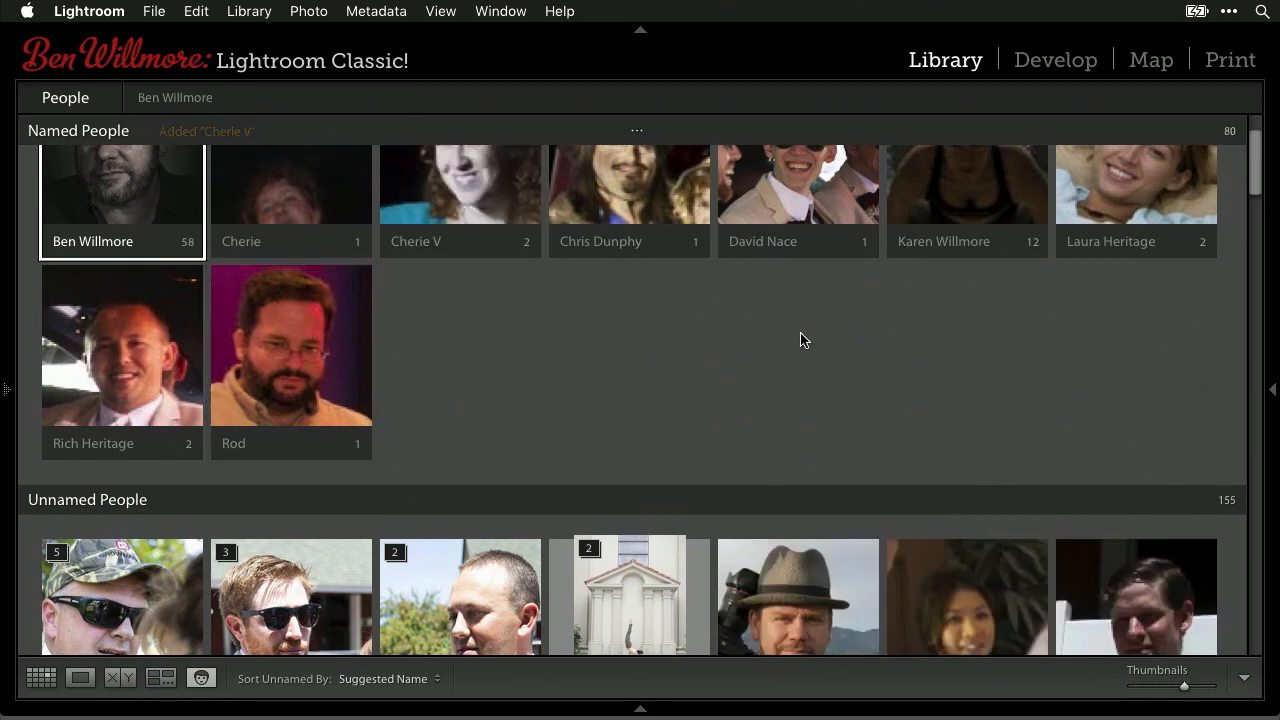
drag(775, 608, 110, 199)
scroll(746, 452, down, 4)
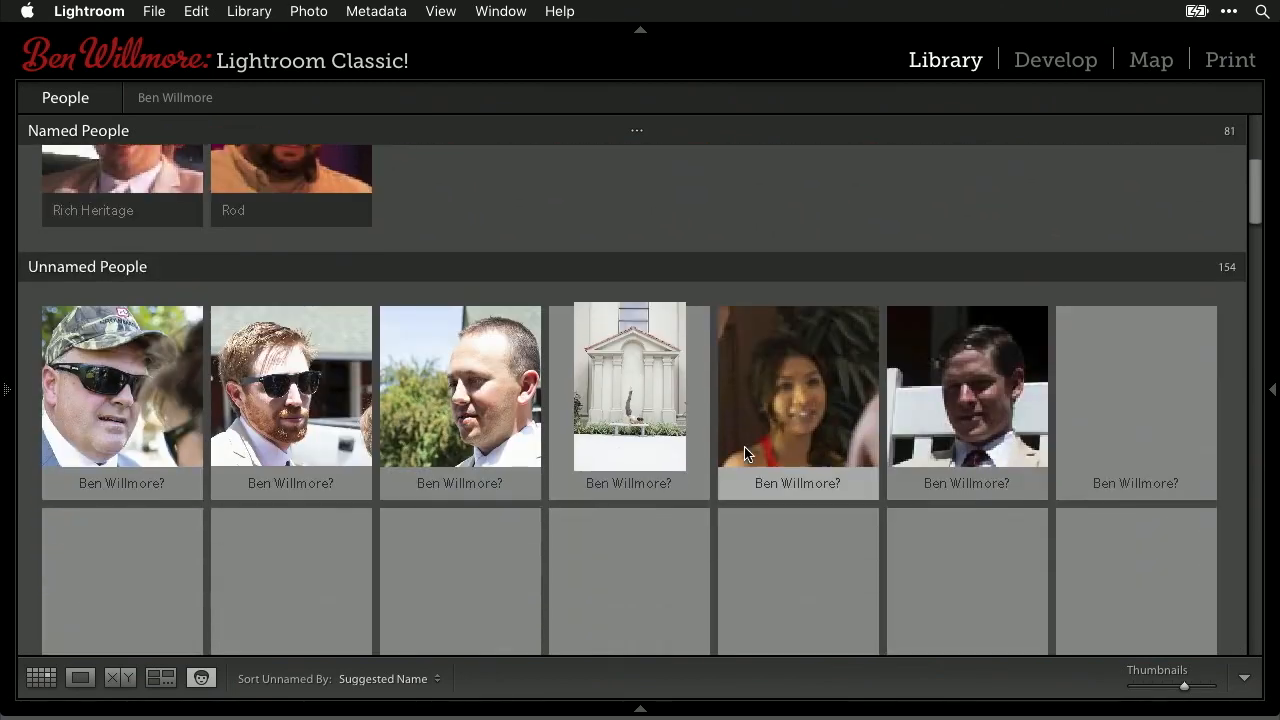
mouse_move(504, 370)
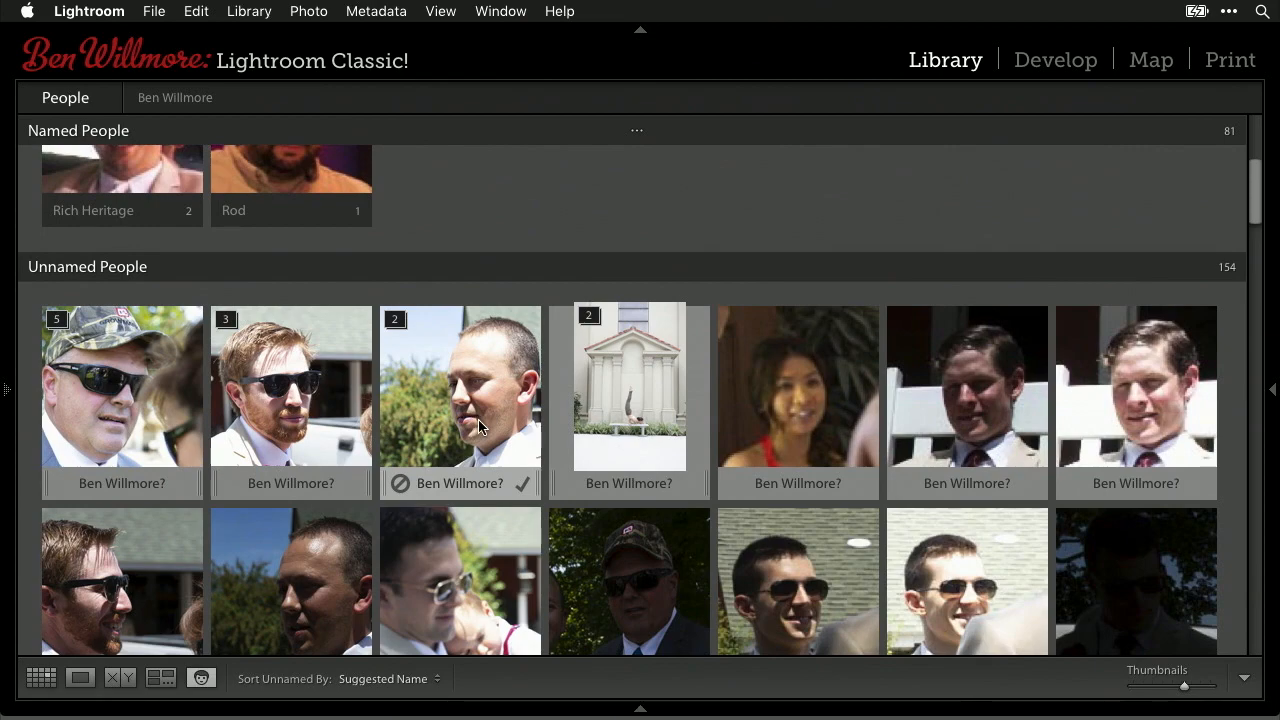
- Select the ten unnamed faces all suggested as the same person
scroll(489, 497, down, 6)
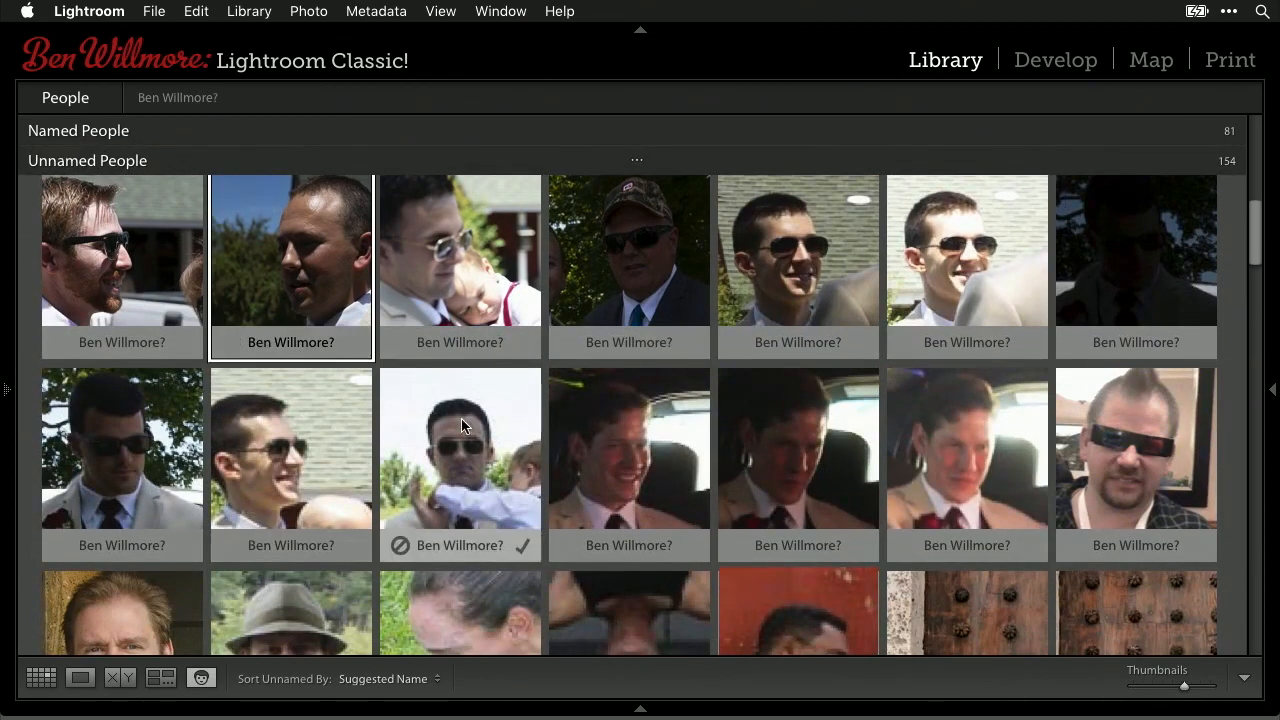
scroll(675, 437, down, 10)
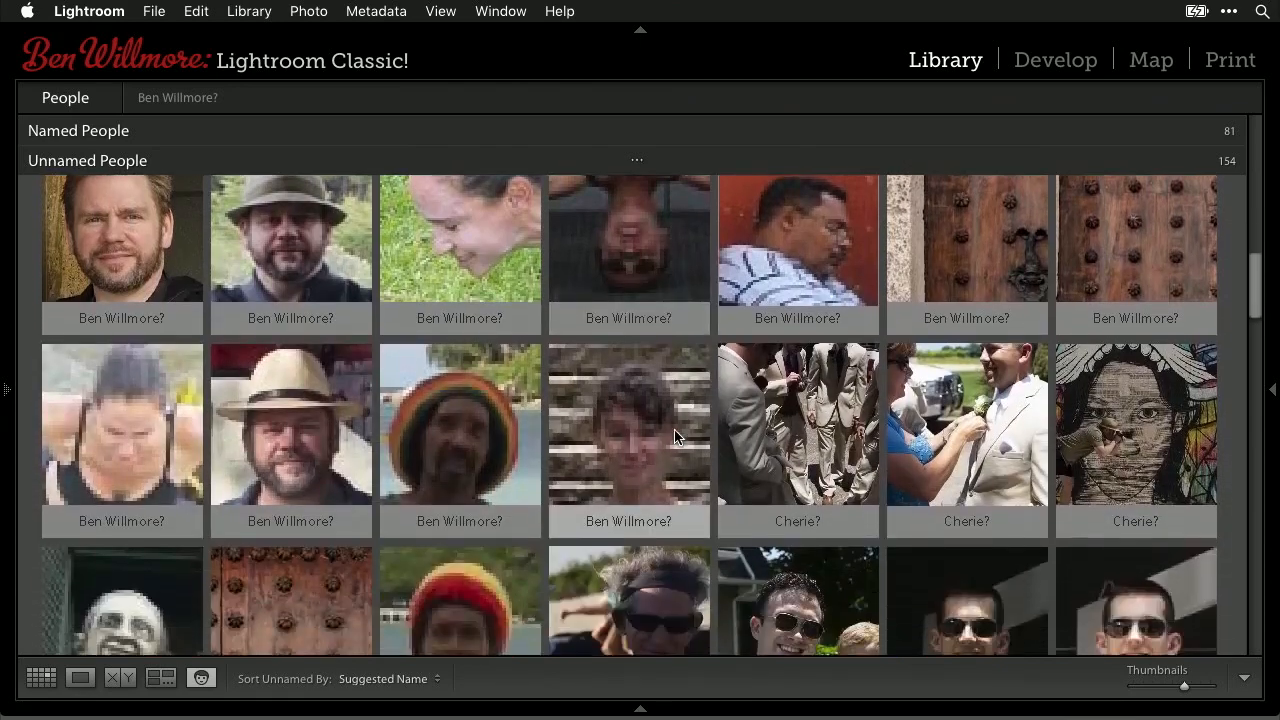
scroll(675, 432, down, 10)
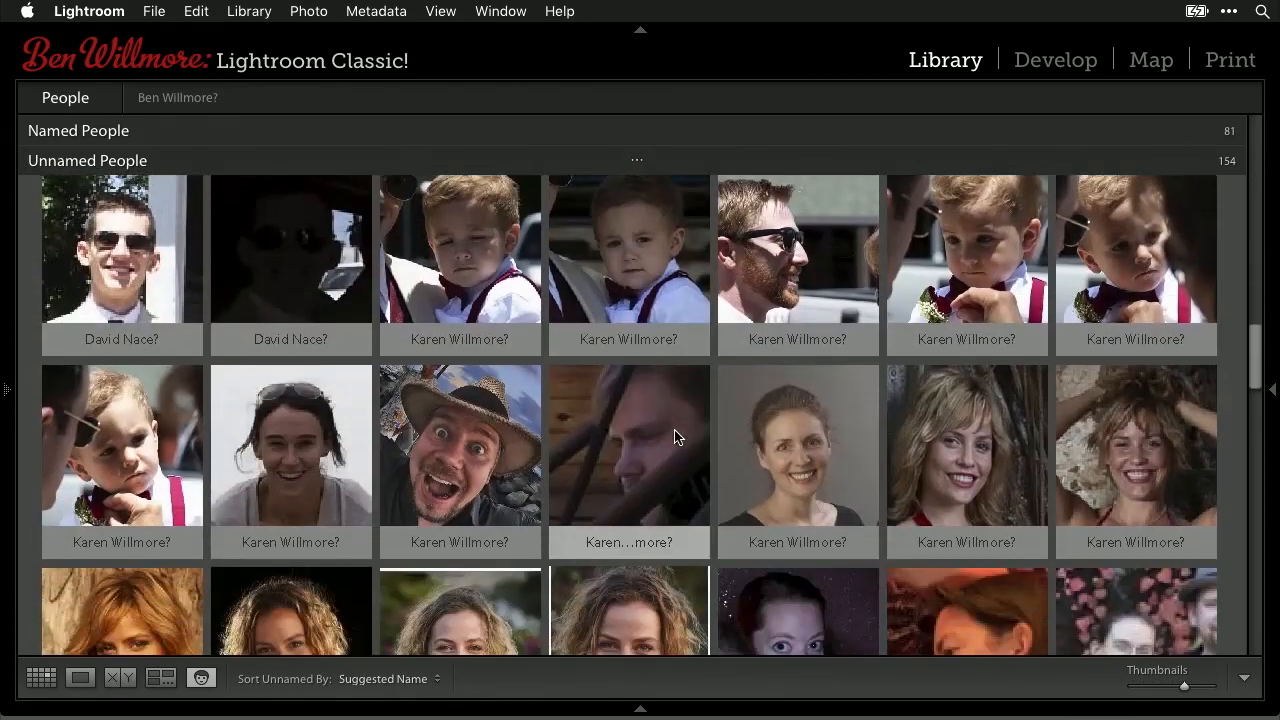
scroll(674, 437, down, 10)
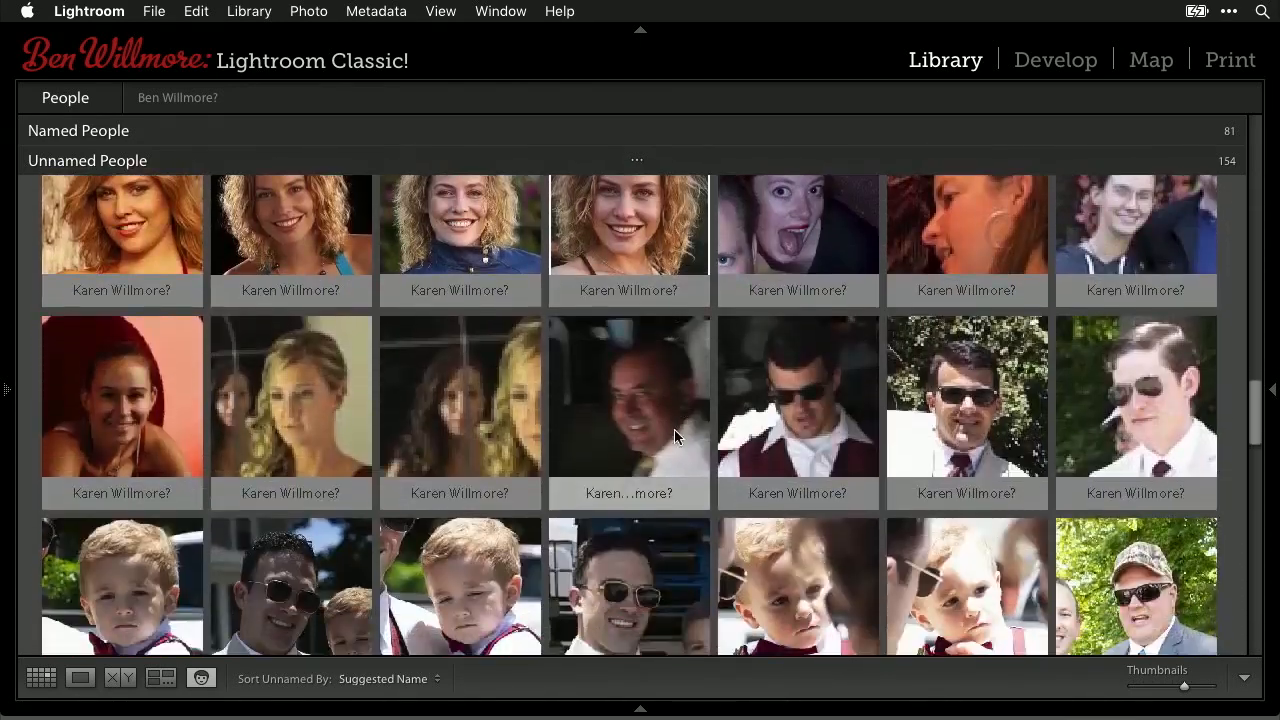
scroll(674, 437, down, 5)
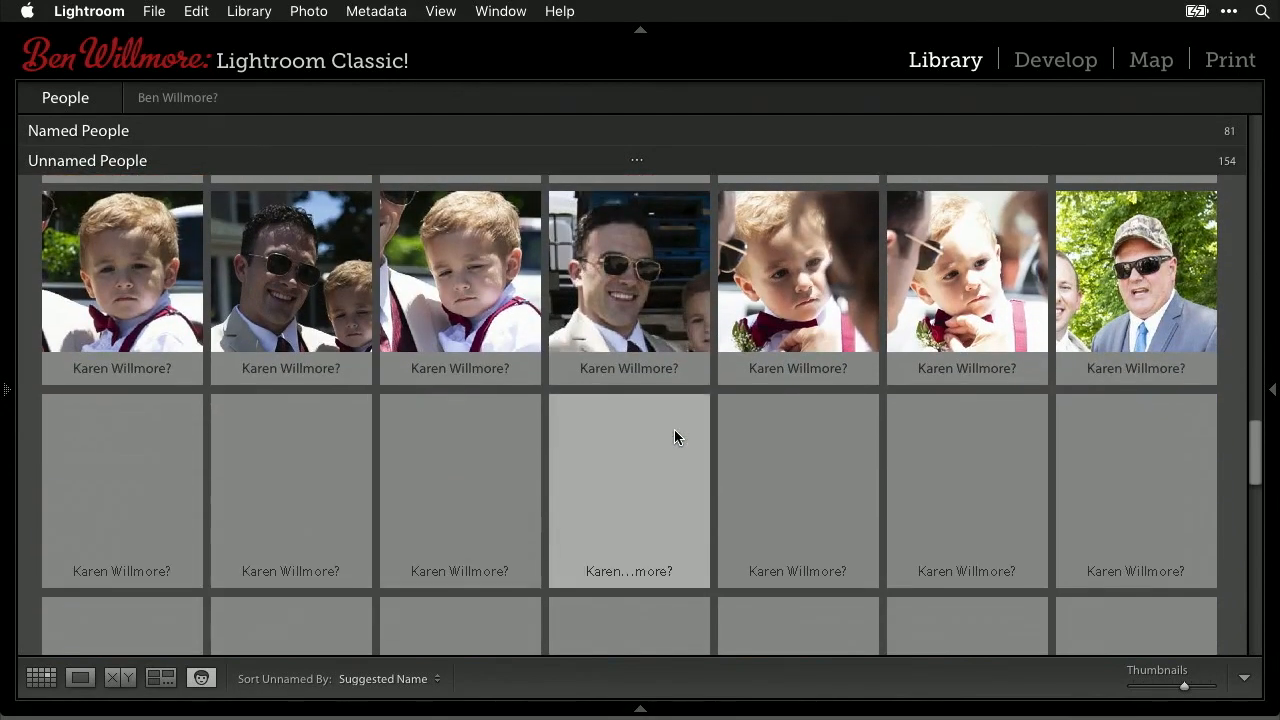
scroll(674, 437, down, 10)
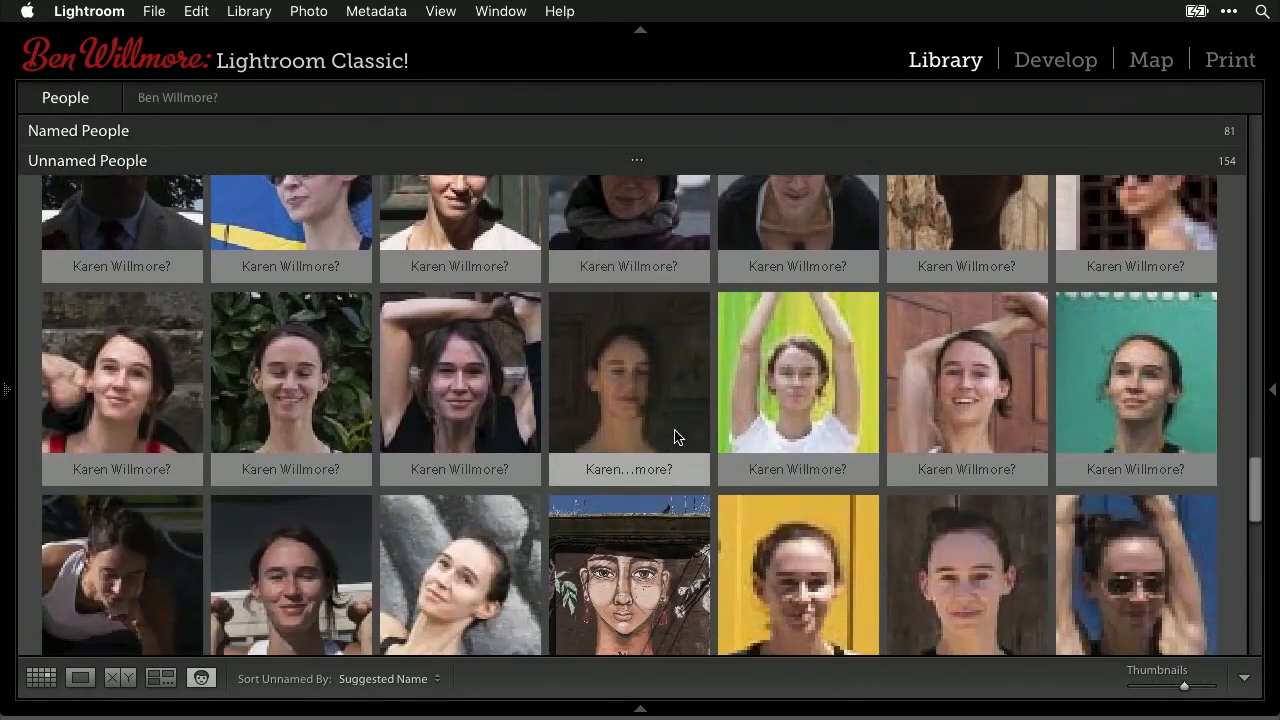
scroll(674, 432, down, 12)
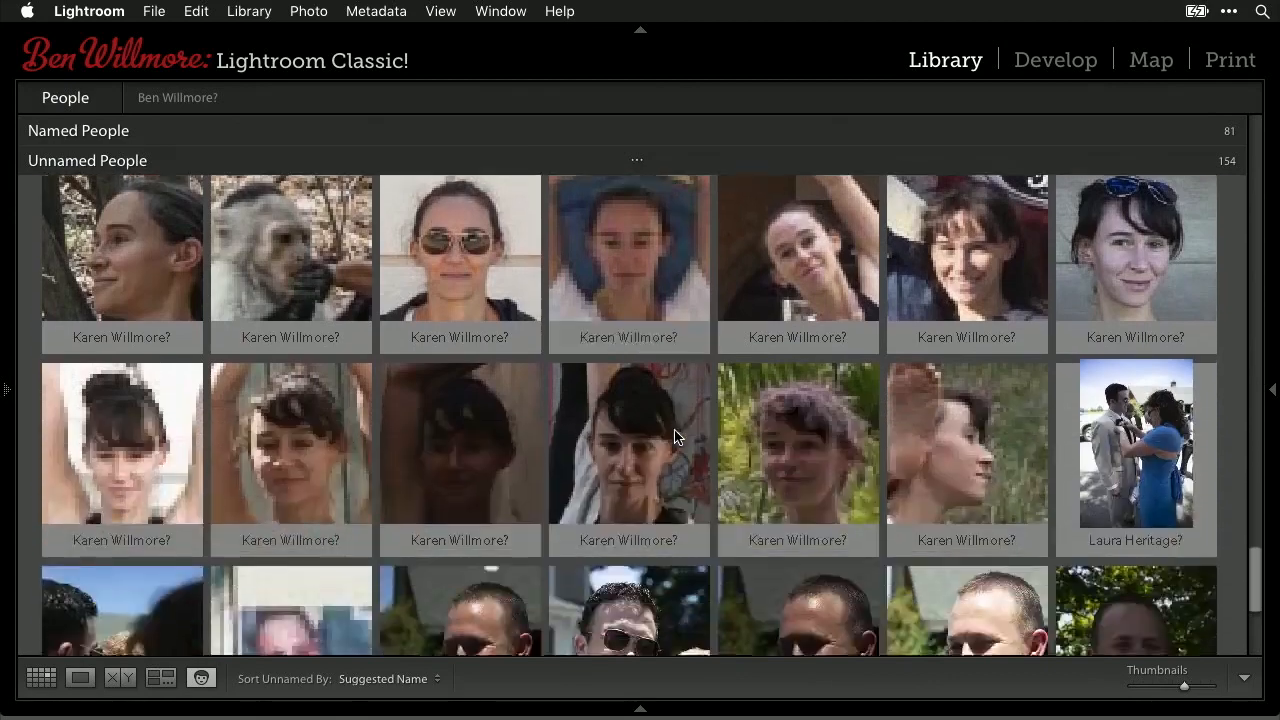
scroll(674, 432, down, 4)
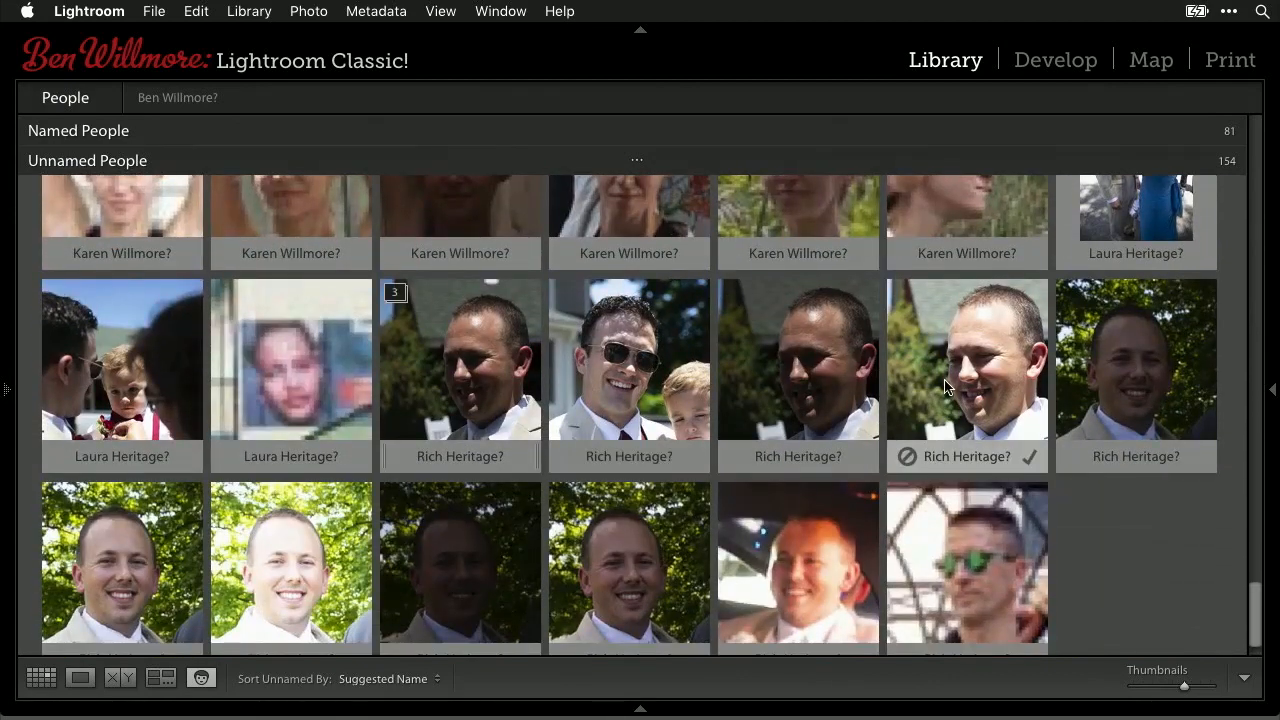
super+click(990, 362)
super+click(800, 370)
super+click(478, 402)
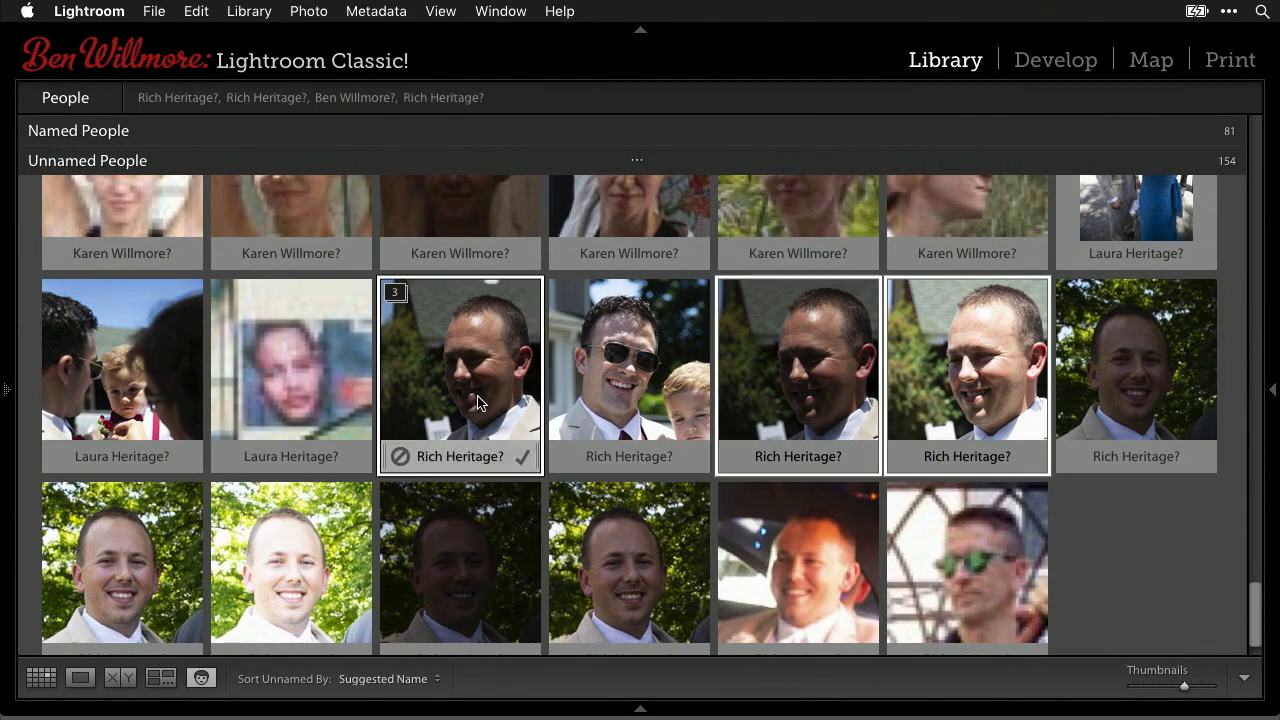
super+click(1120, 362)
click(1029, 456)
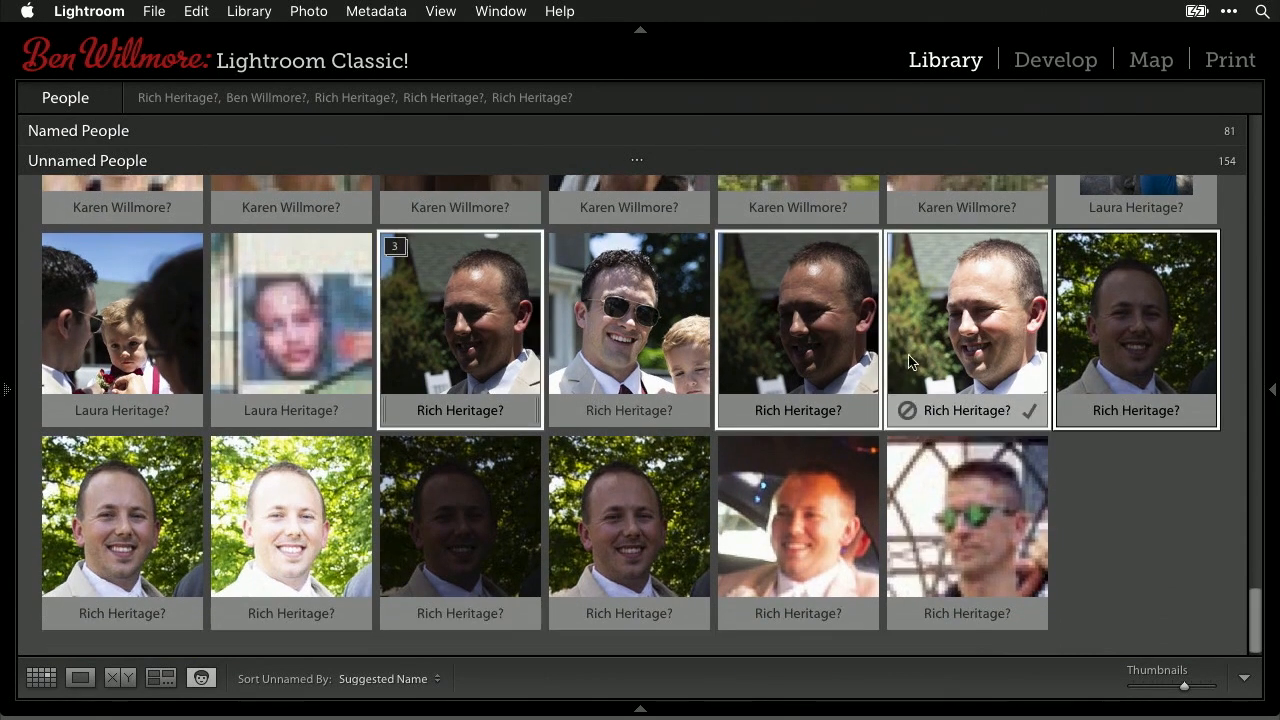
super+click(125, 530)
super+click(289, 537)
super+click(440, 535)
super+click(615, 520)
super+click(836, 517)
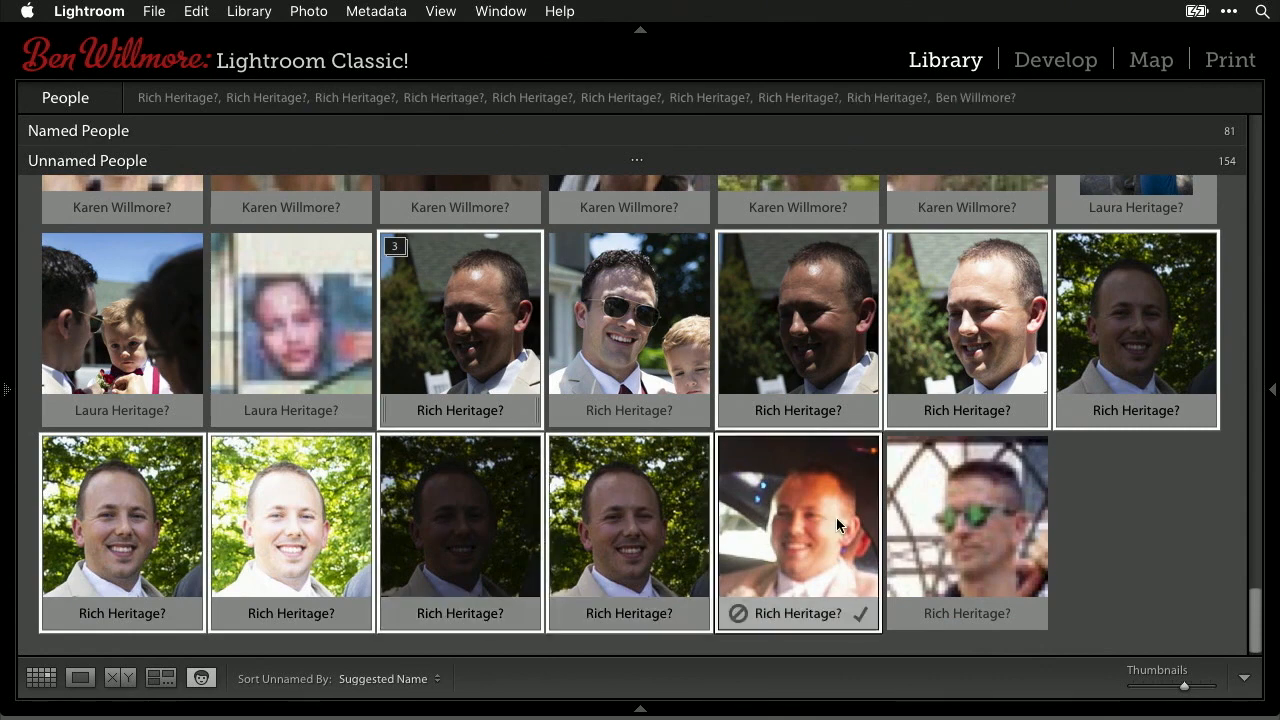
- Drag them onto that named person, bringing their total to 14, and clear the selection
drag(803, 505, 110, 486)
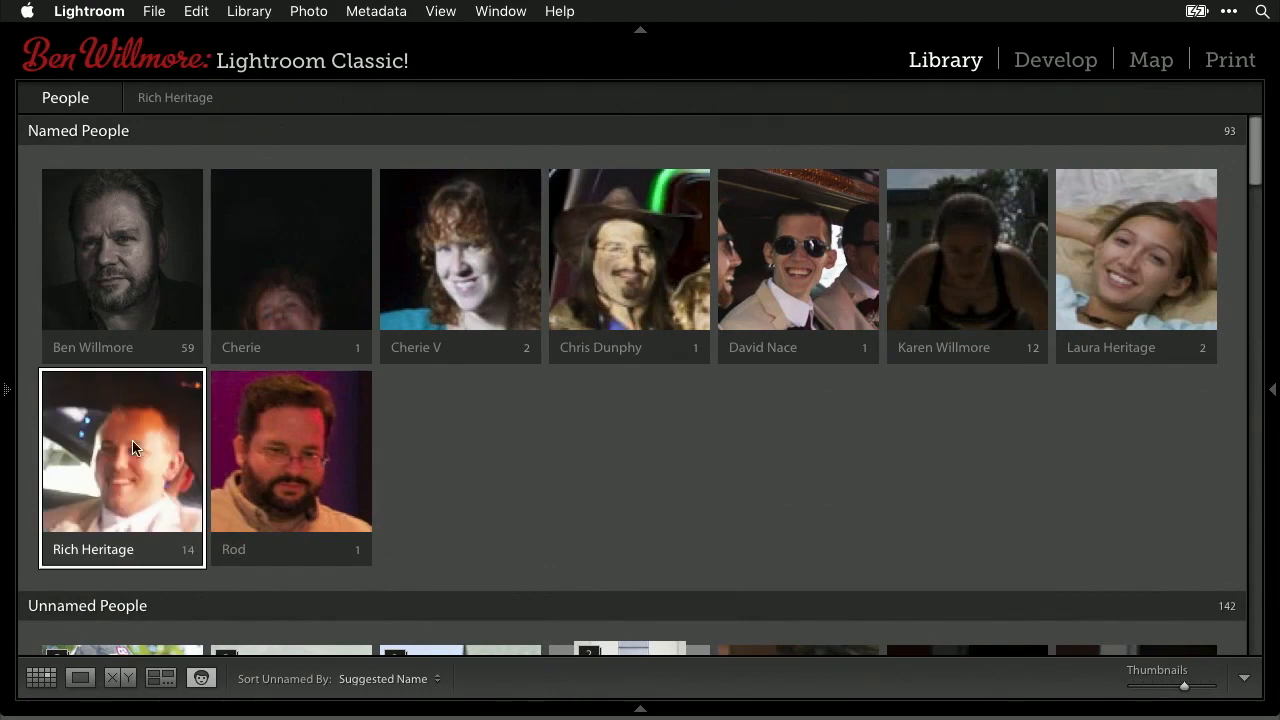
click(557, 519)
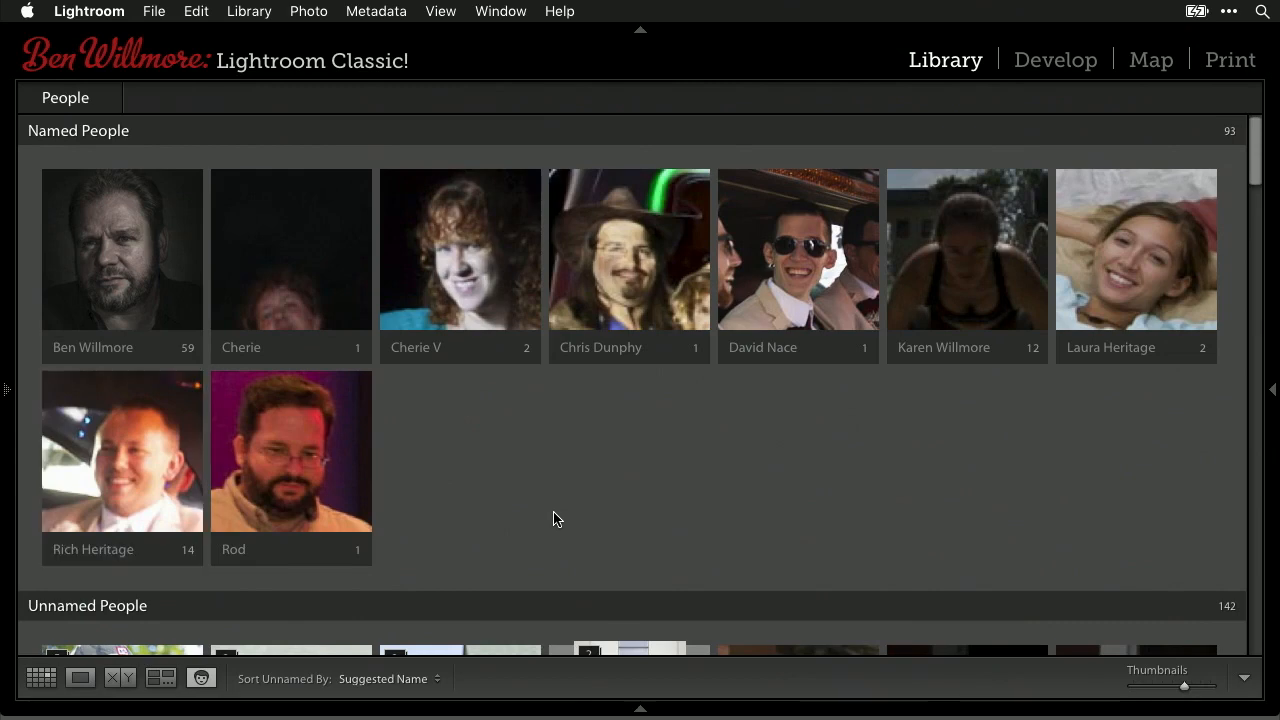
scroll(557, 519, down, 5)
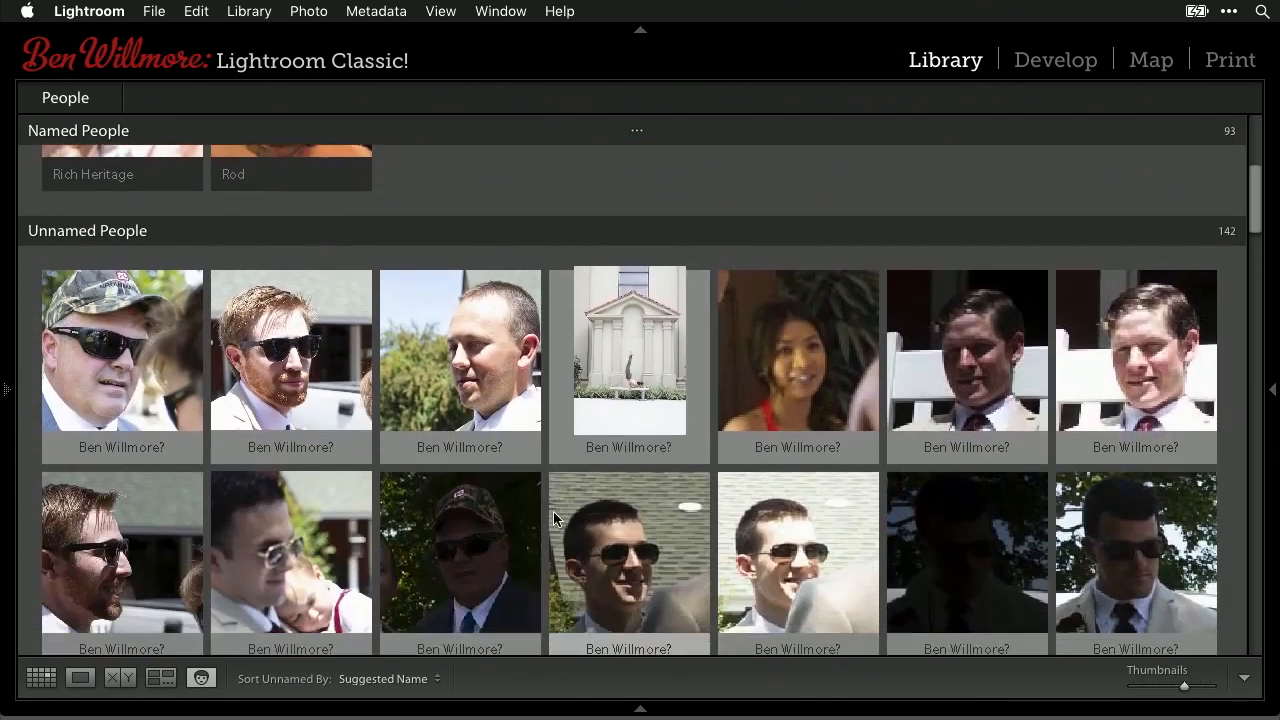
- Reassign two wrongly suggested faces to the correct existing person via autocomplete
mouse_move(444, 432)
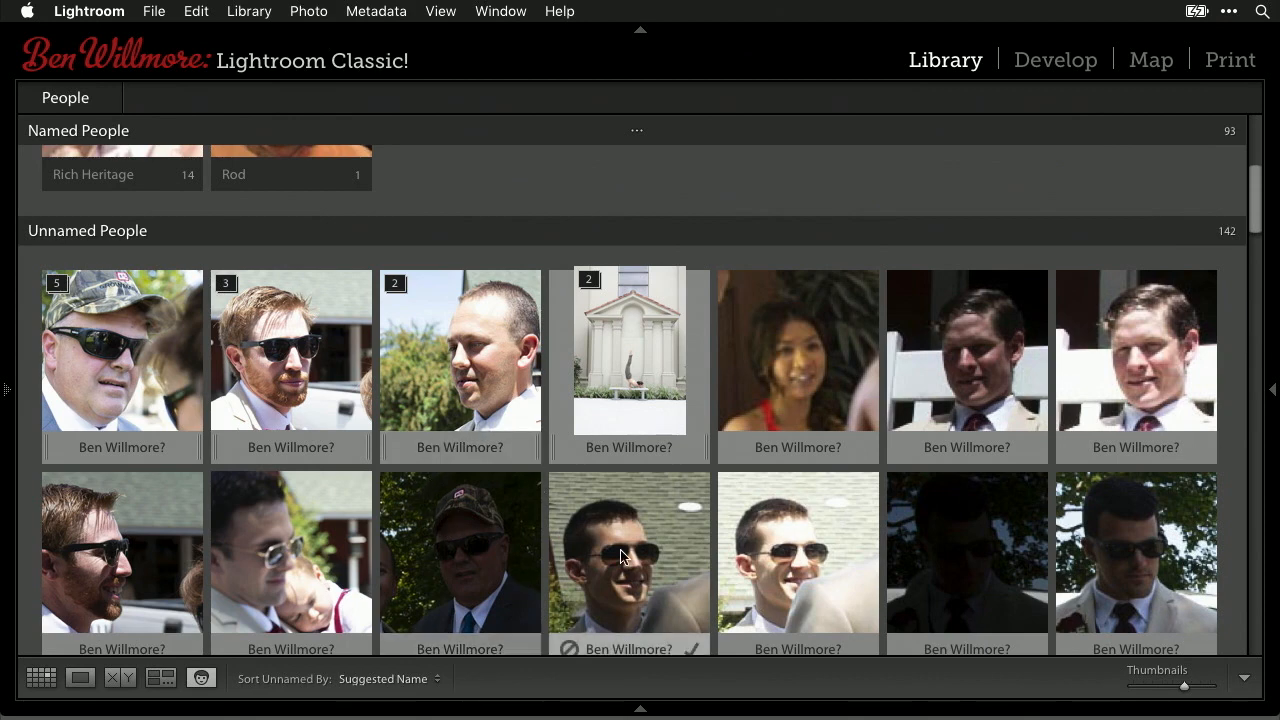
scroll(620, 556, down, 3)
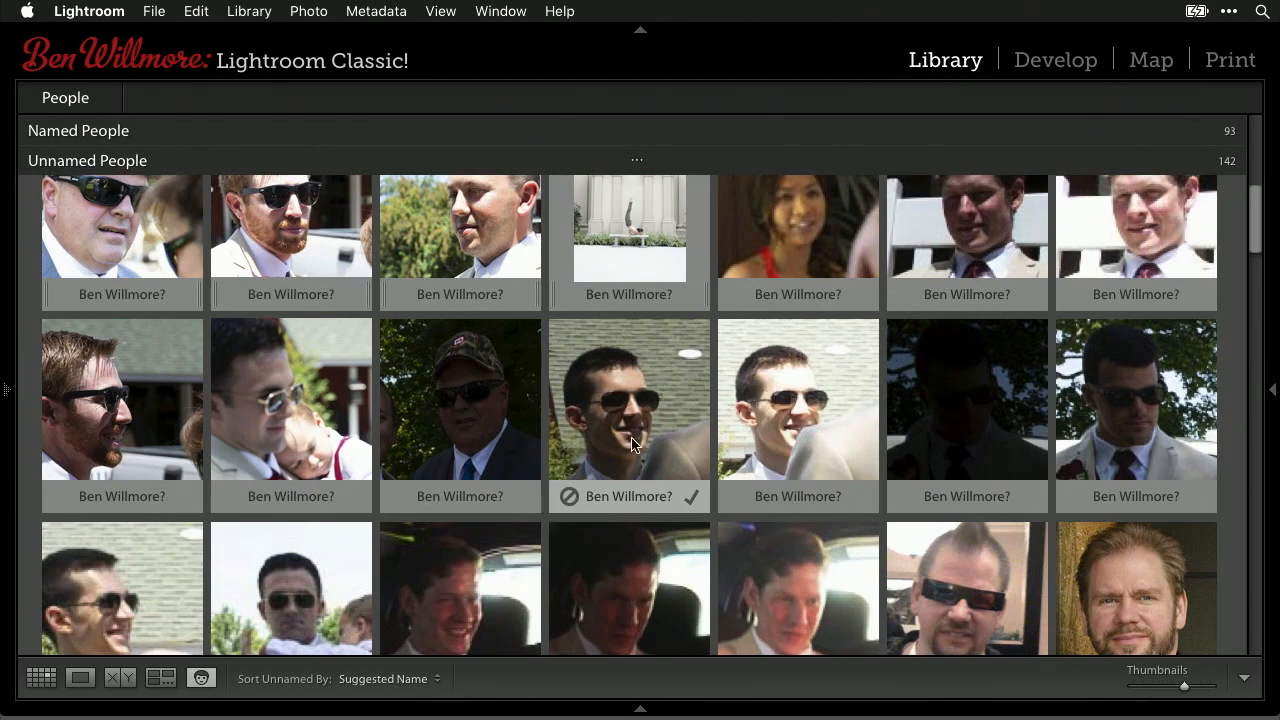
click(629, 497)
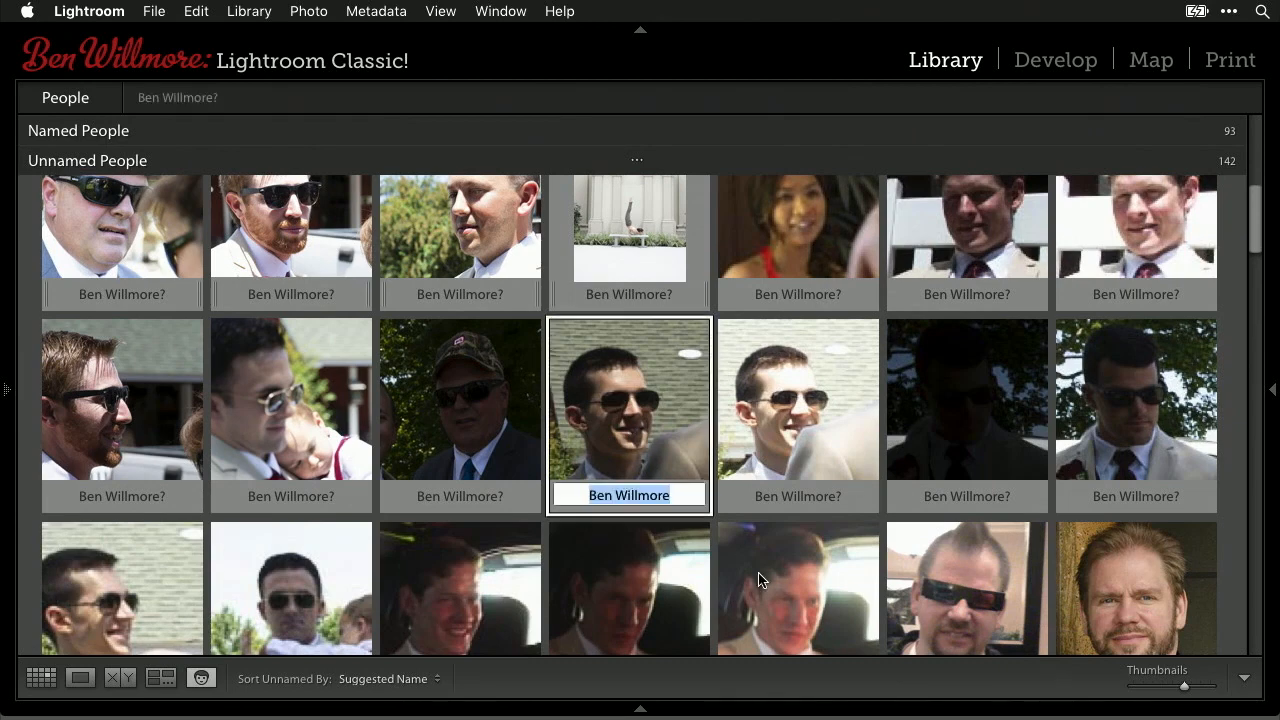
text(Dancer Pose)
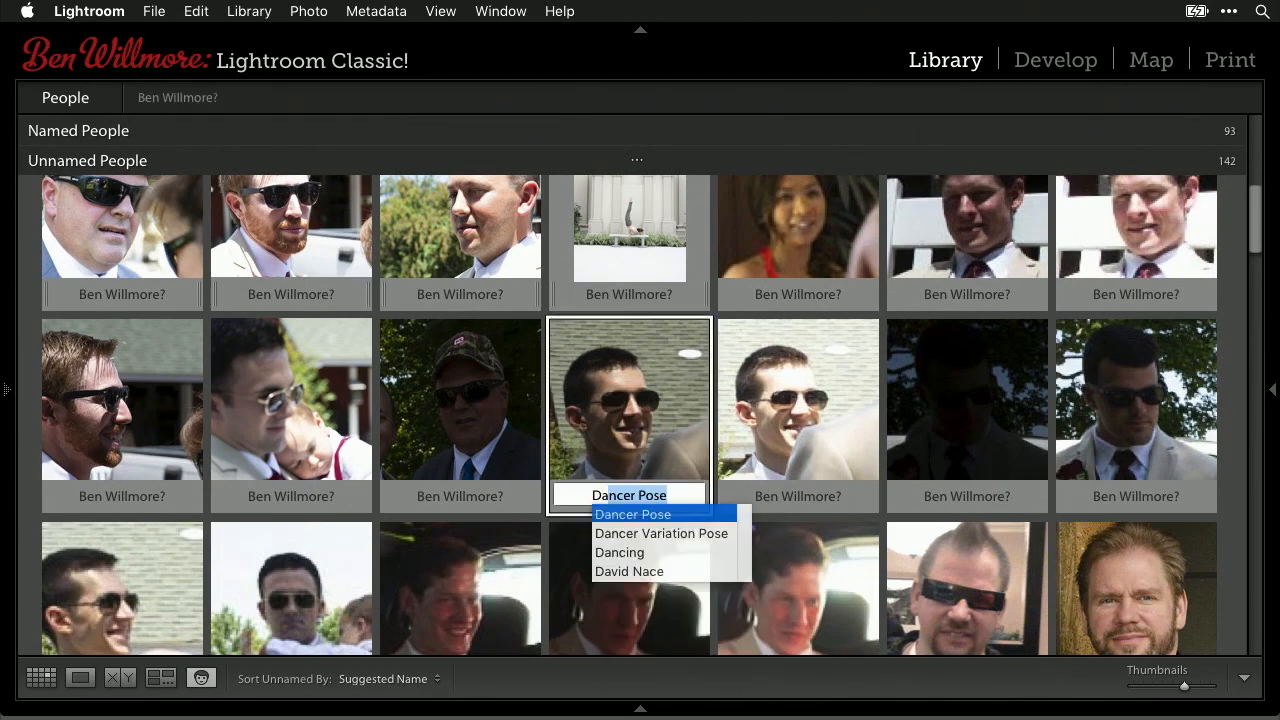
click(645, 572)
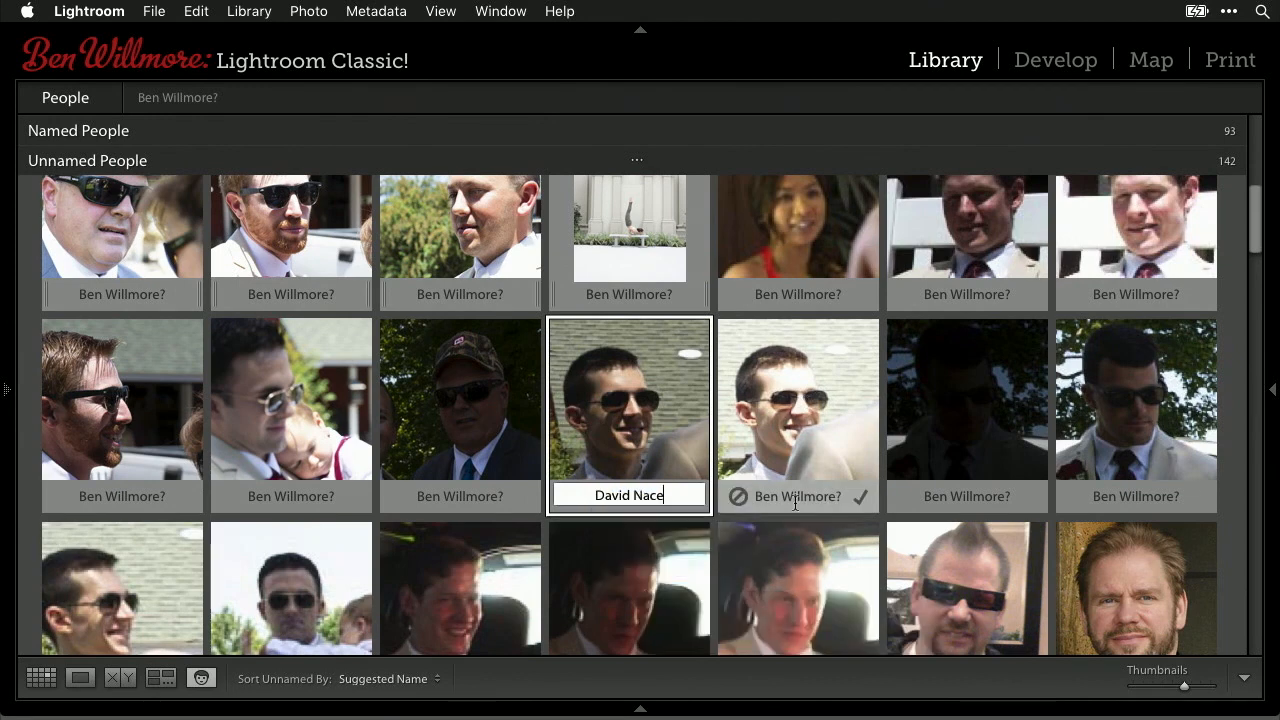
key(Return)
click(604, 495)
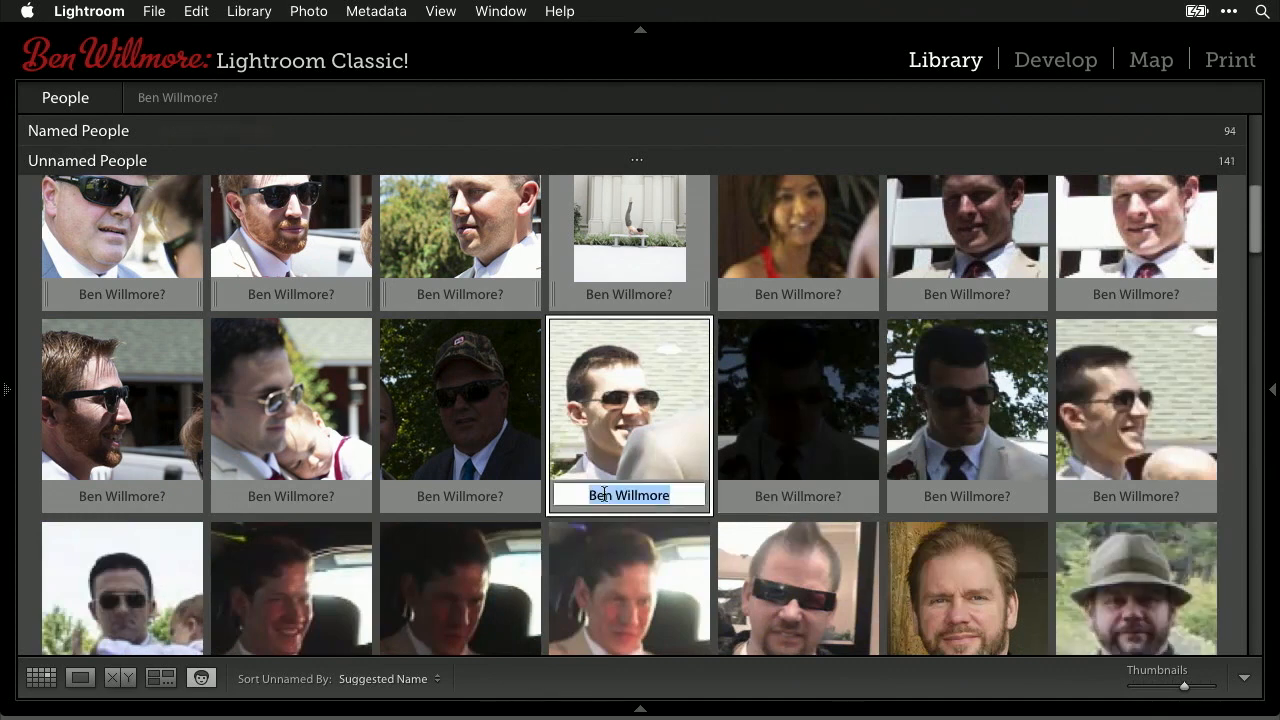
text(dav)
key(Return)
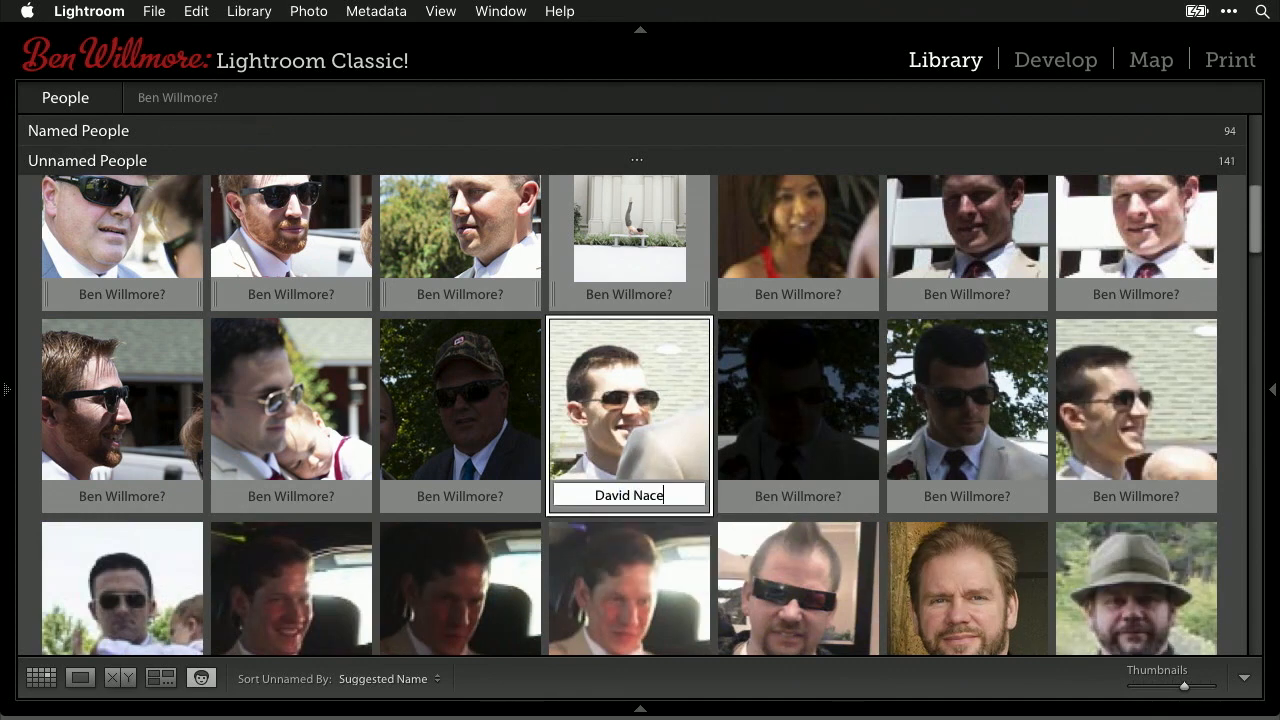
key(Return)
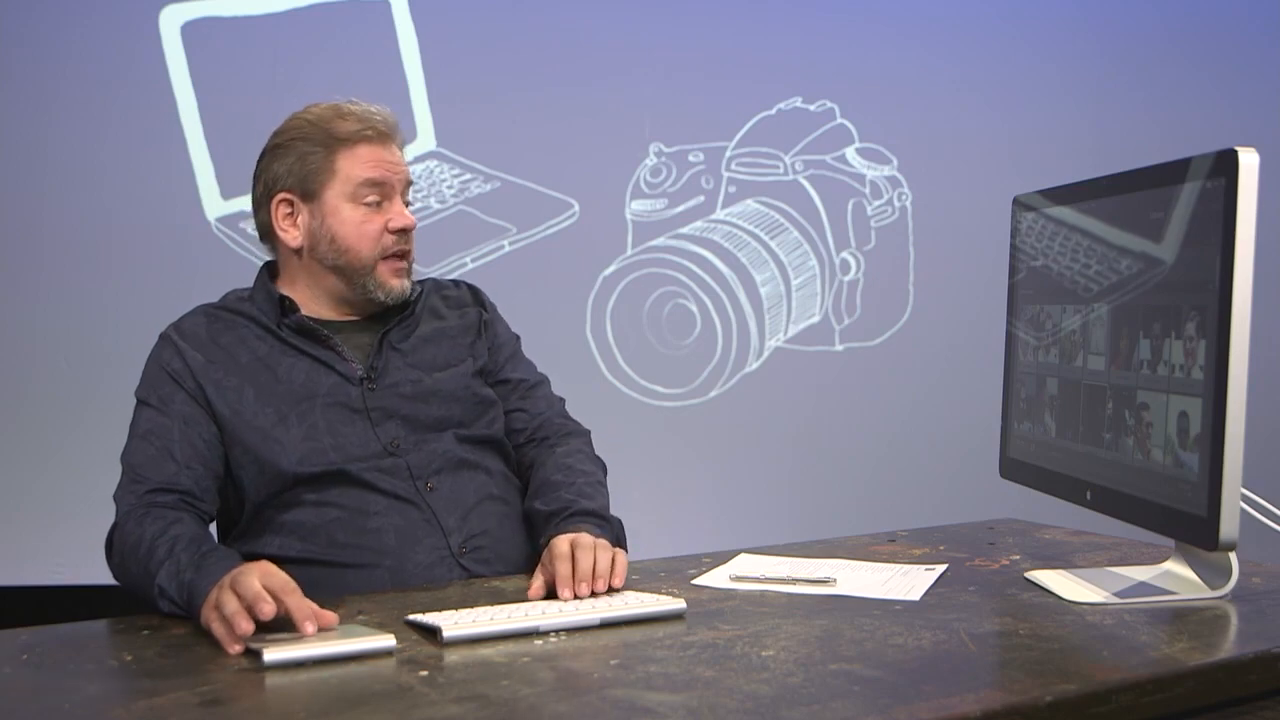
- Name the first unnamed face with a new person's name
click(118, 450)
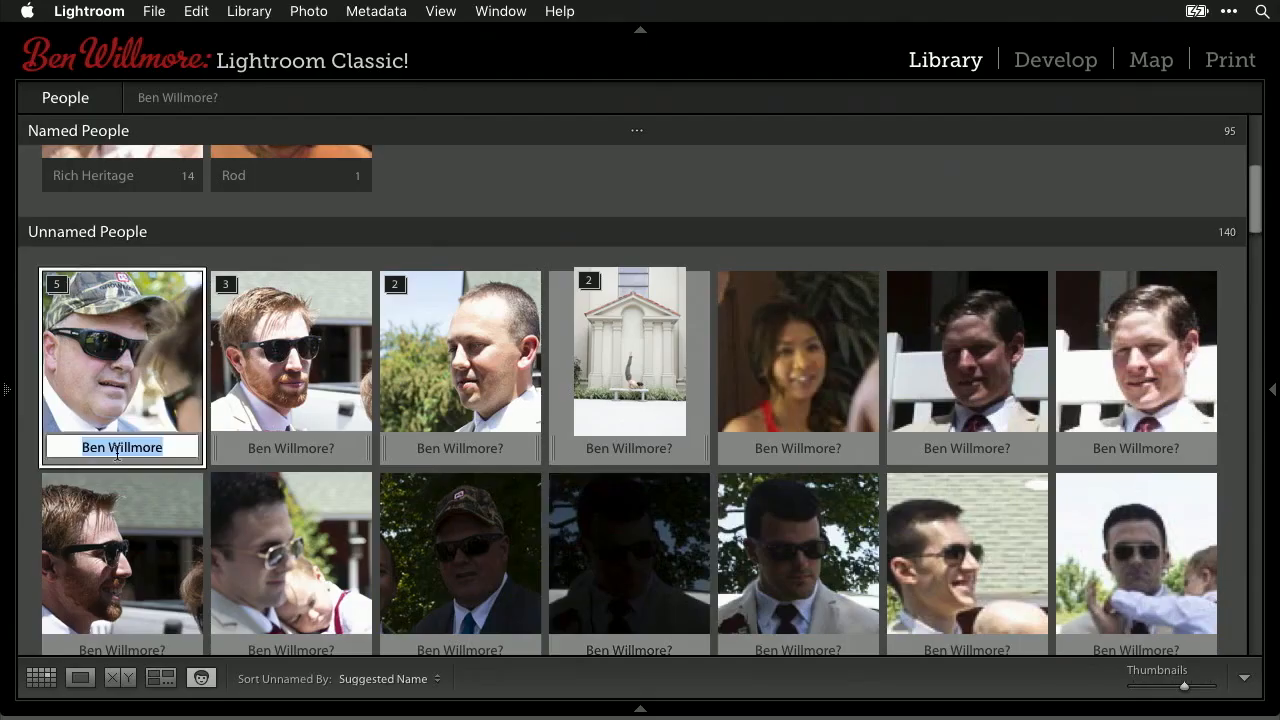
mouse_move(354, 461)
text(Rich )
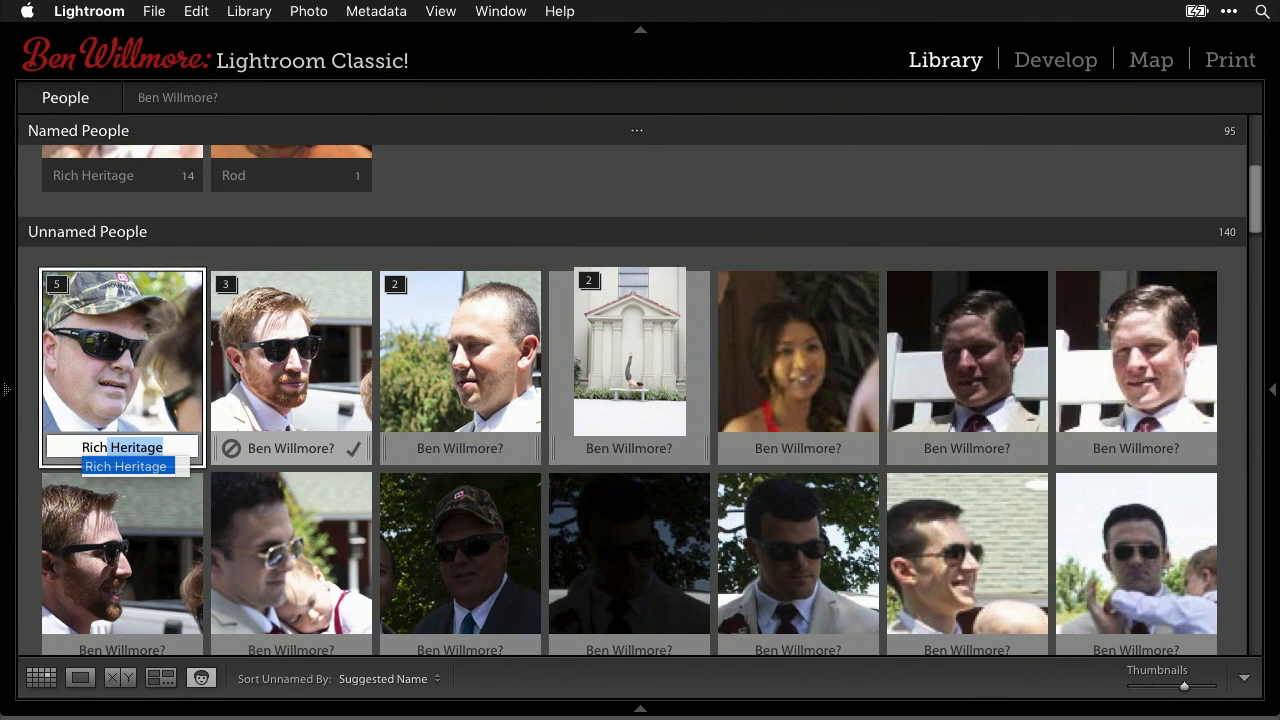
text(sdad)
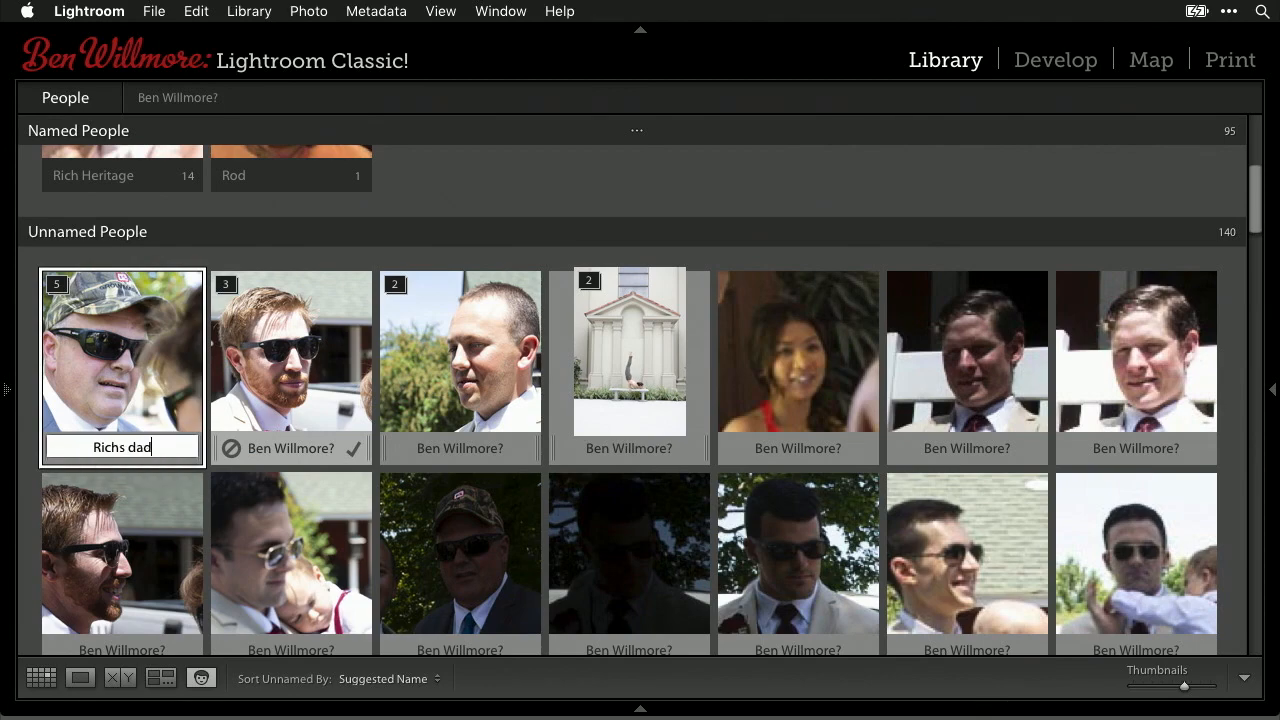
key(Return)
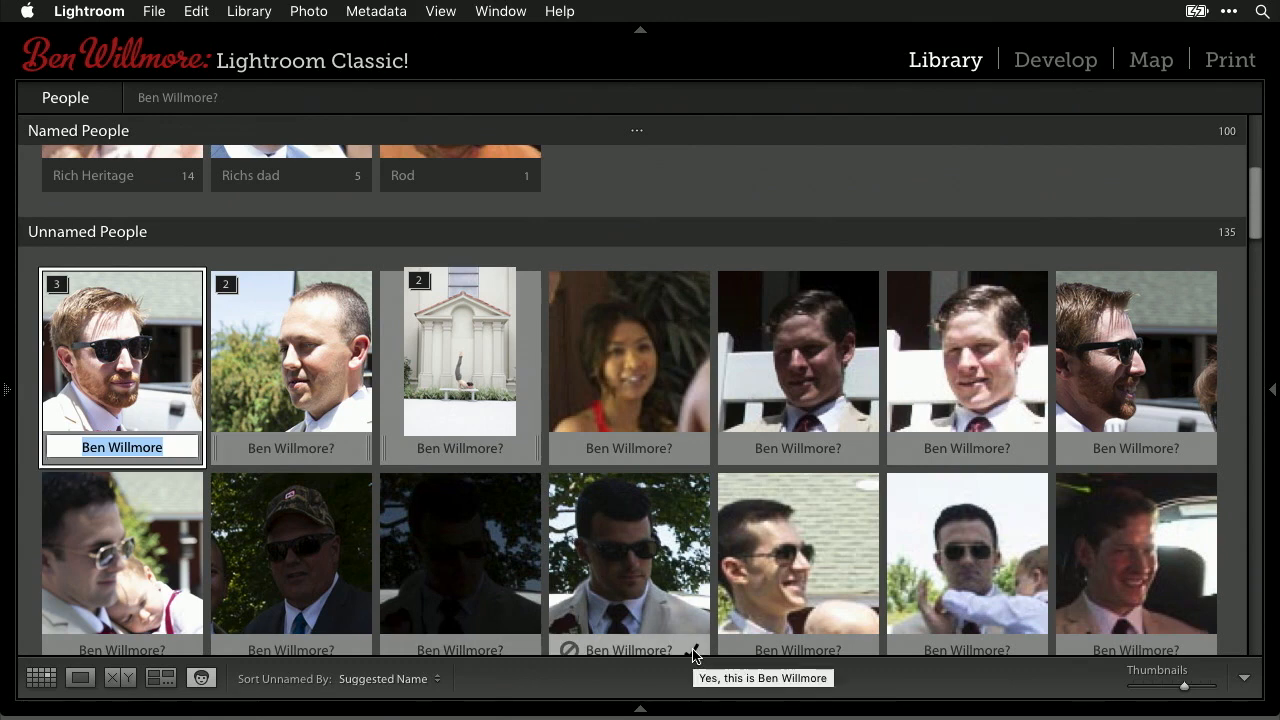
key(Escape)
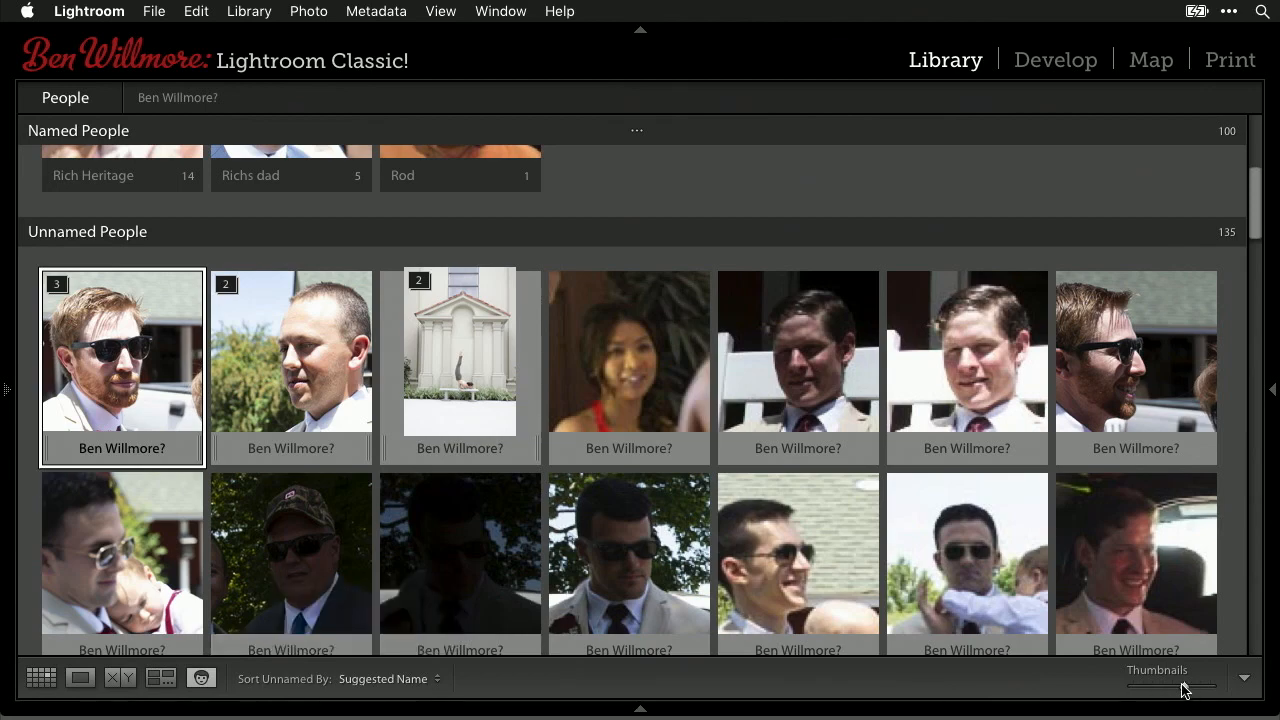
- Shrink the face thumbnails and confirm three faces, starting with the dark-sunglasses one, under their suggested name
drag(1181, 689, 1152, 701)
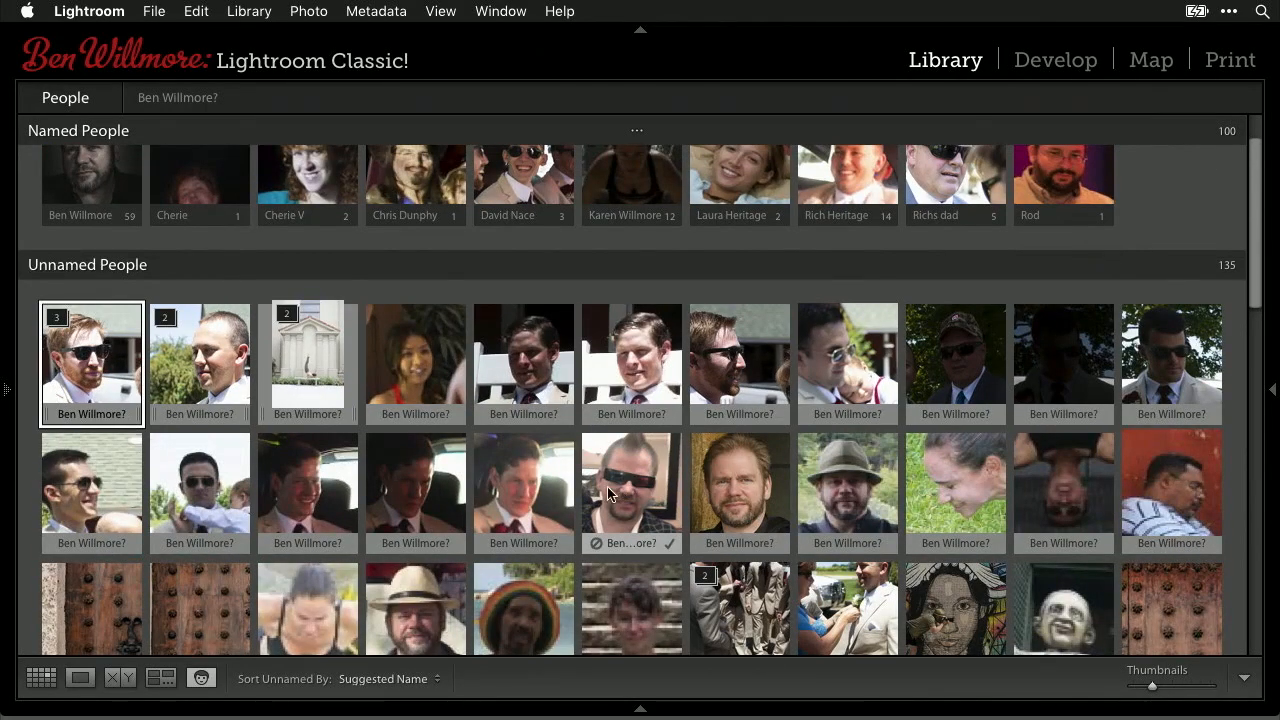
click(643, 481)
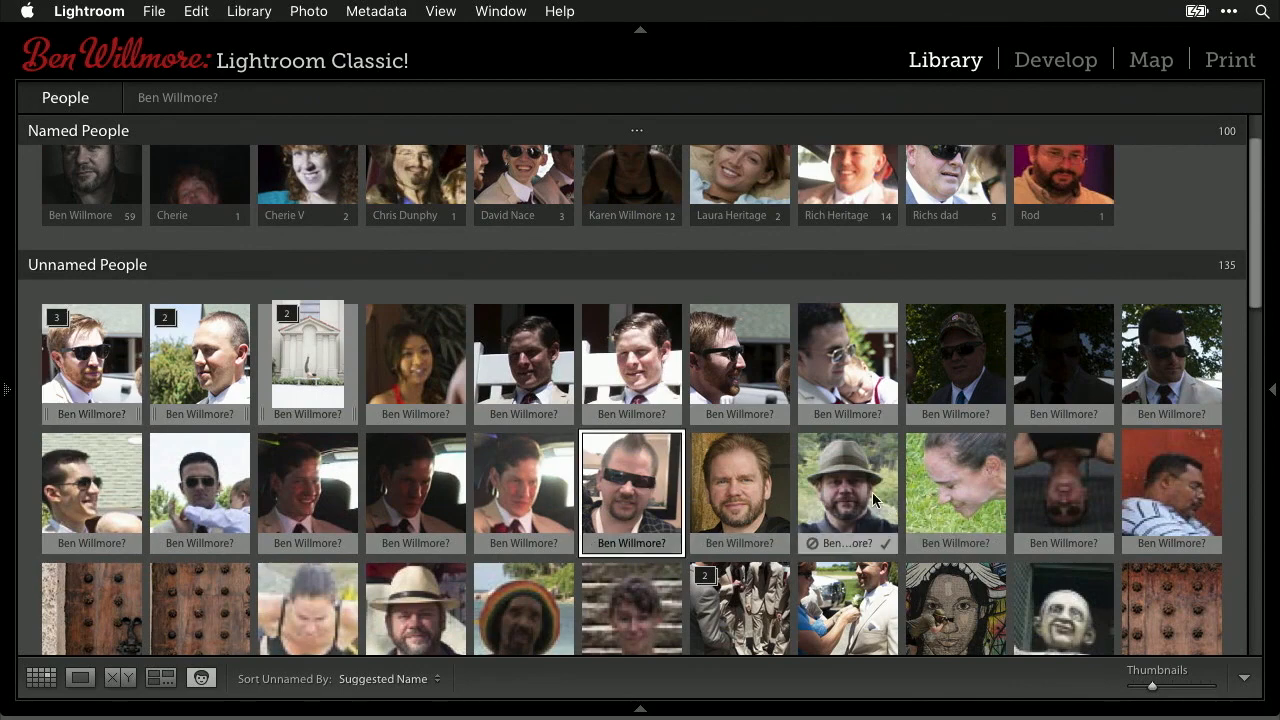
shift+click(840, 478)
click(885, 545)
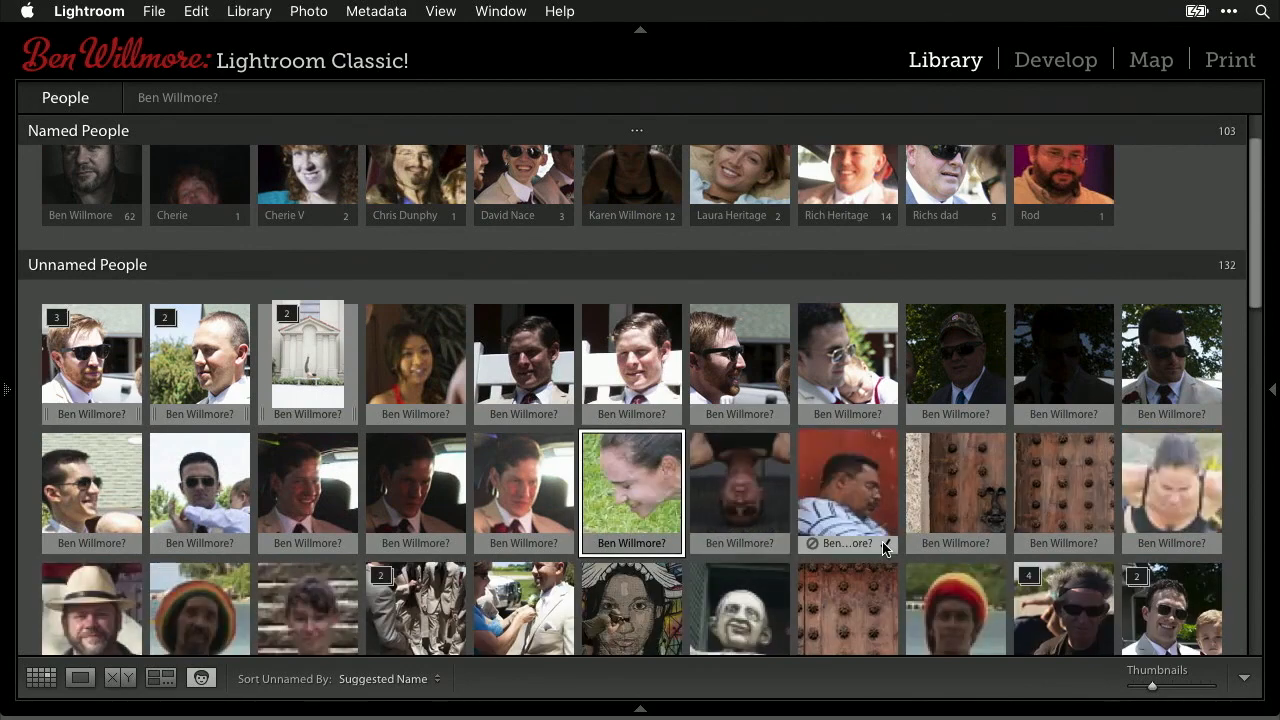
- Name the blonde woman's face and five more of her faces with one new person's name
scroll(698, 497, down, 10)
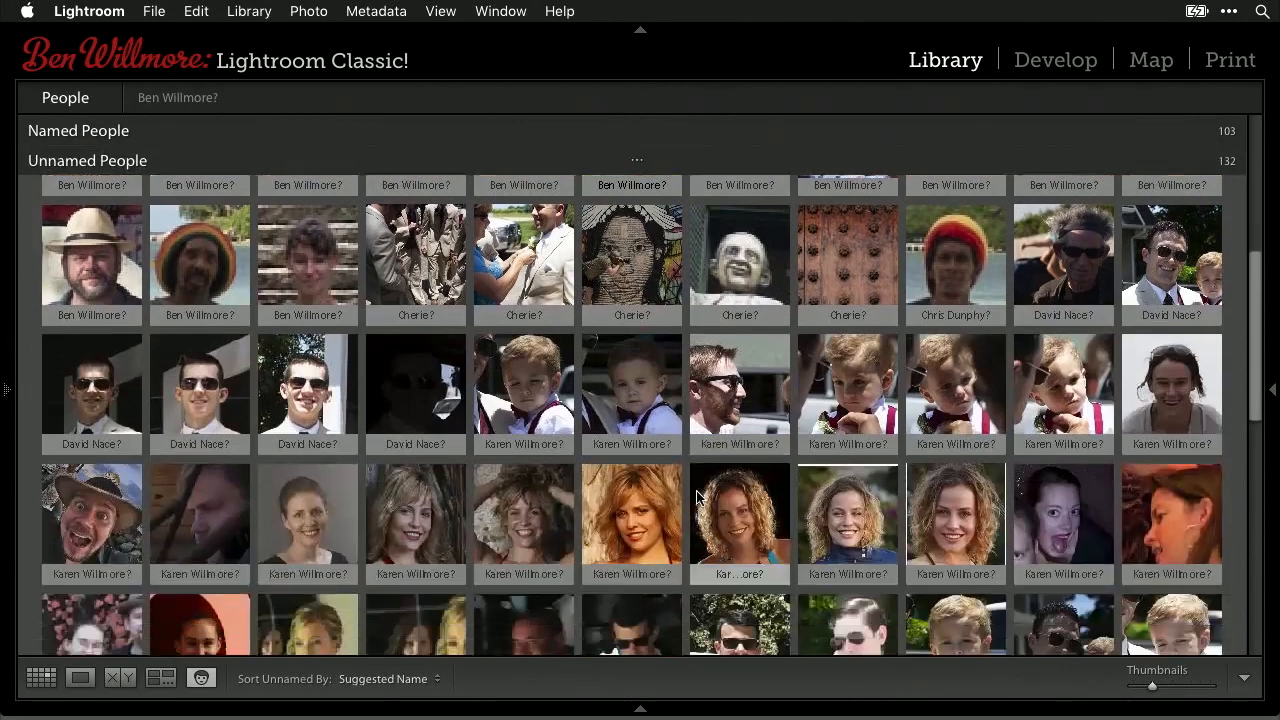
scroll(698, 497, down, 3)
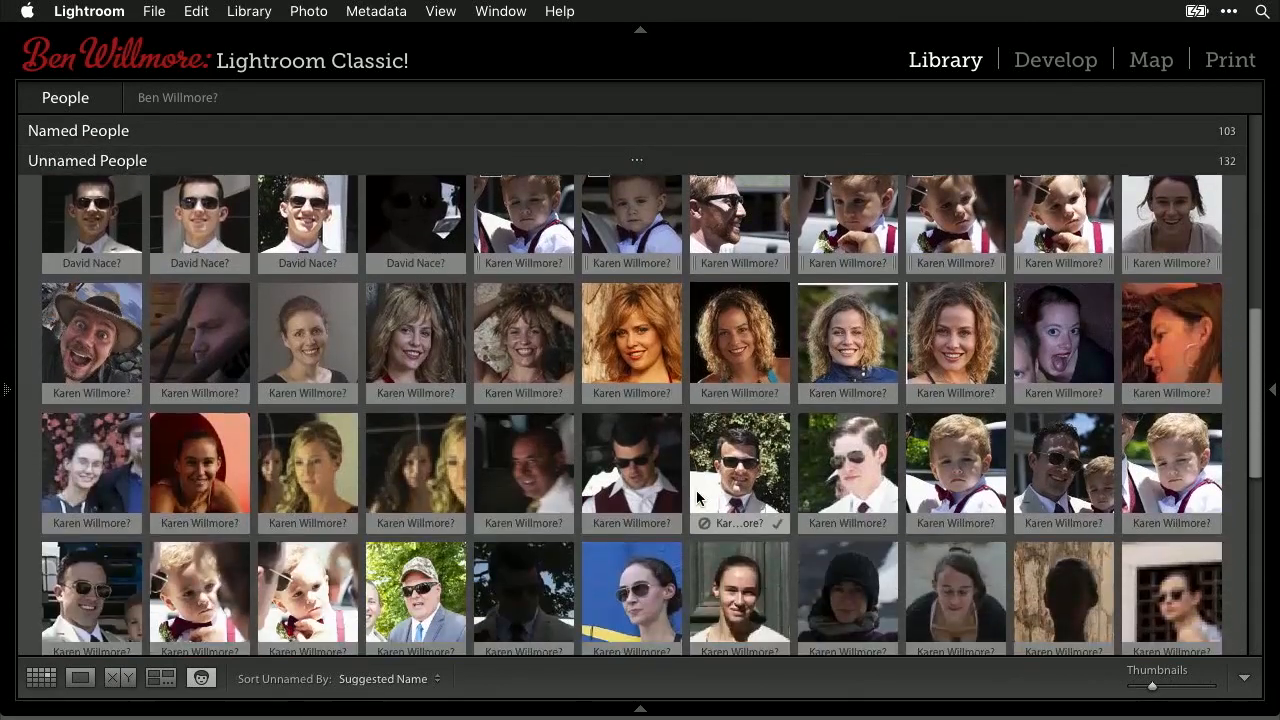
click(404, 395)
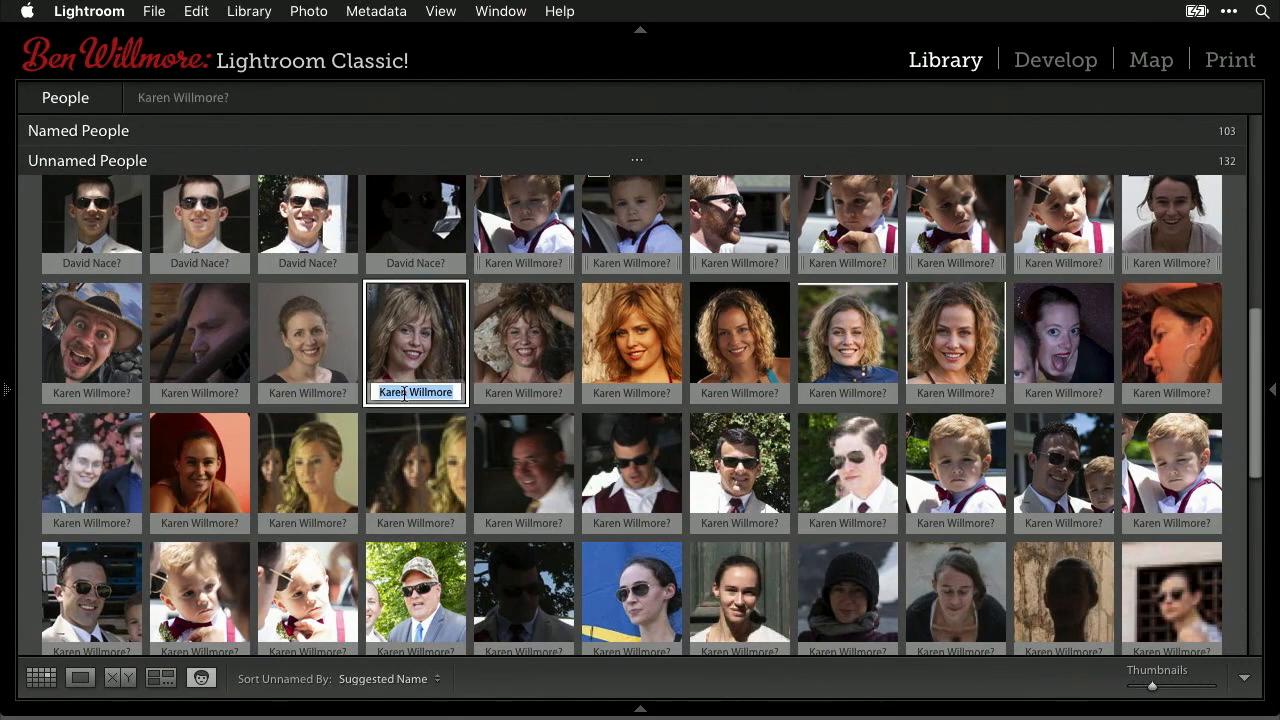
text(Cassandra)
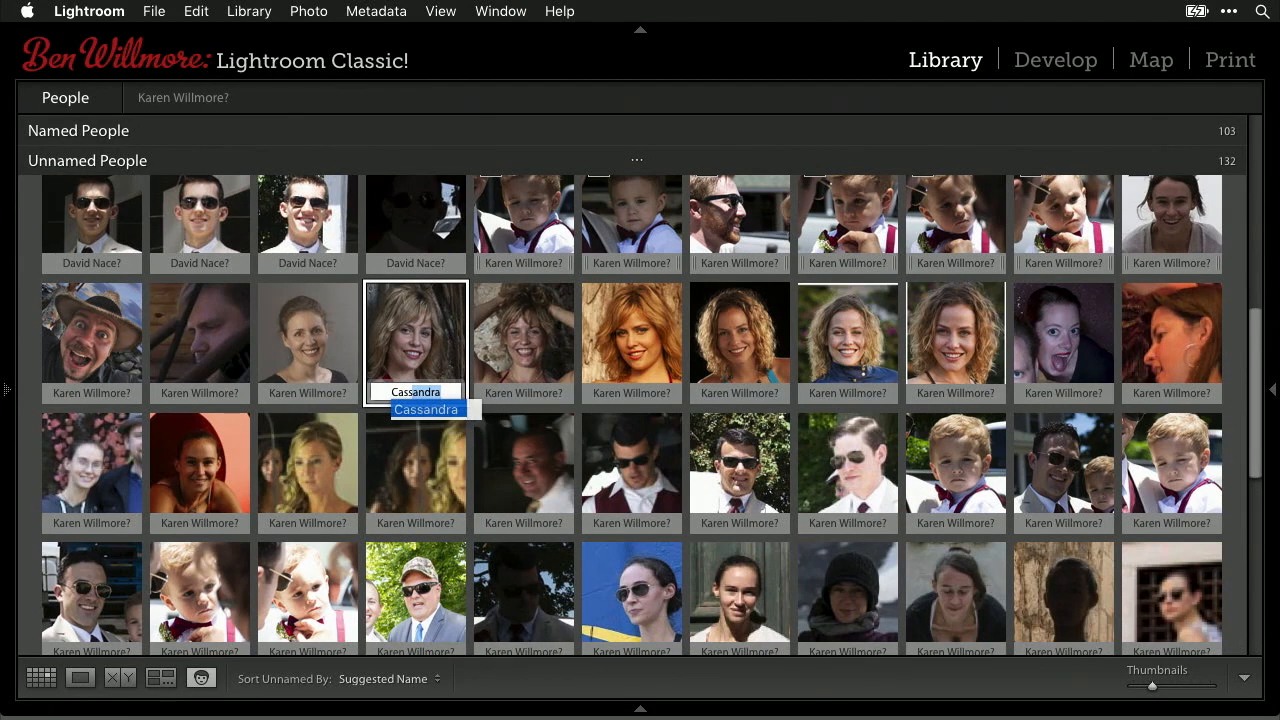
key(Return)
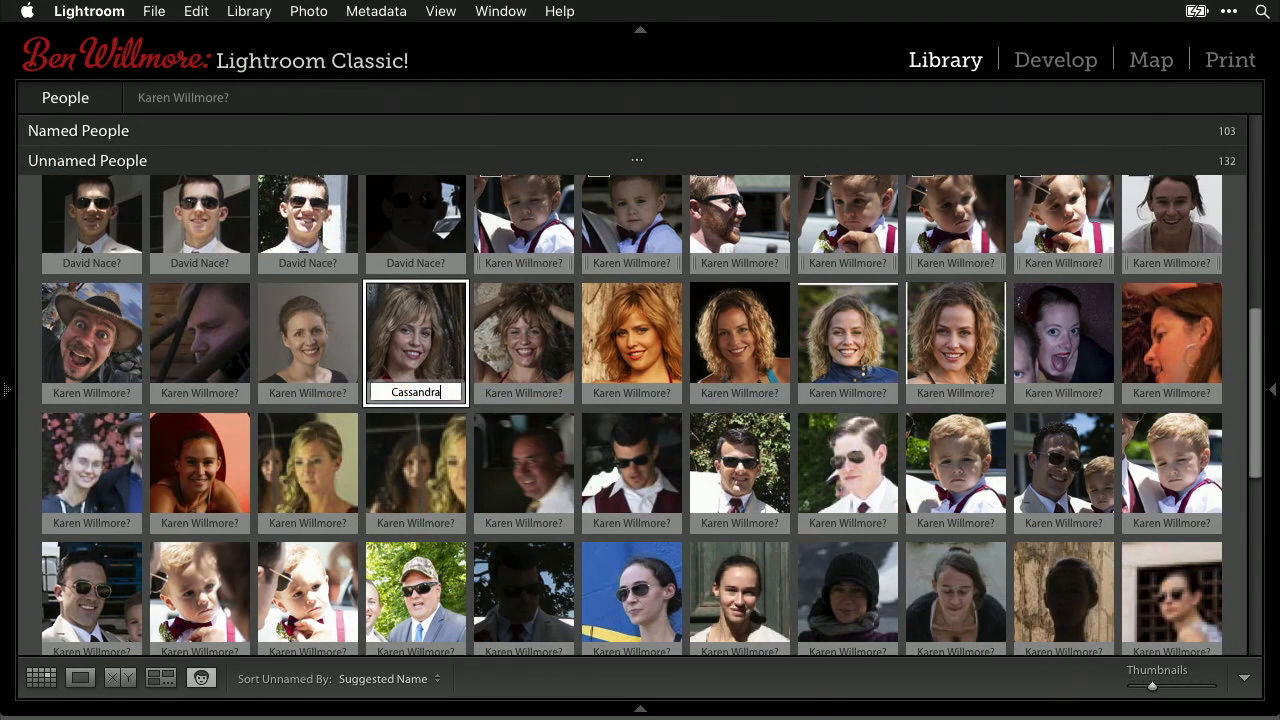
key(Return)
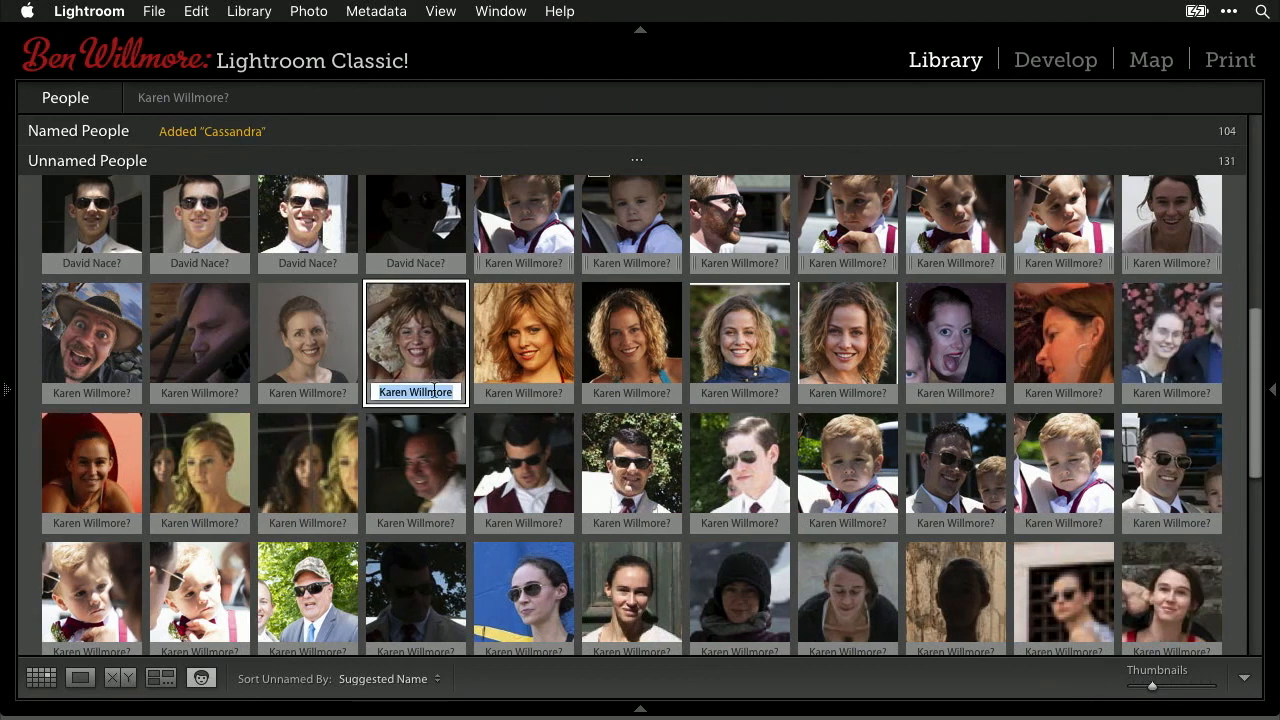
shift+click(870, 337)
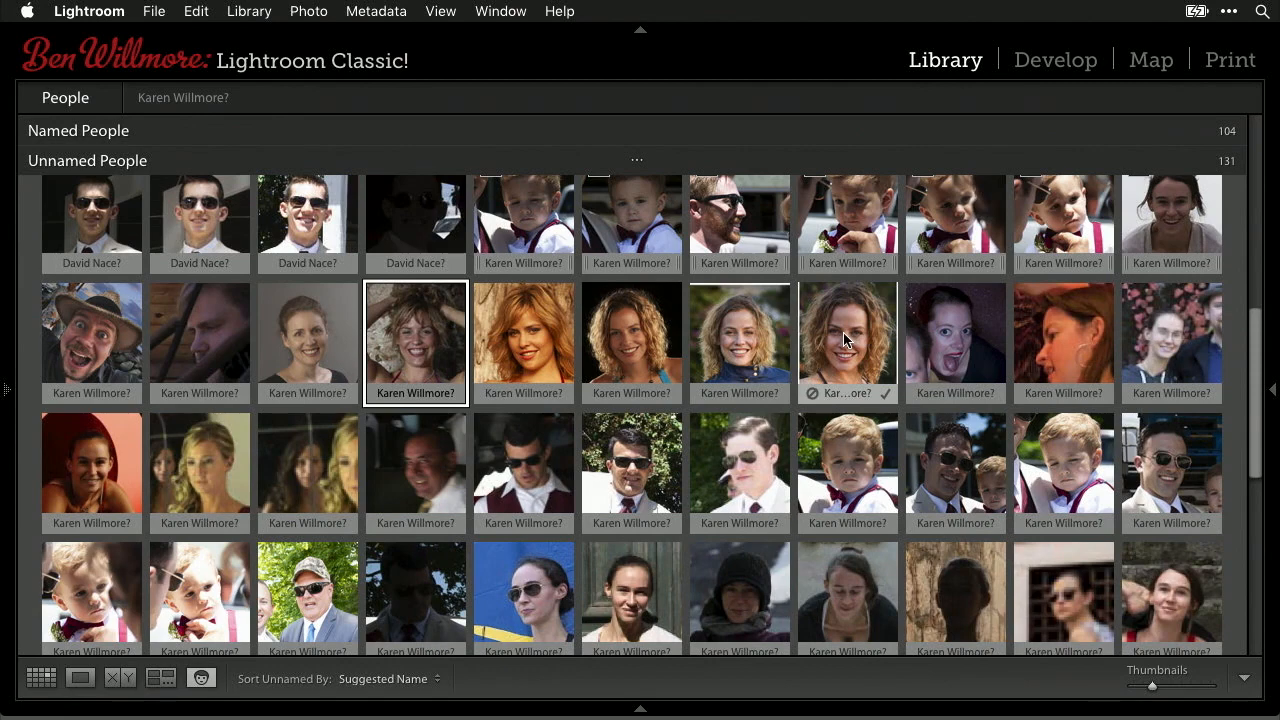
shift+click(843, 340)
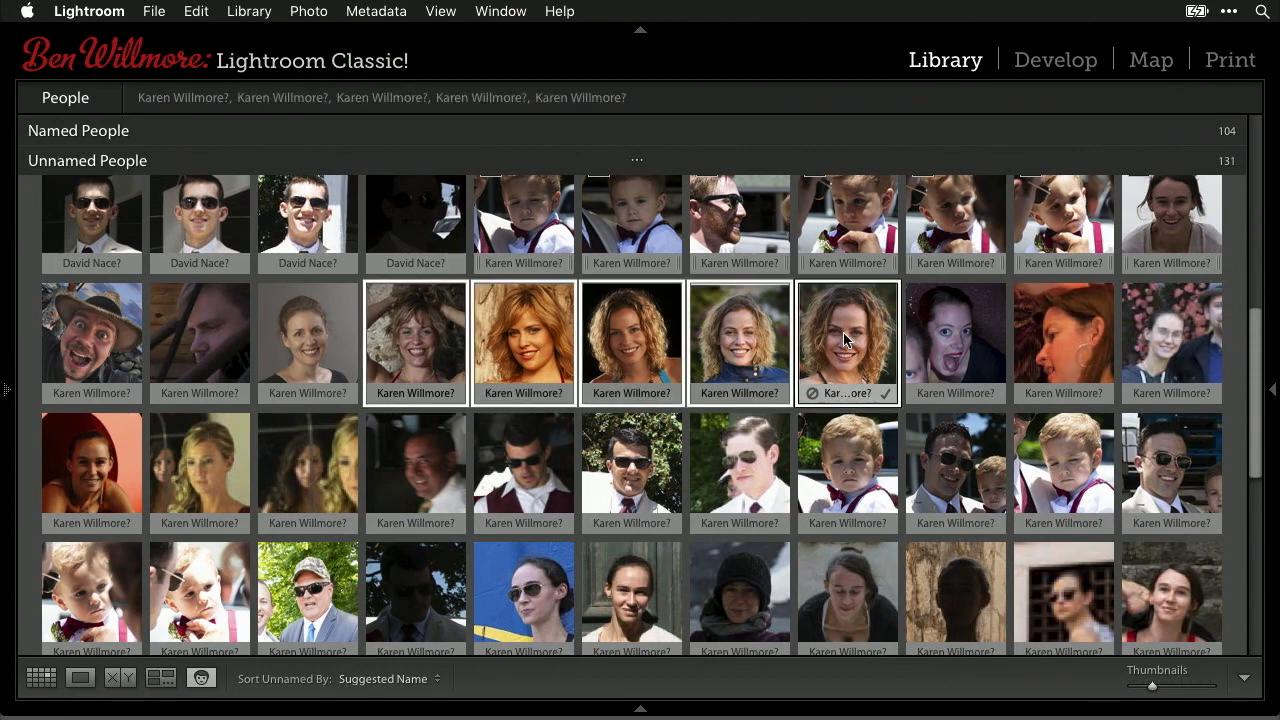
click(408, 393)
text(Cassandra)
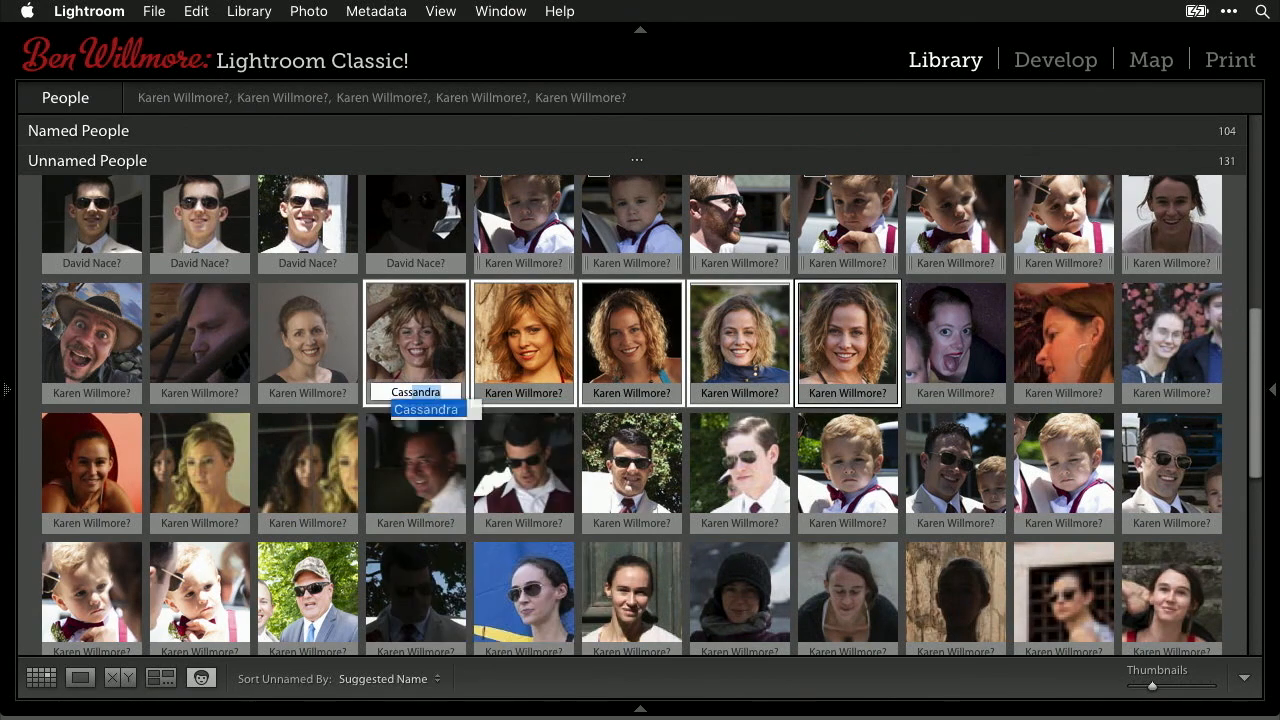
key(Return)
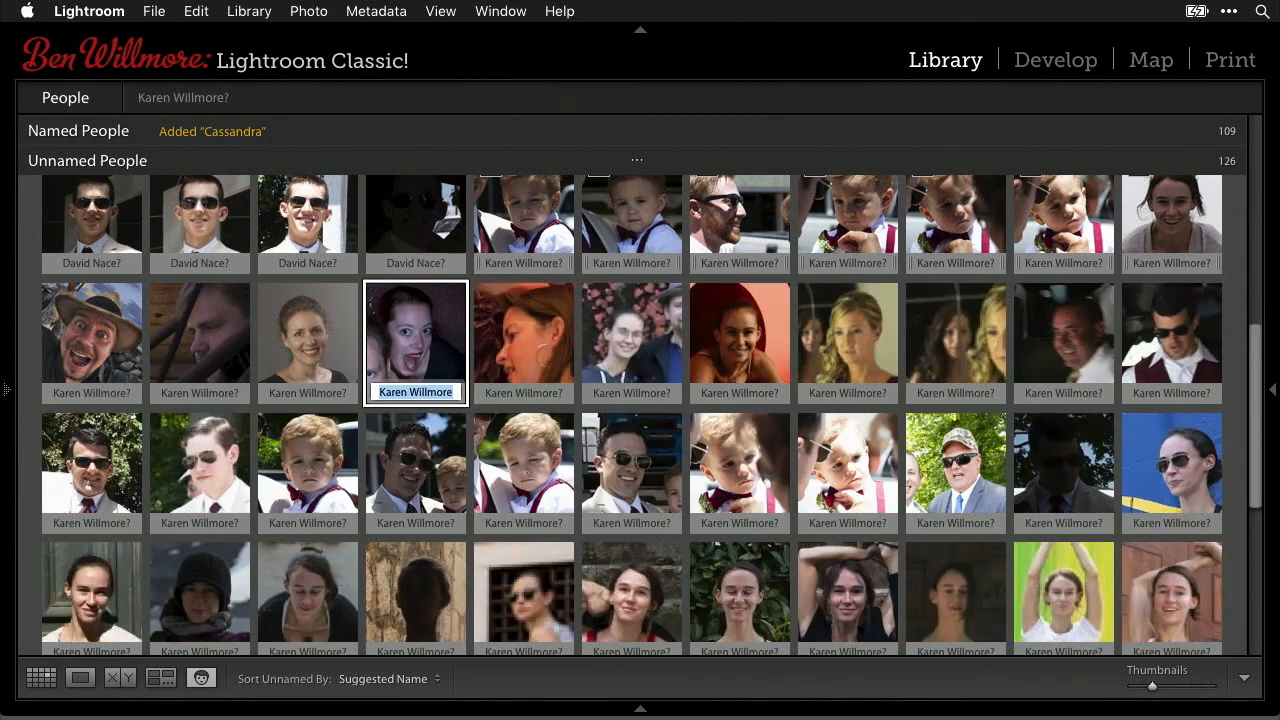
scroll(600, 440, down, 3)
scroll(605, 435, down, 2)
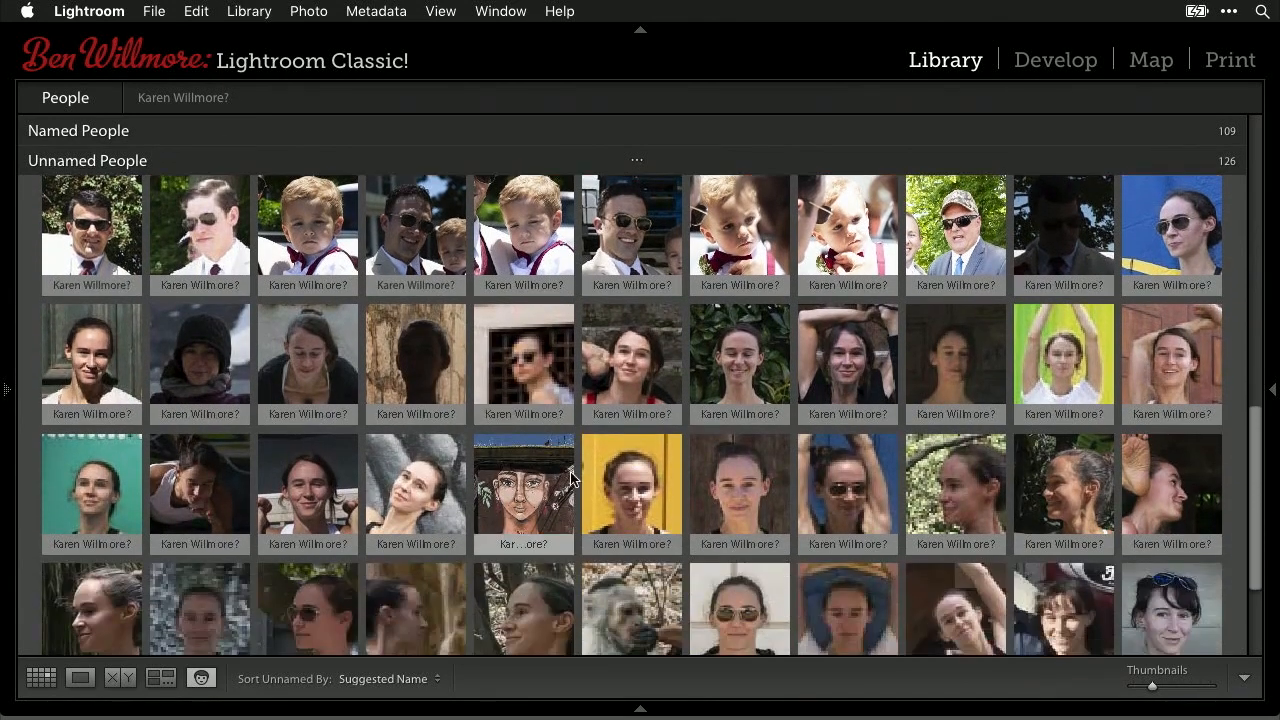
click(616, 365)
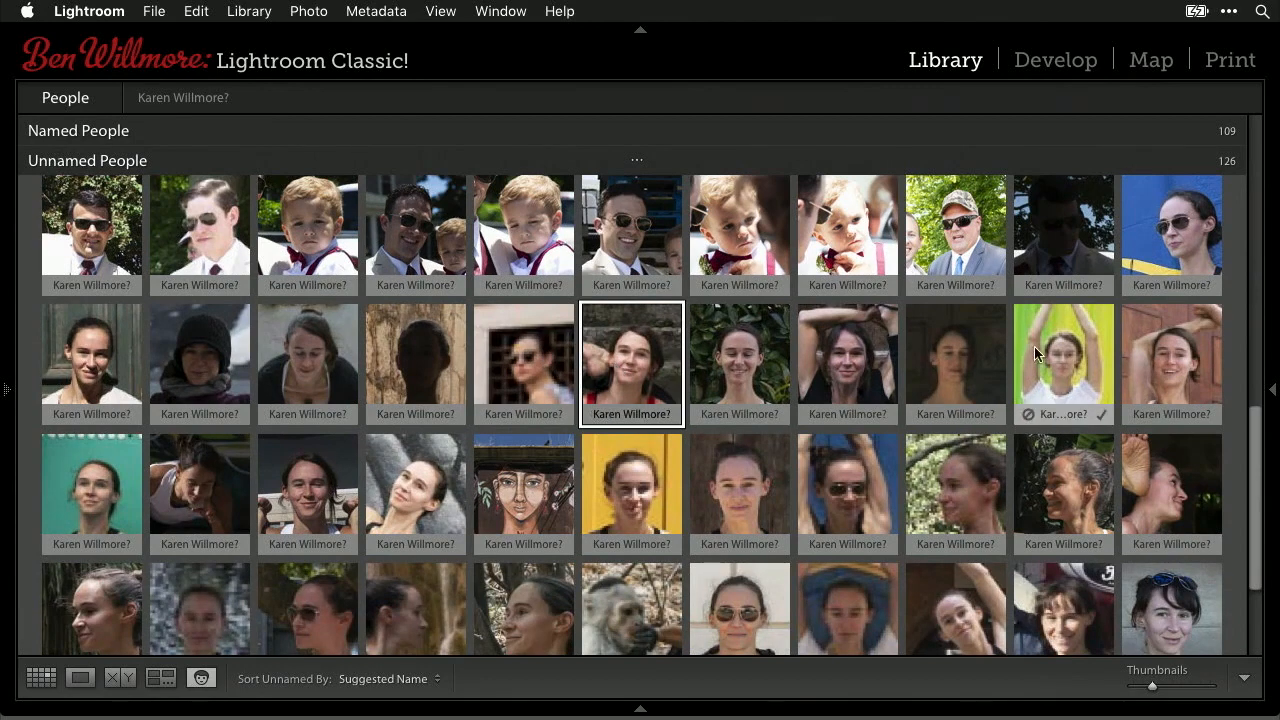
shift+click(419, 503)
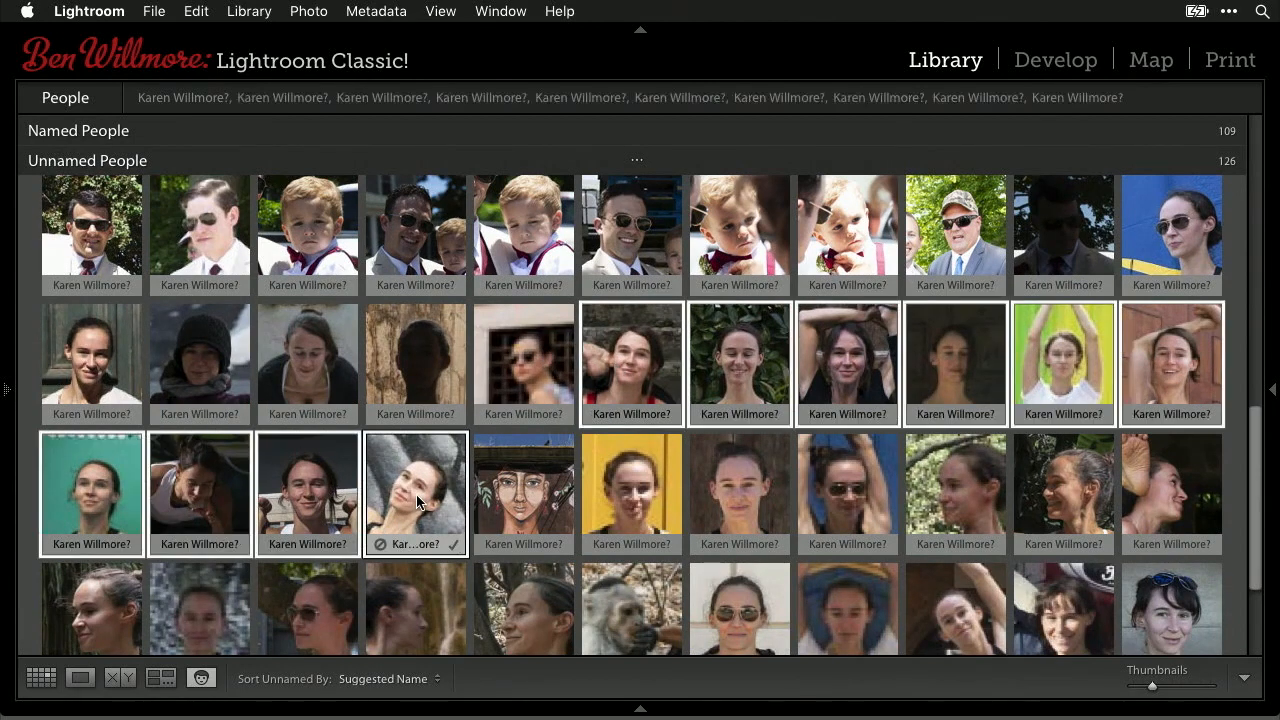
click(453, 546)
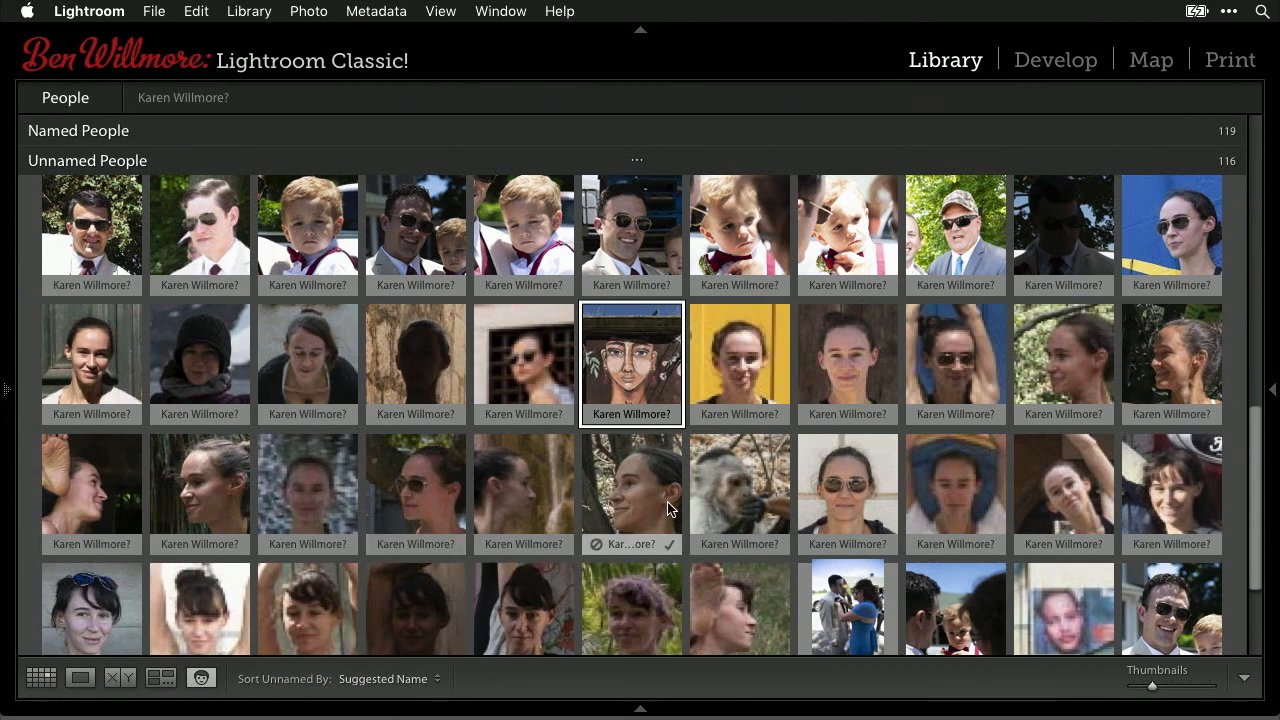
- Open the mural photo full size and delete its painted-face region
double_click(626, 363)
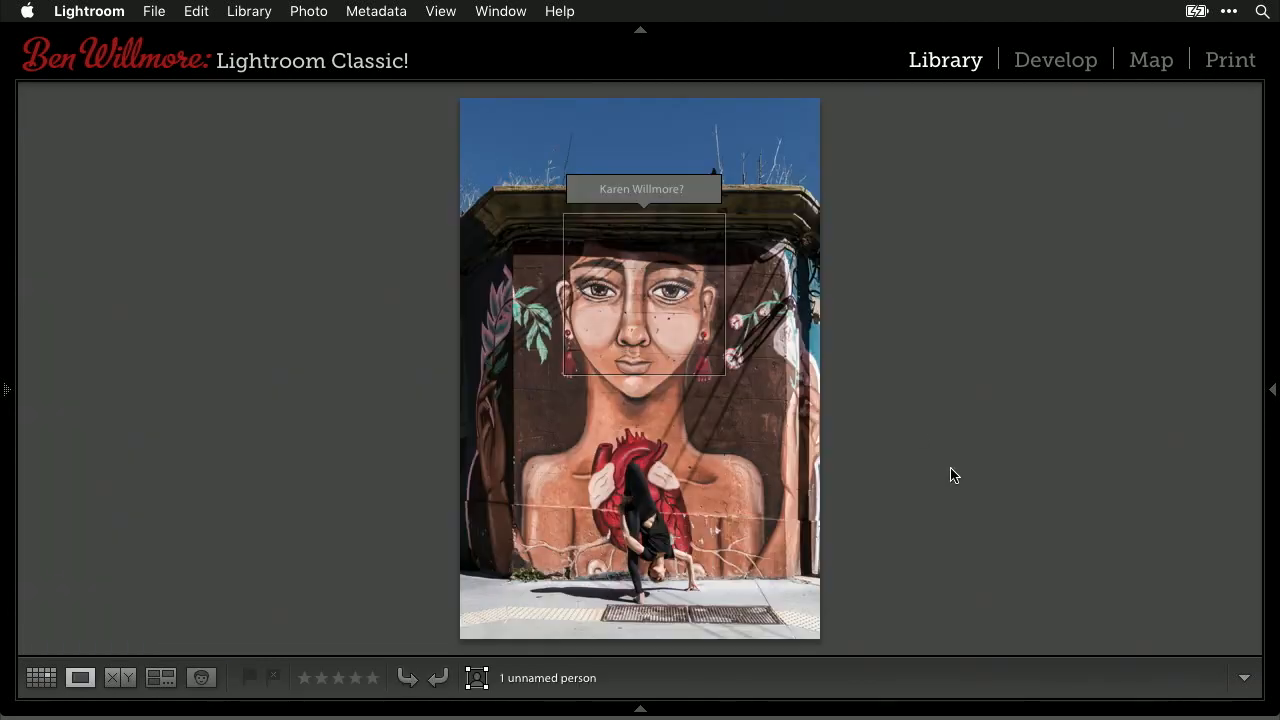
mouse_move(607, 180)
click(663, 254)
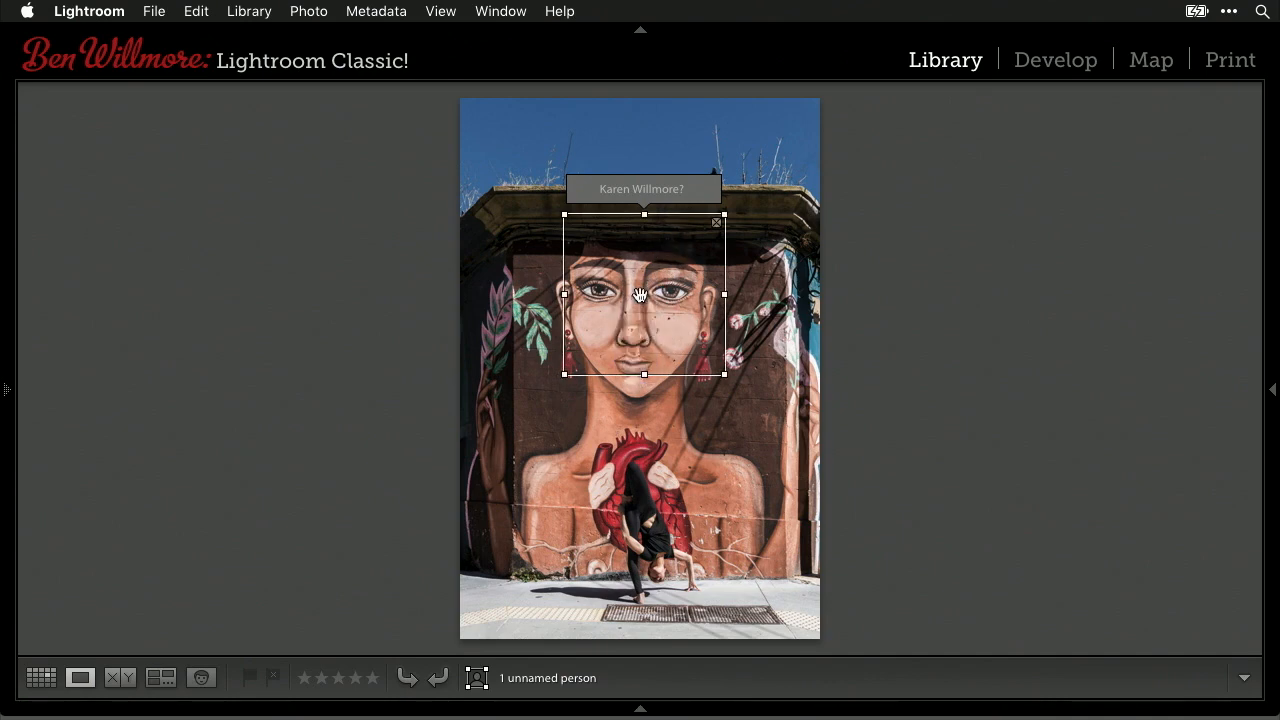
key(Delete)
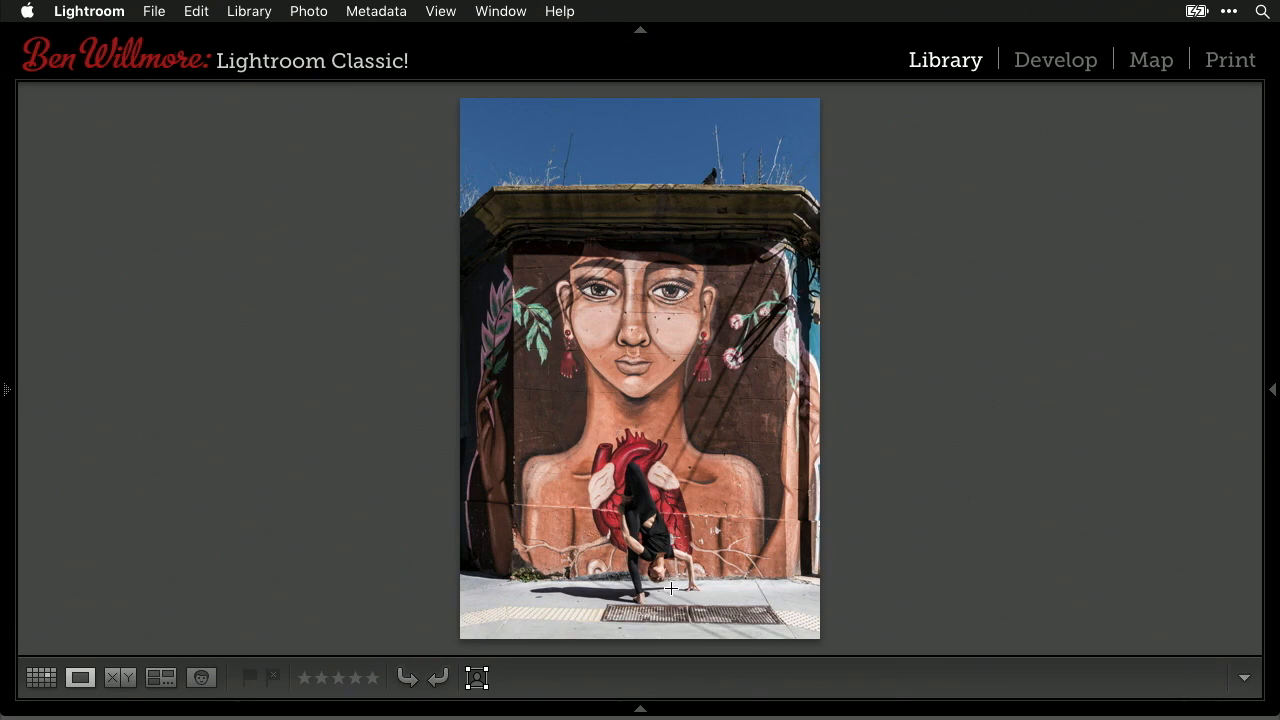
- Draw a face region on the dancer's head, tagged with the autocompleted existing person's name
drag(668, 588, 645, 553)
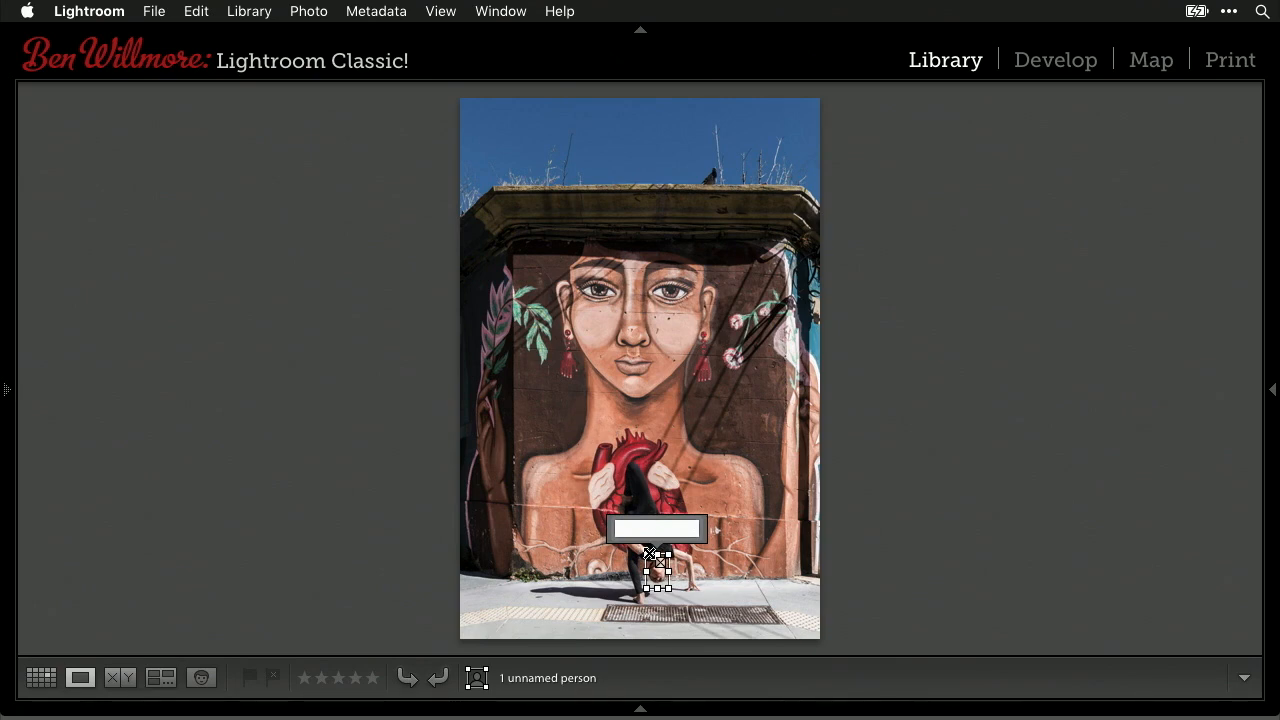
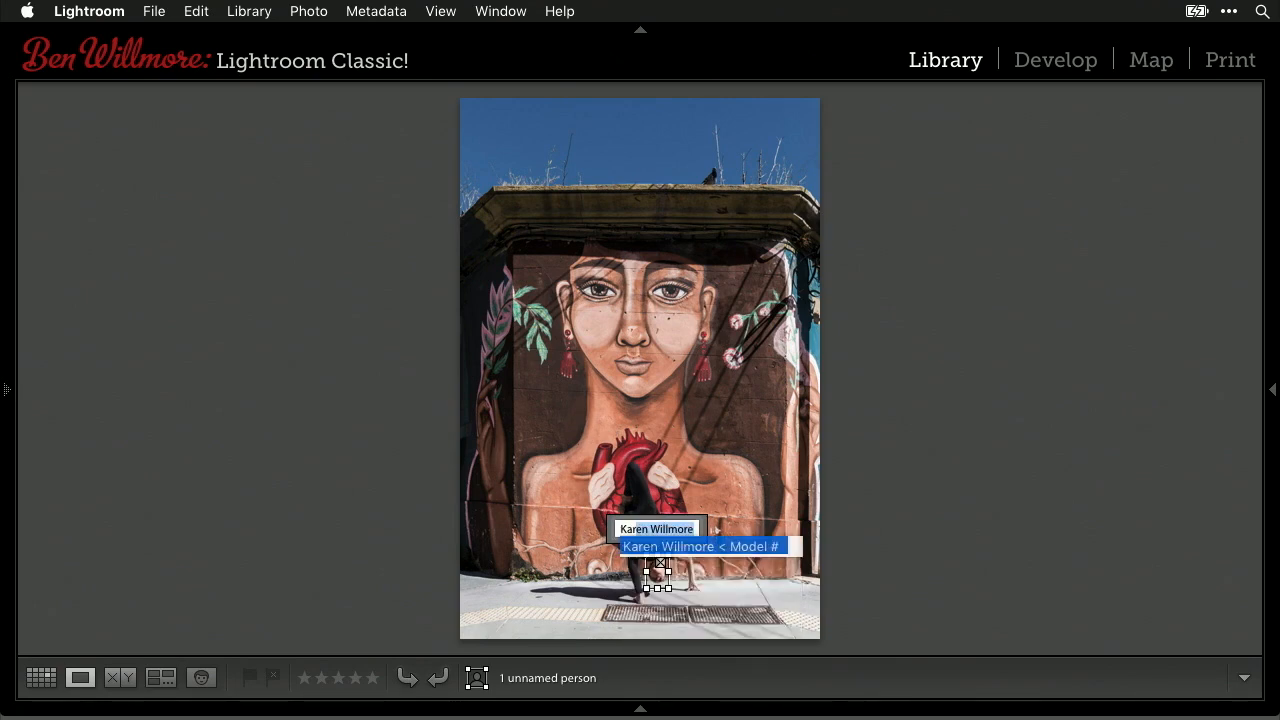
key(Return)
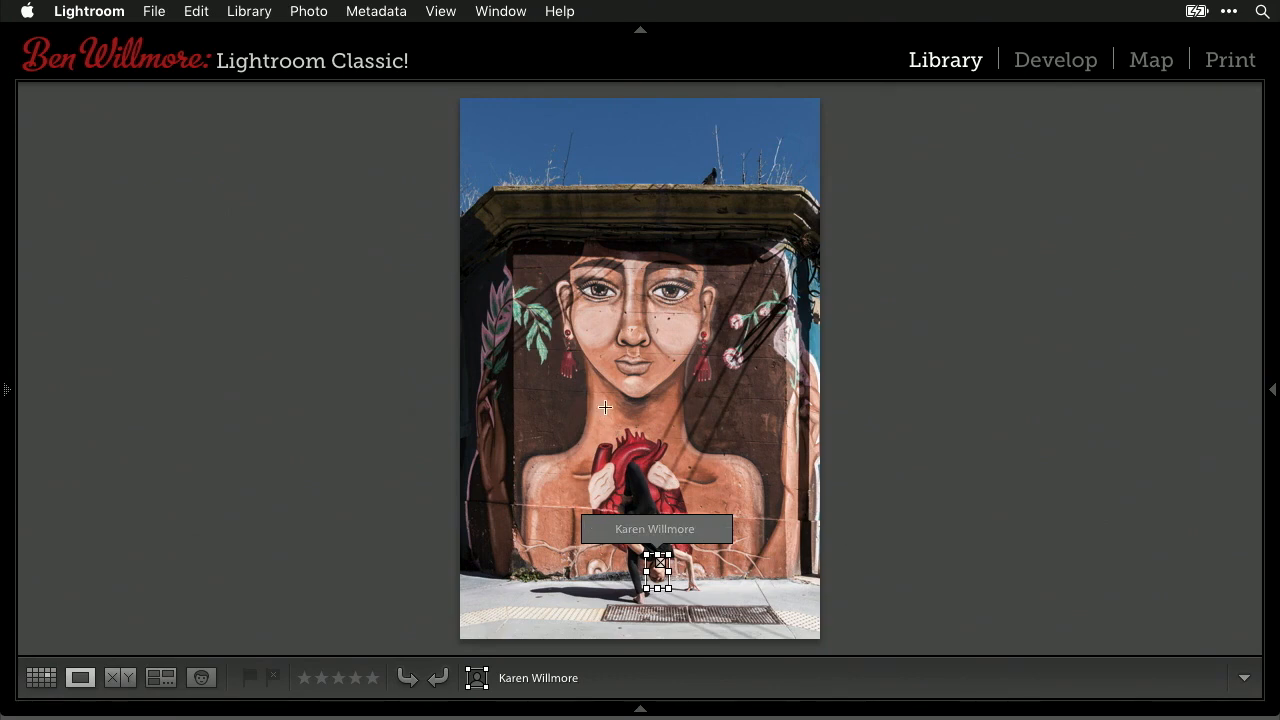
click(201, 679)
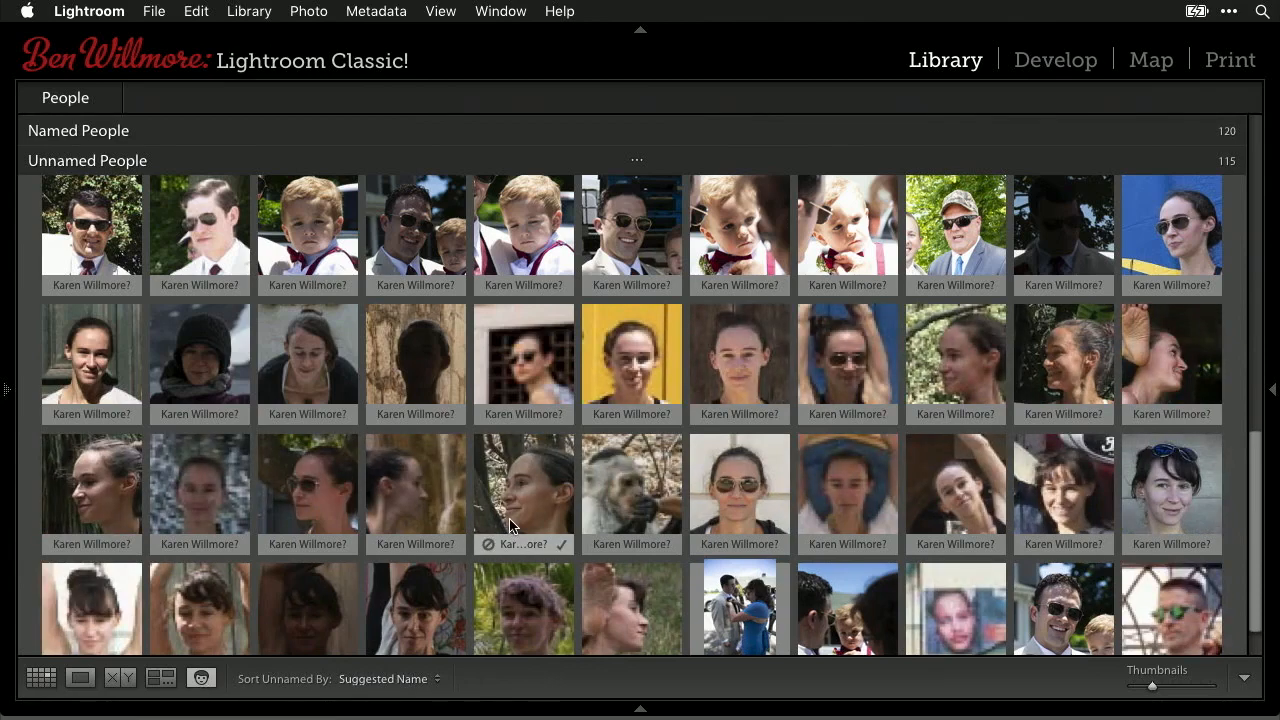
- Open the poster-face photo full size and retype the upside-down dancer's name correctly
scroll(510, 527, down, 1)
click(967, 577)
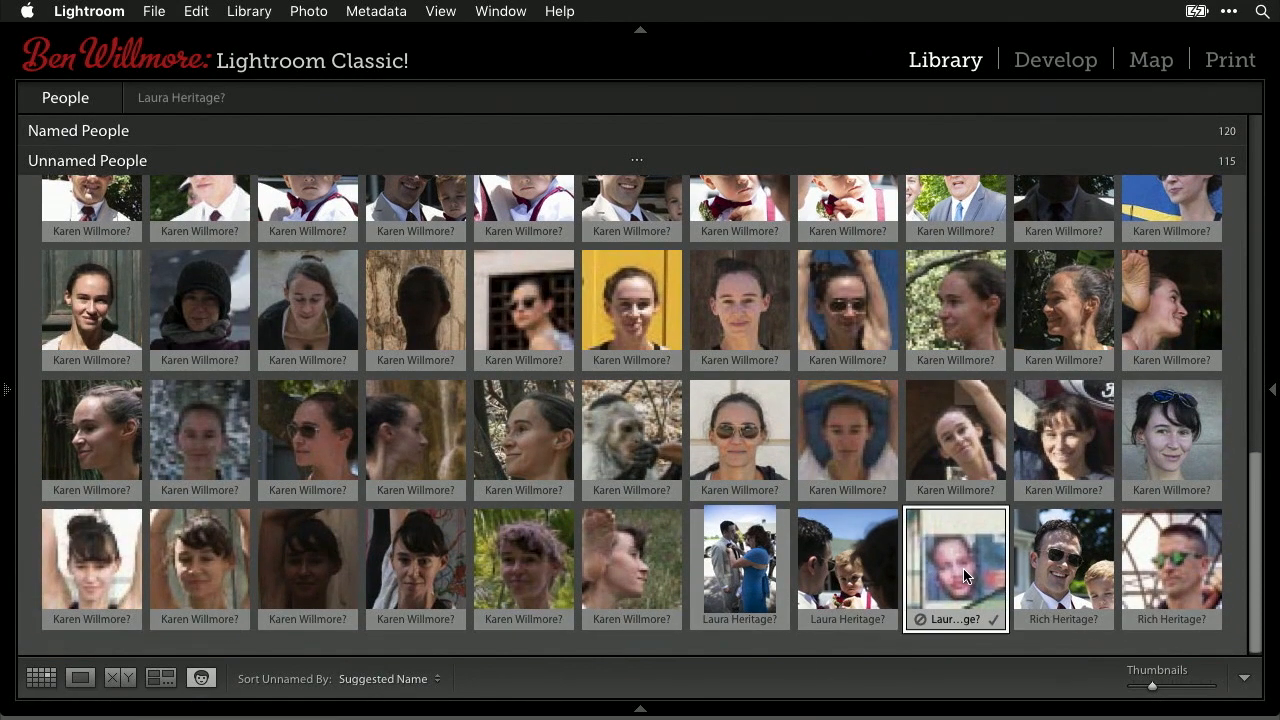
double_click(965, 575)
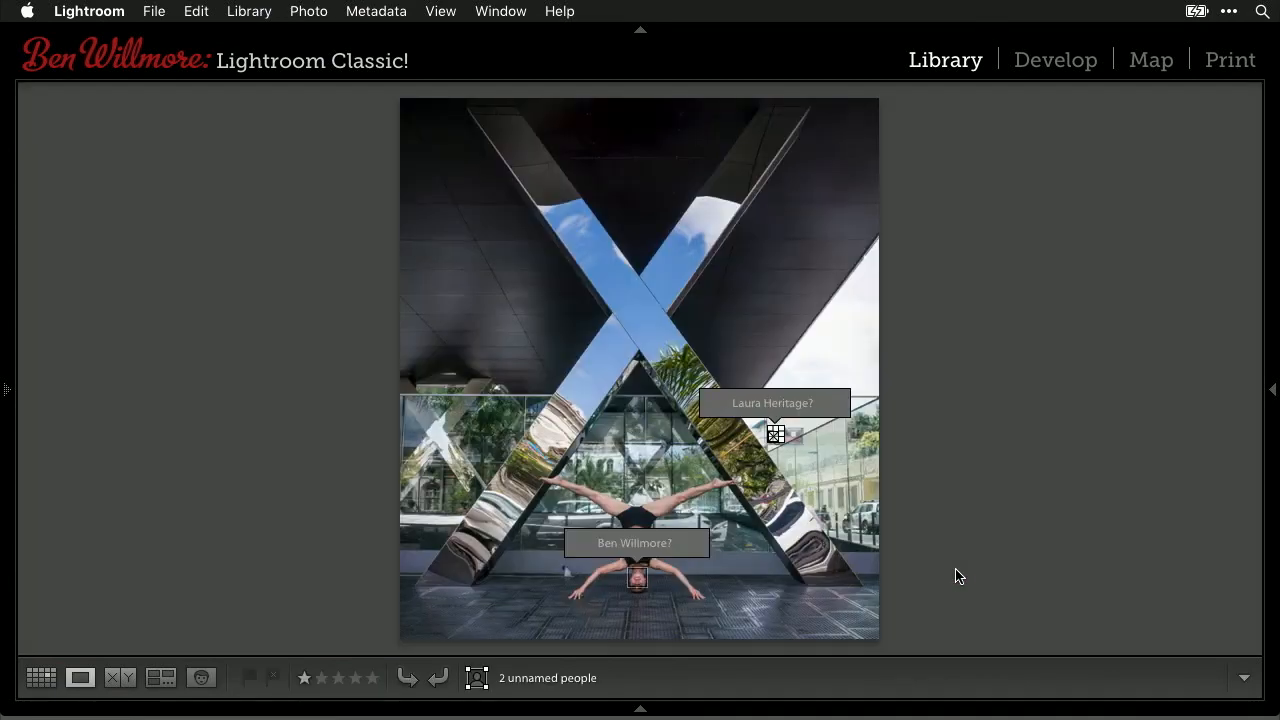
mouse_move(601, 542)
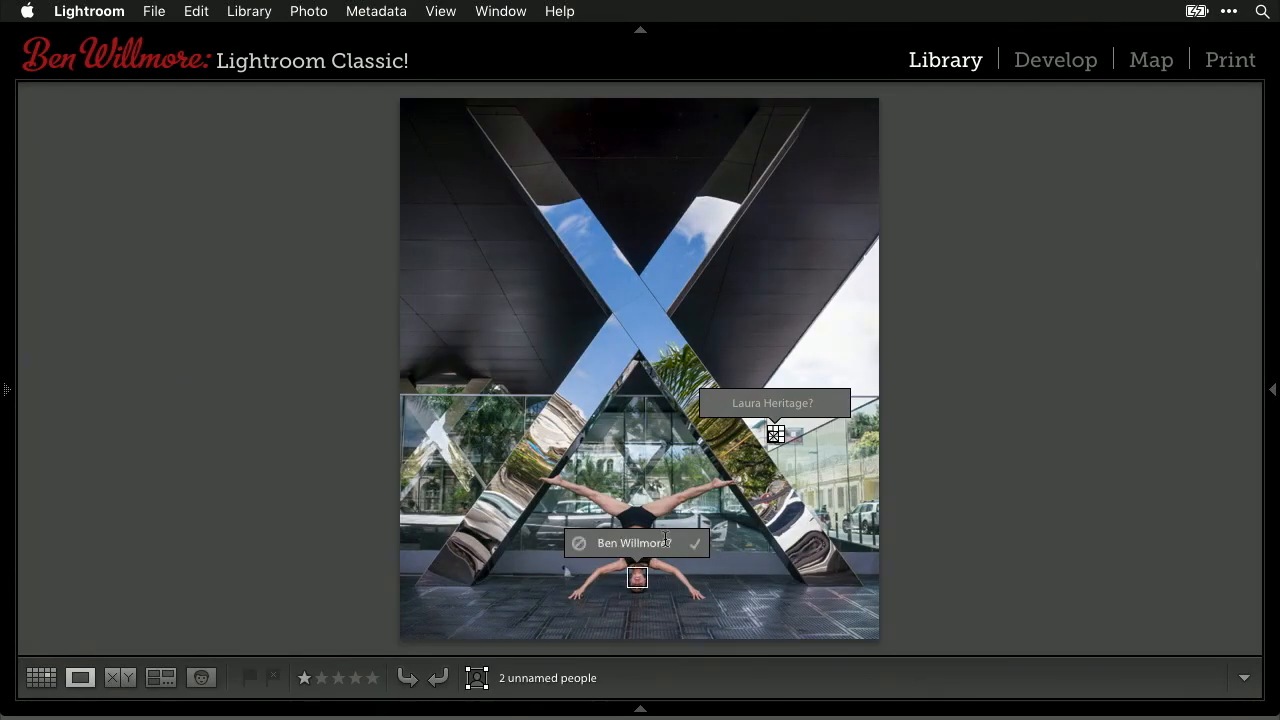
click(642, 543)
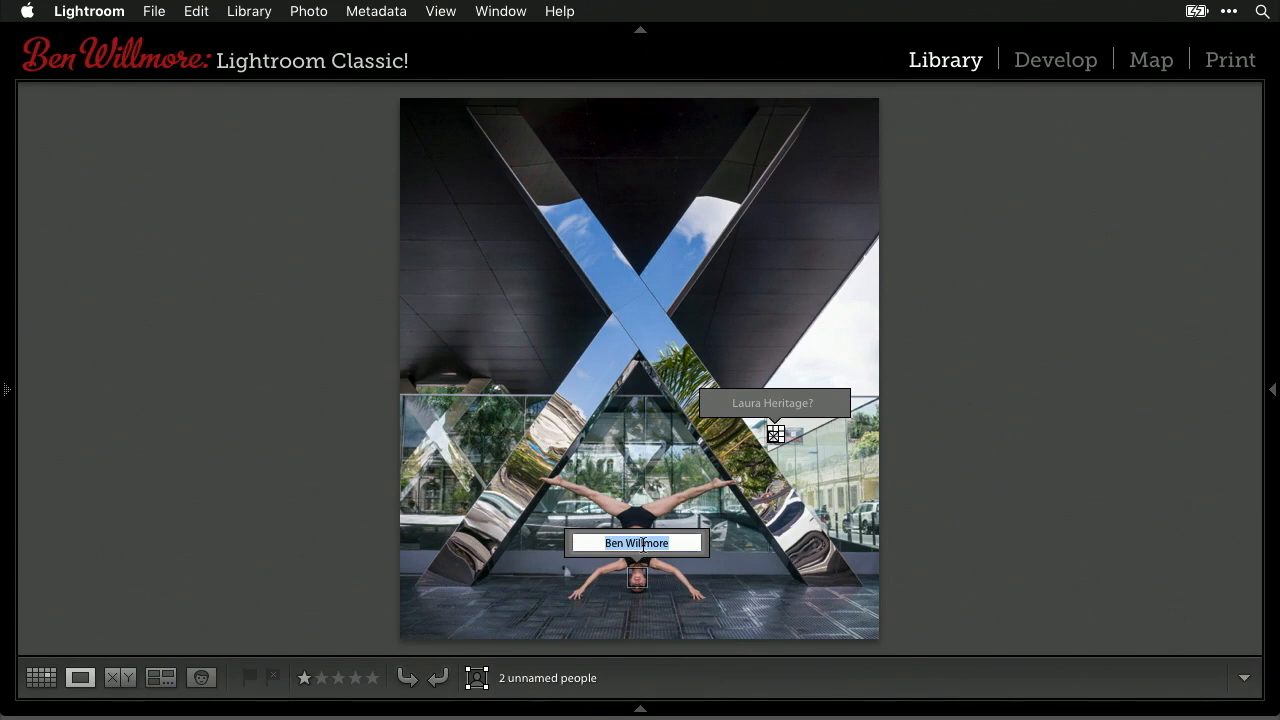
text(K)
text(#)
key(super+a)
text(karen)
key(super+a)
text(#)
key(Escape)
click(694, 543)
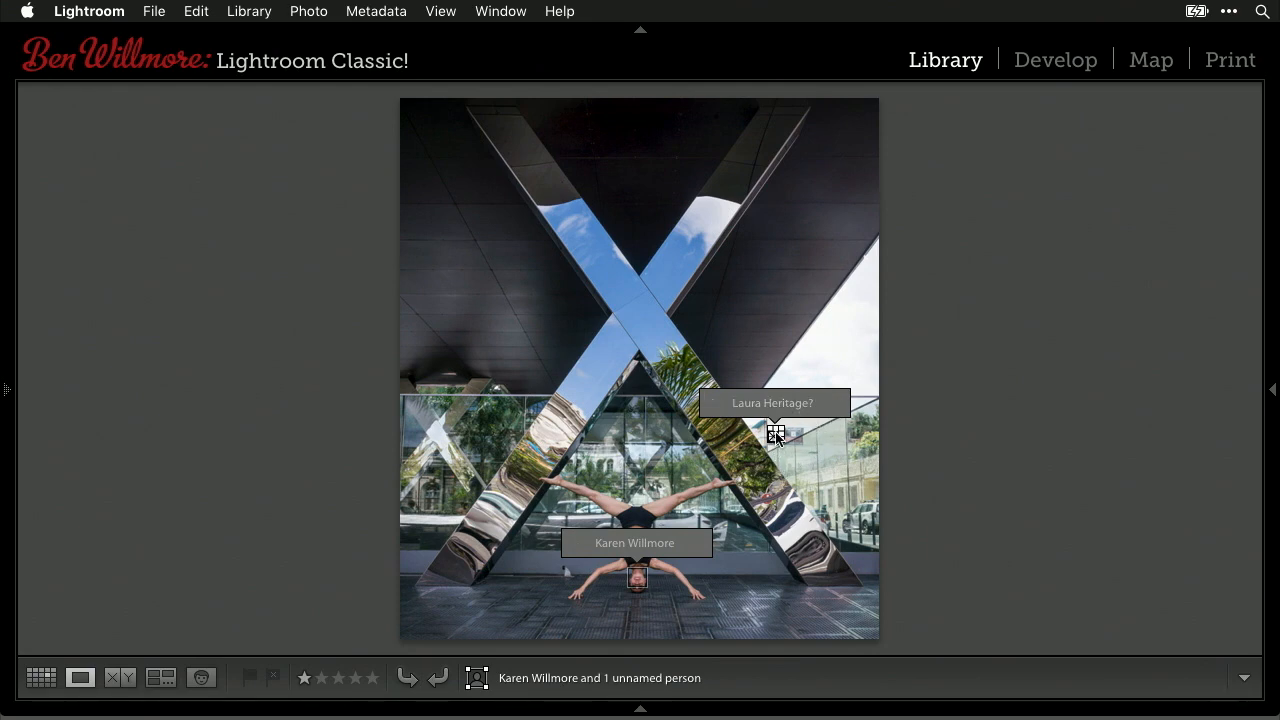
- Clear the wrong name from the poster face, delete its region, and return to Grid
click(810, 405)
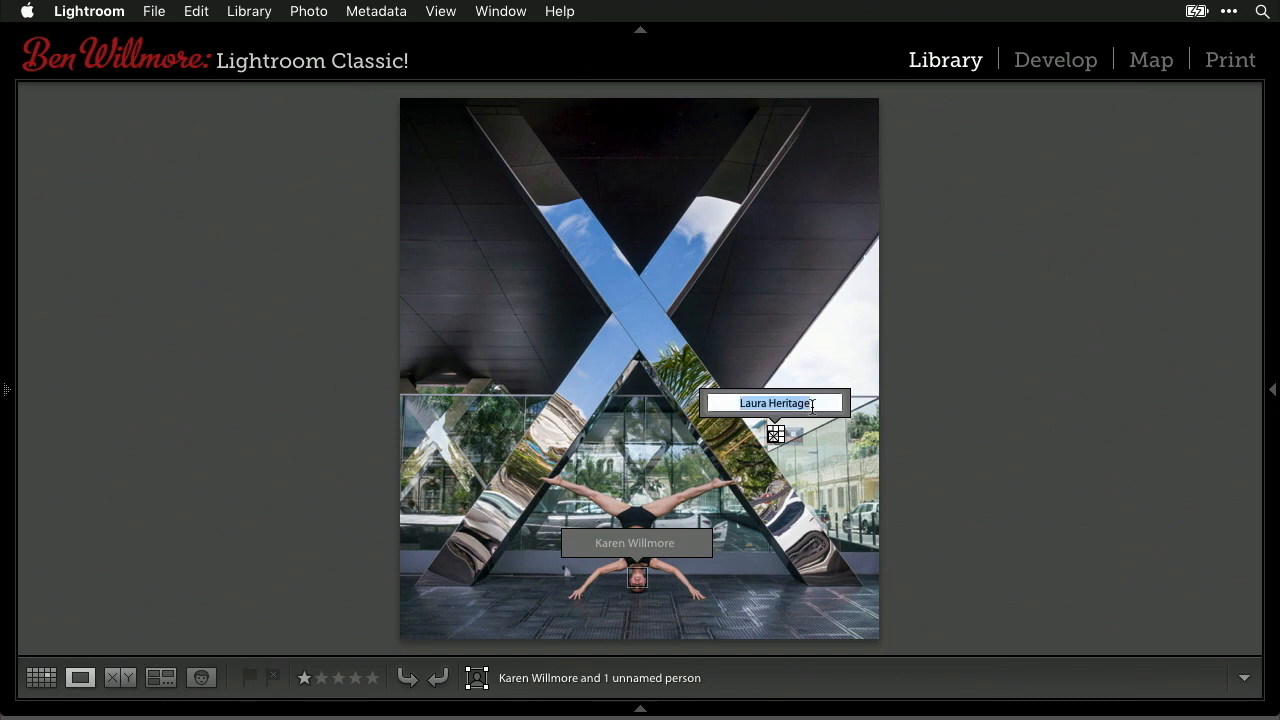
key(BackSpace)
key(Return)
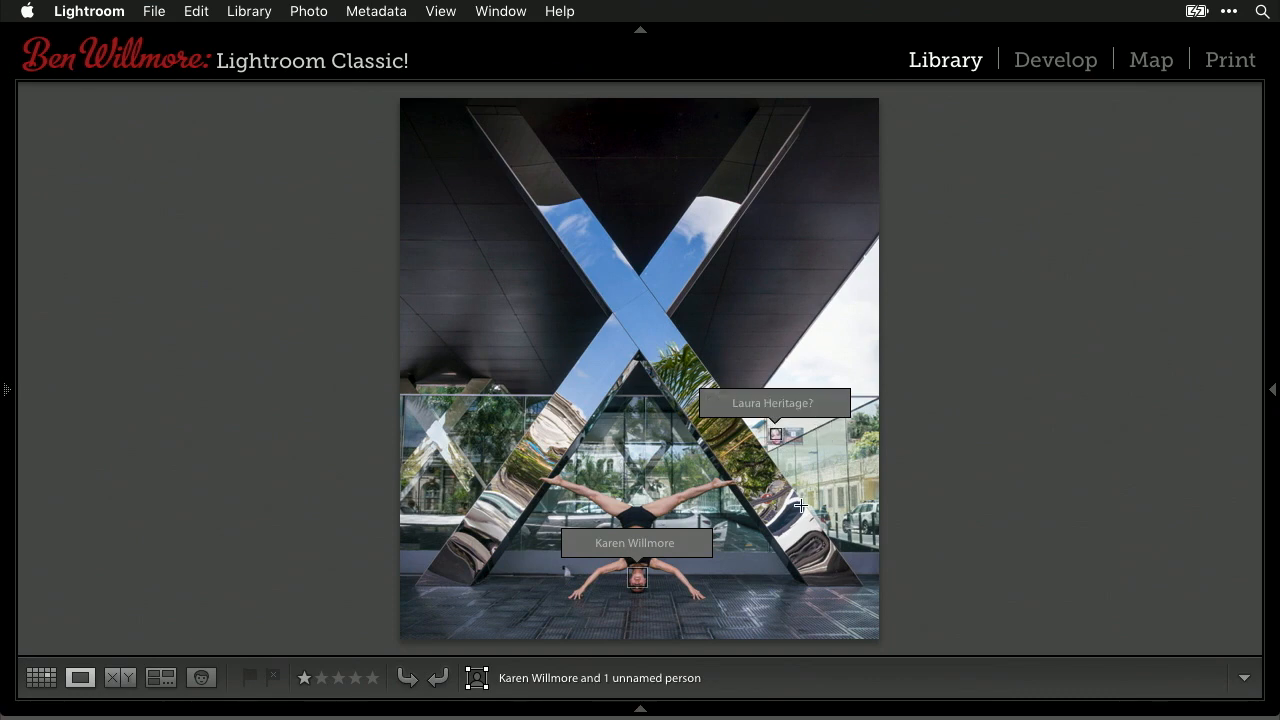
click(775, 434)
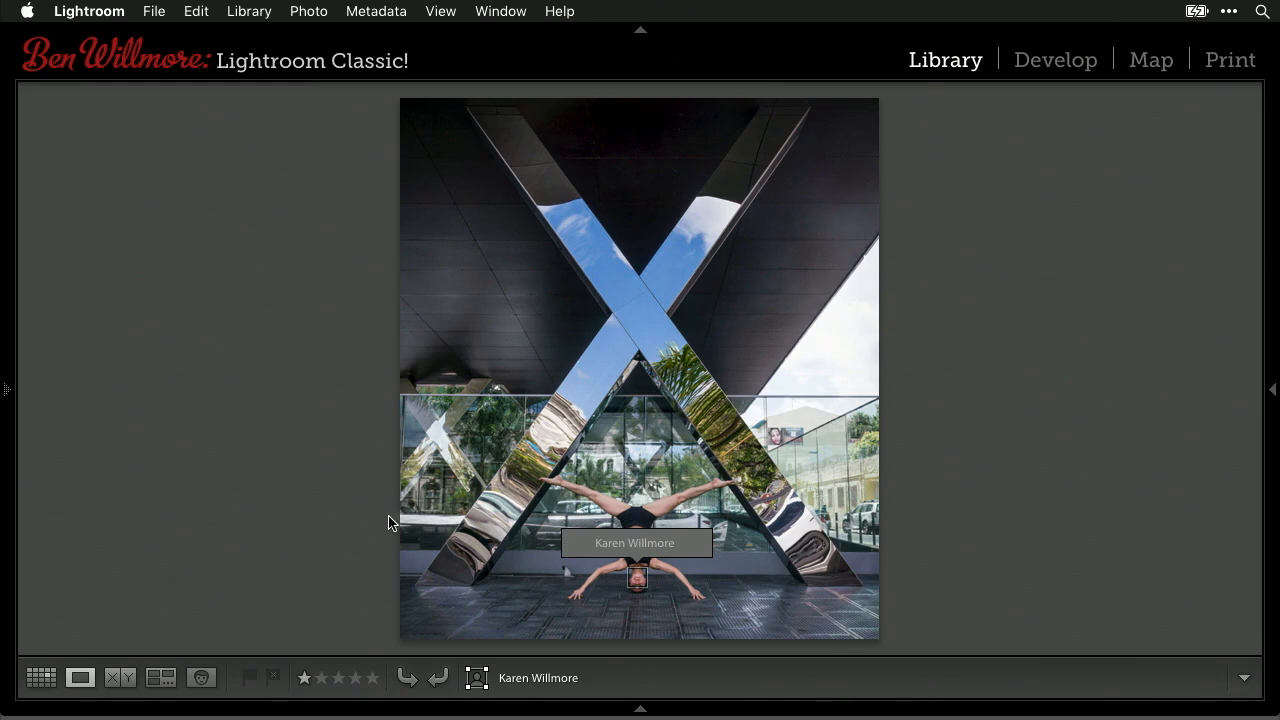
key(g)
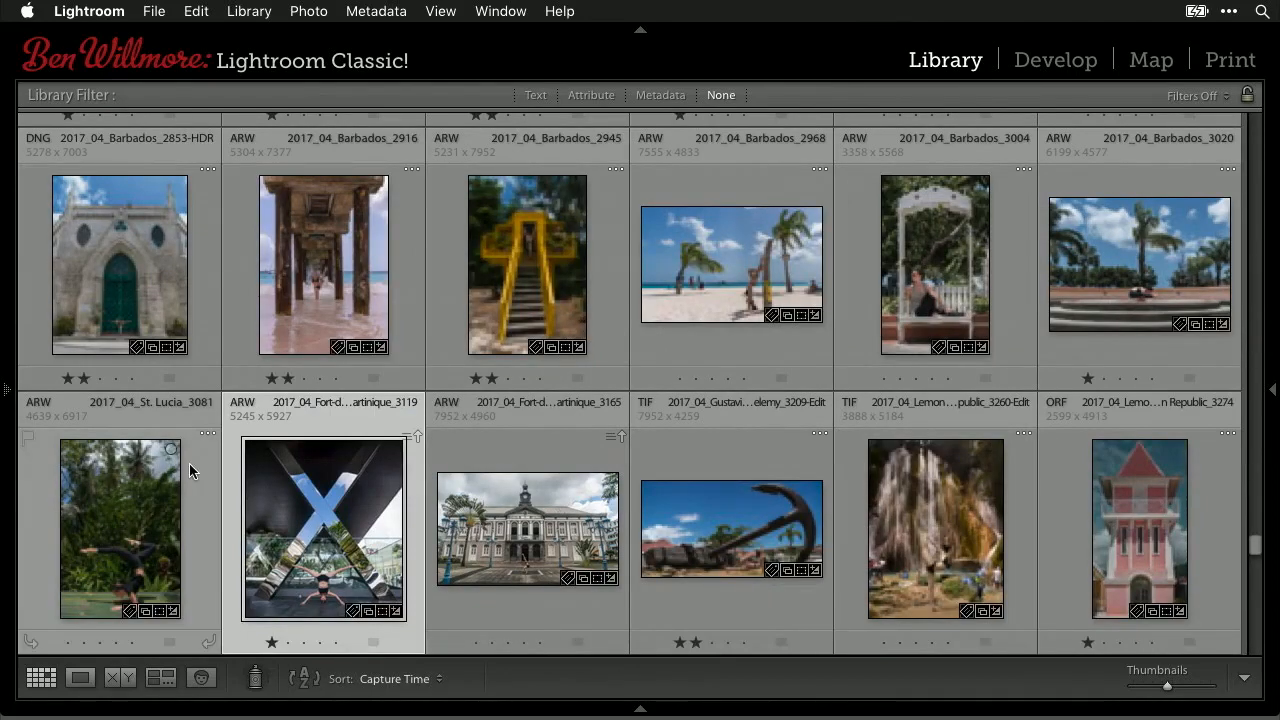
- Reject the monkey's face so it drops out of the Unnamed People list
click(201, 678)
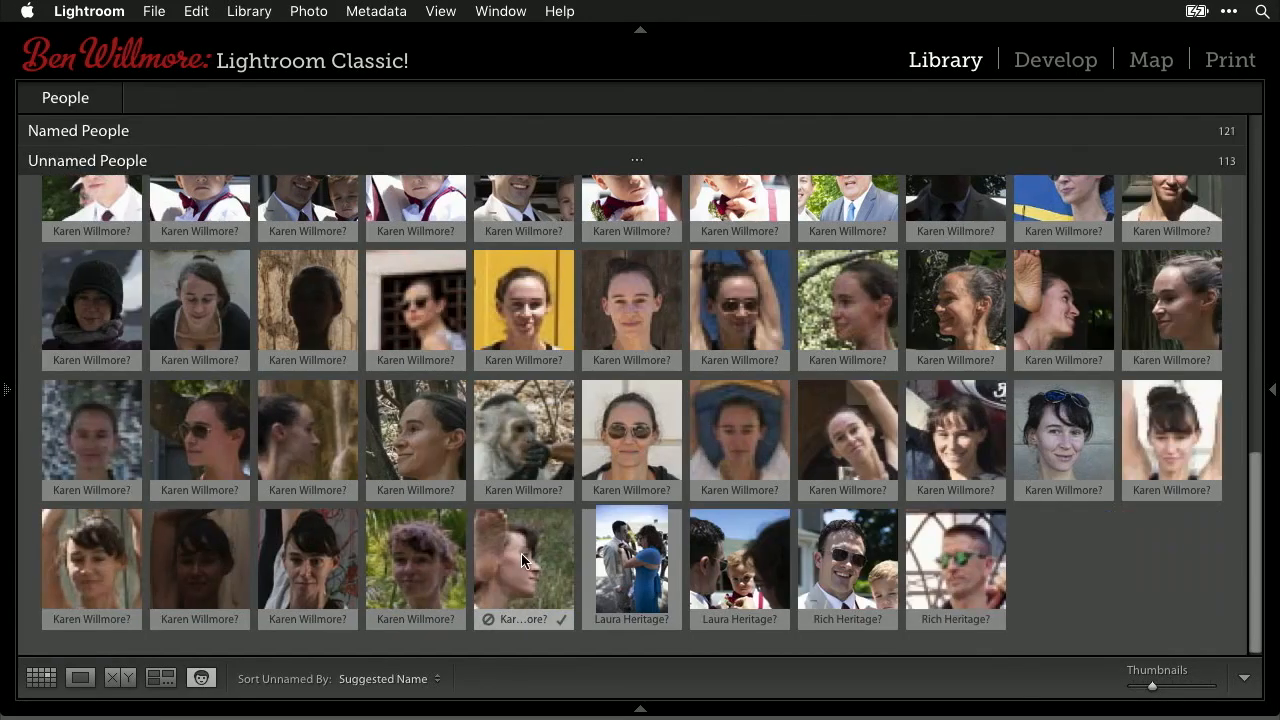
scroll(521, 540, up, 1)
click(528, 465)
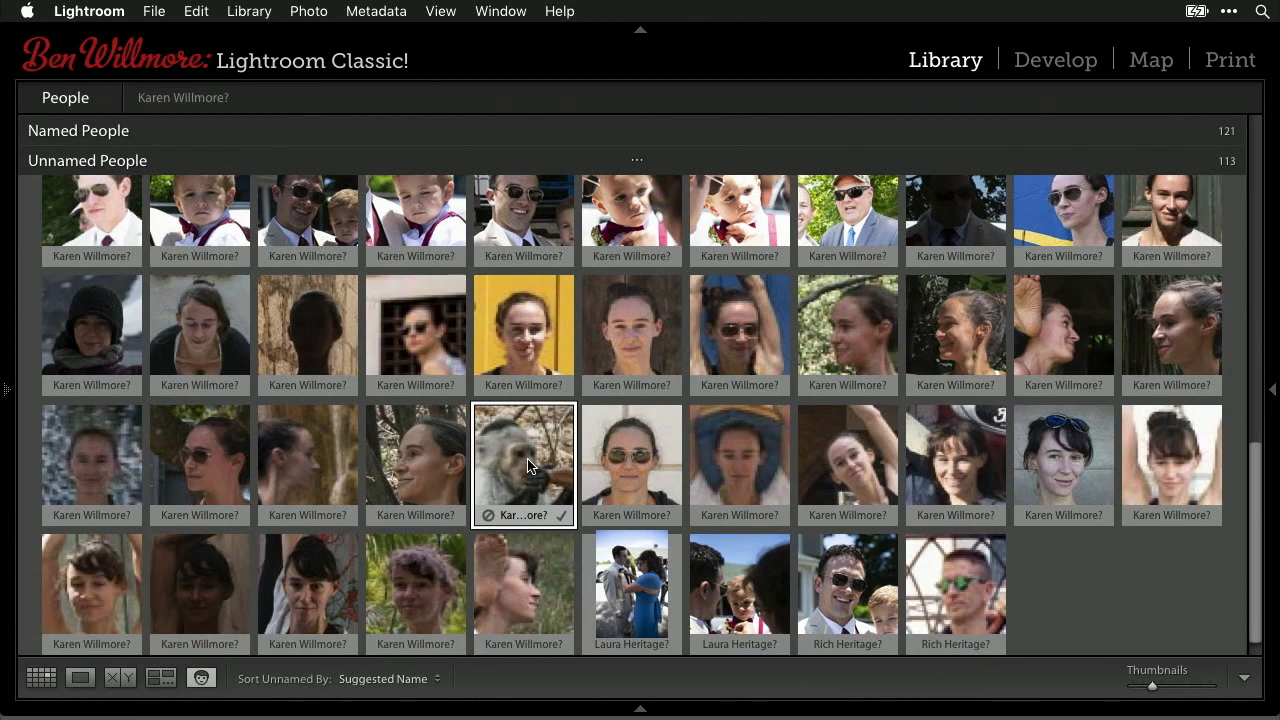
click(488, 516)
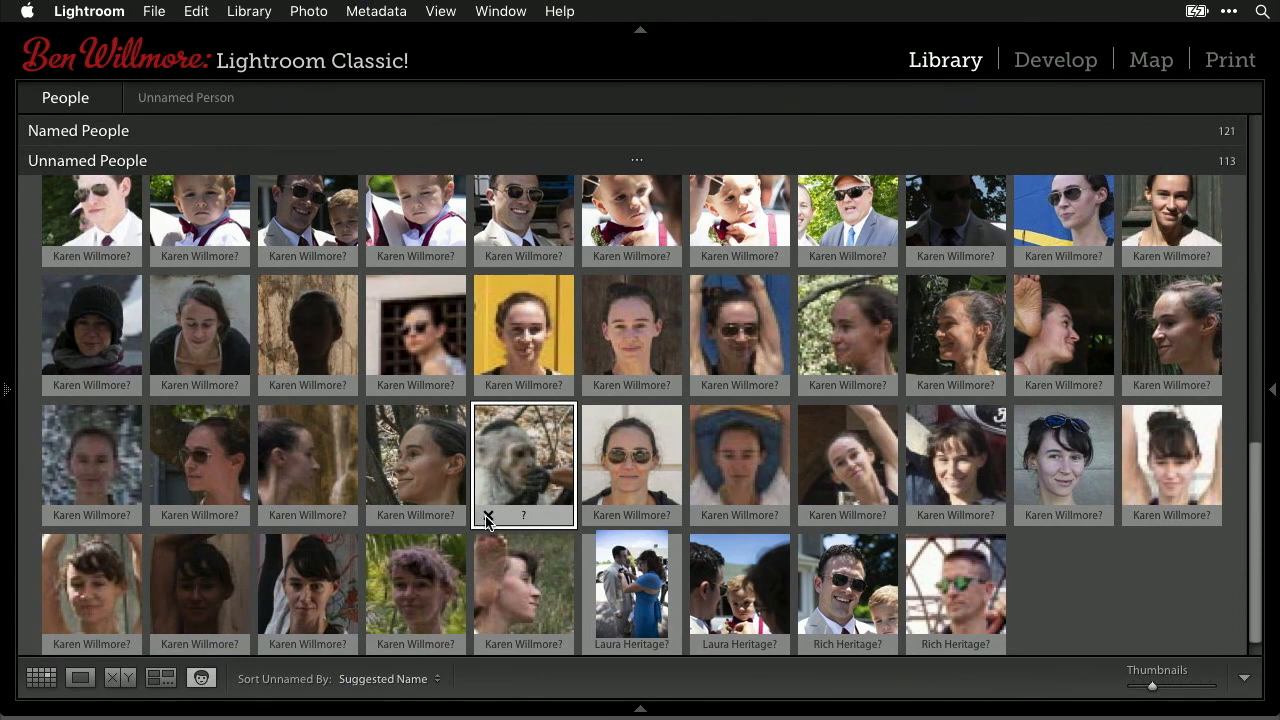
click(488, 516)
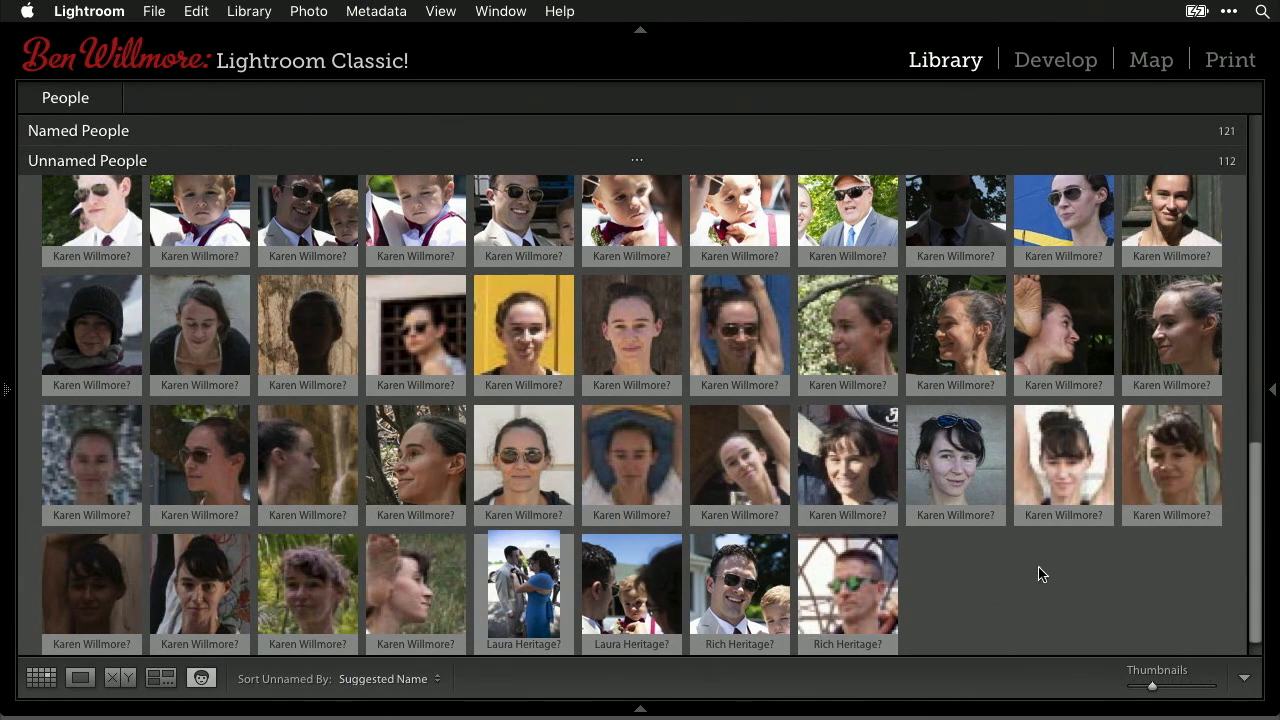
- Return to the top of the faces grid and select the third suggested face
scroll(1063, 522, up, 2)
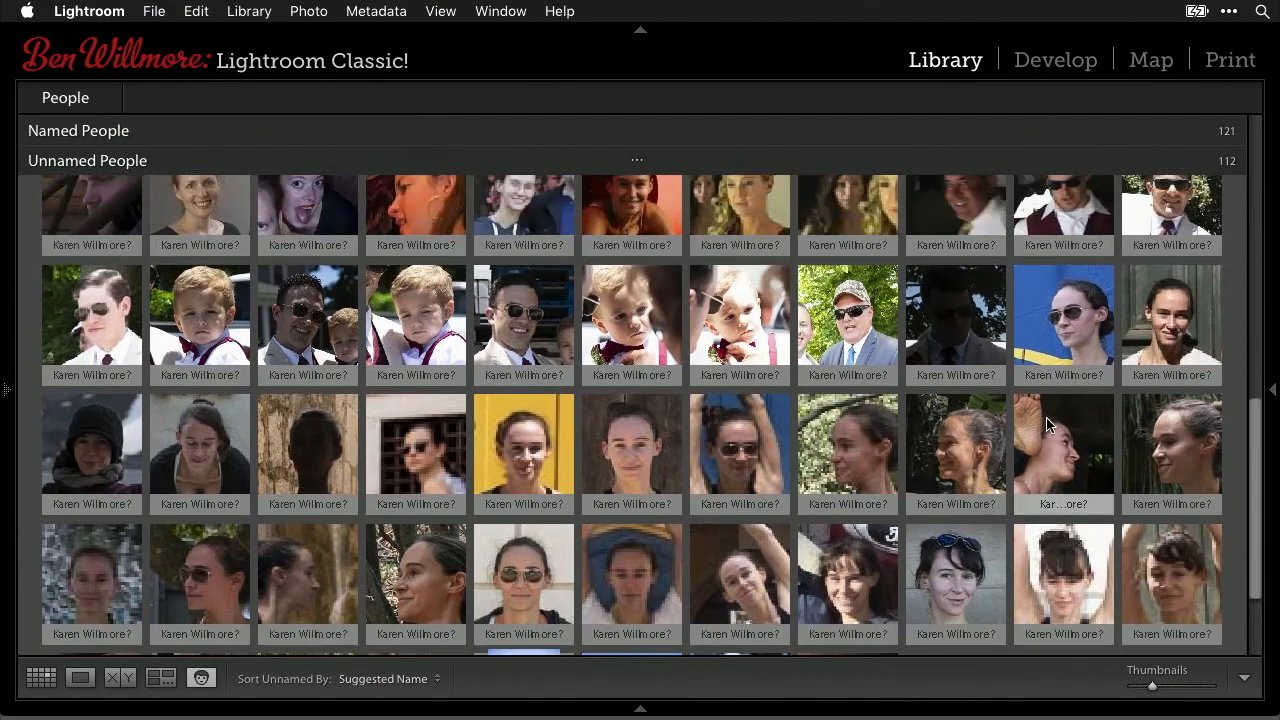
scroll(1046, 425, up, 3)
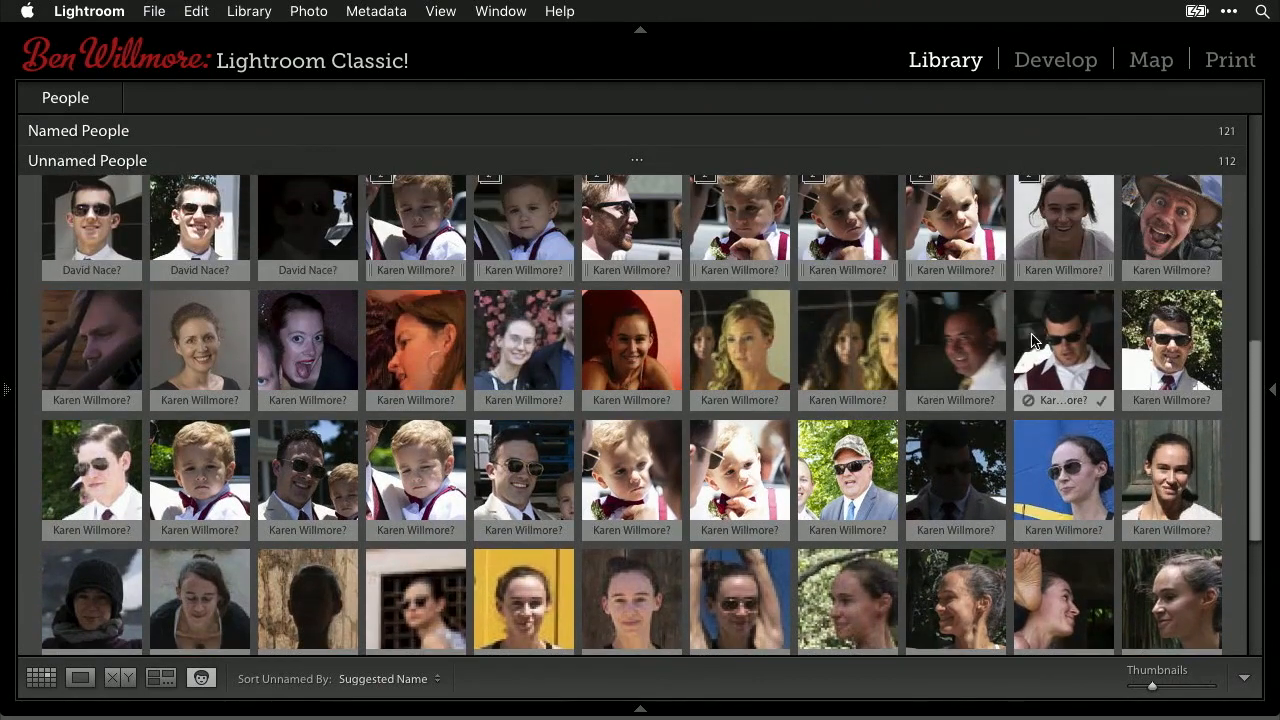
scroll(1035, 345, up, 3)
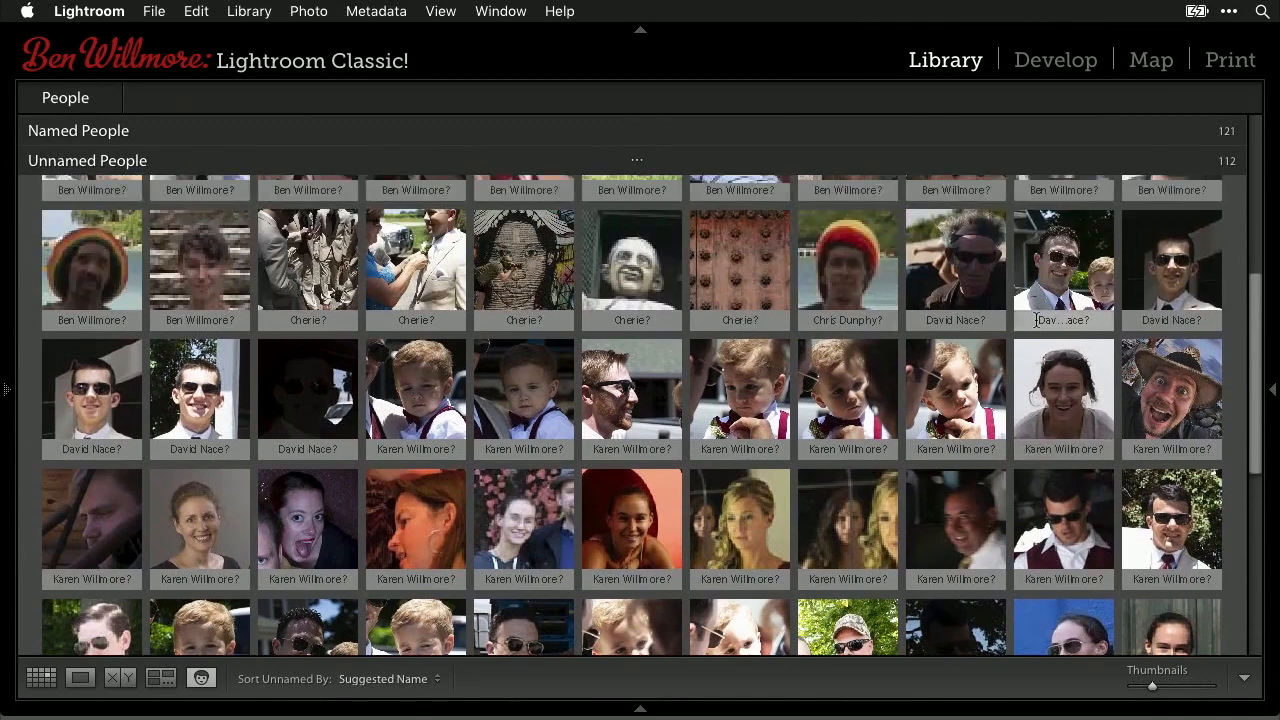
scroll(884, 249, up, 2)
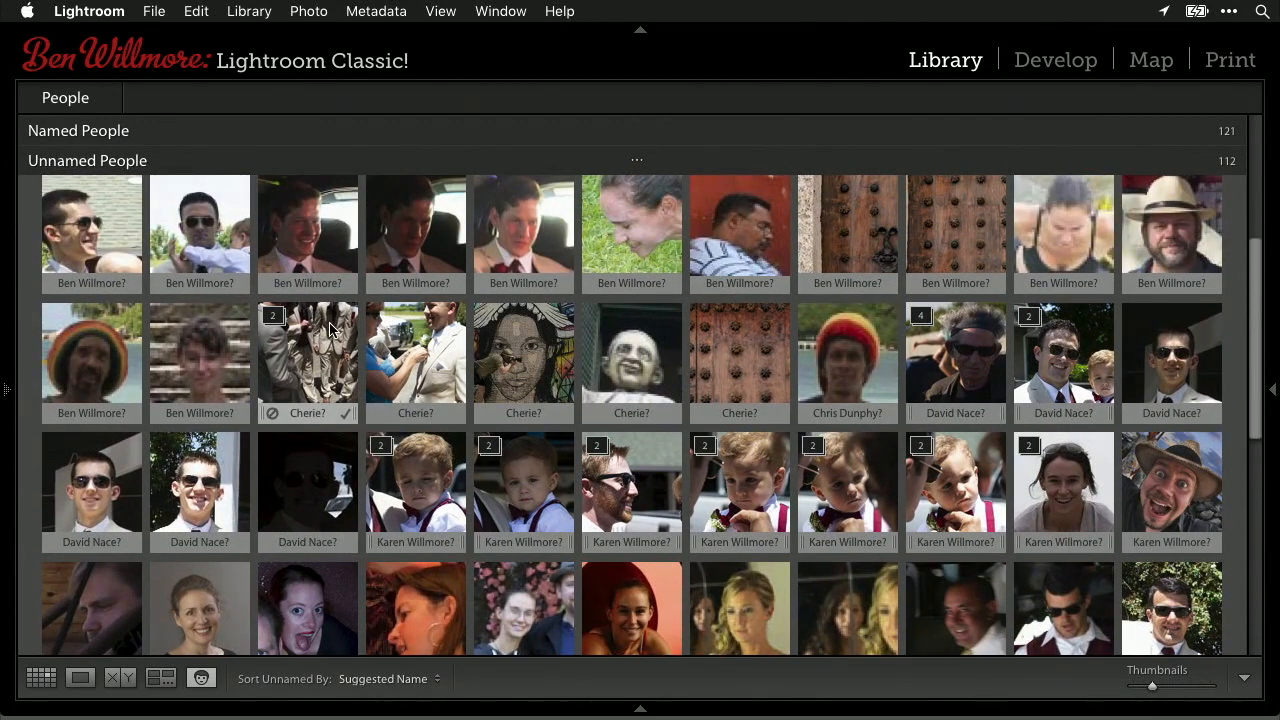
click(326, 248)
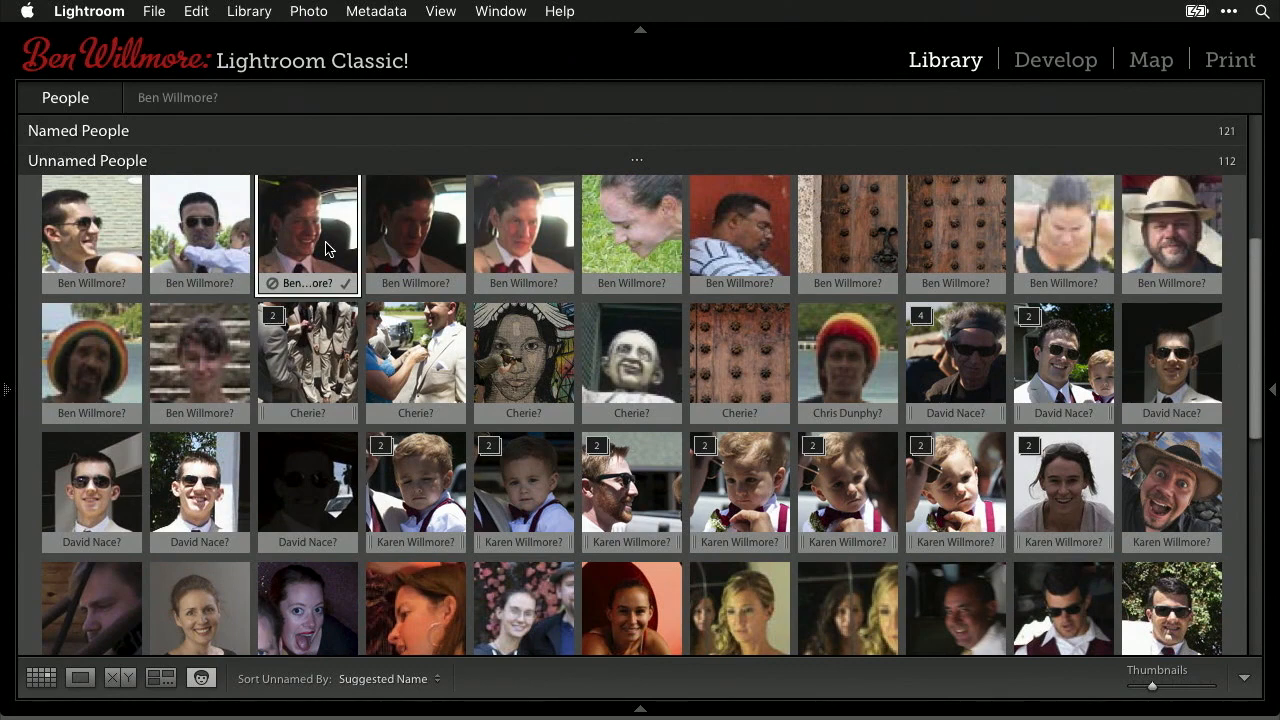
- In the full-size limo photo, draw and name the second man's face region, then outline the third man's face
double_click(326, 248)
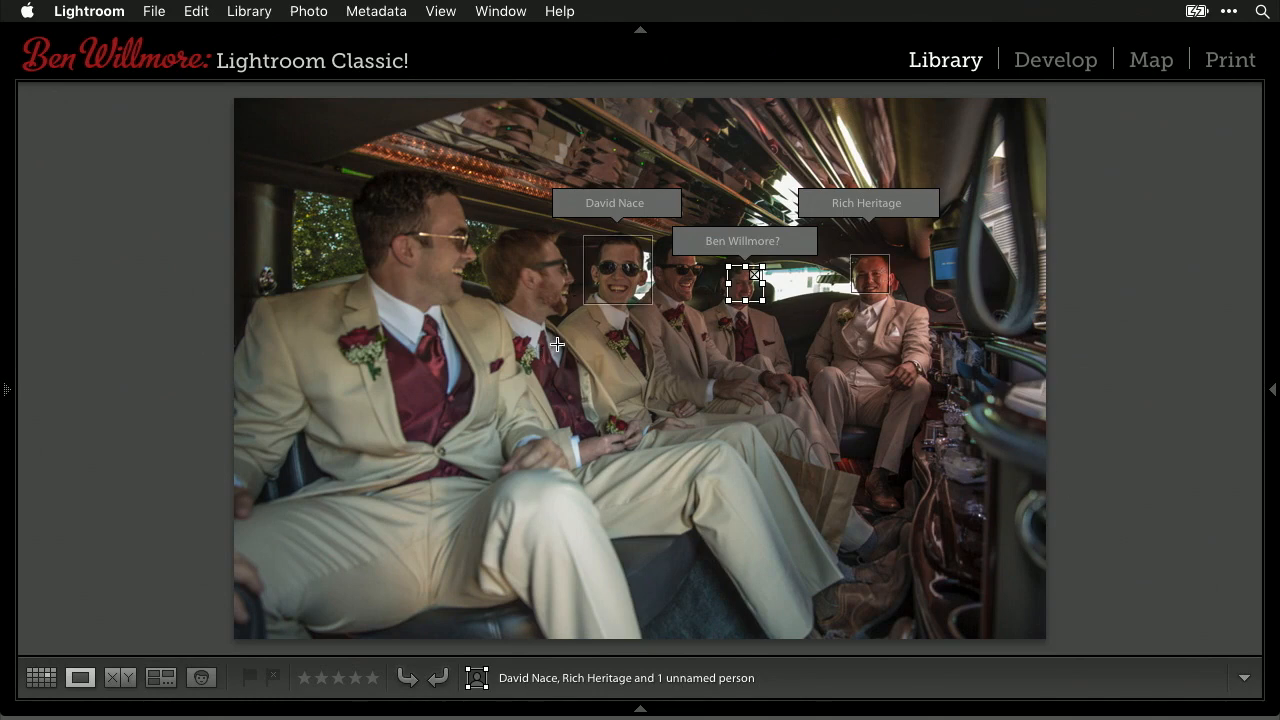
drag(571, 321, 492, 215)
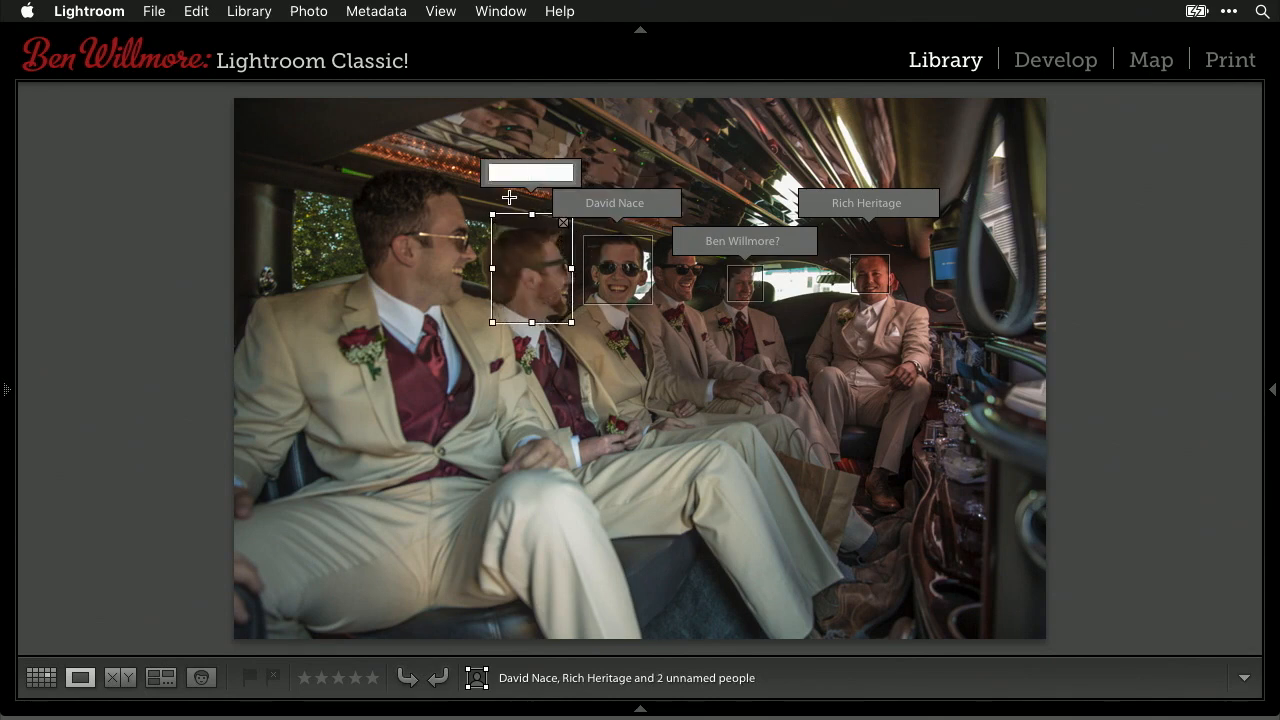
text(Drew)
key(Return)
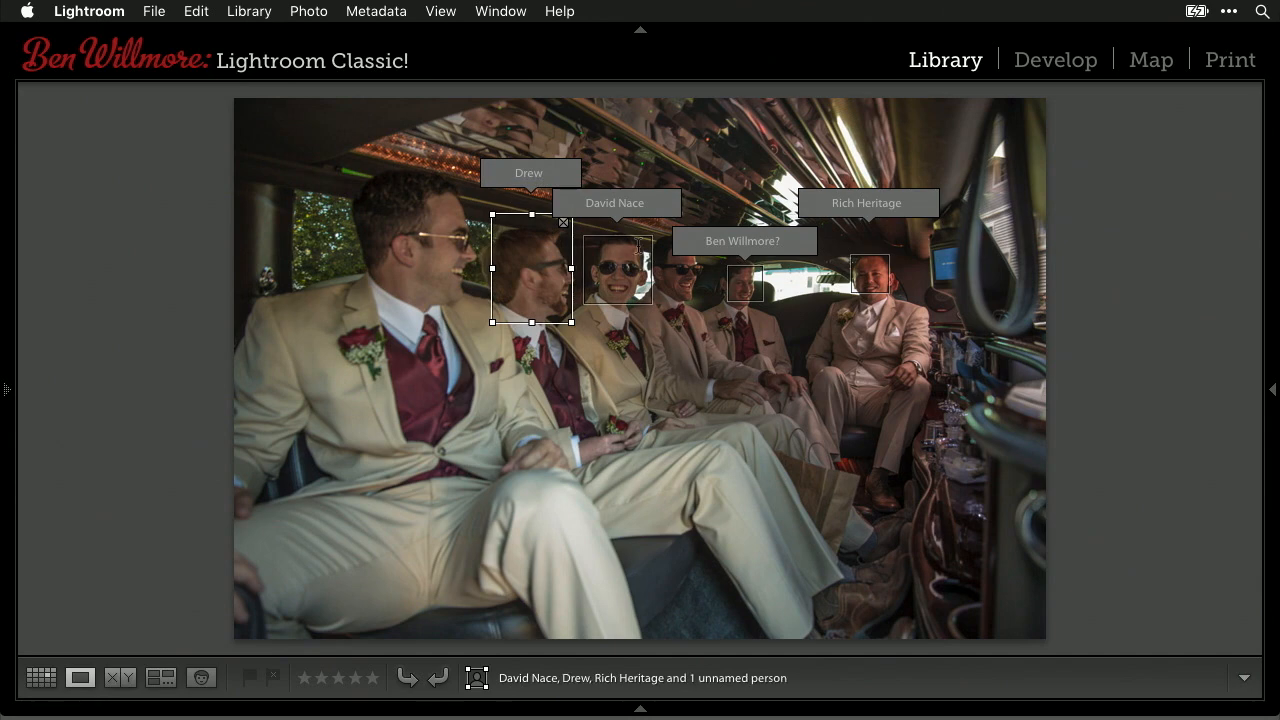
drag(703, 306, 656, 237)
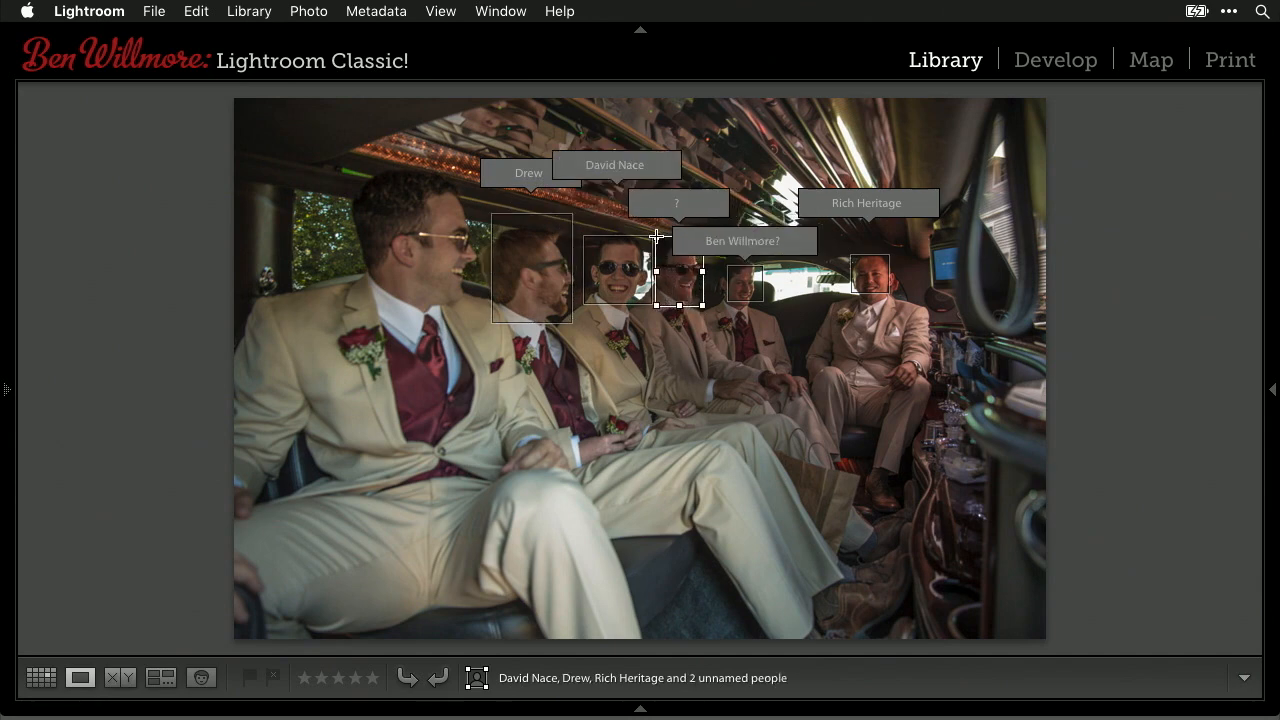
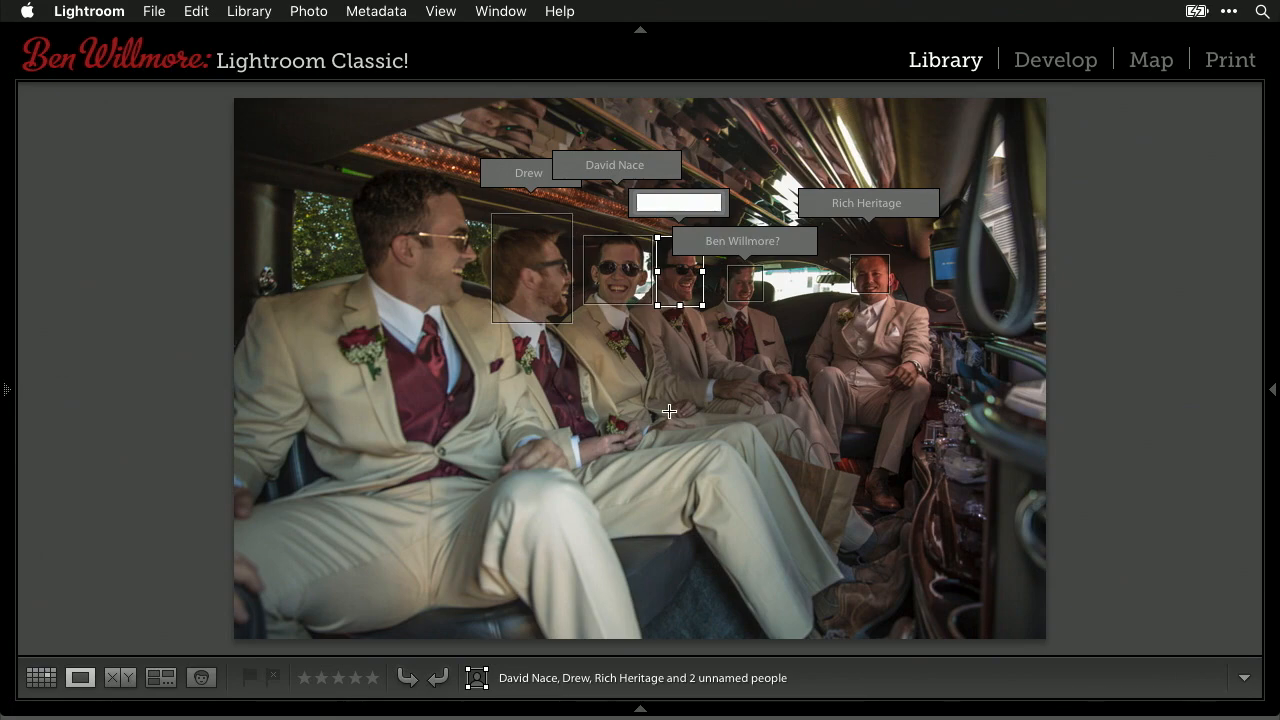
- In the faces overview, reject and remove the Cherie suggestions for the carved door and the skull
click(202, 679)
scroll(632, 490, down, 10)
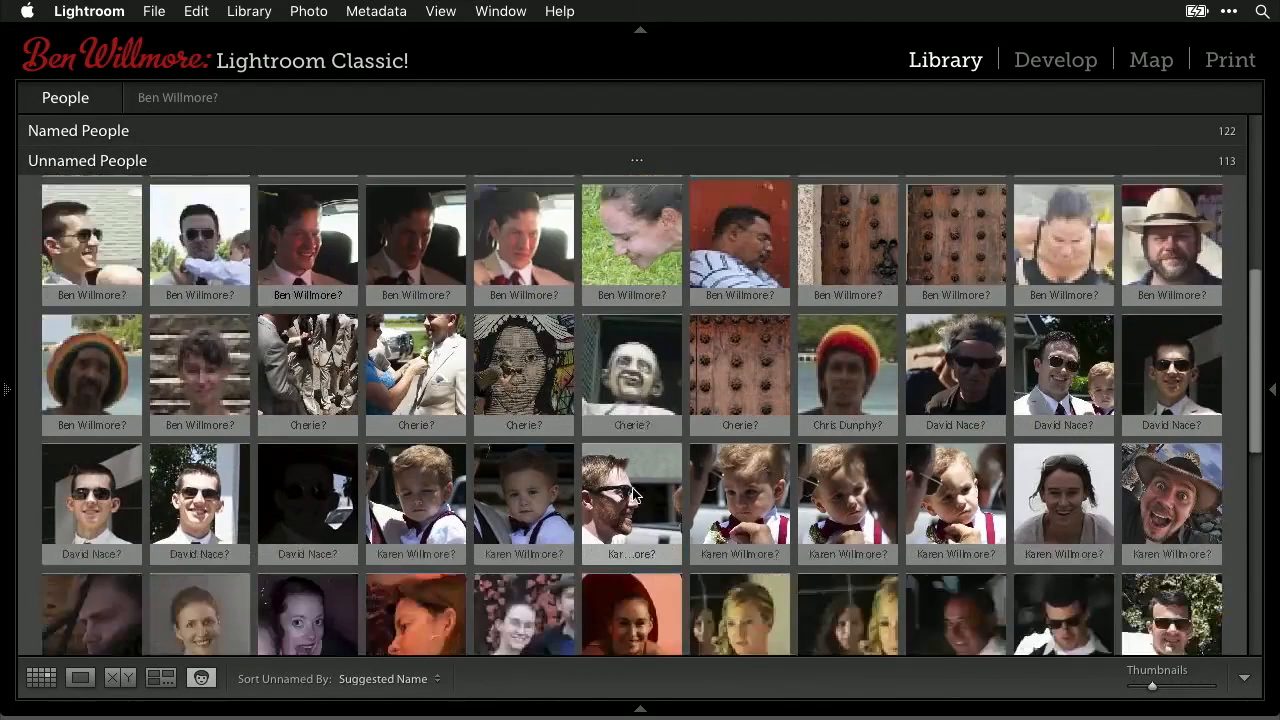
scroll(632, 487, up, 5)
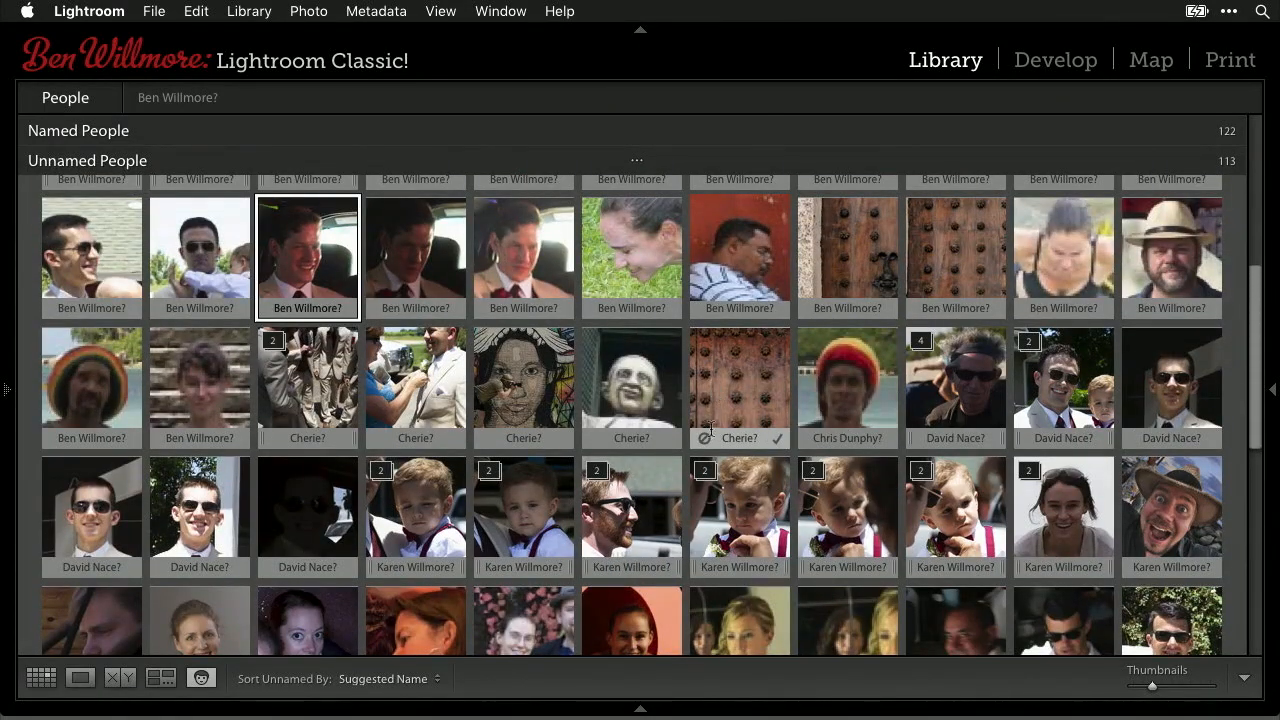
click(705, 441)
click(705, 441)
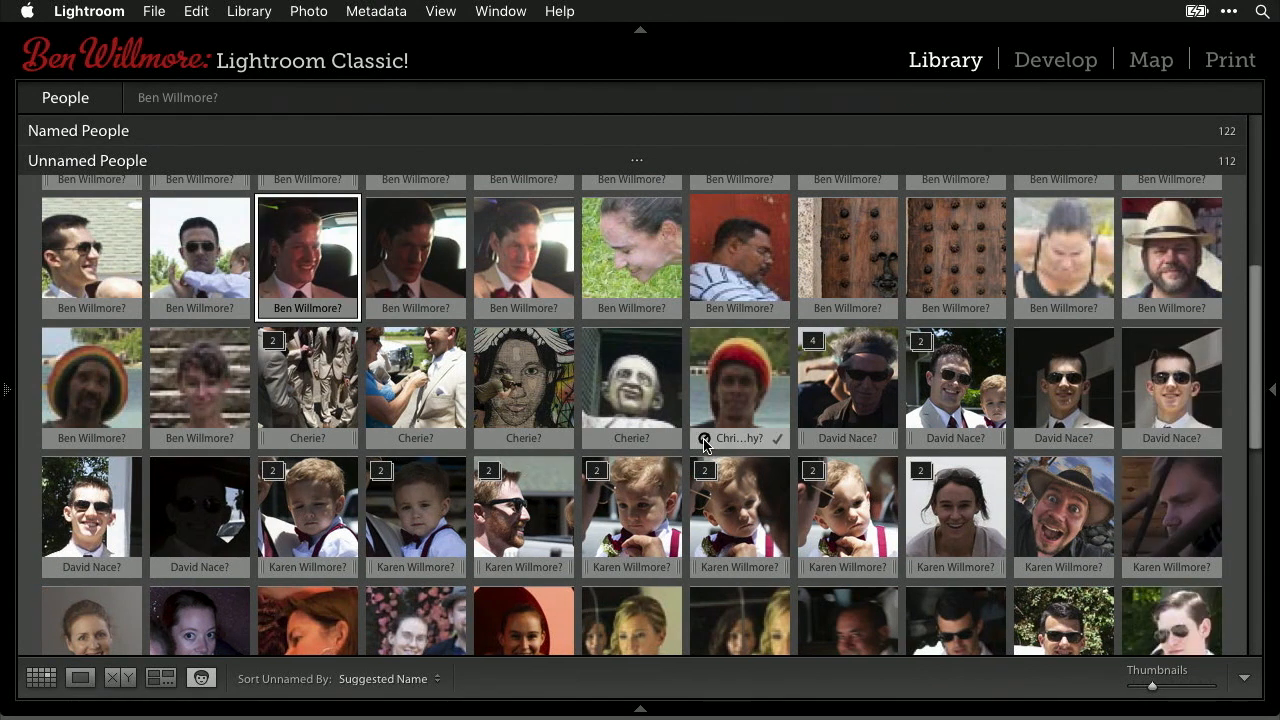
click(596, 441)
click(596, 441)
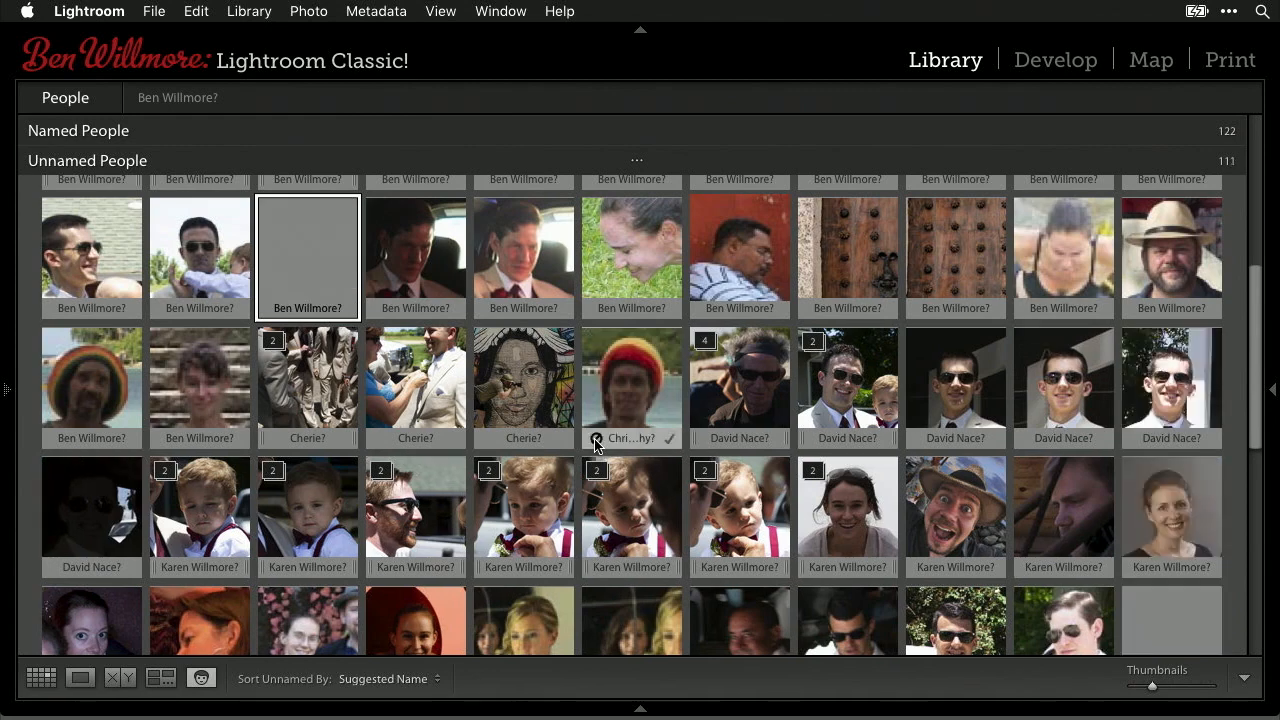
double_click(640, 388)
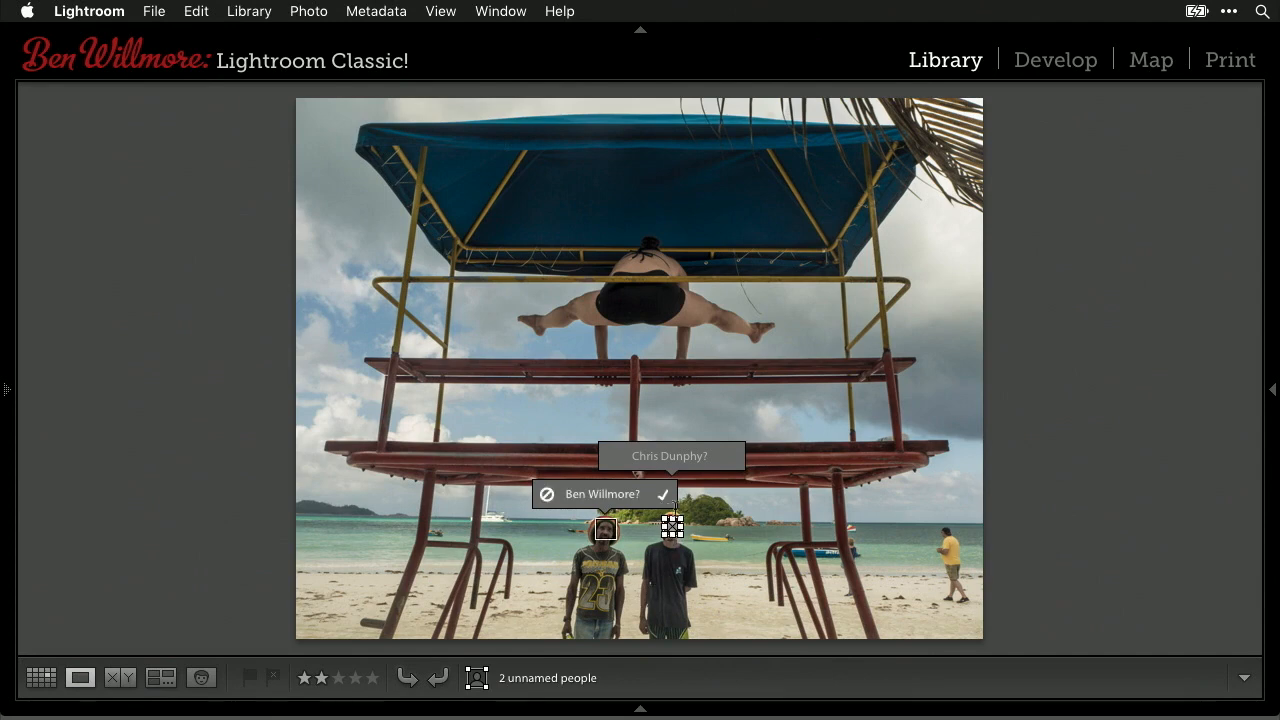
key(Delete)
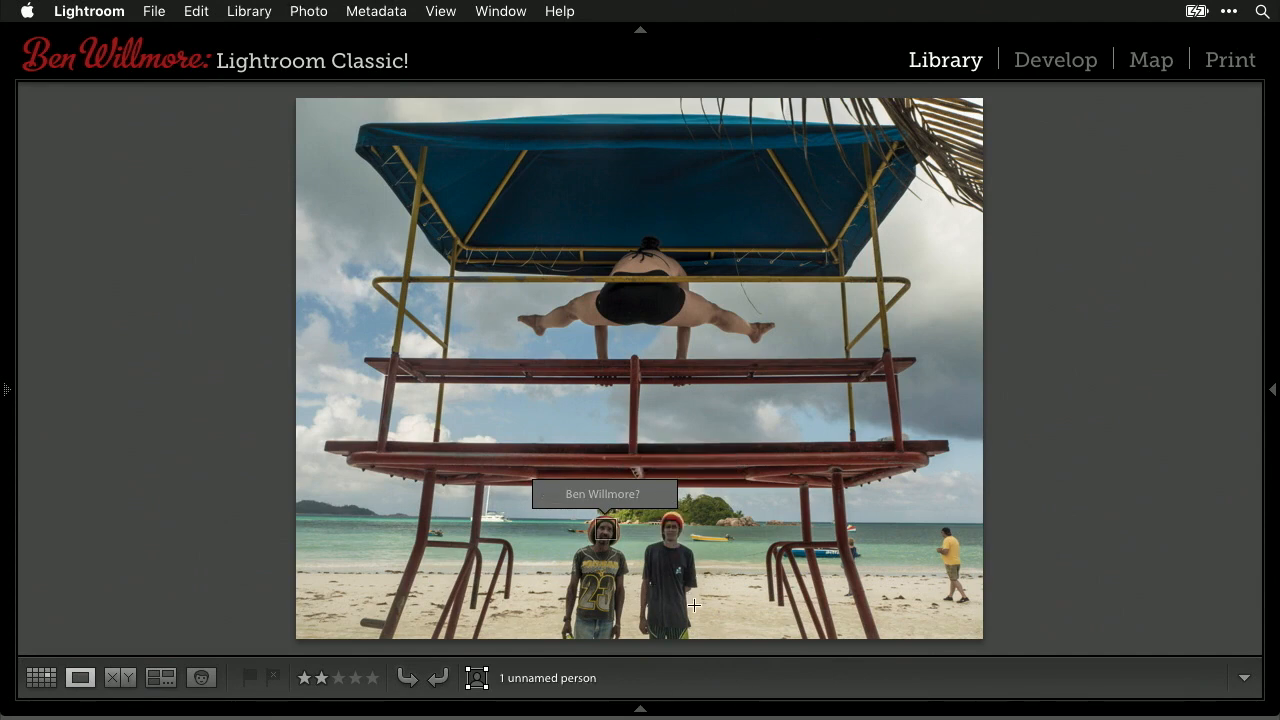
key(Delete)
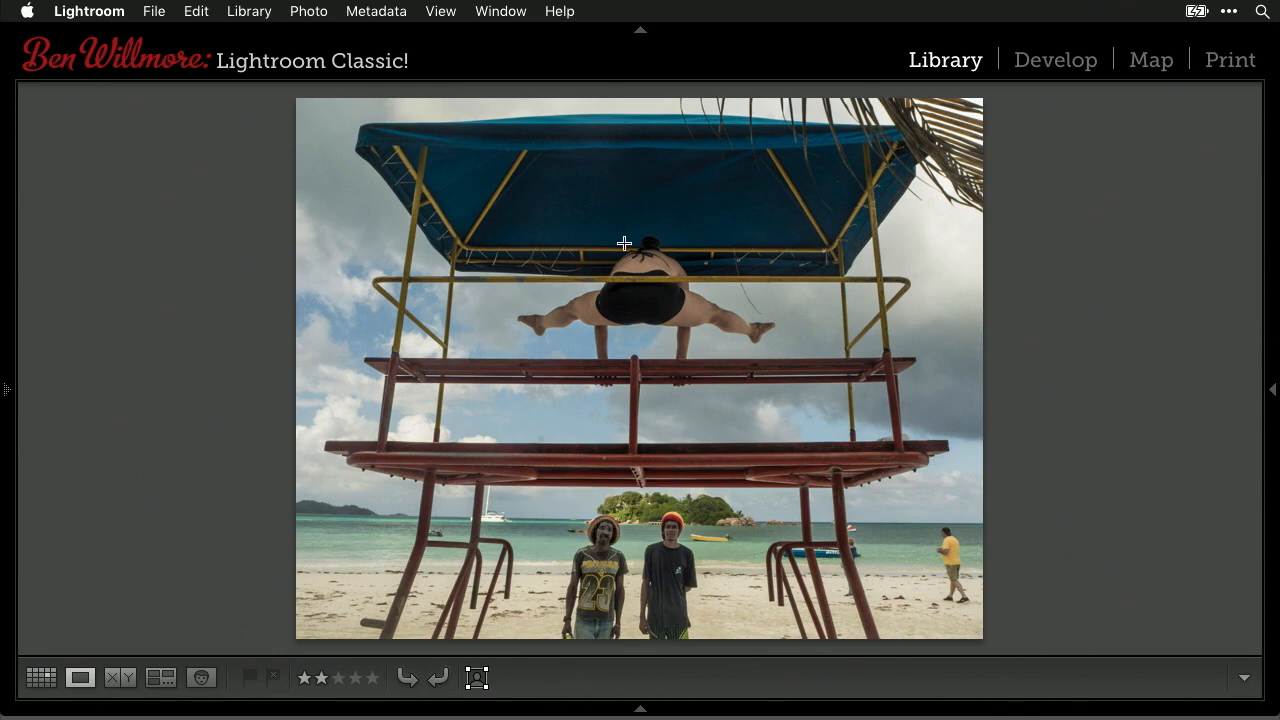
drag(622, 230, 673, 270)
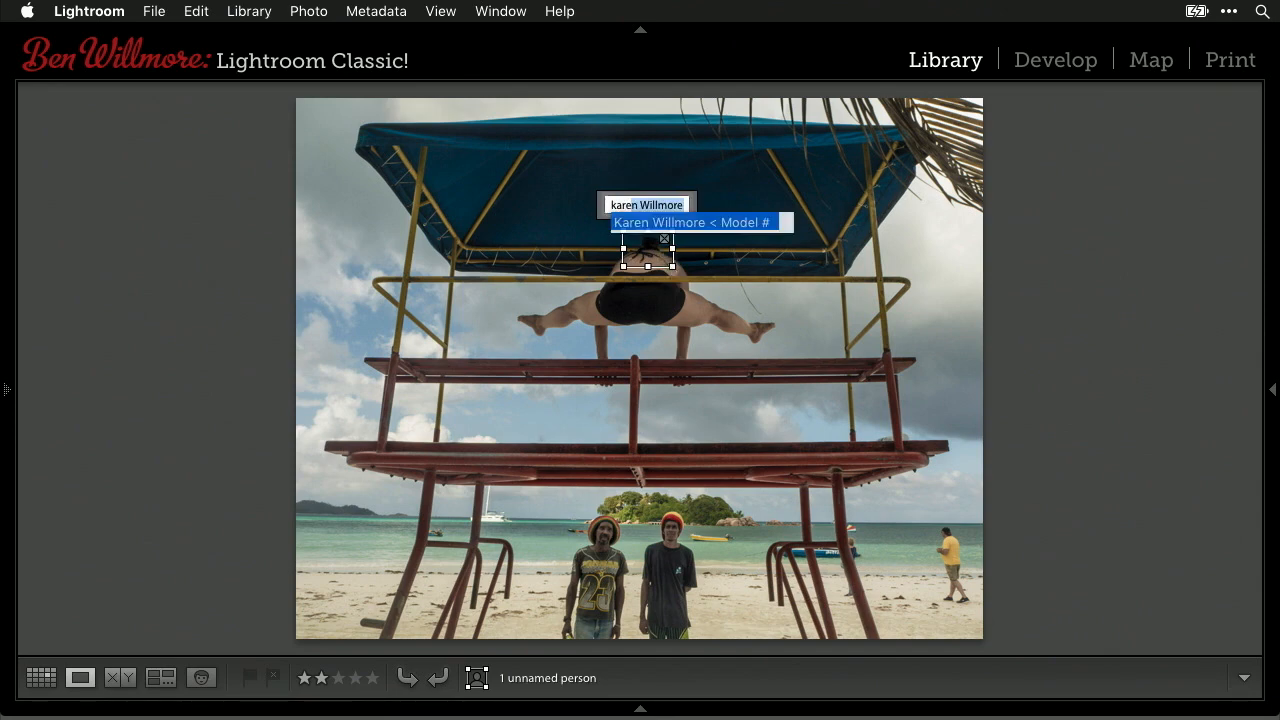
key(Return)
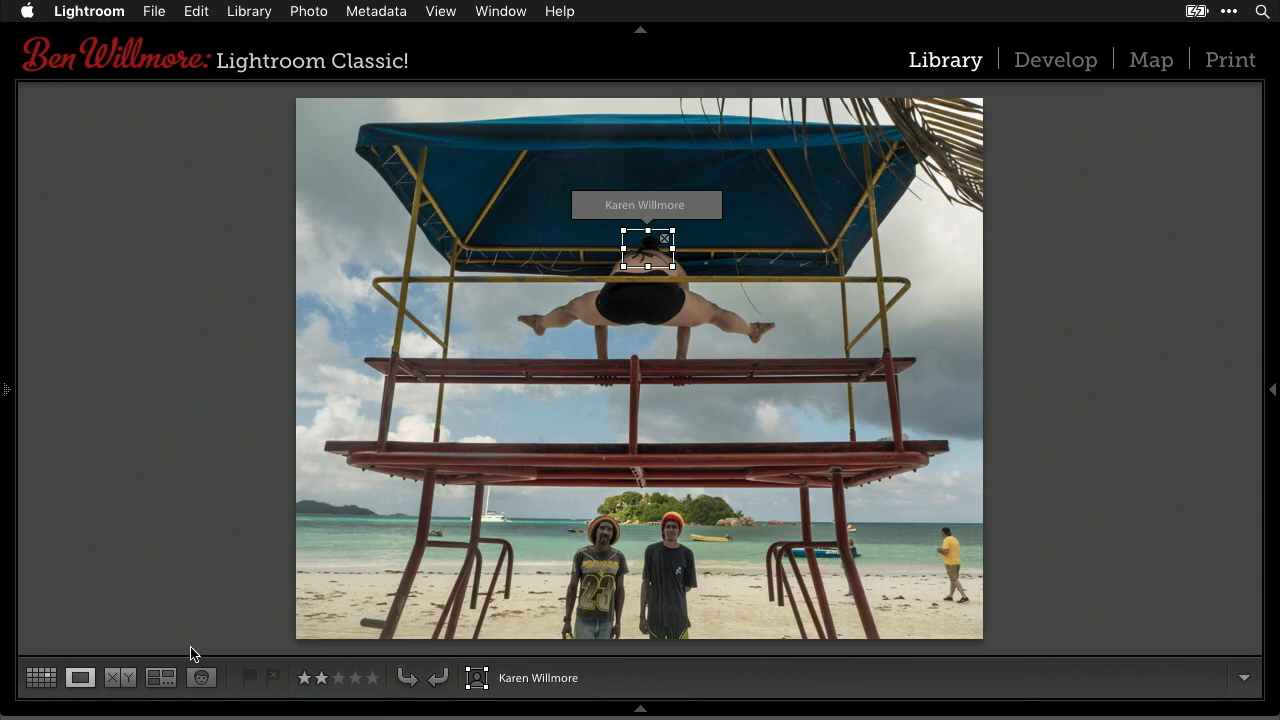
click(201, 678)
mouse_move(731, 515)
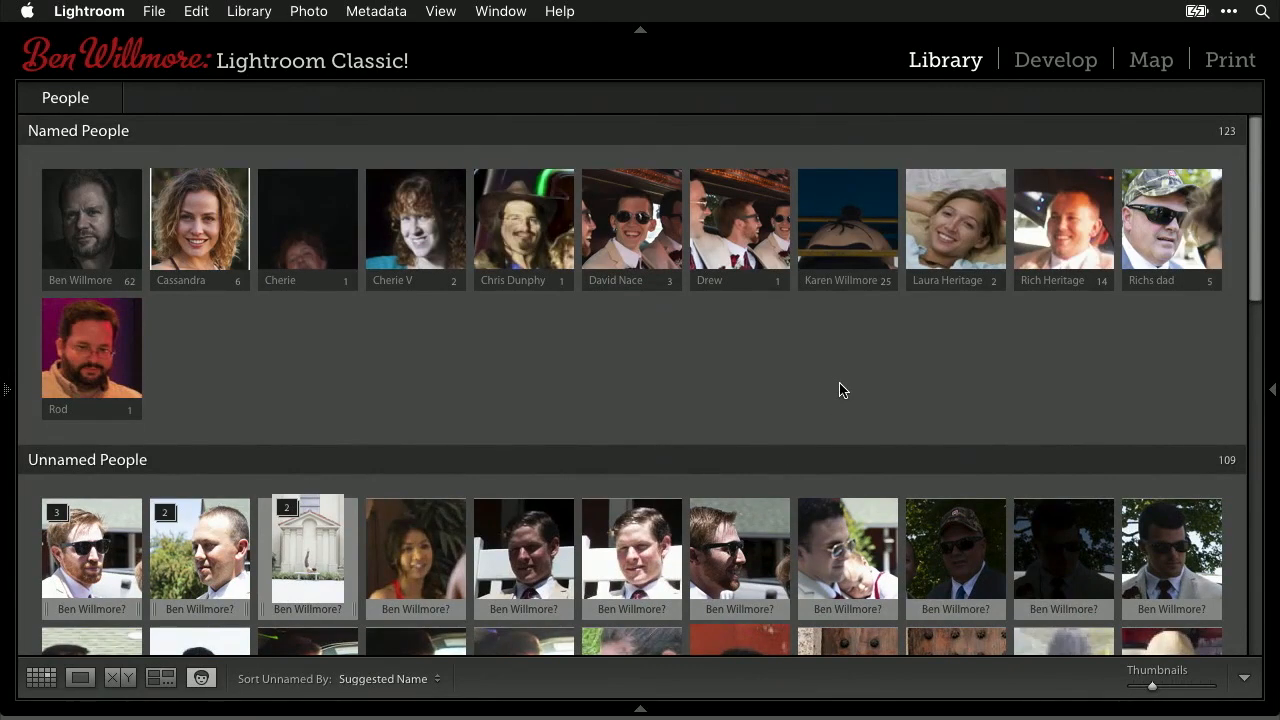
click(38, 138)
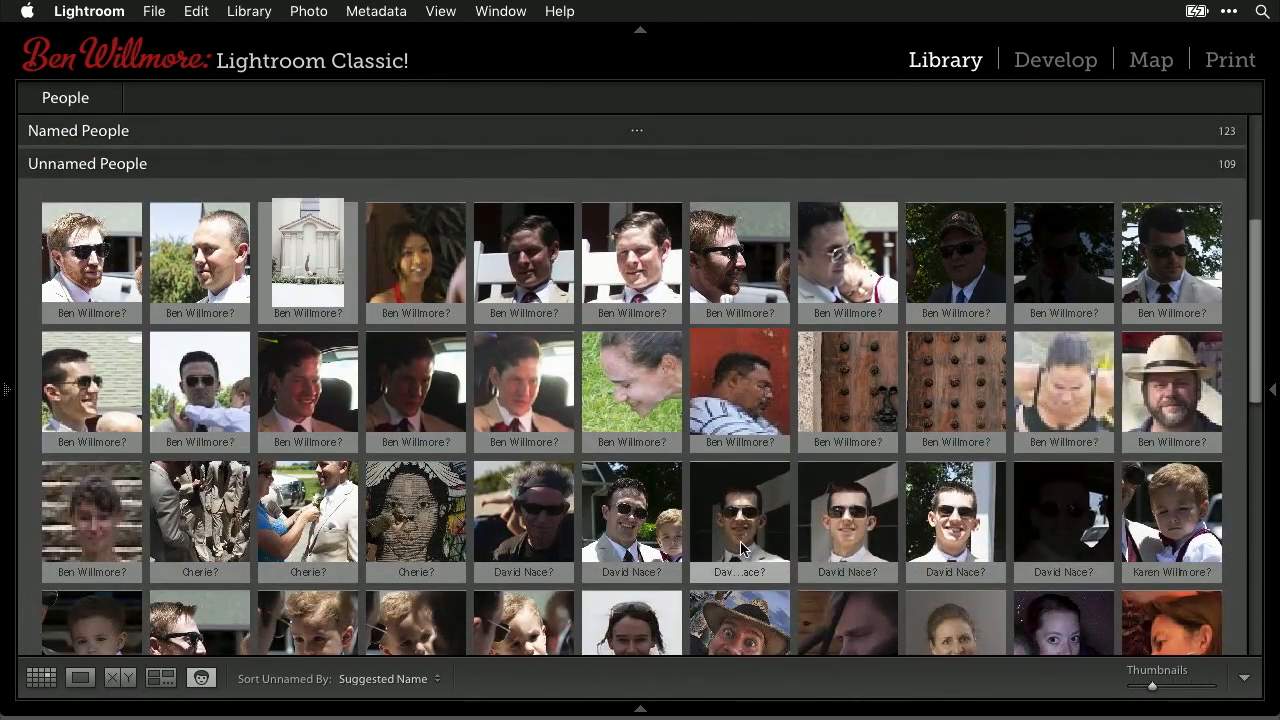
mouse_move(851, 569)
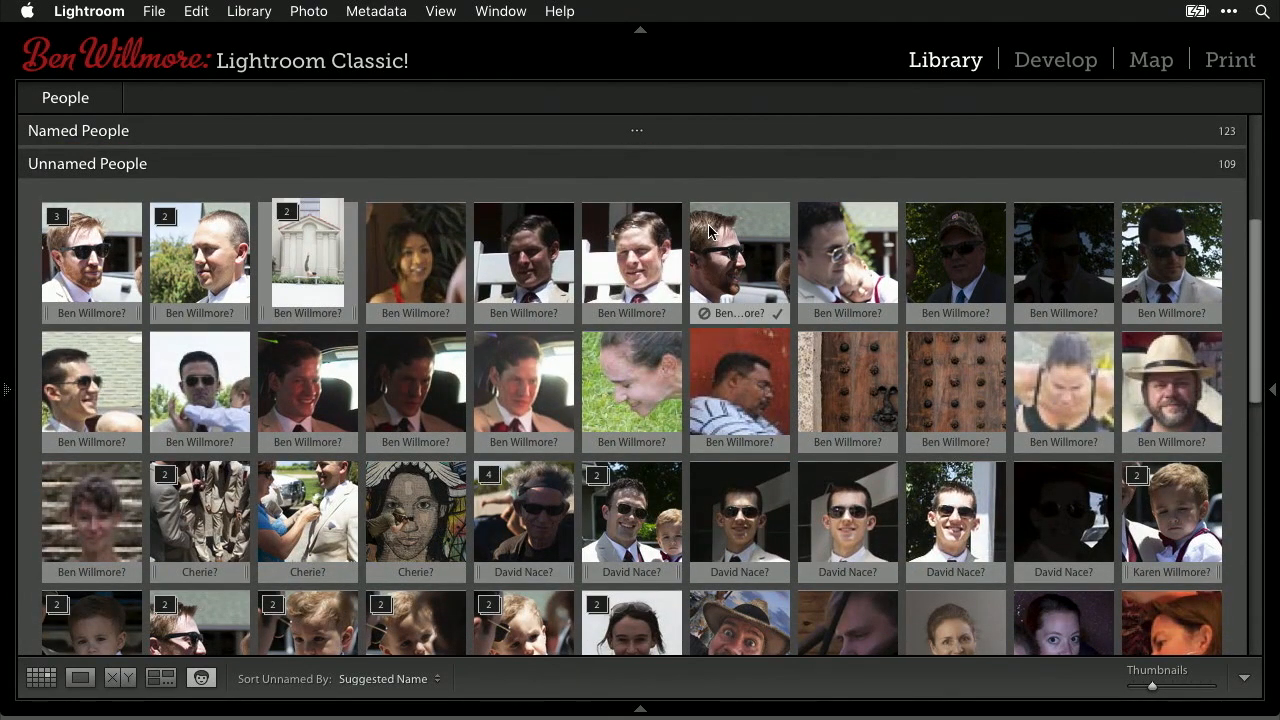
scroll(711, 390, up, 2)
scroll(711, 397, up, 3)
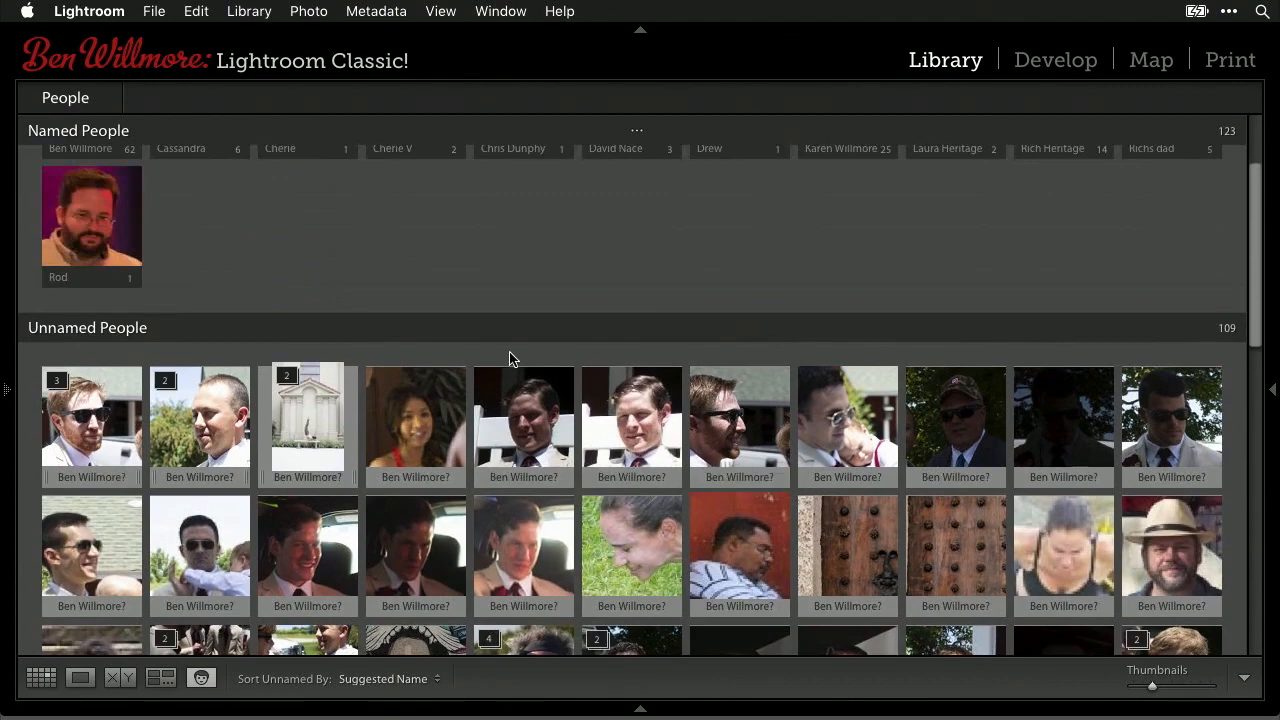
scroll(554, 323, down, 3)
scroll(554, 323, down, 5)
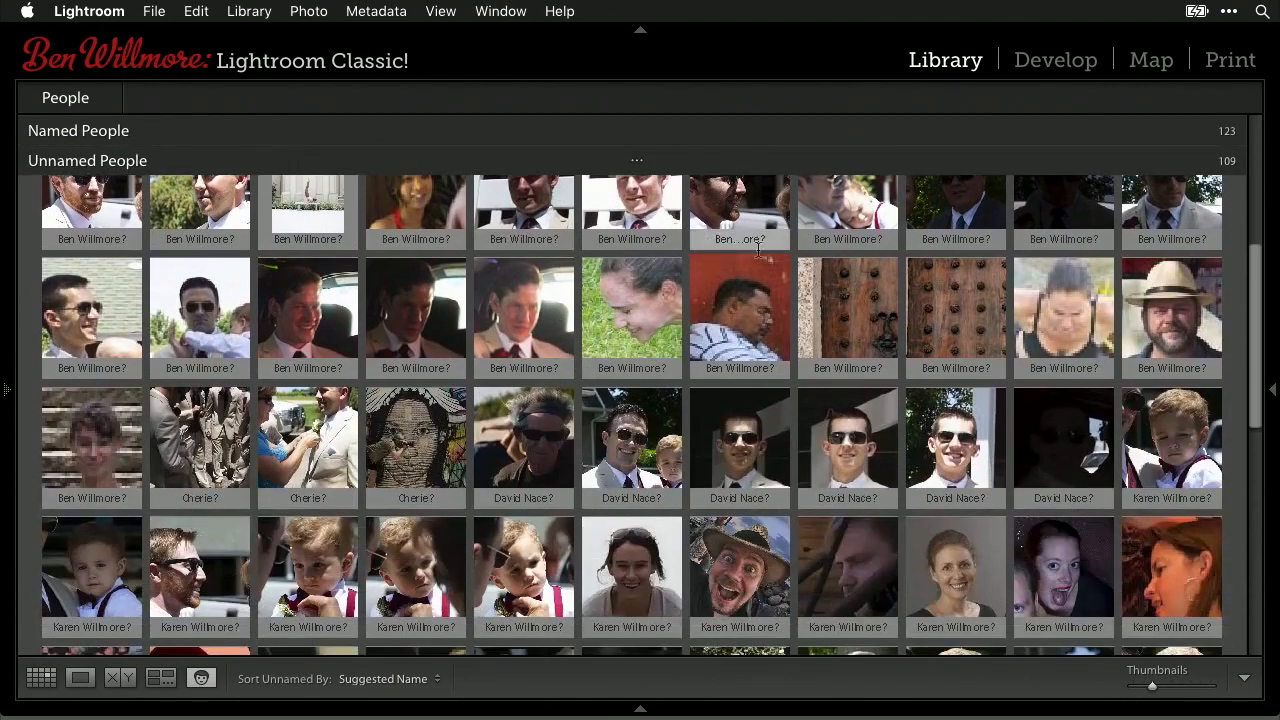
mouse_move(752, 447)
scroll(752, 447, up, 5)
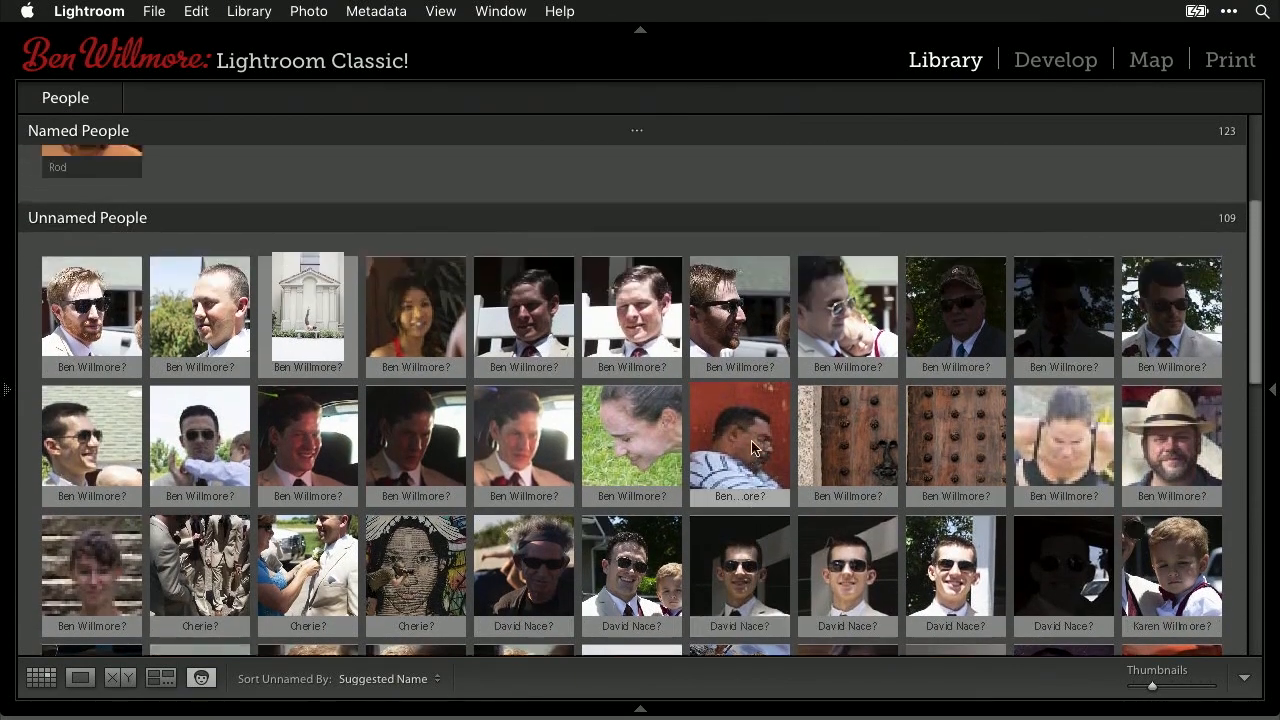
mouse_move(67, 314)
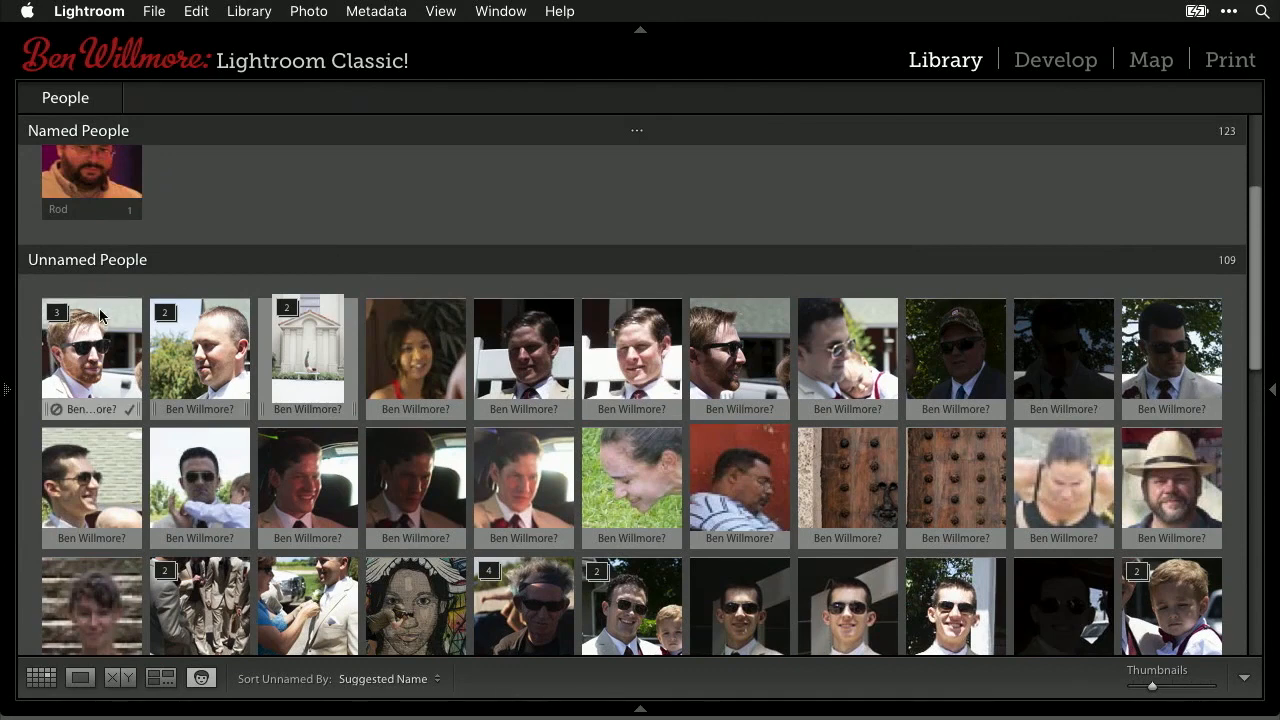
mouse_move(246, 342)
mouse_move(300, 344)
mouse_move(258, 498)
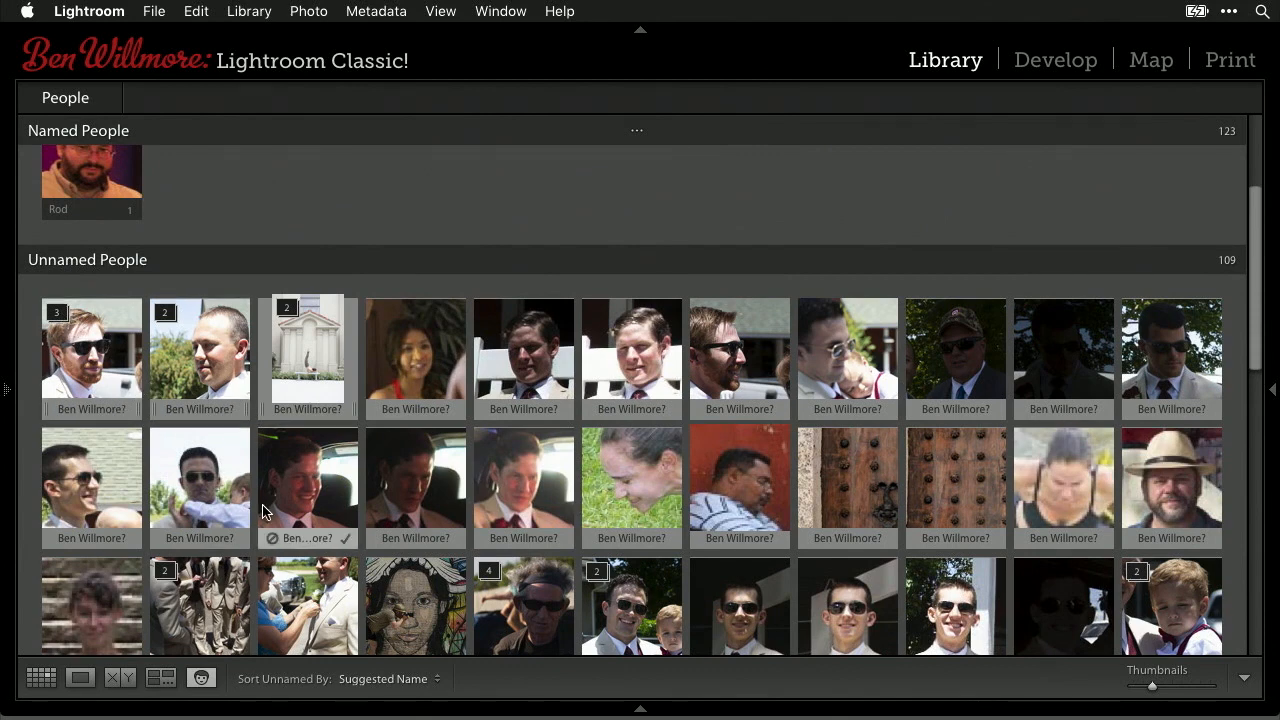
mouse_move(557, 468)
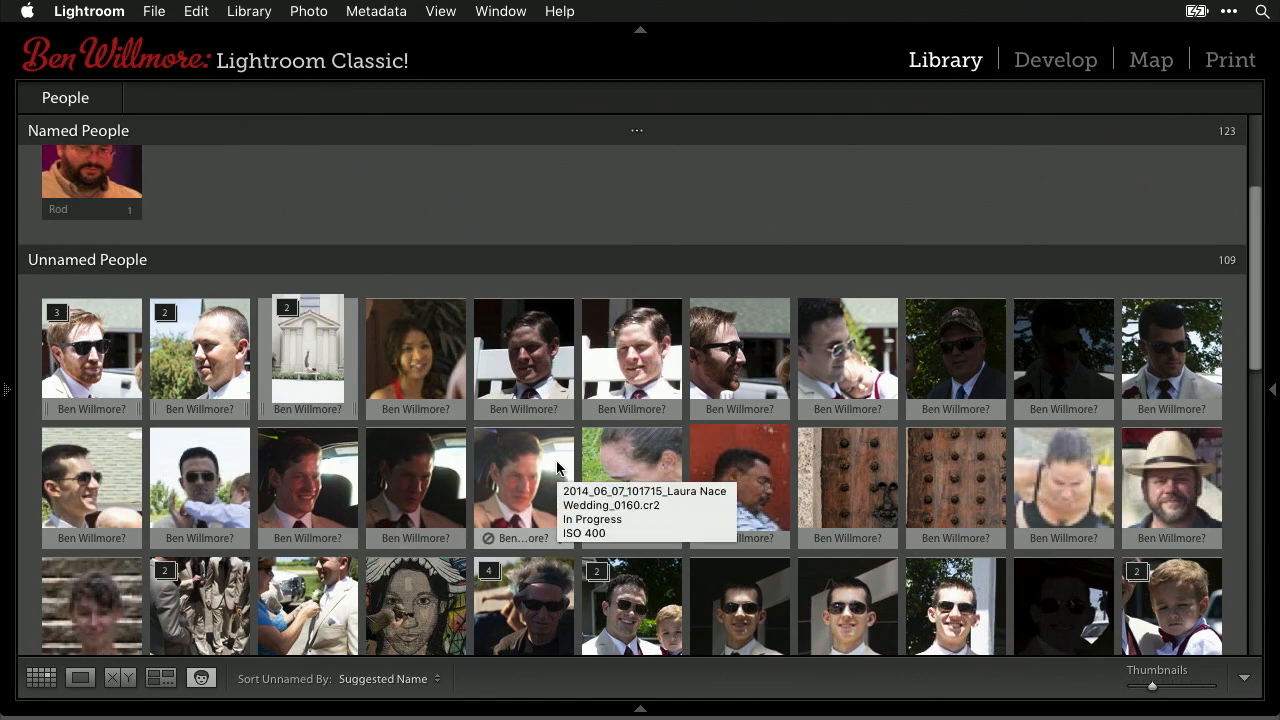
scroll(556, 462, down, 2)
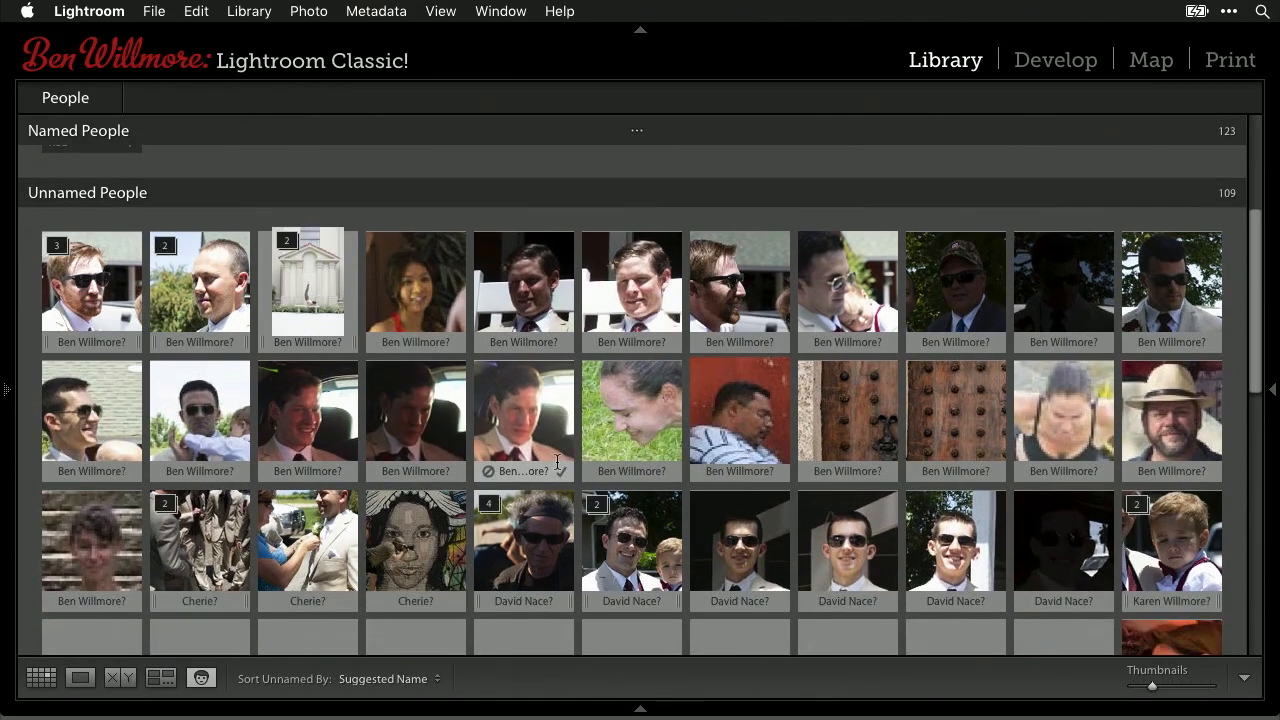
mouse_move(369, 321)
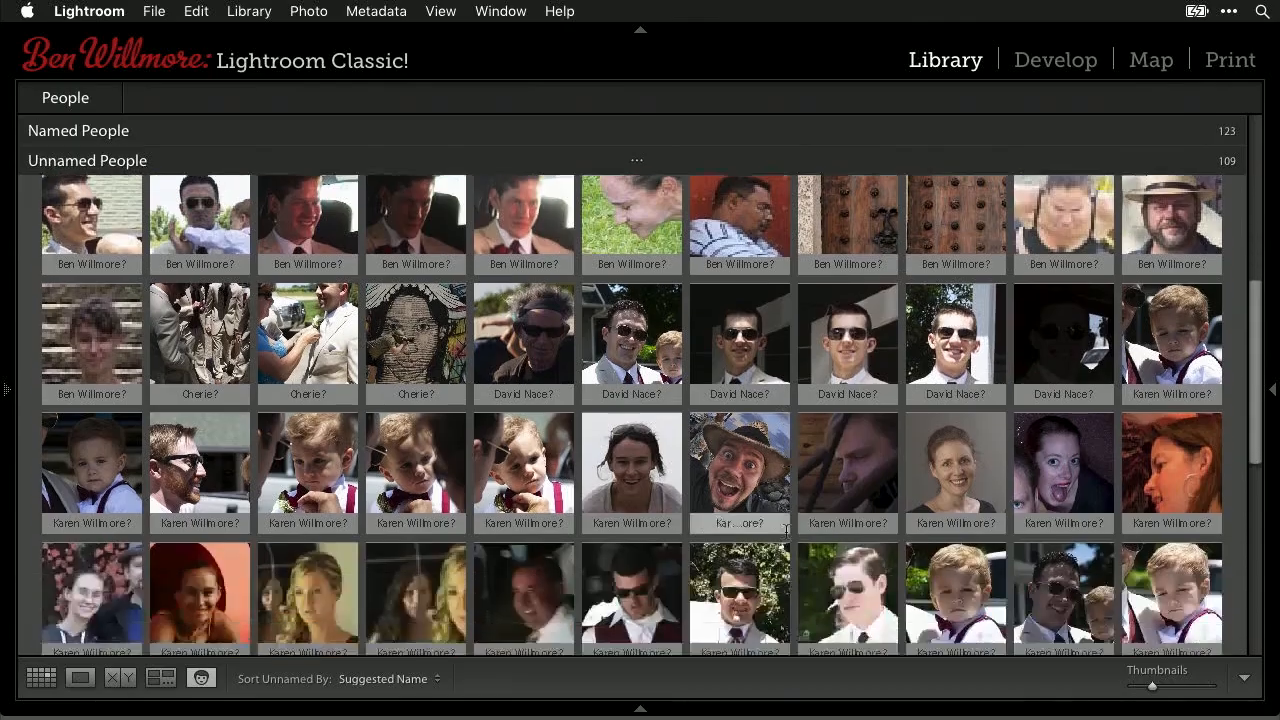
scroll(785, 537, down, 1)
scroll(785, 537, up, 10)
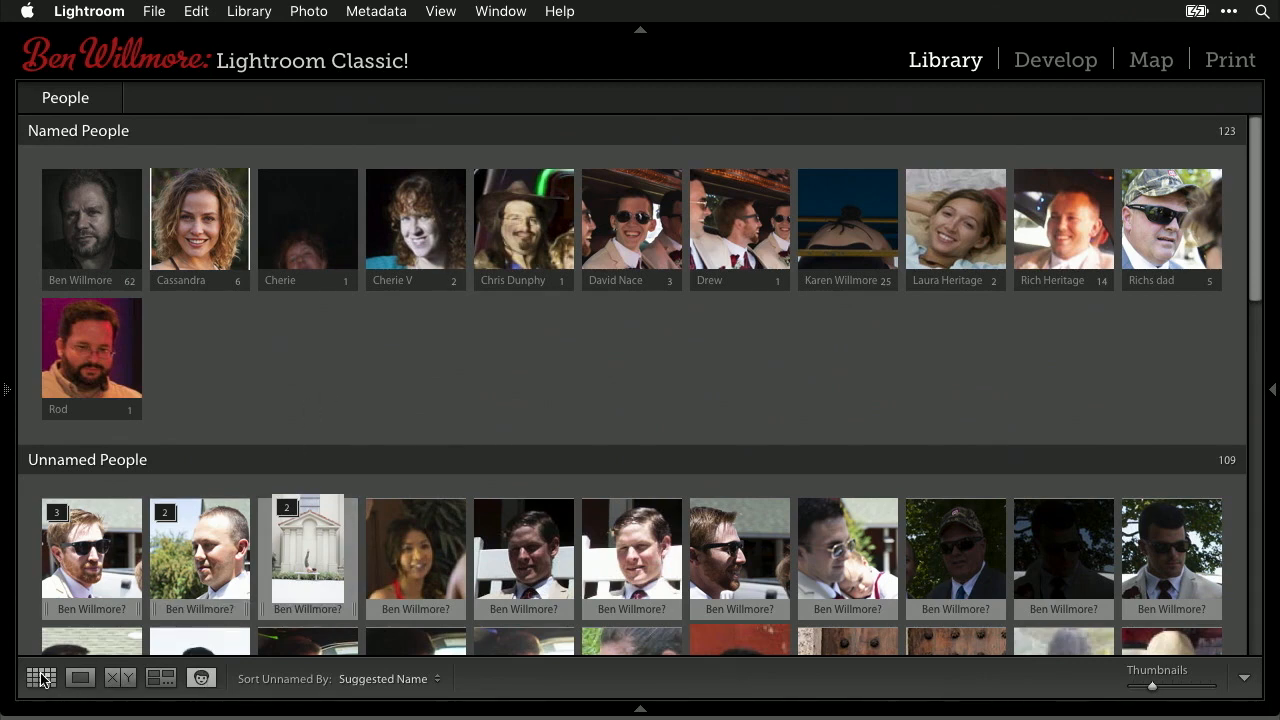
- Switch to the Library thumbnail grid with the side panels showing
mouse_move(133, 509)
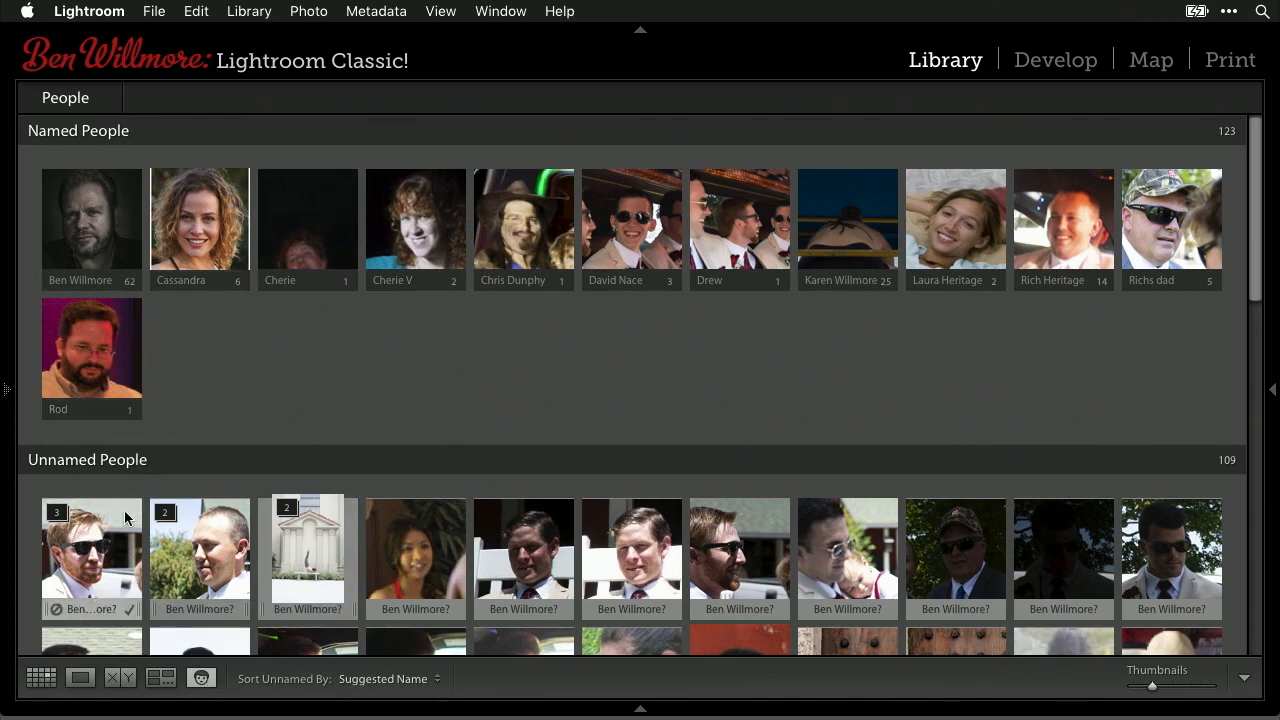
click(41, 678)
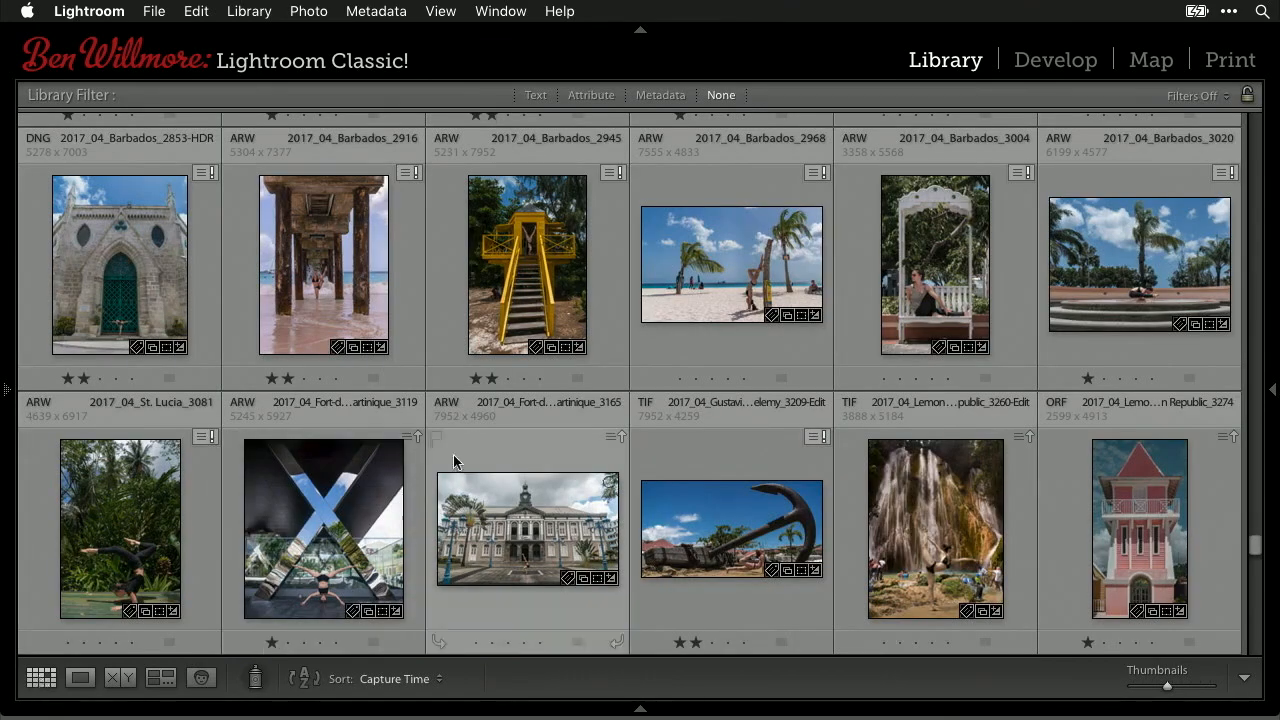
click(1274, 386)
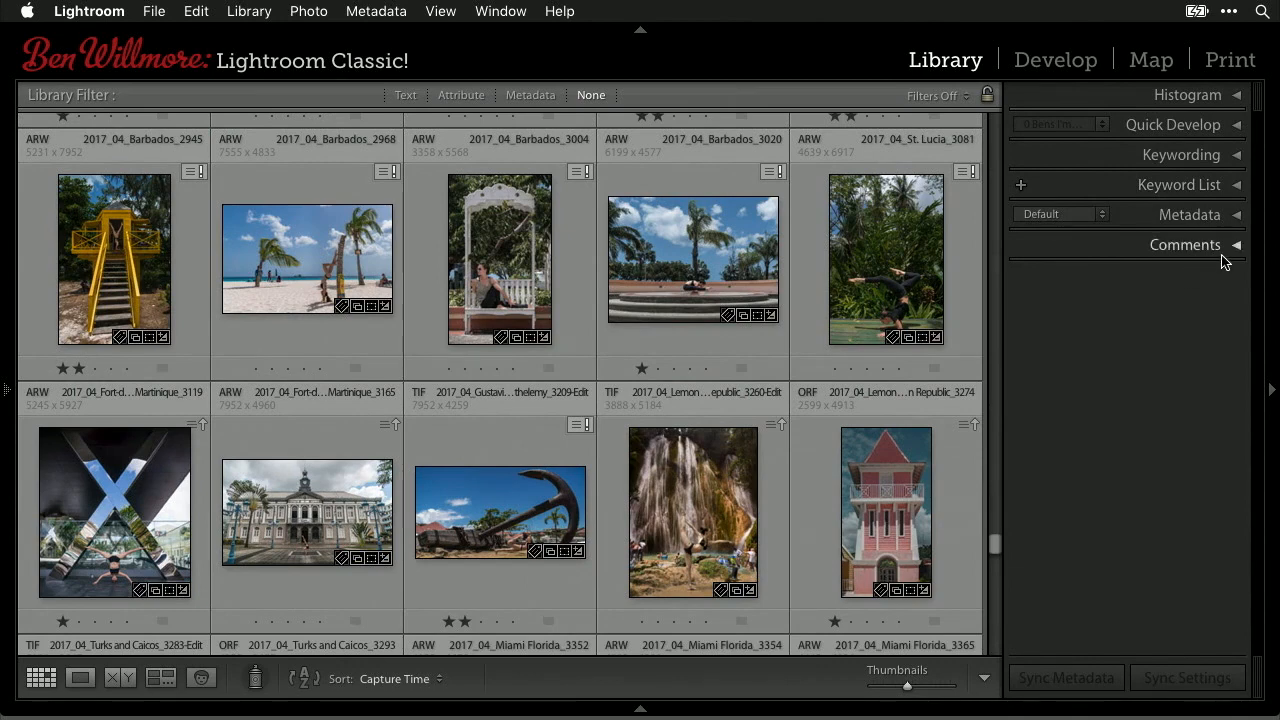
- Expand the Keyword List and Model #, then scroll through its person keywords and counts
click(1238, 187)
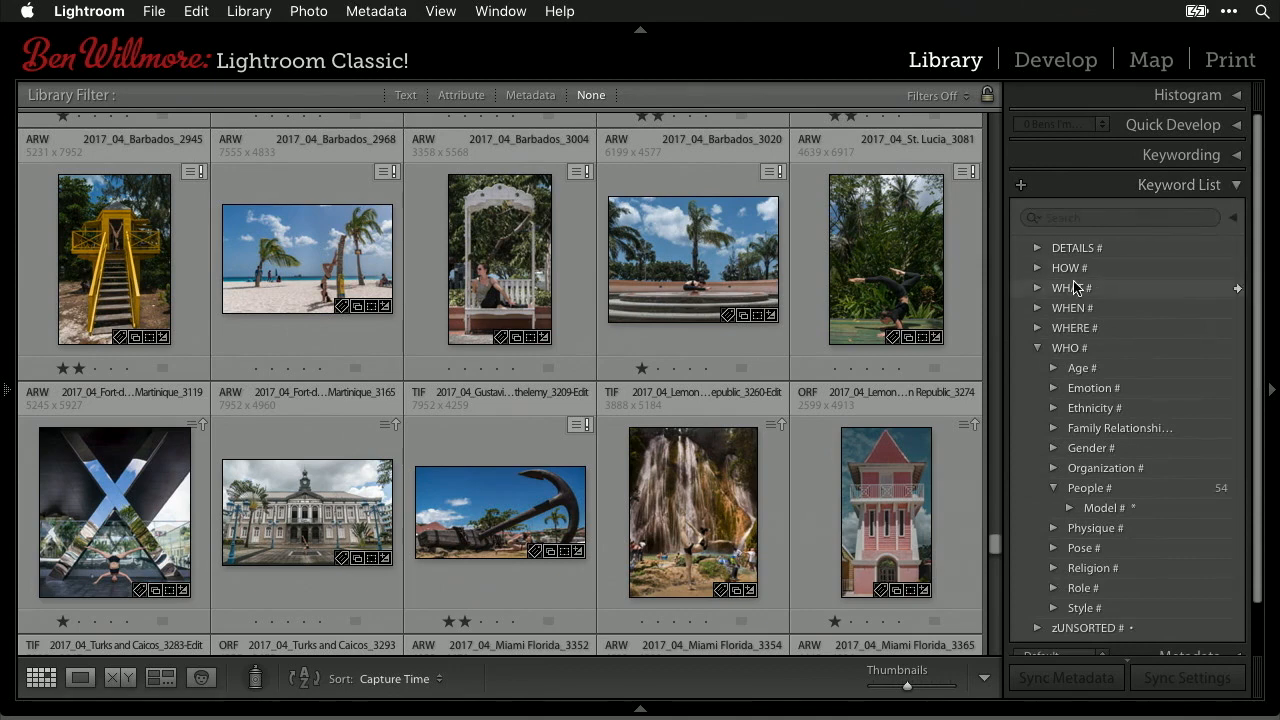
scroll(1145, 598, down, 1)
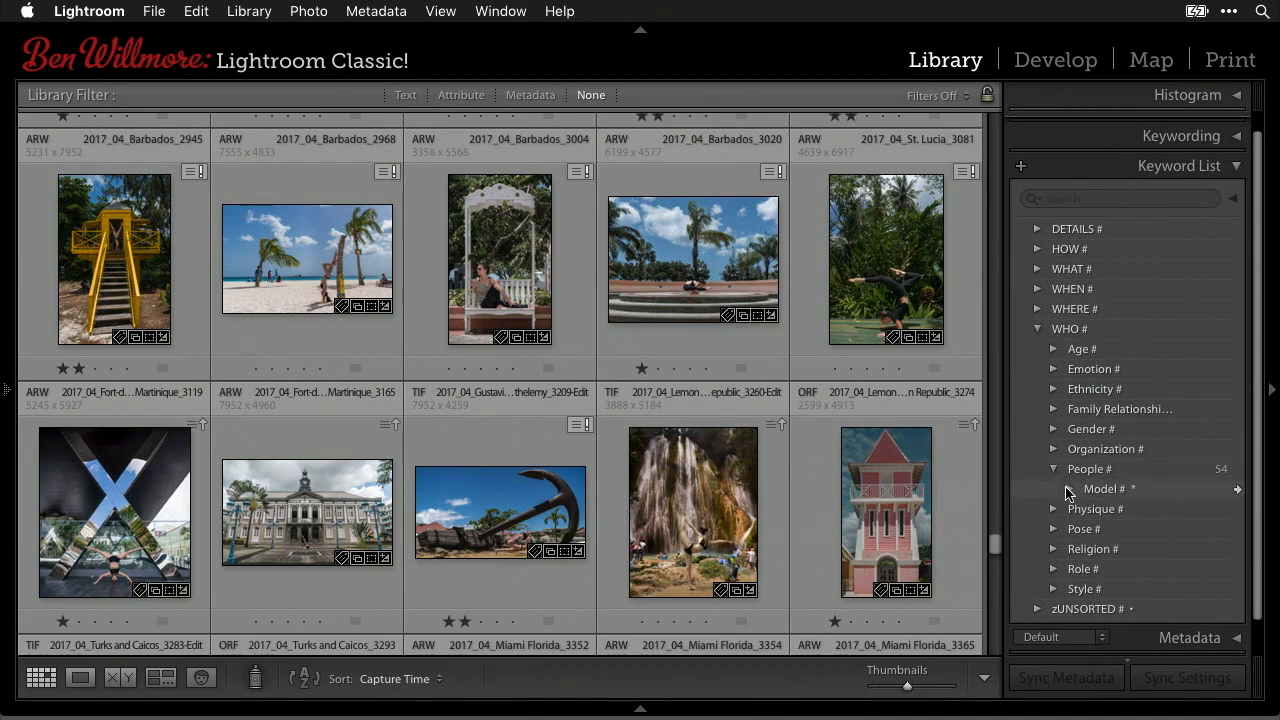
click(1068, 490)
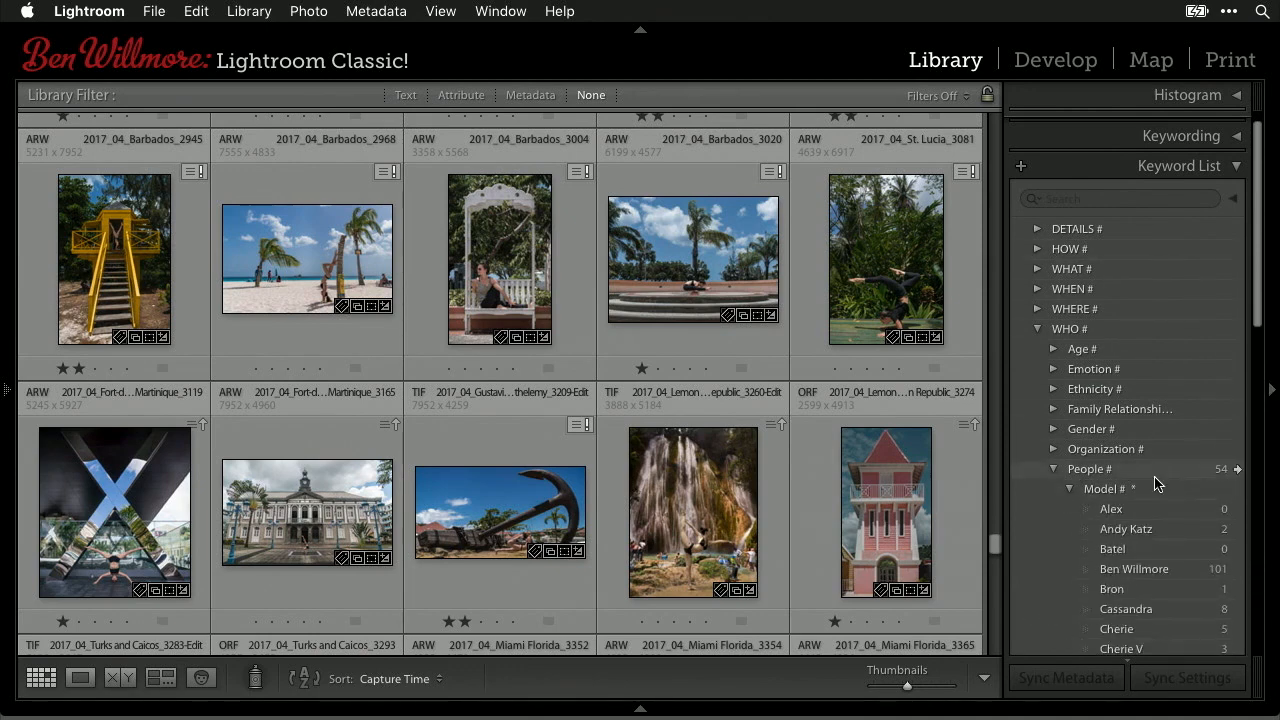
scroll(1157, 480, down, 5)
scroll(1157, 483, down, 7)
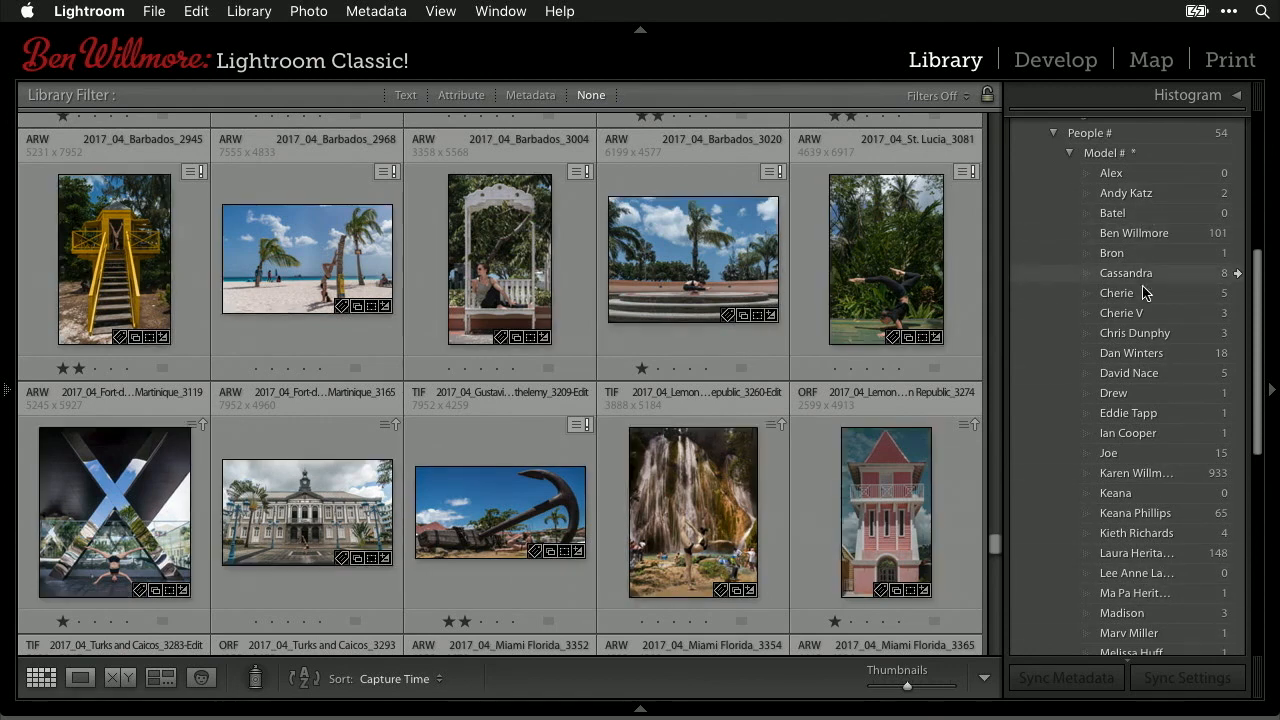
scroll(1155, 626, down, 2)
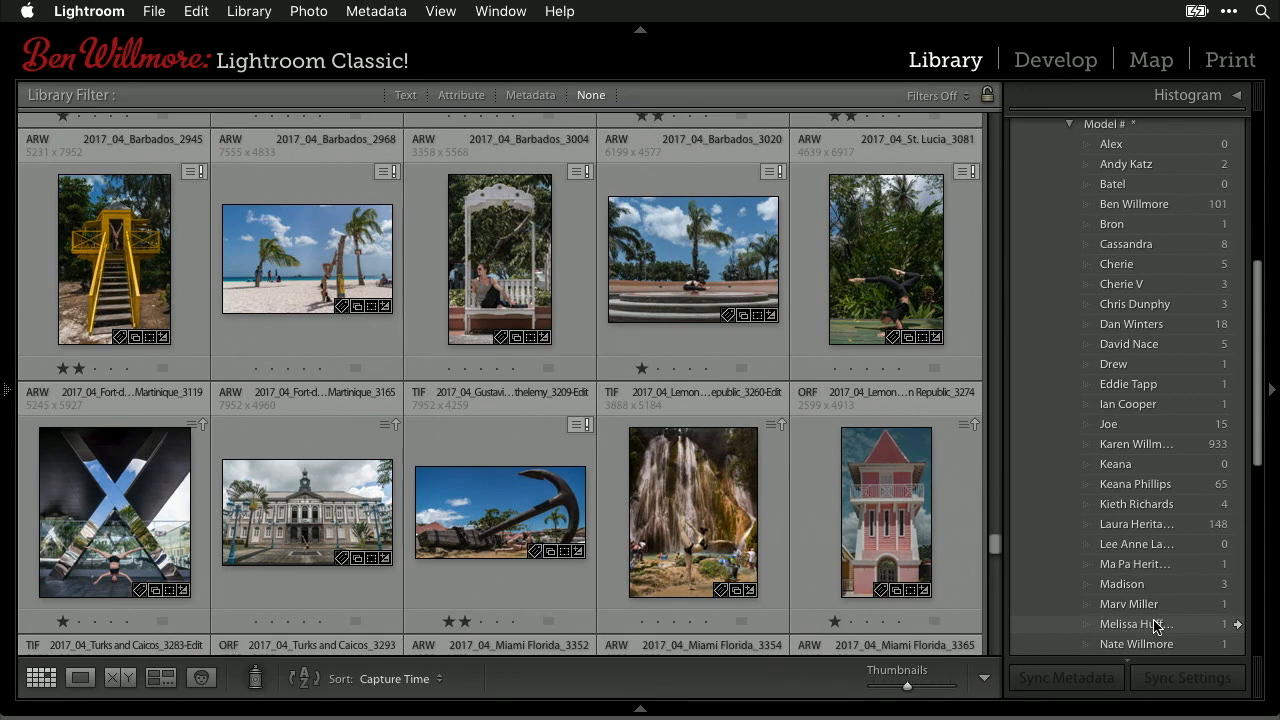
right_click(1122, 370)
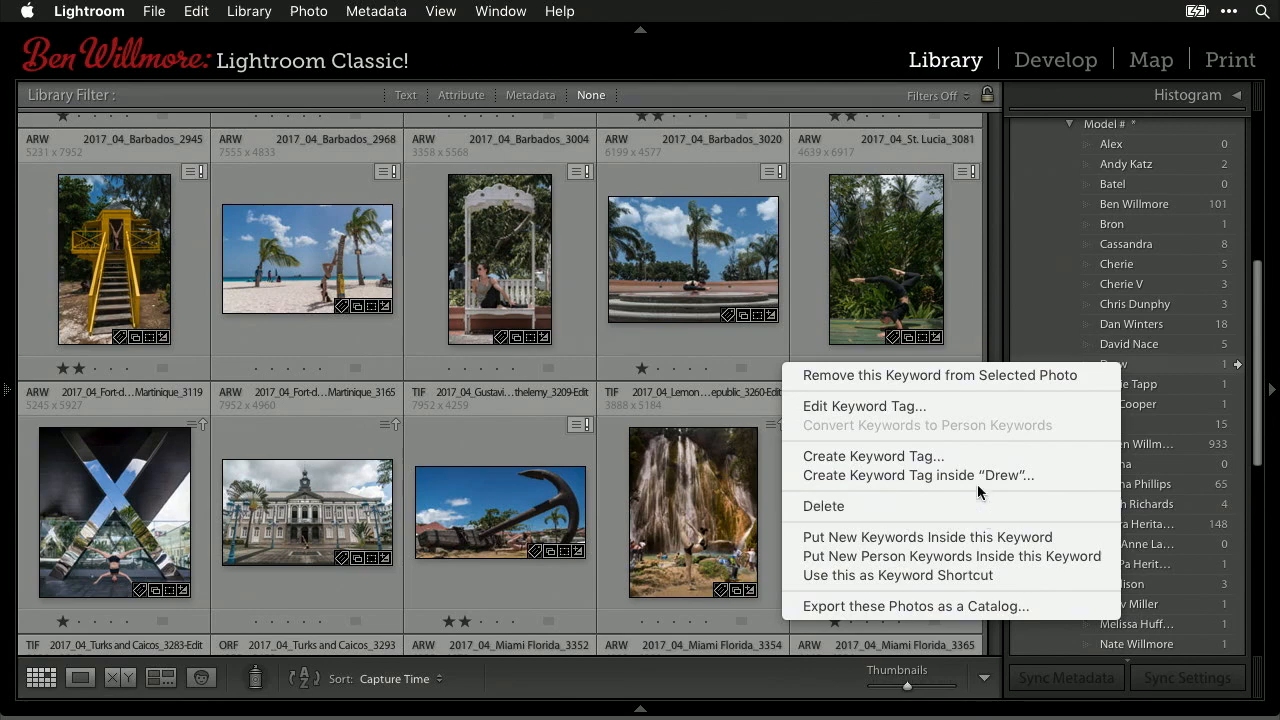
click(971, 410)
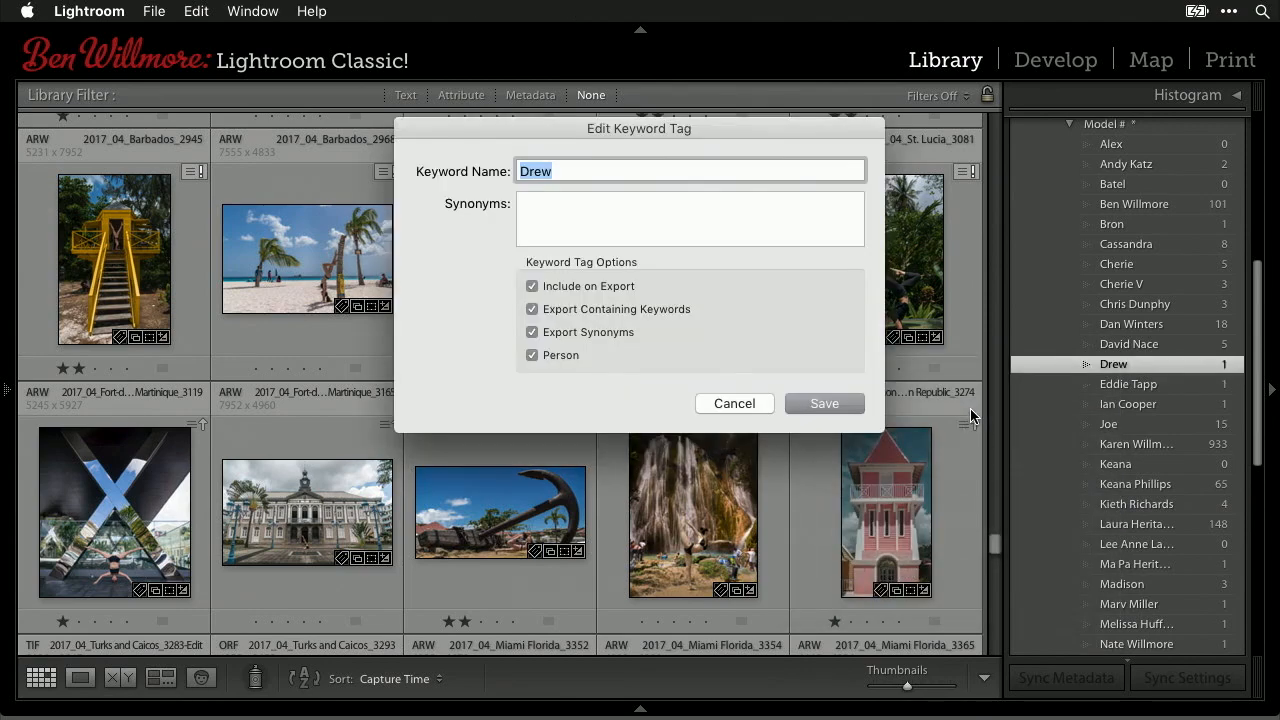
click(520, 172)
click(742, 401)
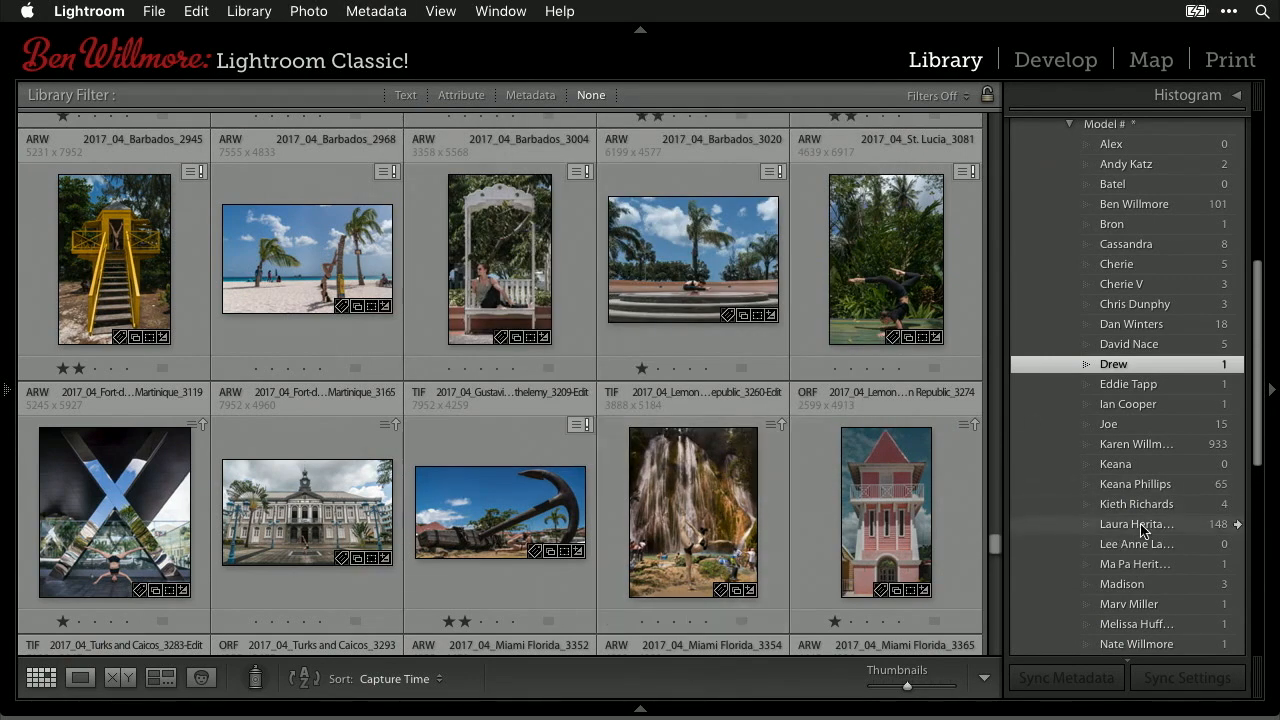
scroll(1142, 530, down, 3)
scroll(1142, 530, up, 4)
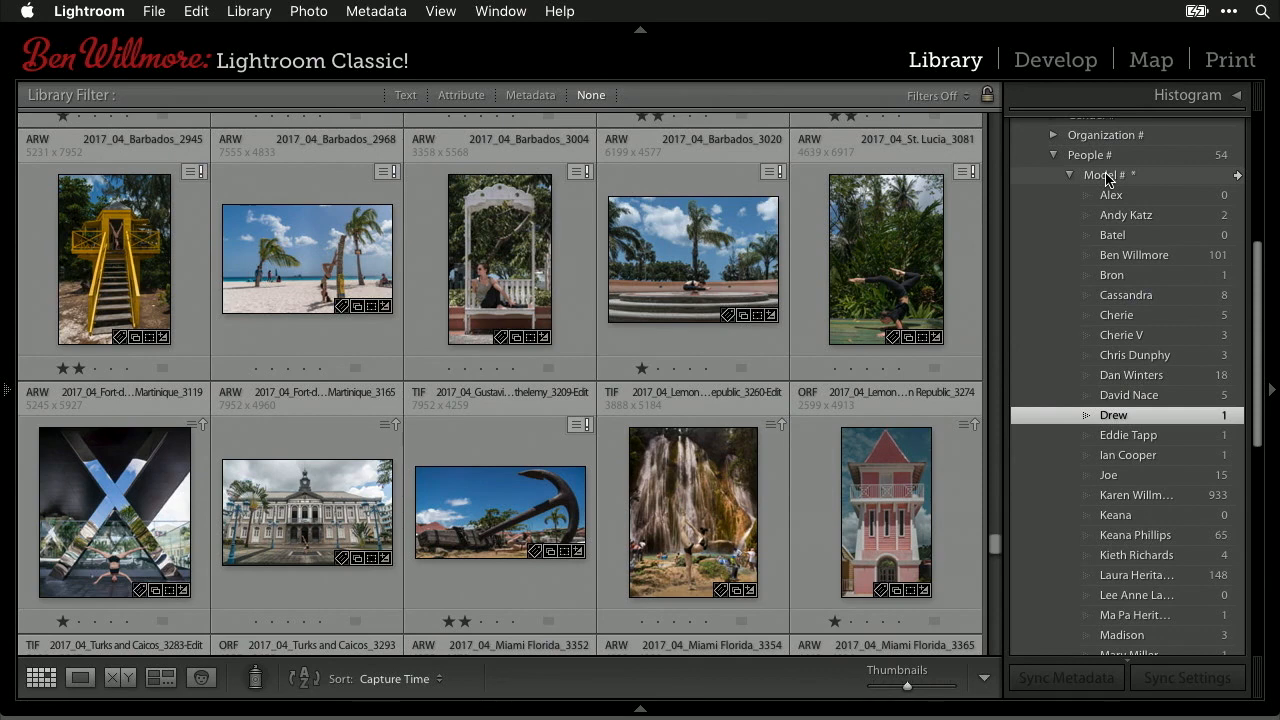
click(1106, 176)
right_click(1106, 178)
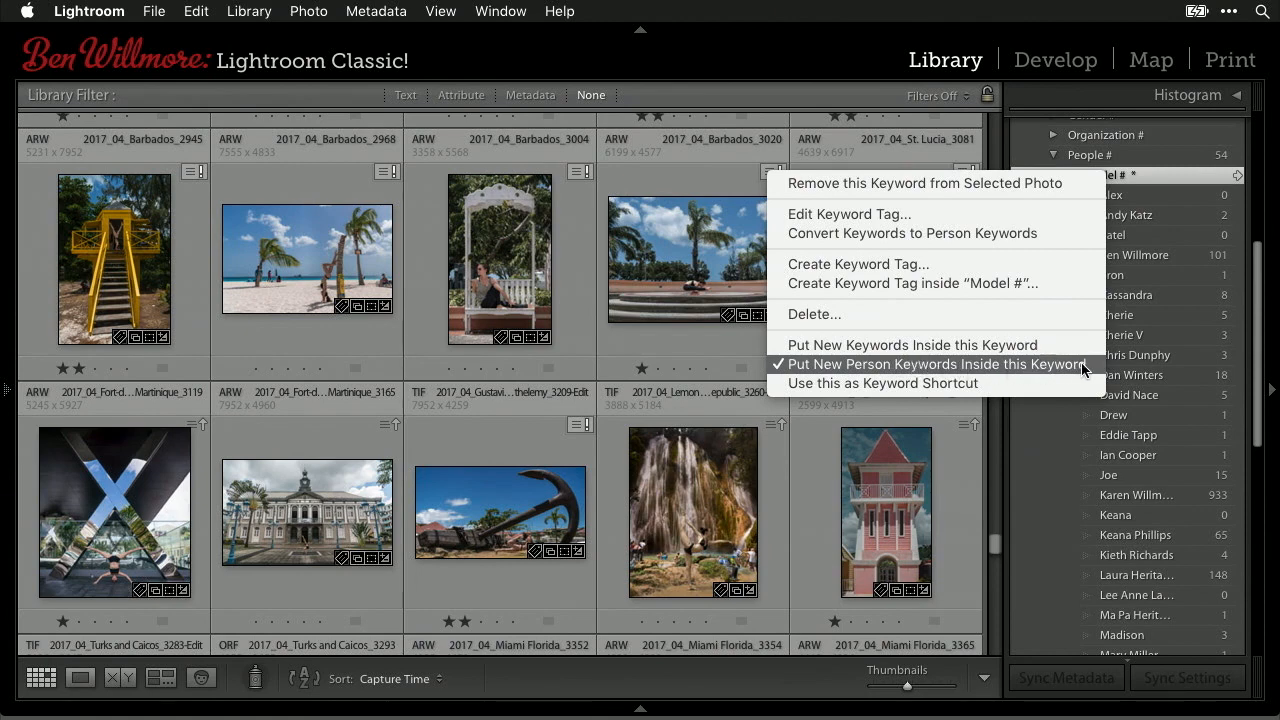
click(1112, 175)
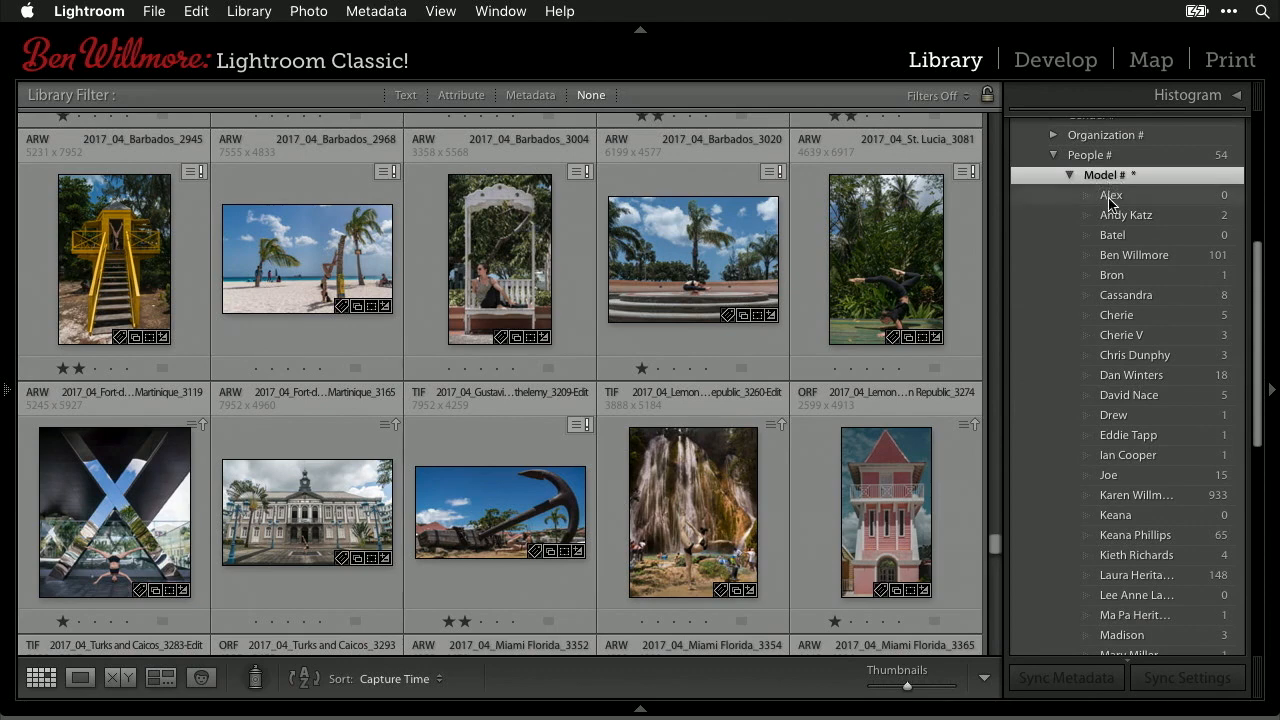
scroll(1155, 625, down, 3)
scroll(1155, 627, down, 6)
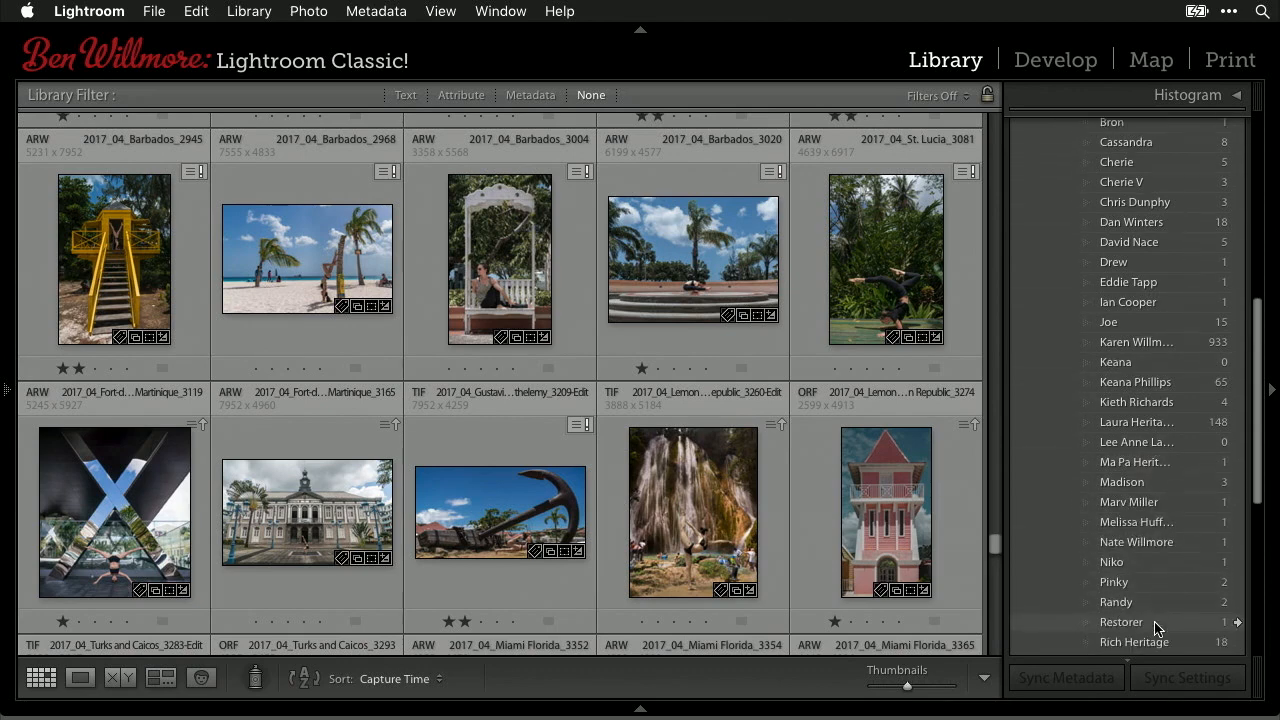
scroll(1157, 626, down, 1)
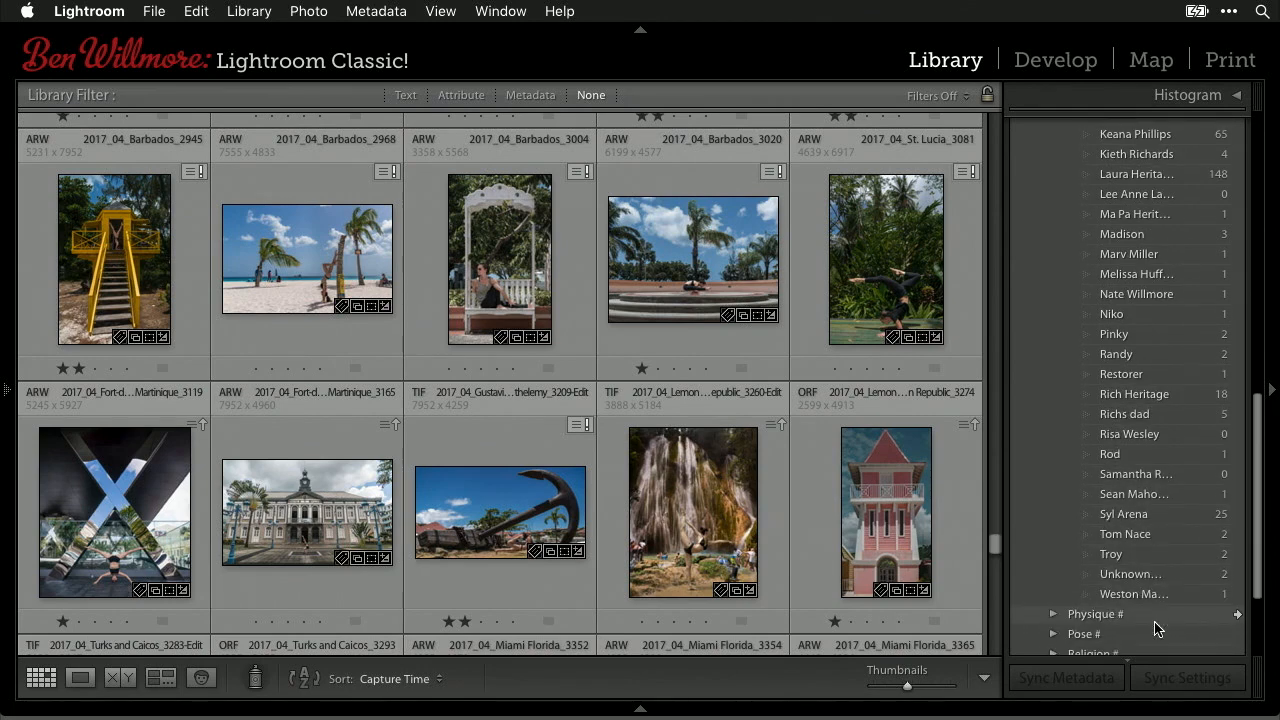
scroll(1176, 396, up, 1)
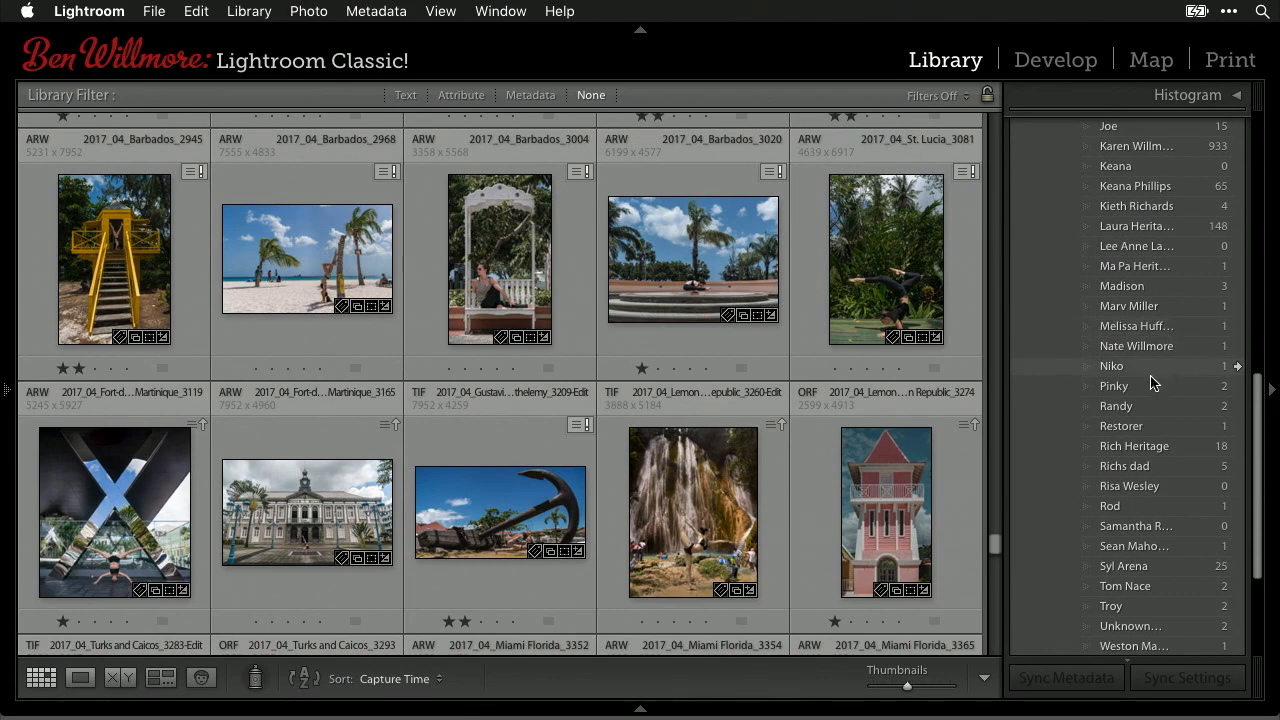
scroll(1149, 385, up, 1)
scroll(1149, 385, up, 5)
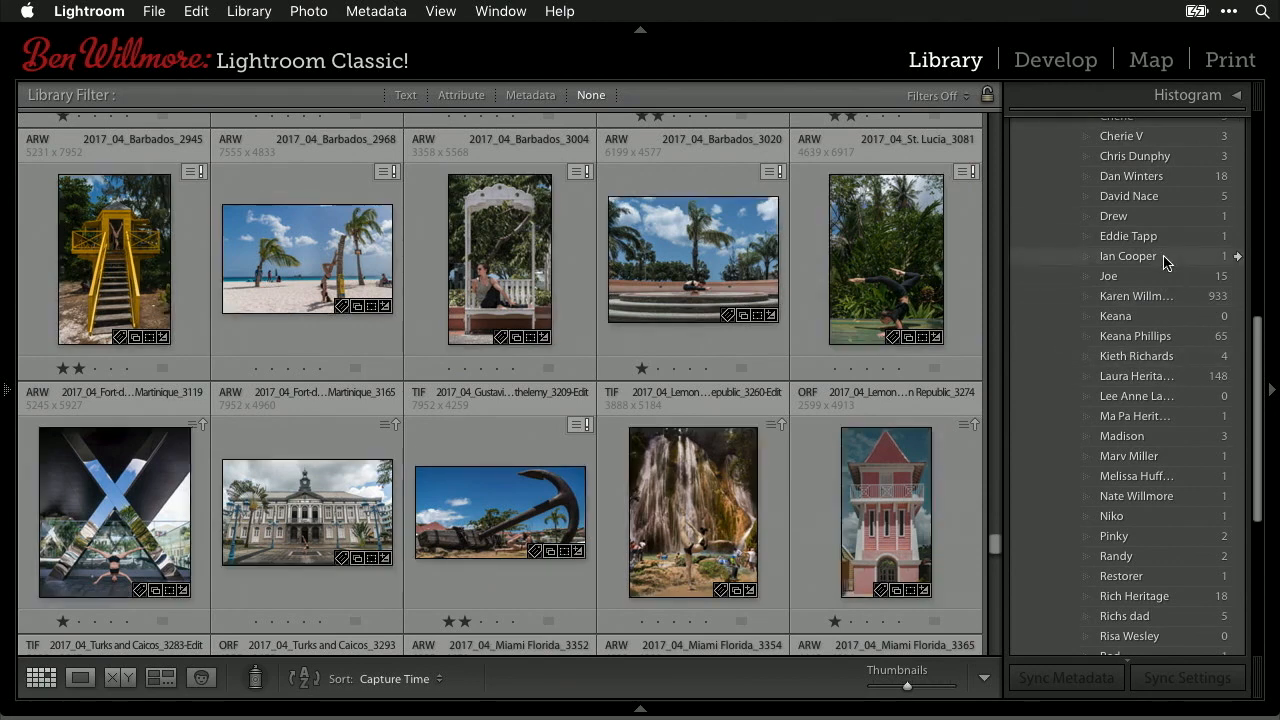
scroll(1165, 262, up, 5)
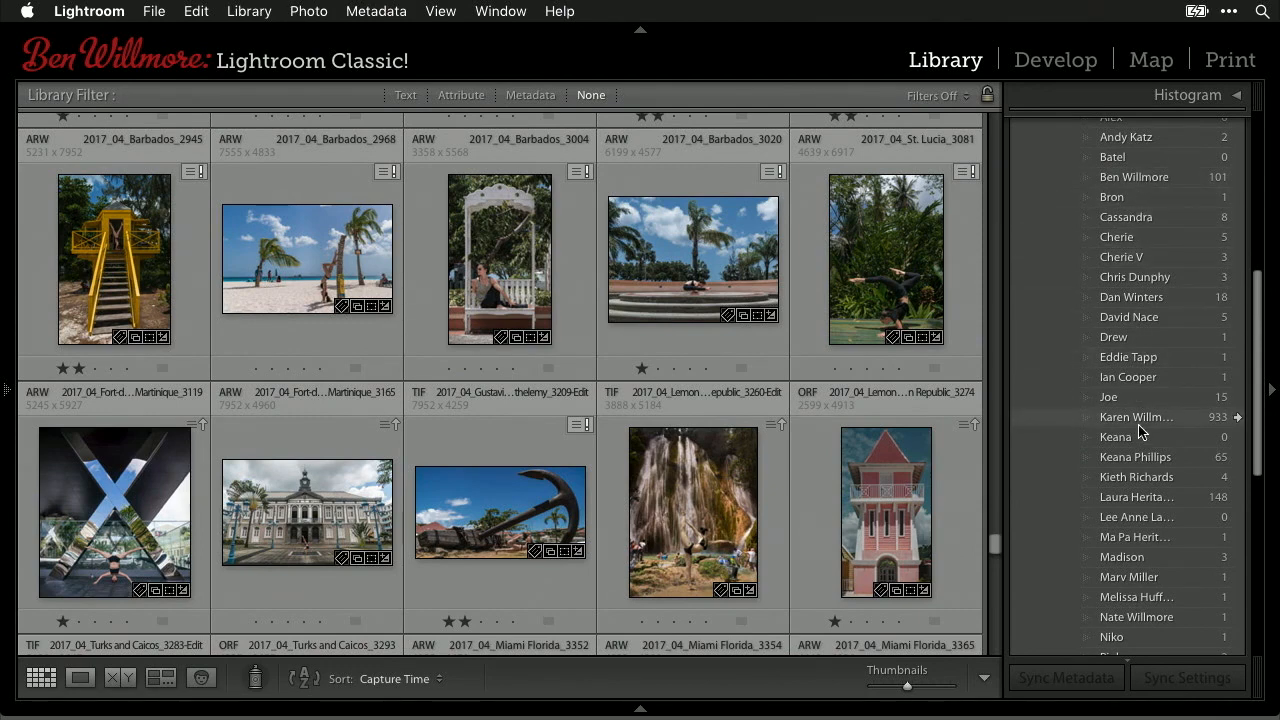
scroll(1174, 306, up, 4)
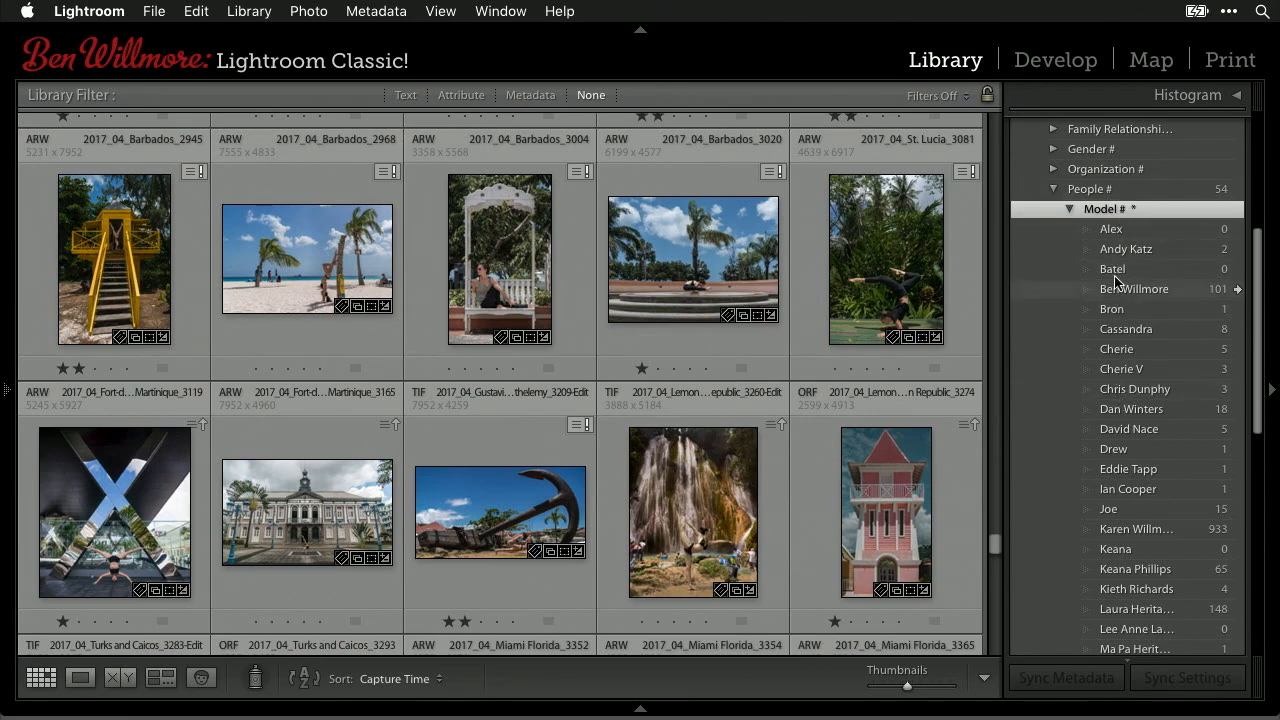
right_click(1117, 271)
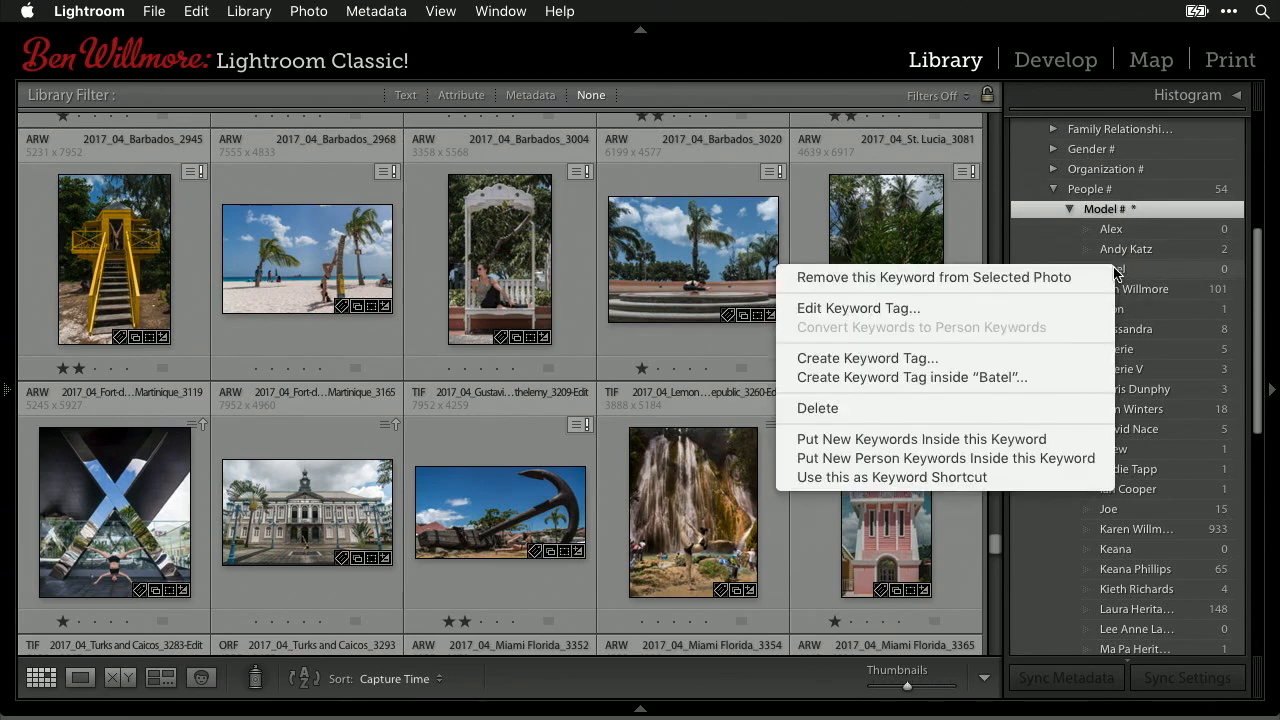
click(1040, 311)
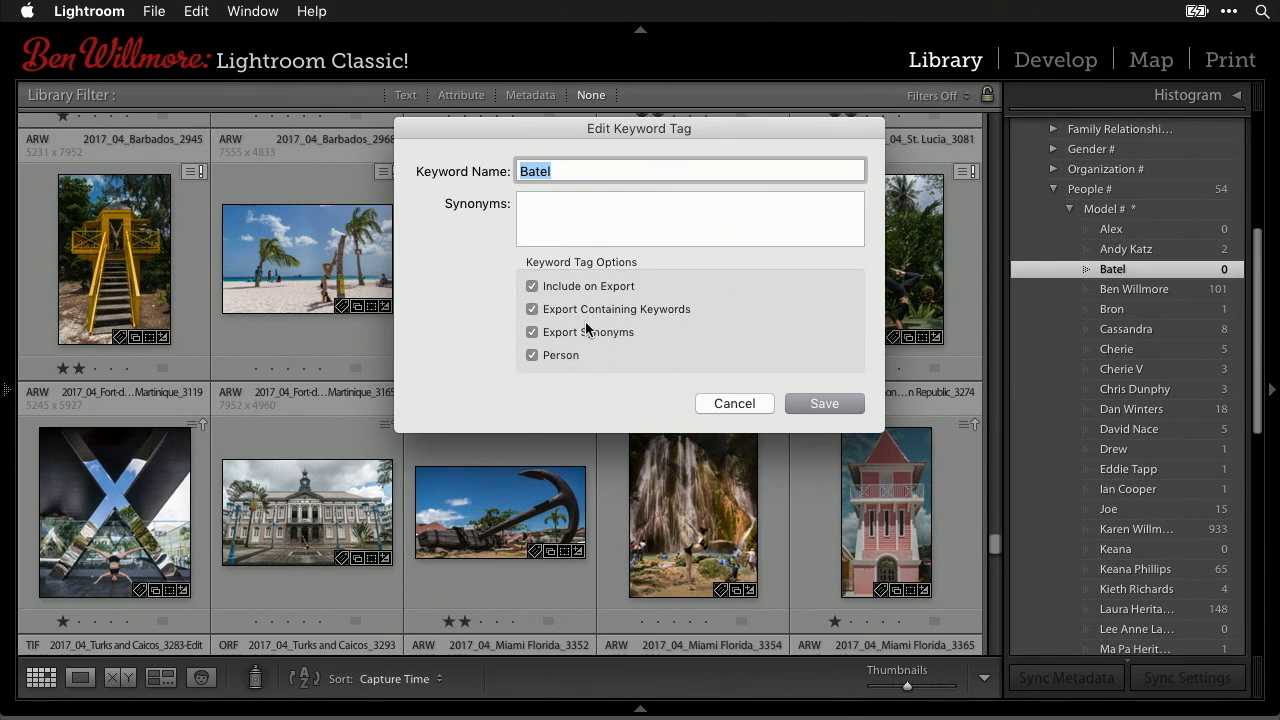
click(531, 286)
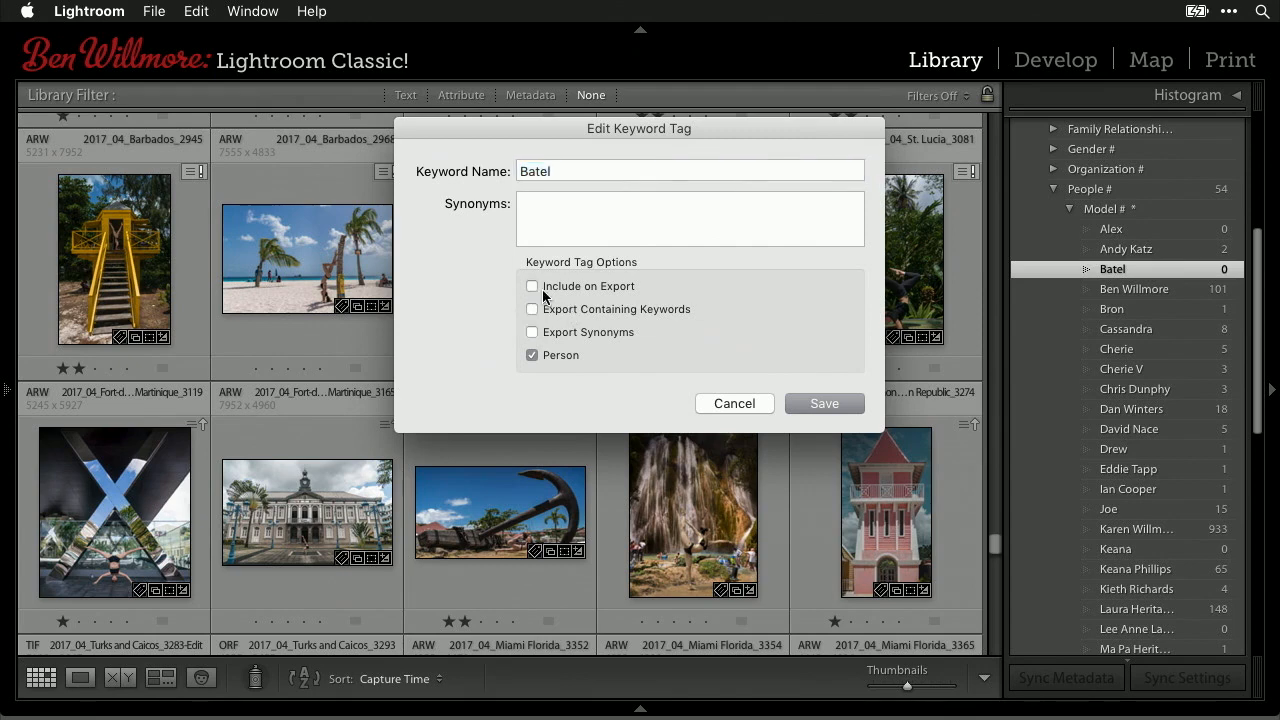
click(530, 286)
click(733, 402)
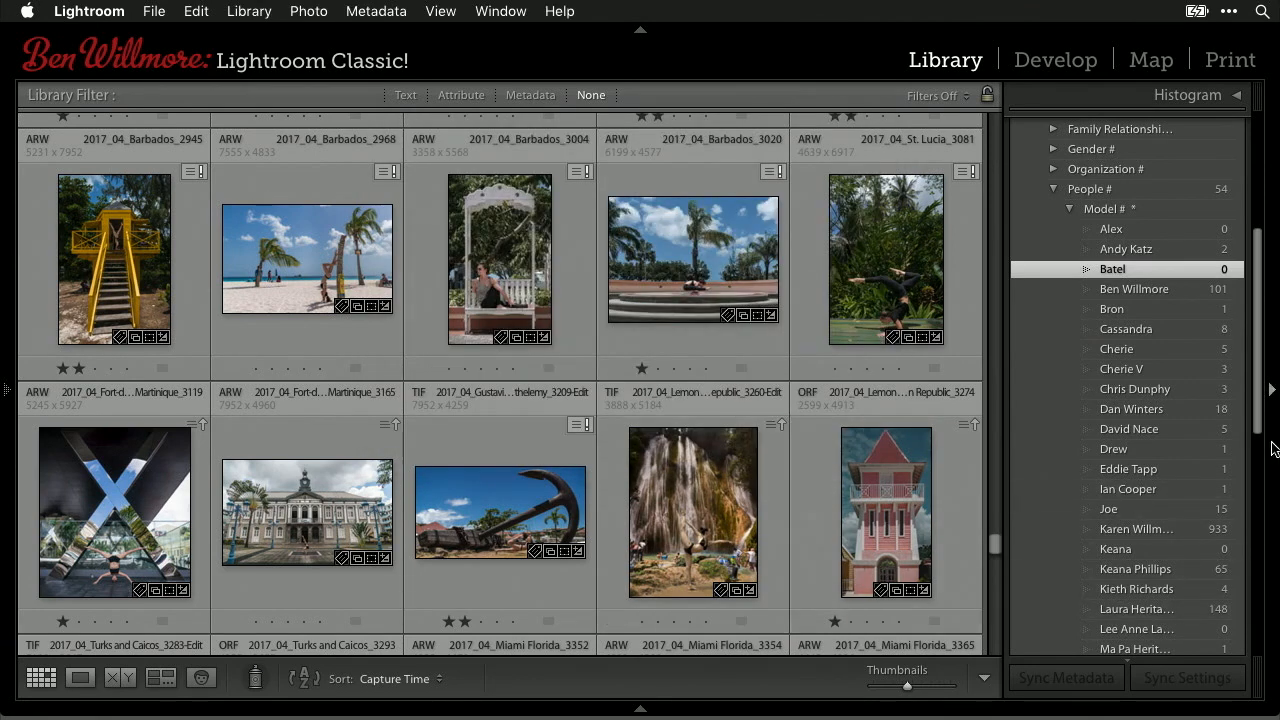
scroll(1193, 385, down, 1)
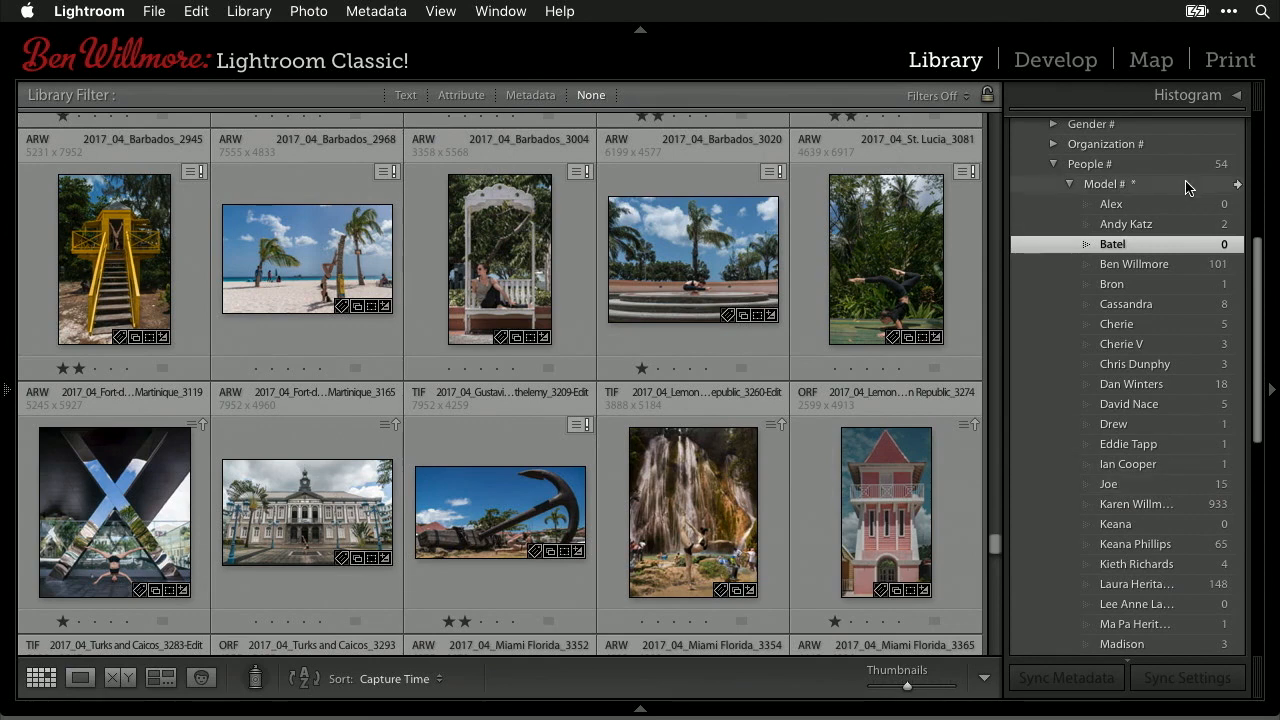
scroll(1182, 188, down, 1)
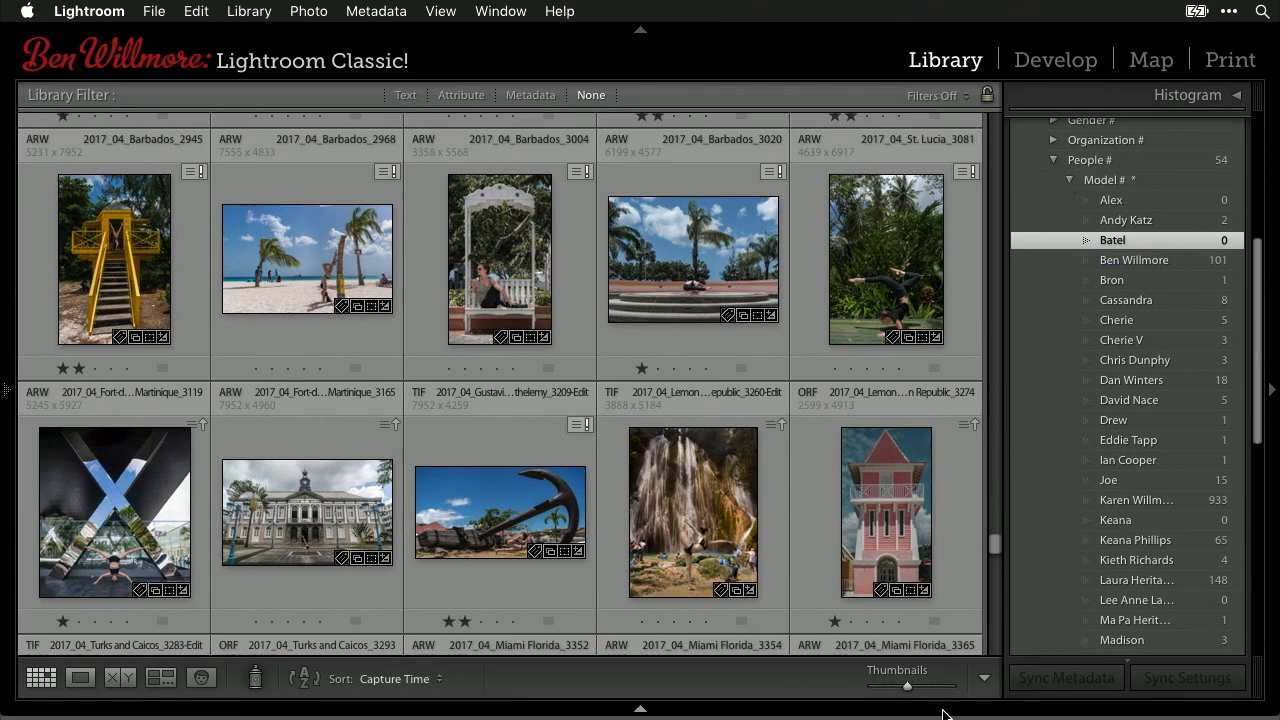
mouse_move(872, 716)
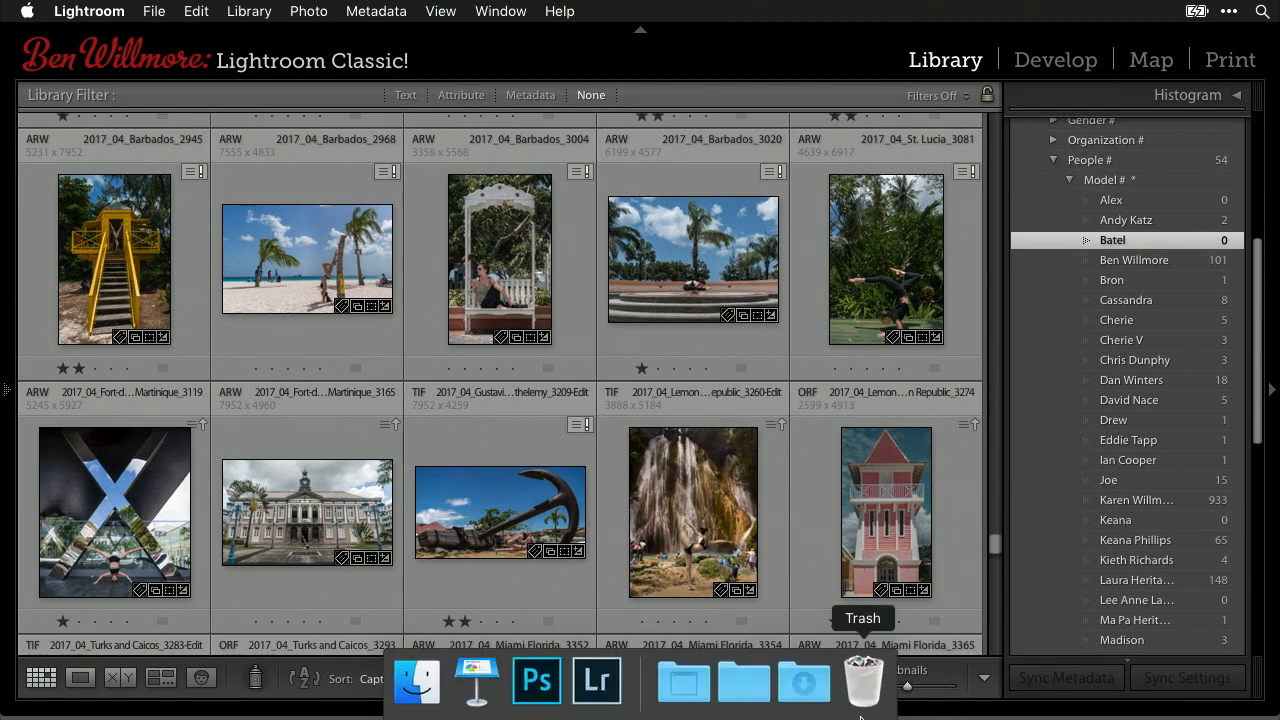